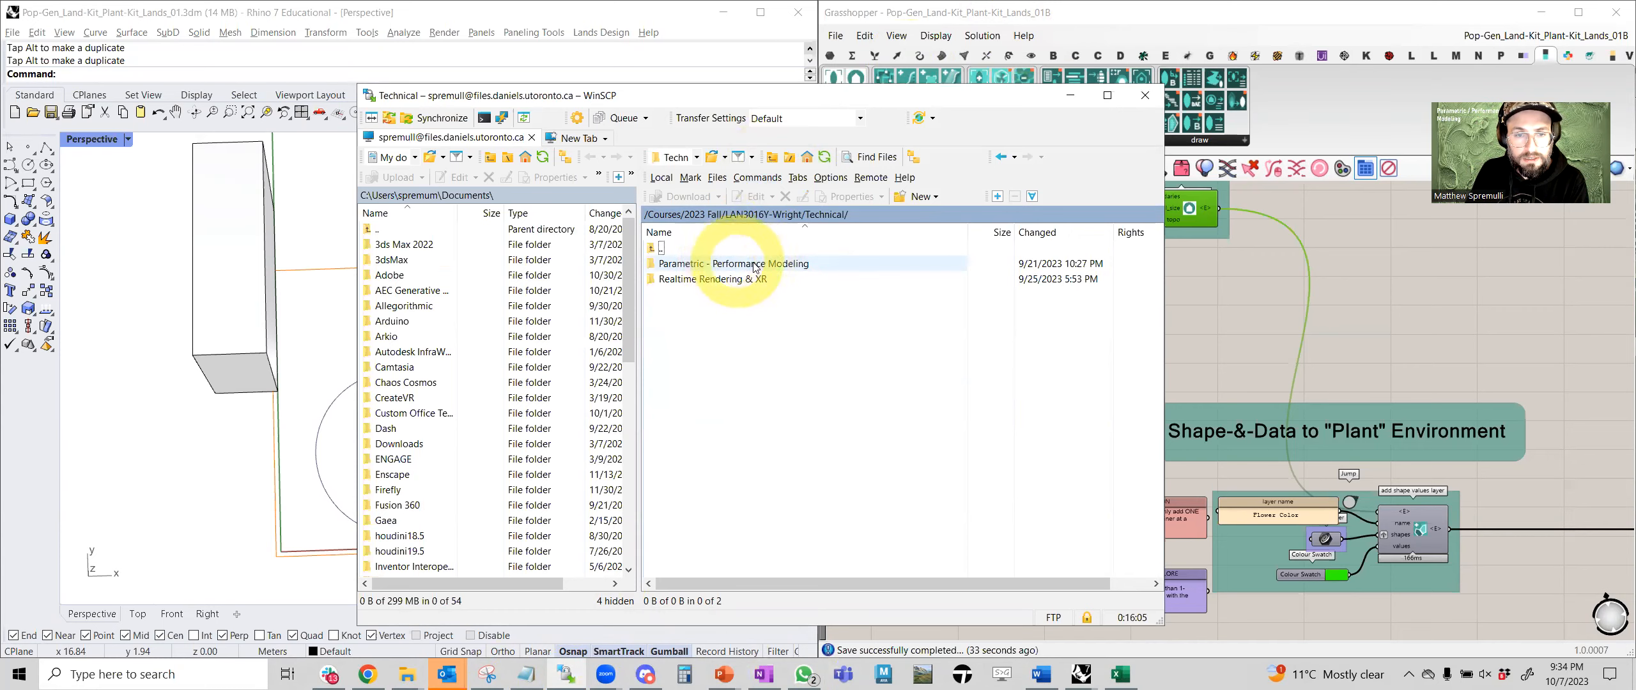
# Browse the course server to Technical, Parametric - Performance Modeling, 02_Populations, PG02_Land-Kit_Plant-Kit_Lands - Pop, and return to the Grasshopper definition.
pyautogui.click(772, 157)
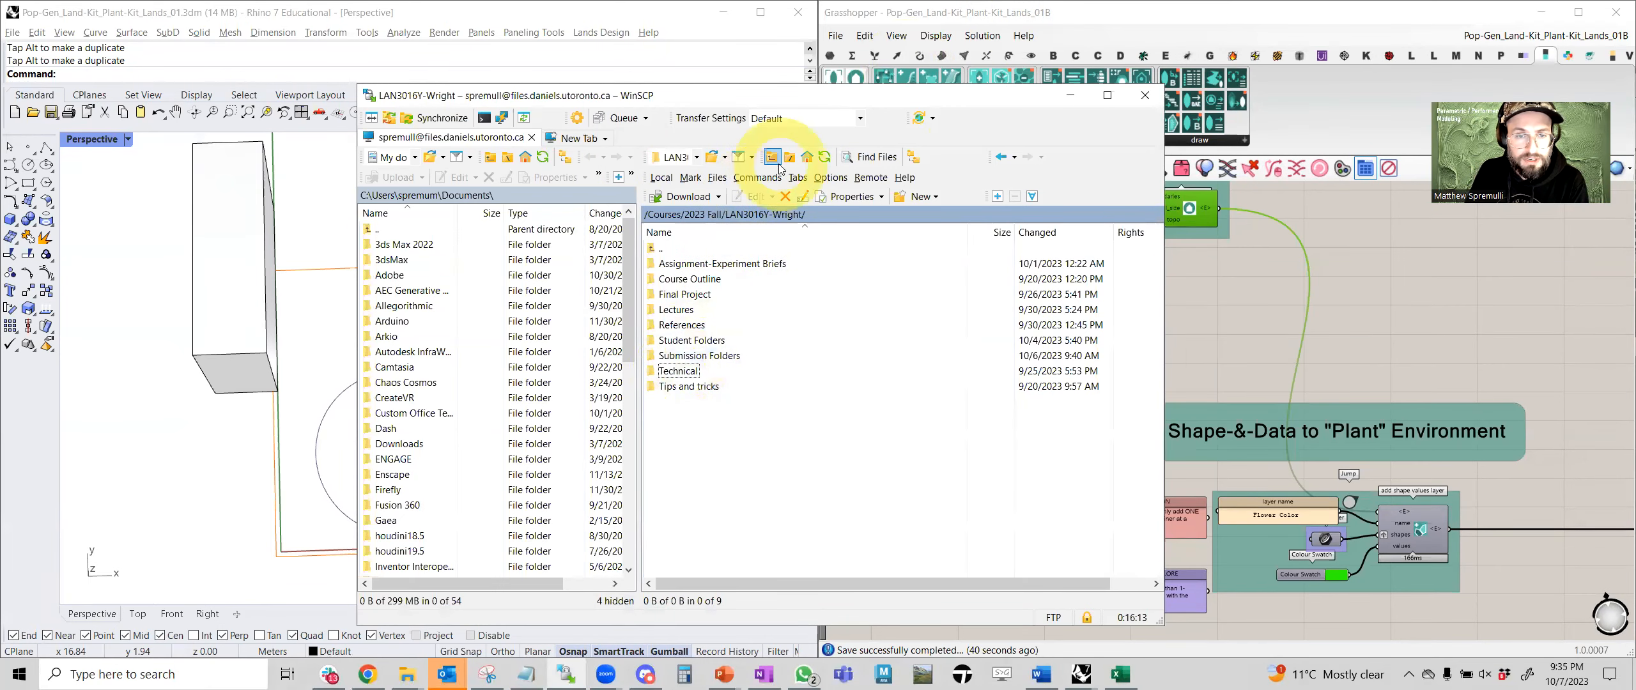
pyautogui.doubleClick(677, 371)
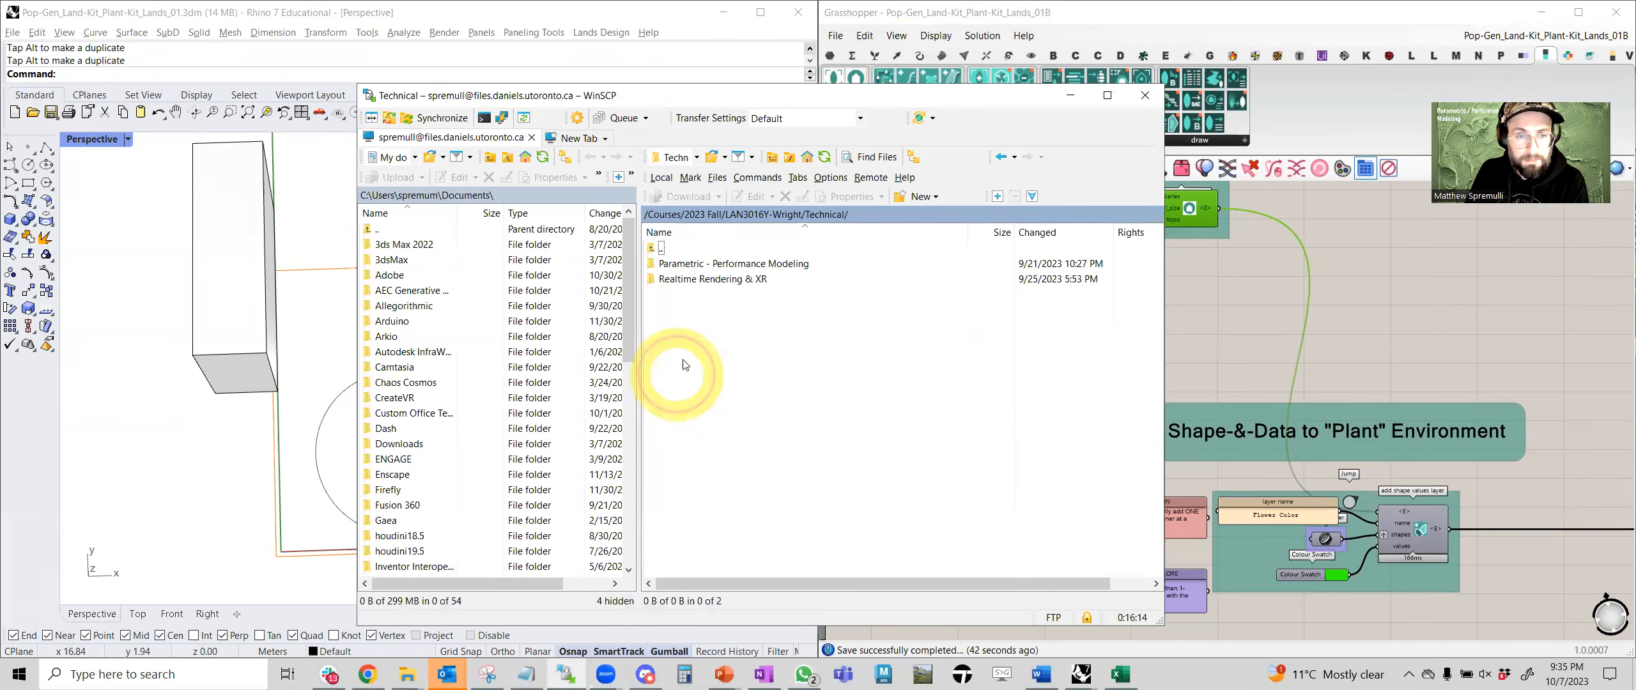
pyautogui.doubleClick(740, 271)
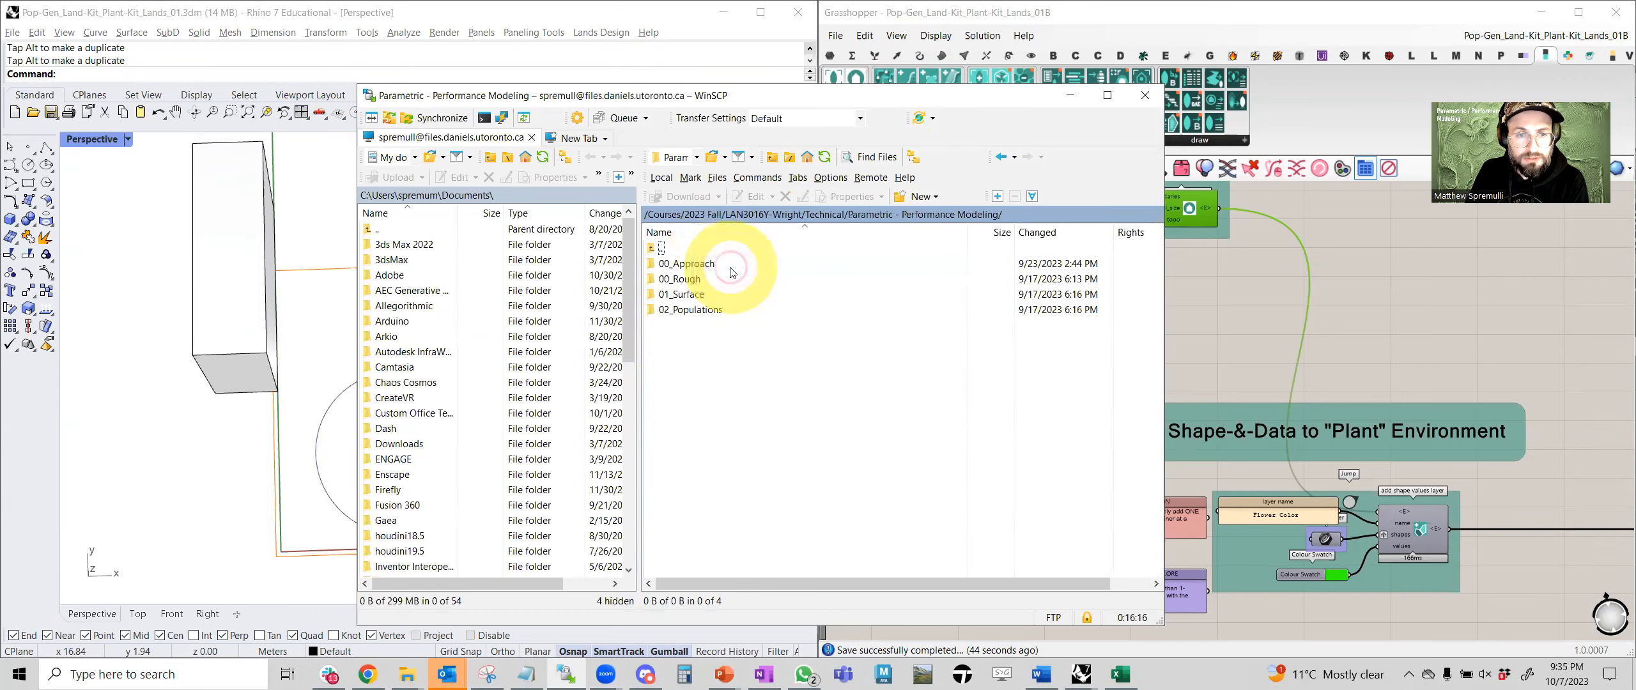
pyautogui.doubleClick(693, 312)
pyautogui.click(733, 299)
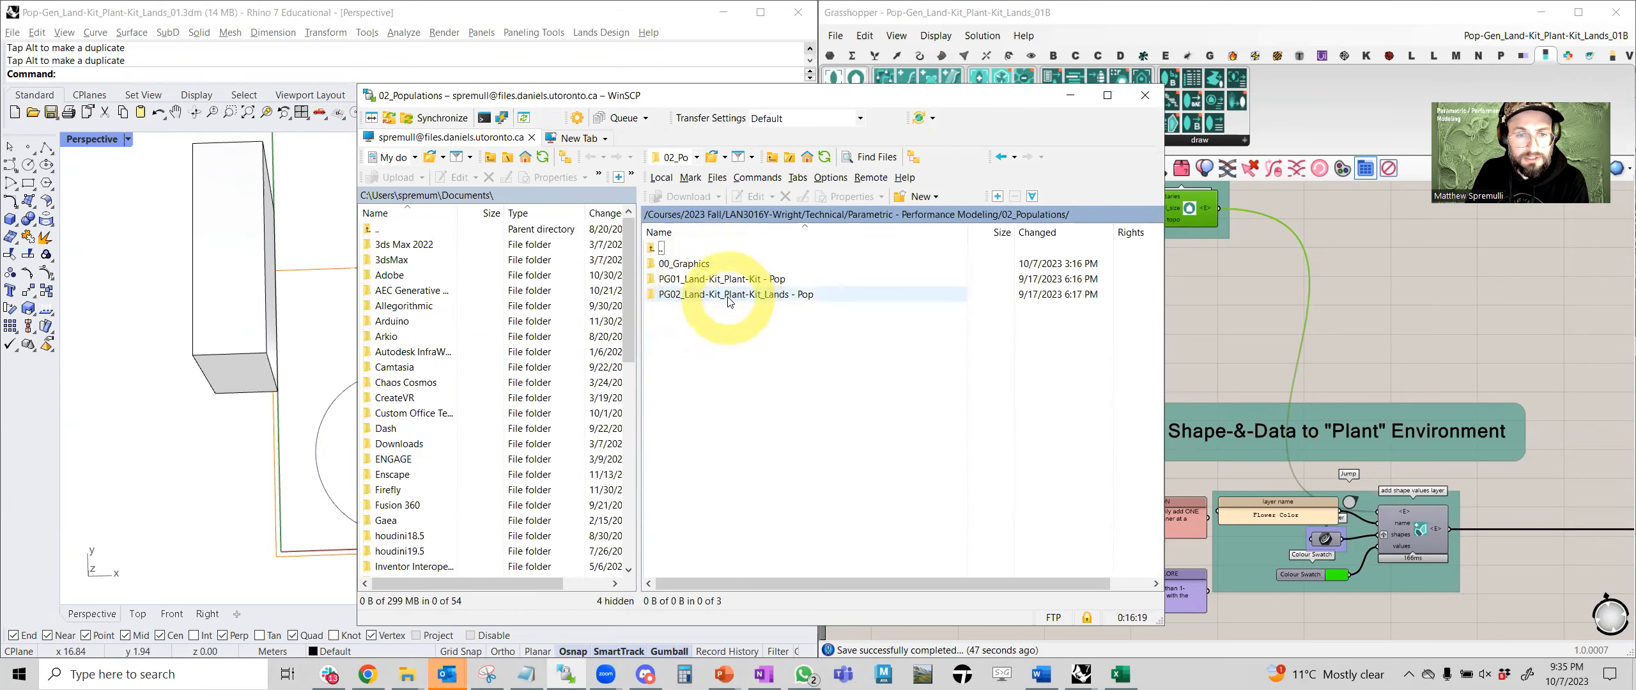
pyautogui.doubleClick(731, 299)
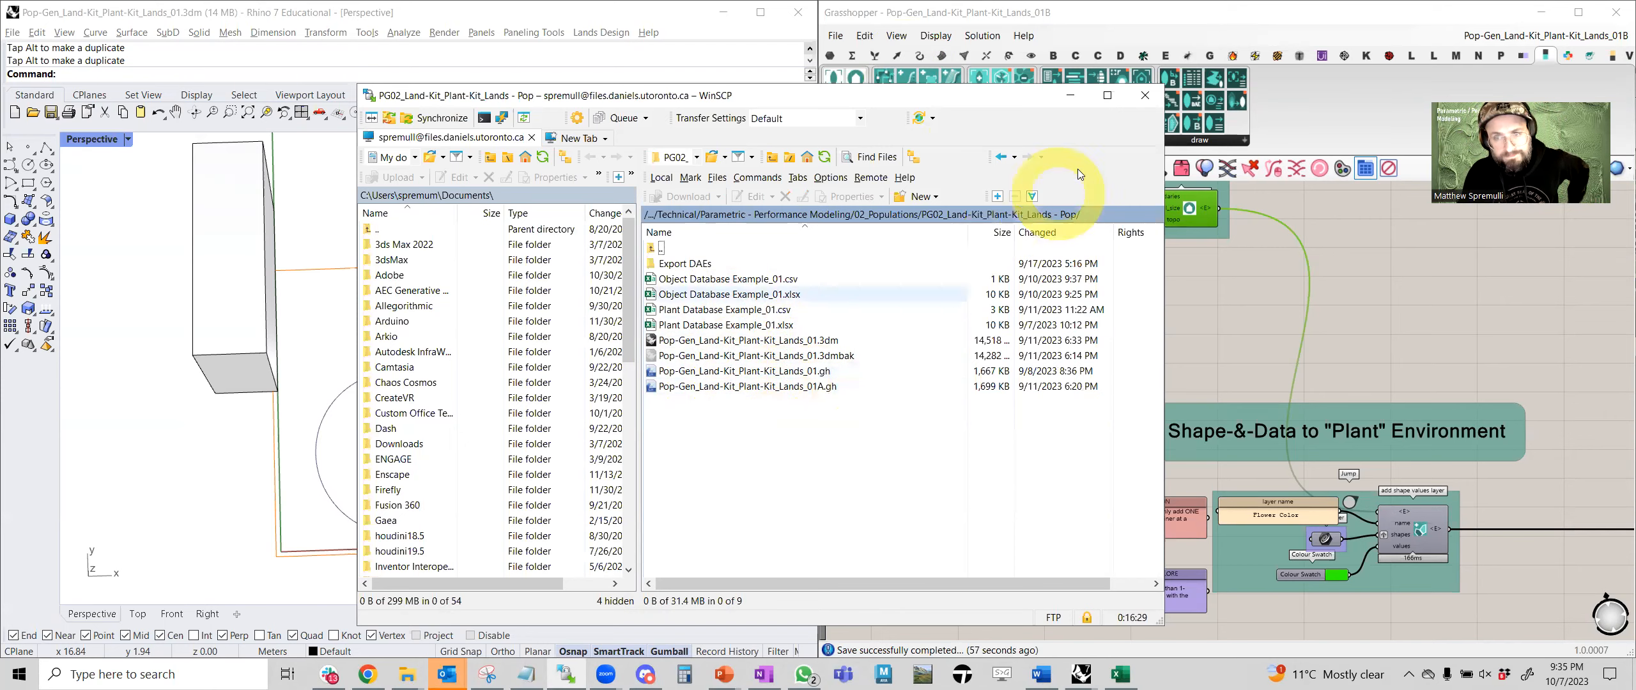
pyautogui.click(1061, 92)
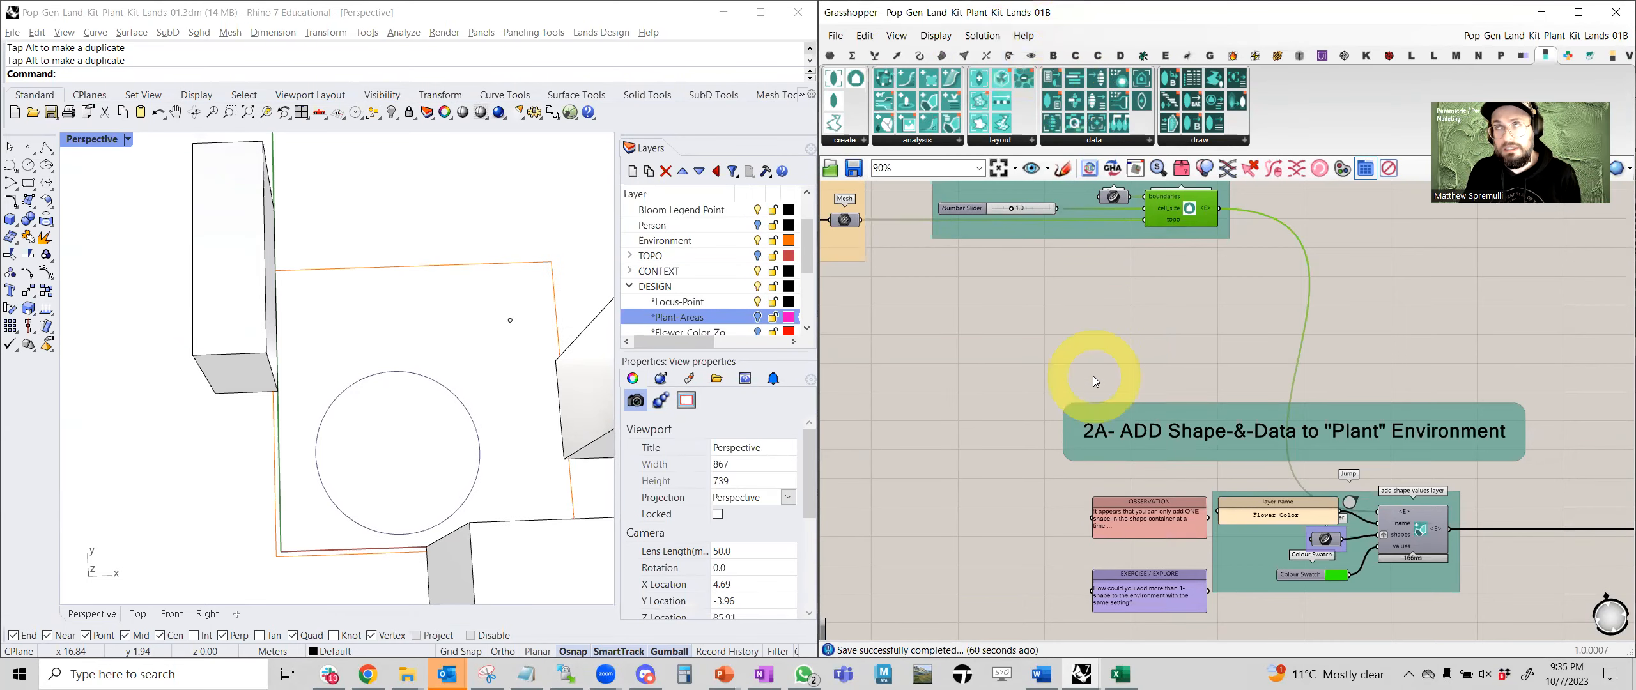
# Select the preview component in workflow 01's "5- Fill and Visualize Plants" group to highlight the plants in the Rhino viewport.
pyautogui.scroll(-6, 1144, 326)
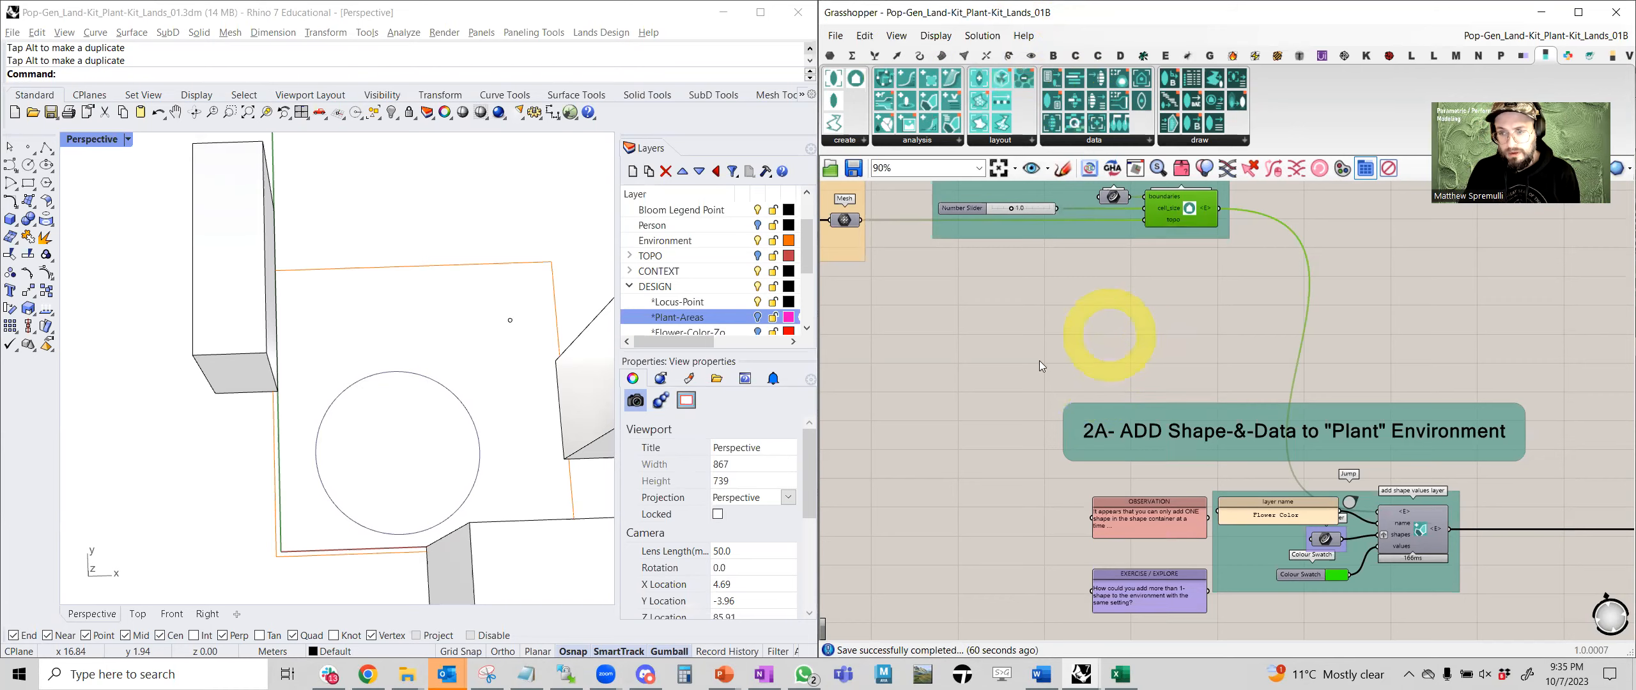
pyautogui.scroll(-3, 1144, 383)
pyautogui.moveTo(1129, 333); pyautogui.dragTo(1088, 396, button='right')
pyautogui.scroll(-2, 1088, 400)
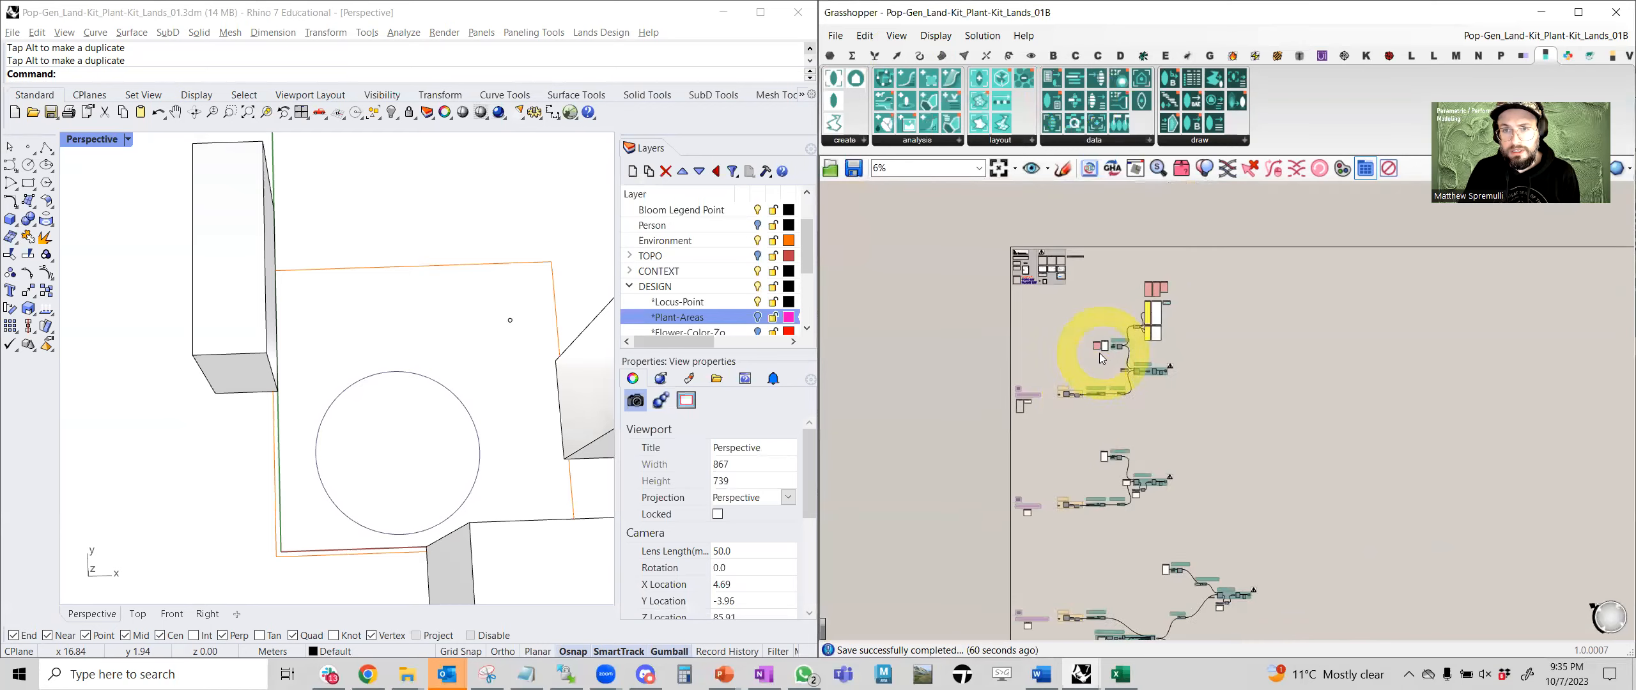
pyautogui.moveTo(1099, 353); pyautogui.dragTo(1046, 391, button='right')
pyautogui.scroll(6, 1026, 442)
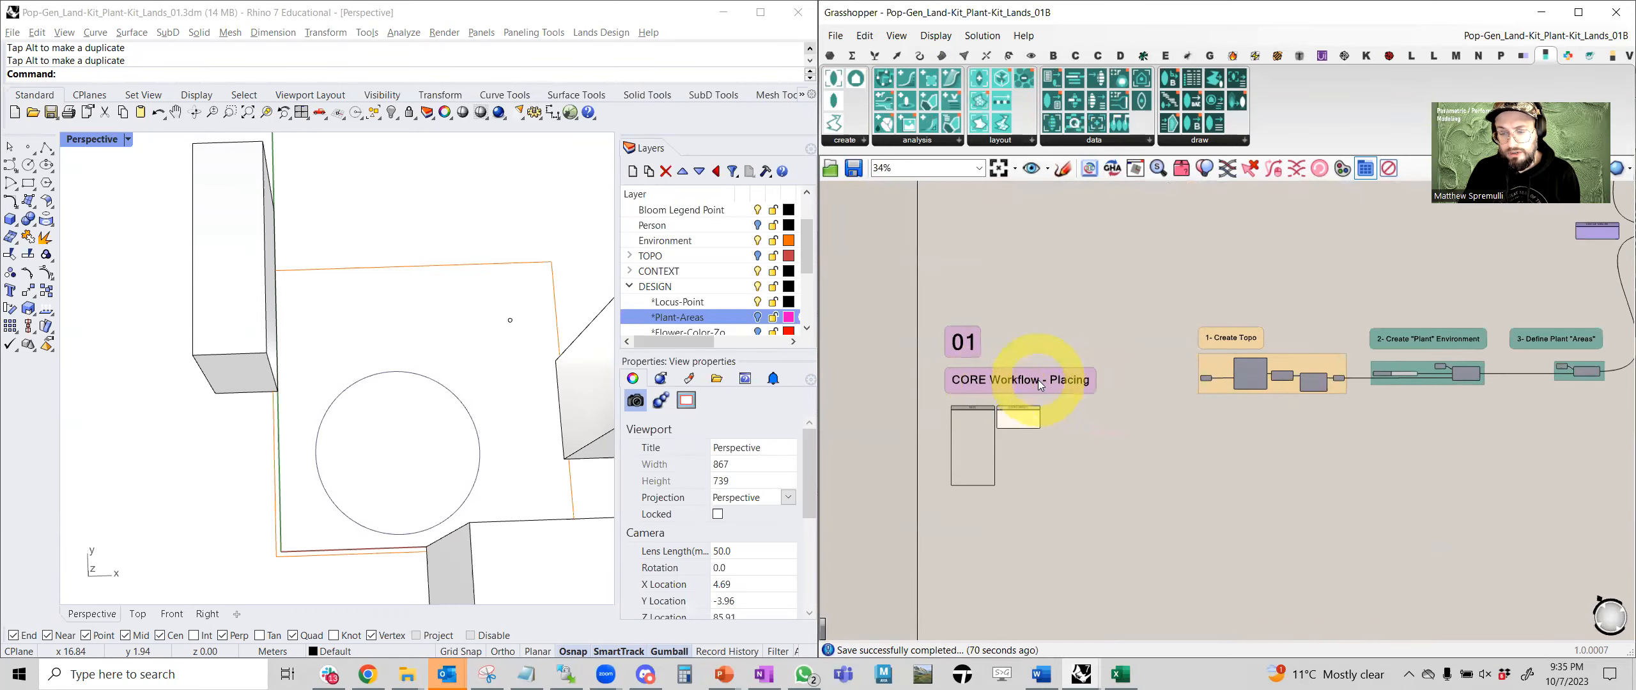
pyautogui.moveTo(1398, 369); pyautogui.dragTo(985, 423, button='right')
pyautogui.moveTo(1130, 386); pyautogui.dragTo(1068, 431, button='right')
pyautogui.scroll(3, 1270, 241)
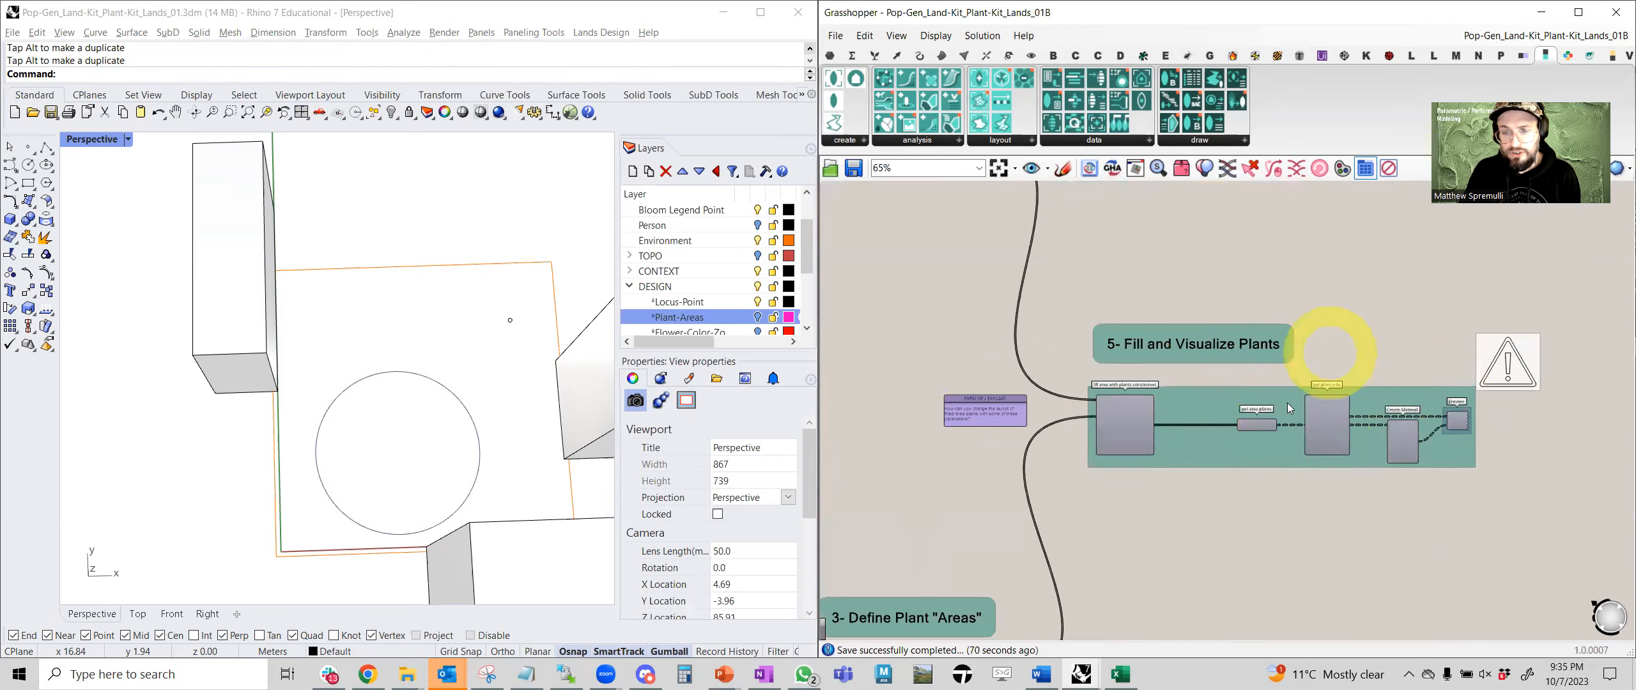
pyautogui.scroll(3, 1439, 436)
pyautogui.click(1473, 409)
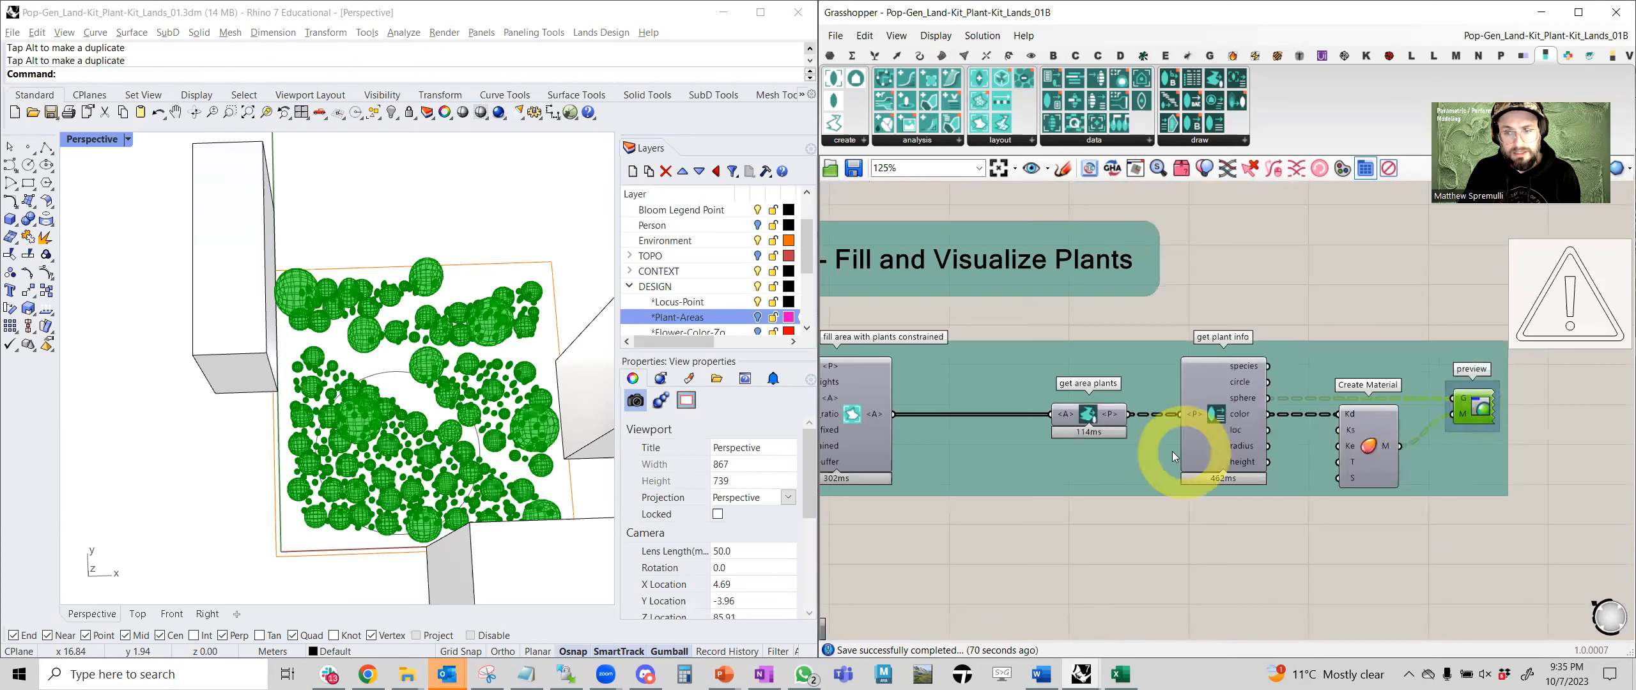
# Examine workflow 01's "4- Define Plants: CSV Import" group with its file path and species key inputs.
pyautogui.scroll(-3, 1210, 439)
pyautogui.moveTo(1011, 418); pyautogui.dragTo(1409, 565, button='right')
pyautogui.moveTo(1124, 438); pyautogui.dragTo(1212, 602, button='right')
pyautogui.scroll(3, 1077, 352)
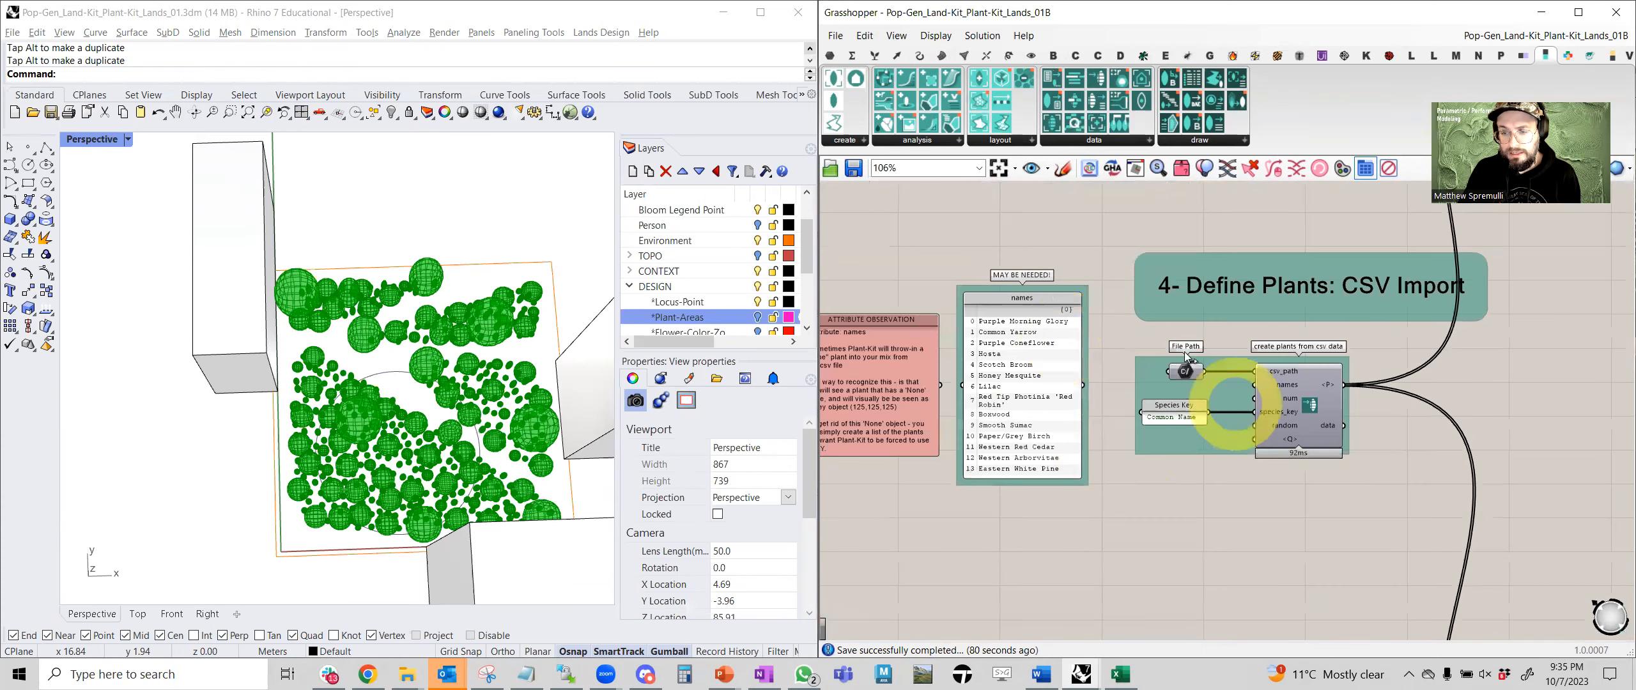
pyautogui.scroll(-3, 1195, 380)
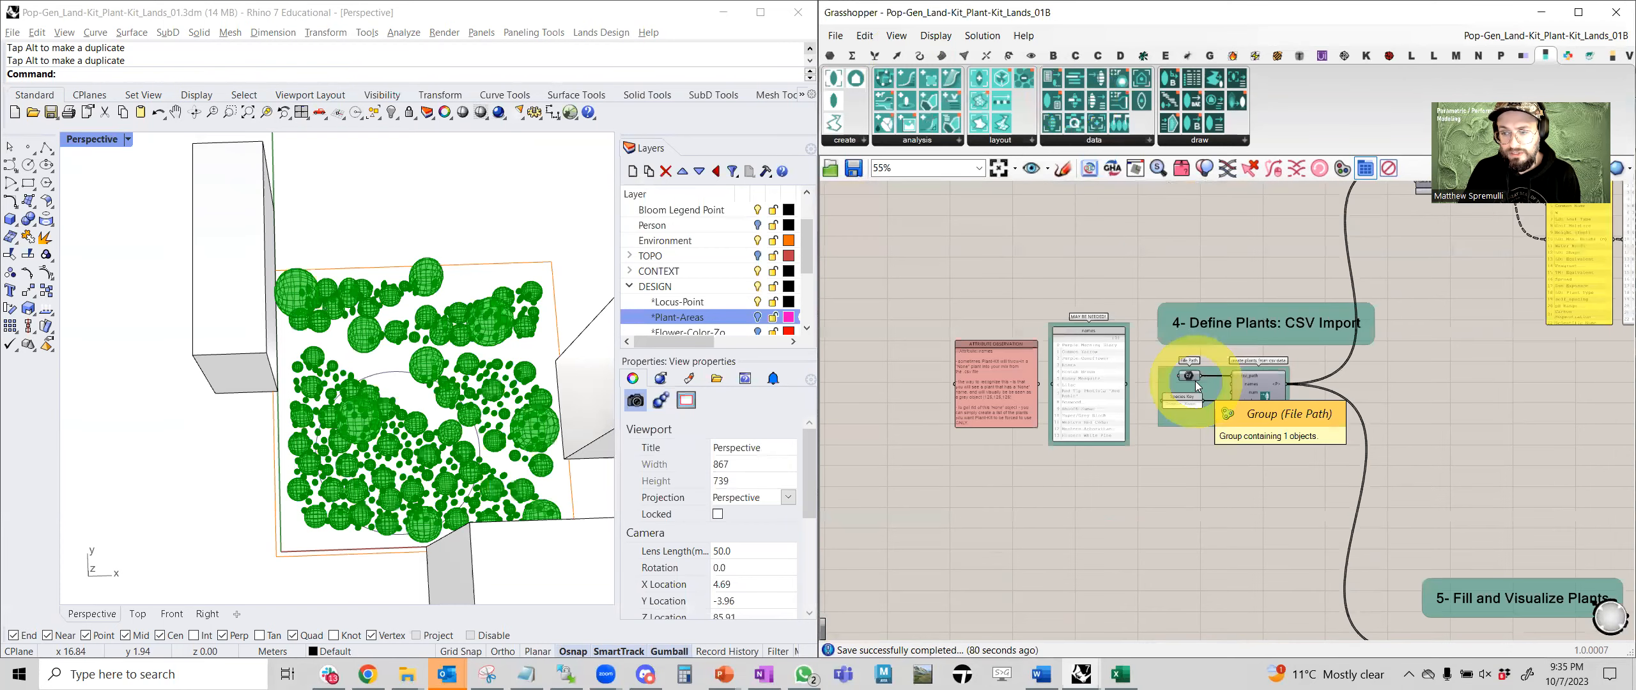
# Select the Mesh parameter in workflow 01's "1- Create Topo" group to highlight the terrain mesh in Rhino.
pyautogui.scroll(-5, 1207, 529)
pyautogui.moveTo(1207, 529); pyautogui.dragTo(1218, 345, button='right')
pyautogui.scroll(6, 1113, 427)
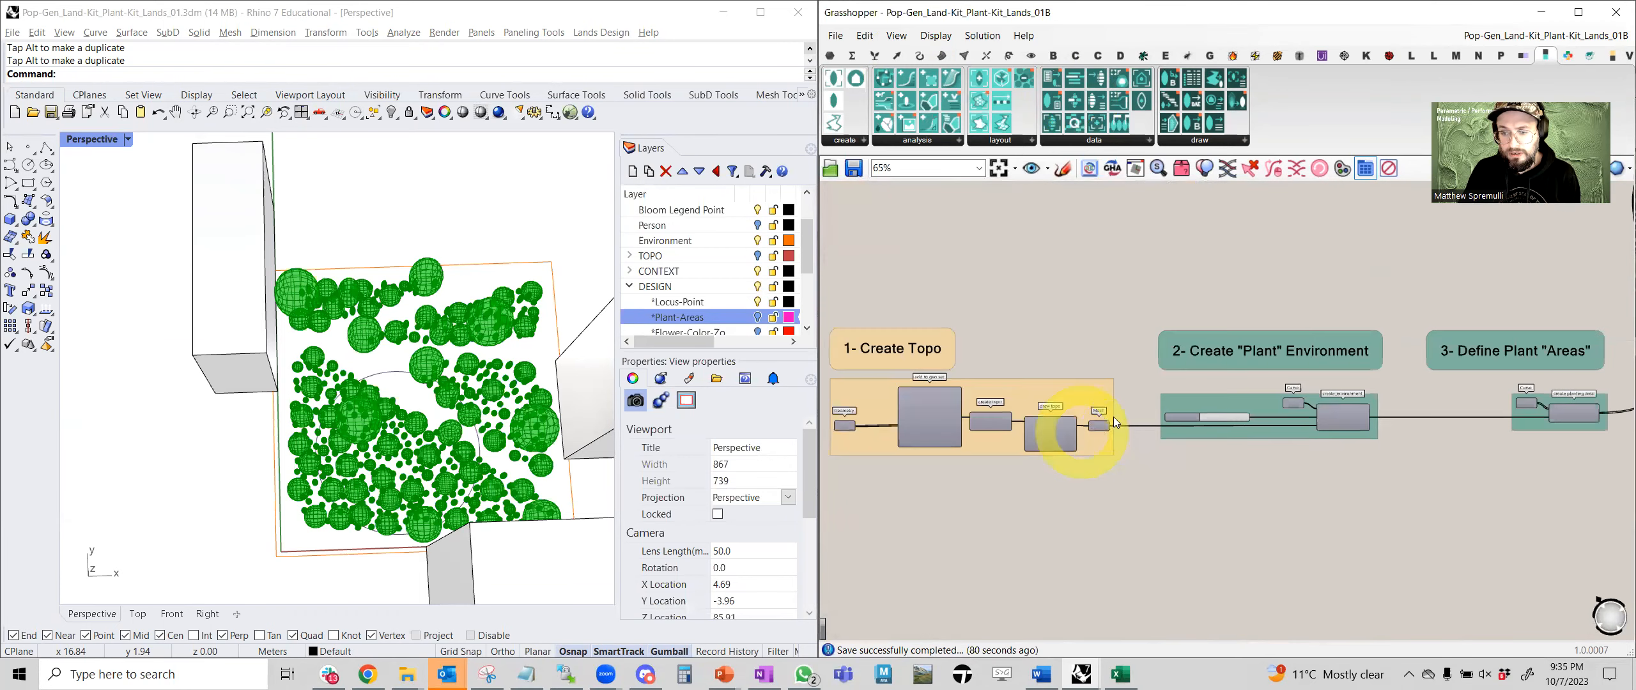
pyautogui.scroll(3, 1114, 422)
pyautogui.click(1115, 421)
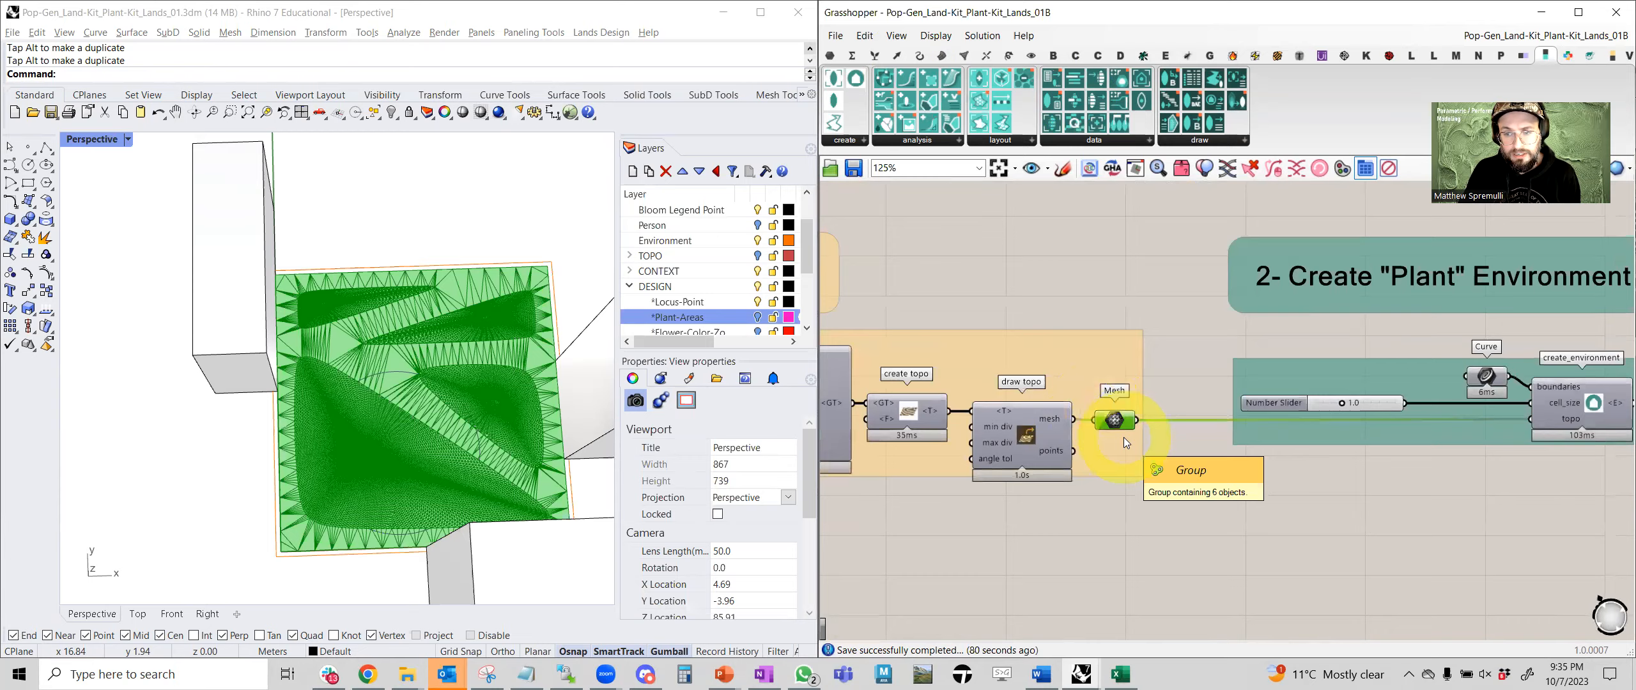
# Highlight the curves feeding create_environment and create planting area in workflow 01, one after the other.
pyautogui.moveTo(1380, 431); pyautogui.dragTo(1087, 451, button='right')
pyautogui.click(1074, 415)
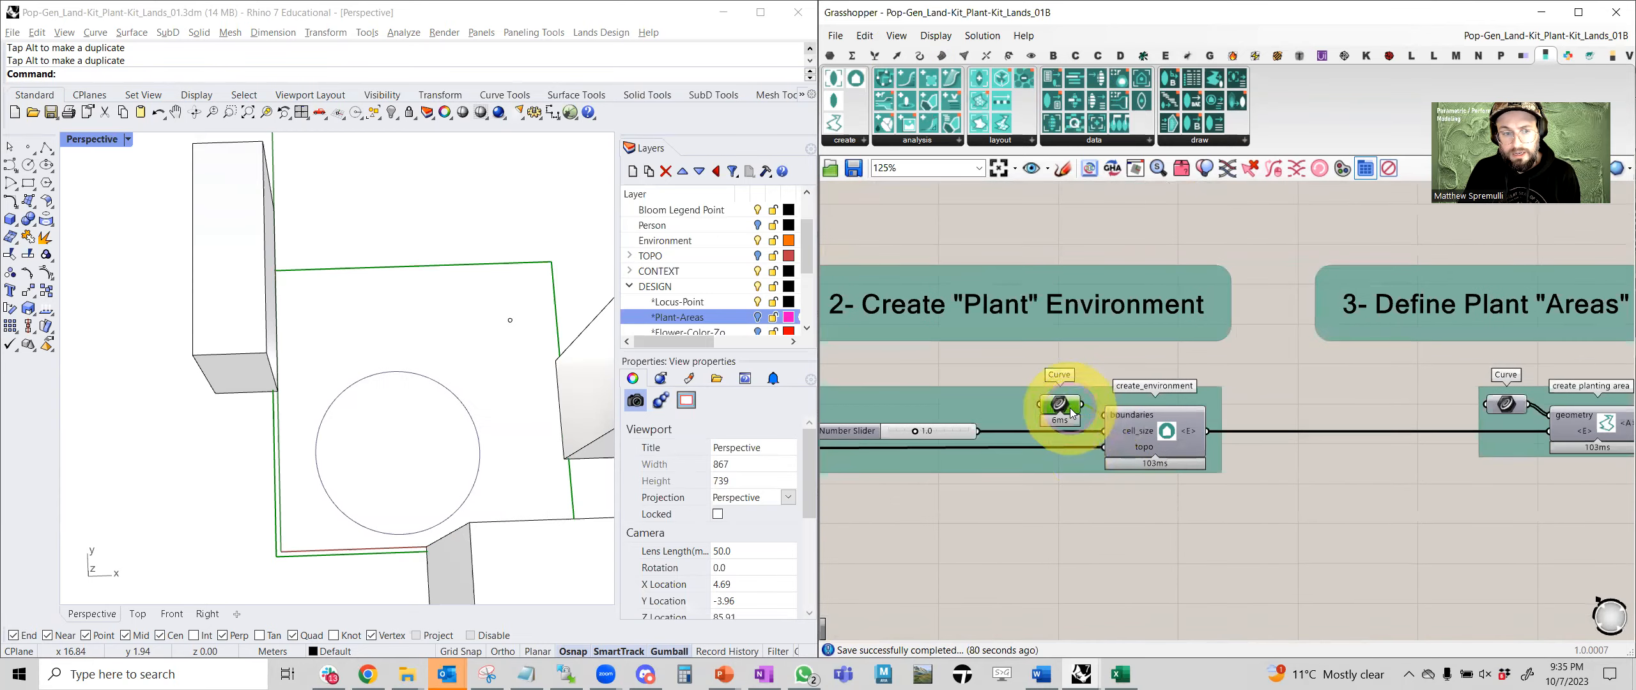
pyautogui.moveTo(1252, 439); pyautogui.dragTo(1060, 438, button='right')
pyautogui.click(1190, 412)
pyautogui.moveTo(1190, 413)
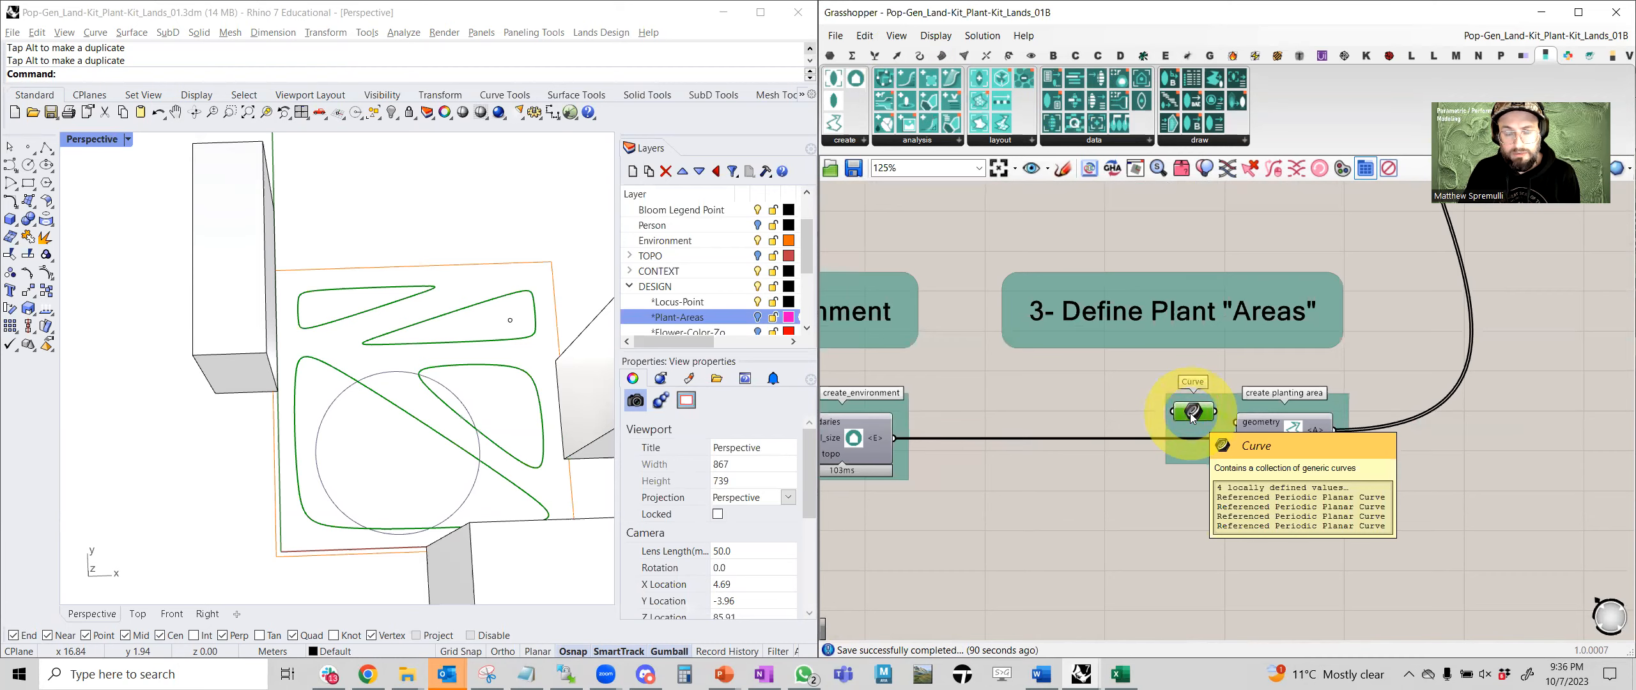
# Select the preview component of the second workflow to highlight its packed plants in the Rhino viewport.
pyautogui.scroll(-10, 1190, 413)
pyautogui.click(1107, 500)
pyautogui.moveTo(1121, 439); pyautogui.dragTo(1189, 159, button='right')
pyautogui.scroll(6, 1044, 397)
pyautogui.moveTo(1598, 350); pyautogui.dragTo(879, 458, button='right')
pyautogui.moveTo(1287, 392); pyautogui.dragTo(1147, 445, button='right')
pyautogui.scroll(5, 1298, 364)
pyautogui.click(1384, 342)
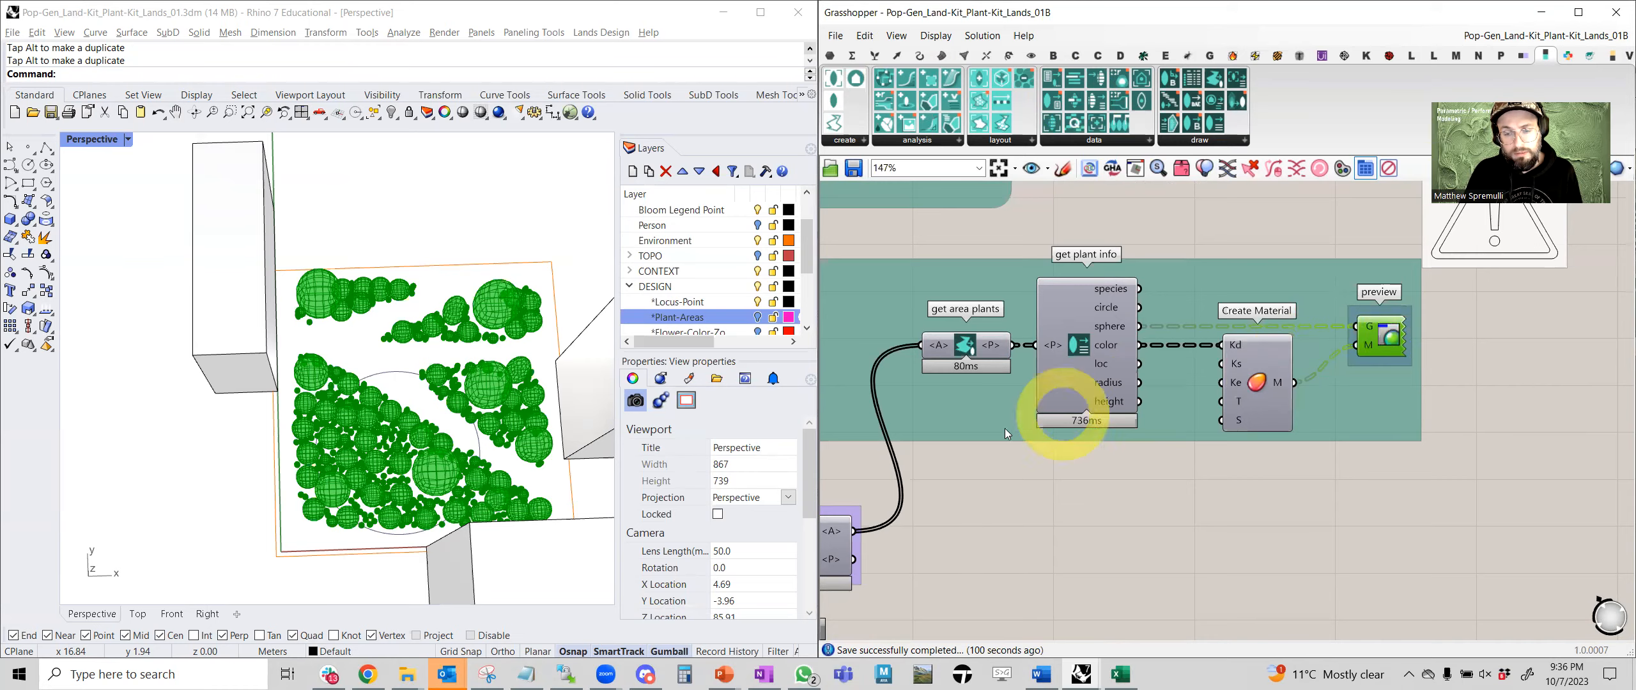
# Select the second workflow's pack component with the 12-step slider and locate it in the component library.
pyautogui.moveTo(1092, 424); pyautogui.dragTo(1335, 401, button='right')
pyautogui.moveTo(1033, 527); pyautogui.dragTo(1132, 524, button='right')
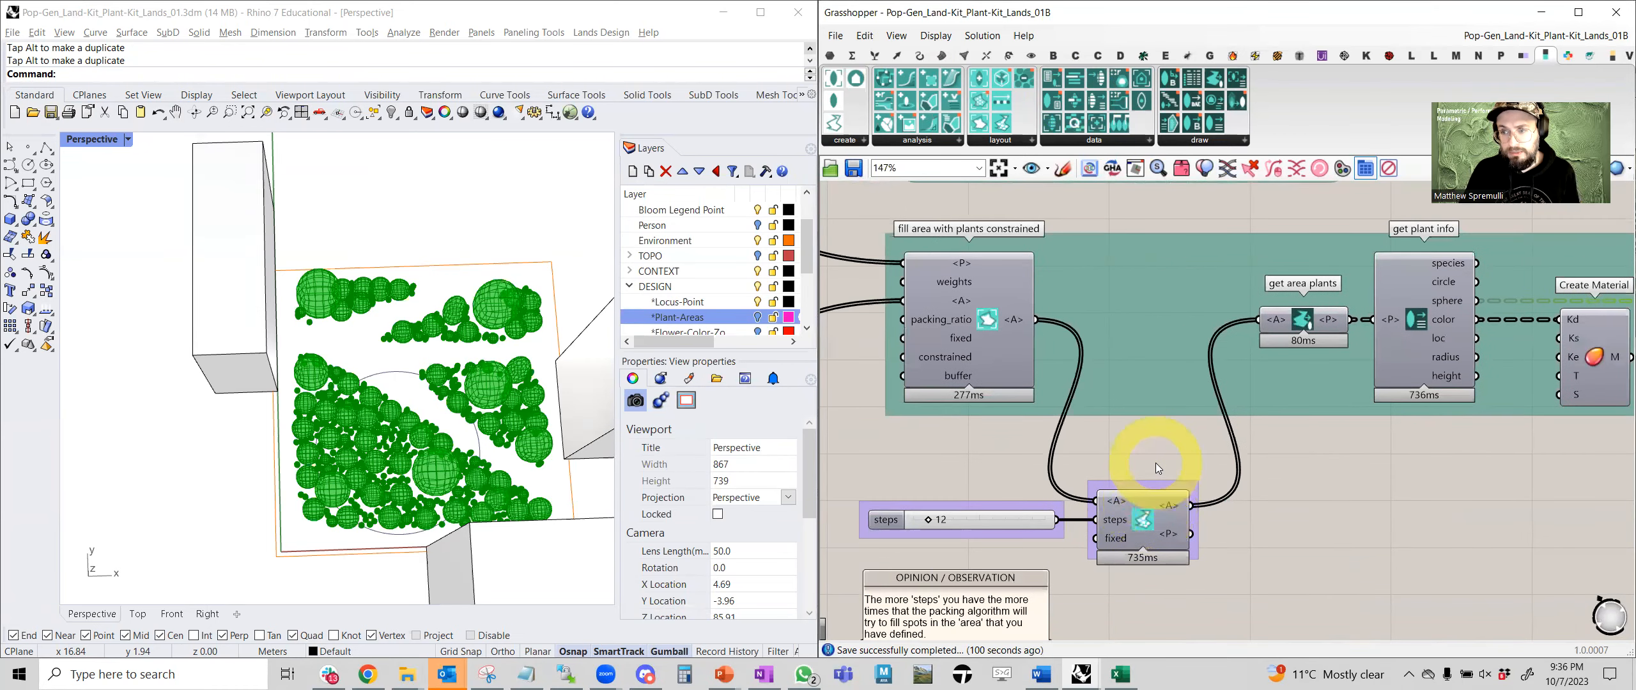
pyautogui.click(1141, 521)
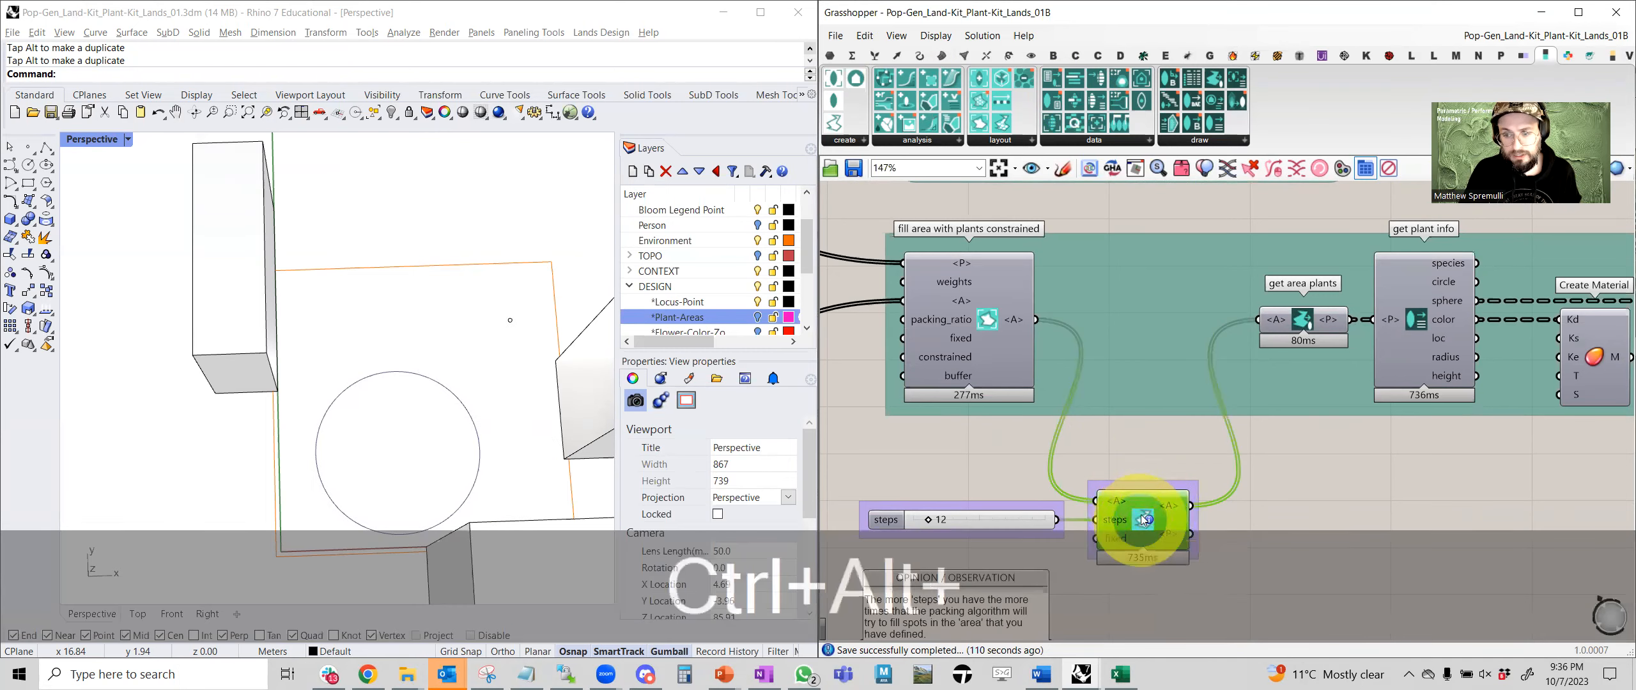
pyautogui.keyDown('ctrl'); pyautogui.keyDown('alt'); pyautogui.click(1142, 520); pyautogui.keyUp('alt'); pyautogui.keyUp('ctrl')
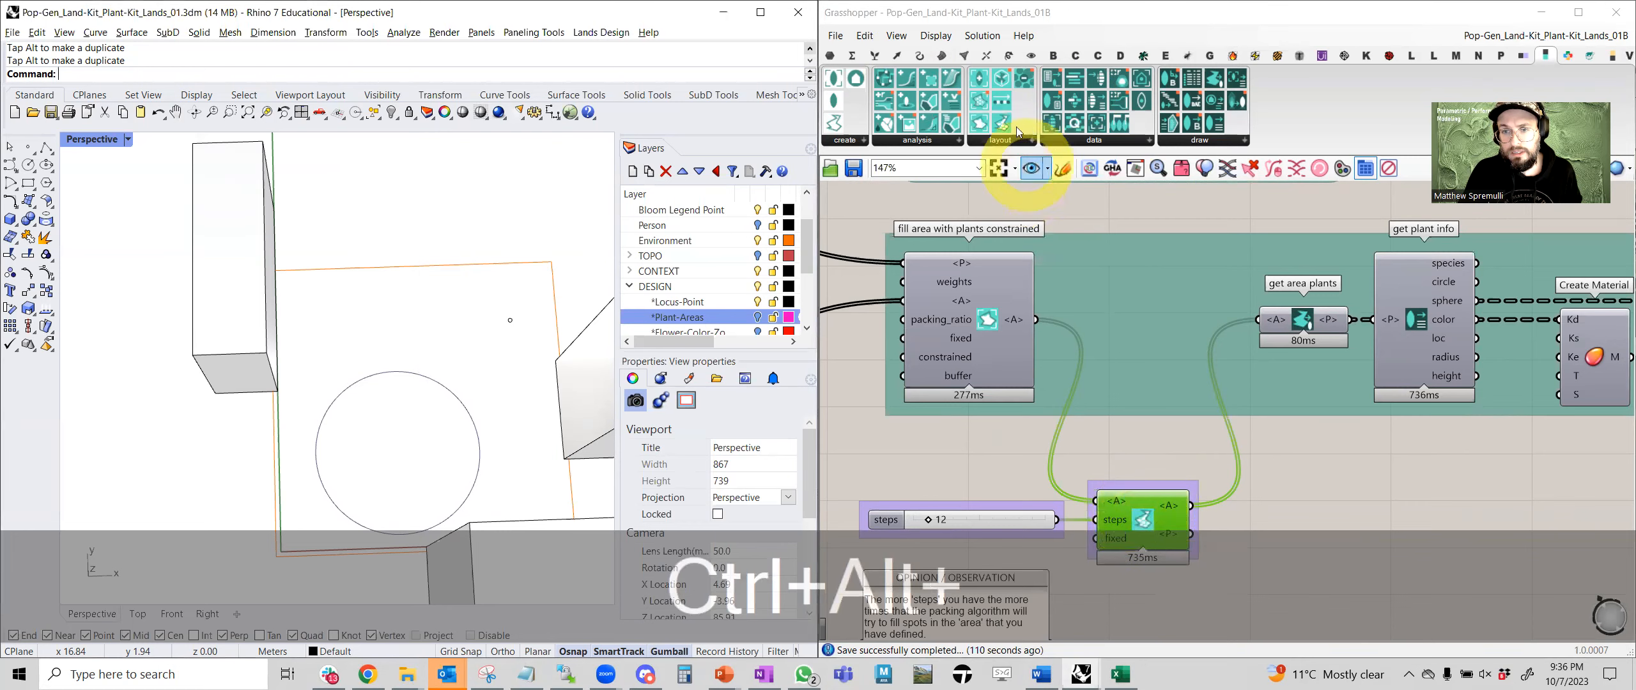
# Place a new pack plants component beside the existing one for comparison, and delete it.
pyautogui.moveTo(1309, 512); pyautogui.dragTo(1310, 508)
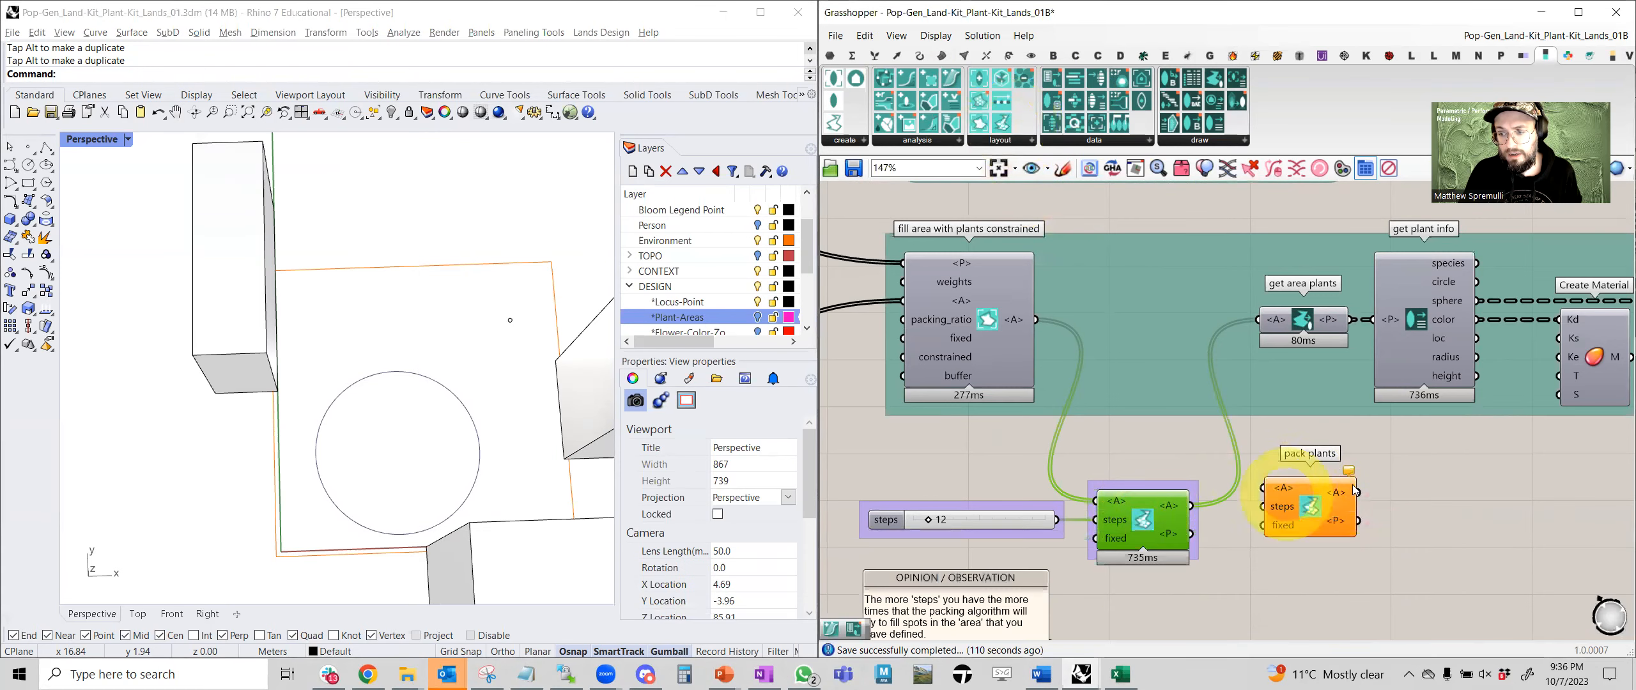
pyautogui.scroll(4, 1147, 520)
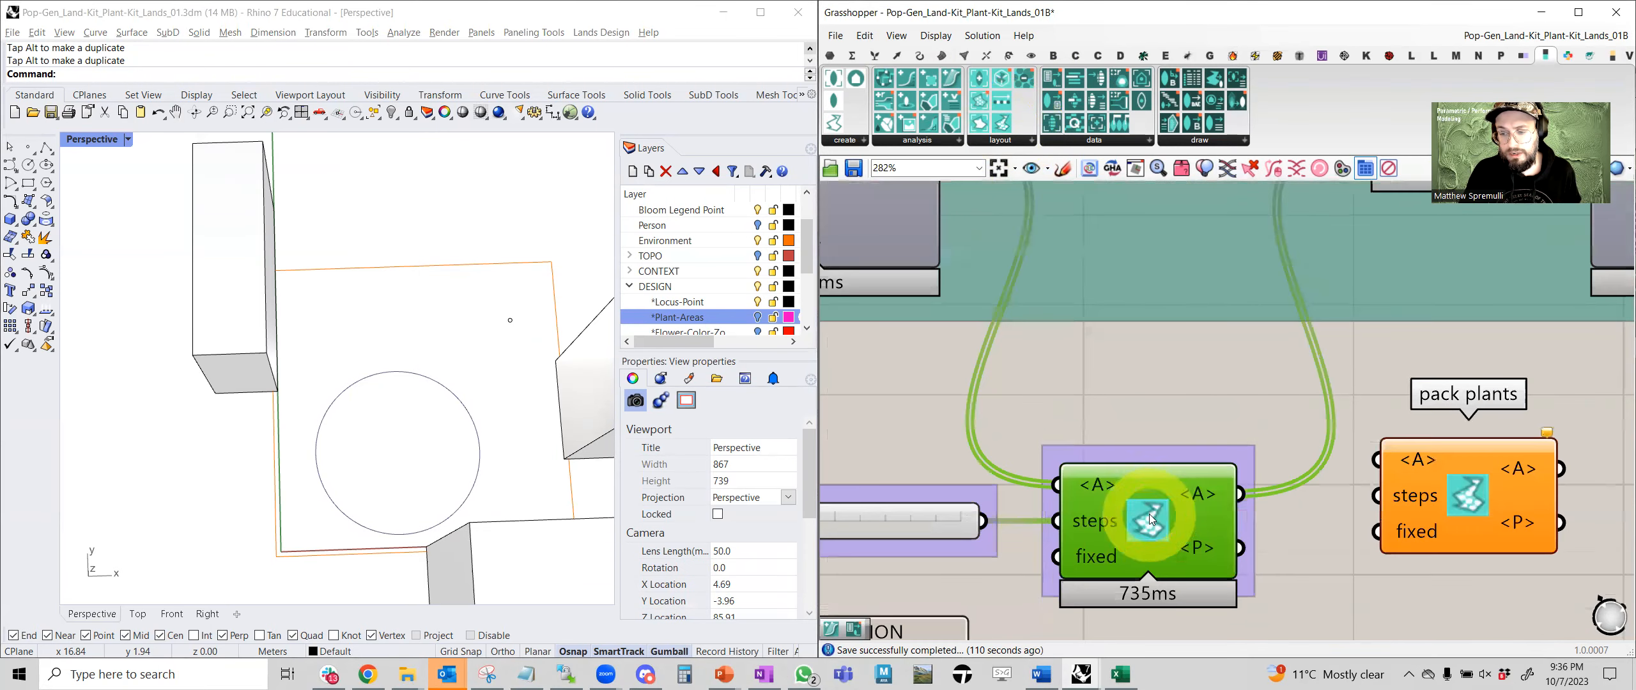
pyautogui.scroll(-4, 1409, 483)
pyautogui.click(1433, 492)
pyautogui.moveTo(1433, 492); pyautogui.dragTo(1442, 504)
pyautogui.moveTo(1410, 502); pyautogui.dragTo(1344, 472, button='right')
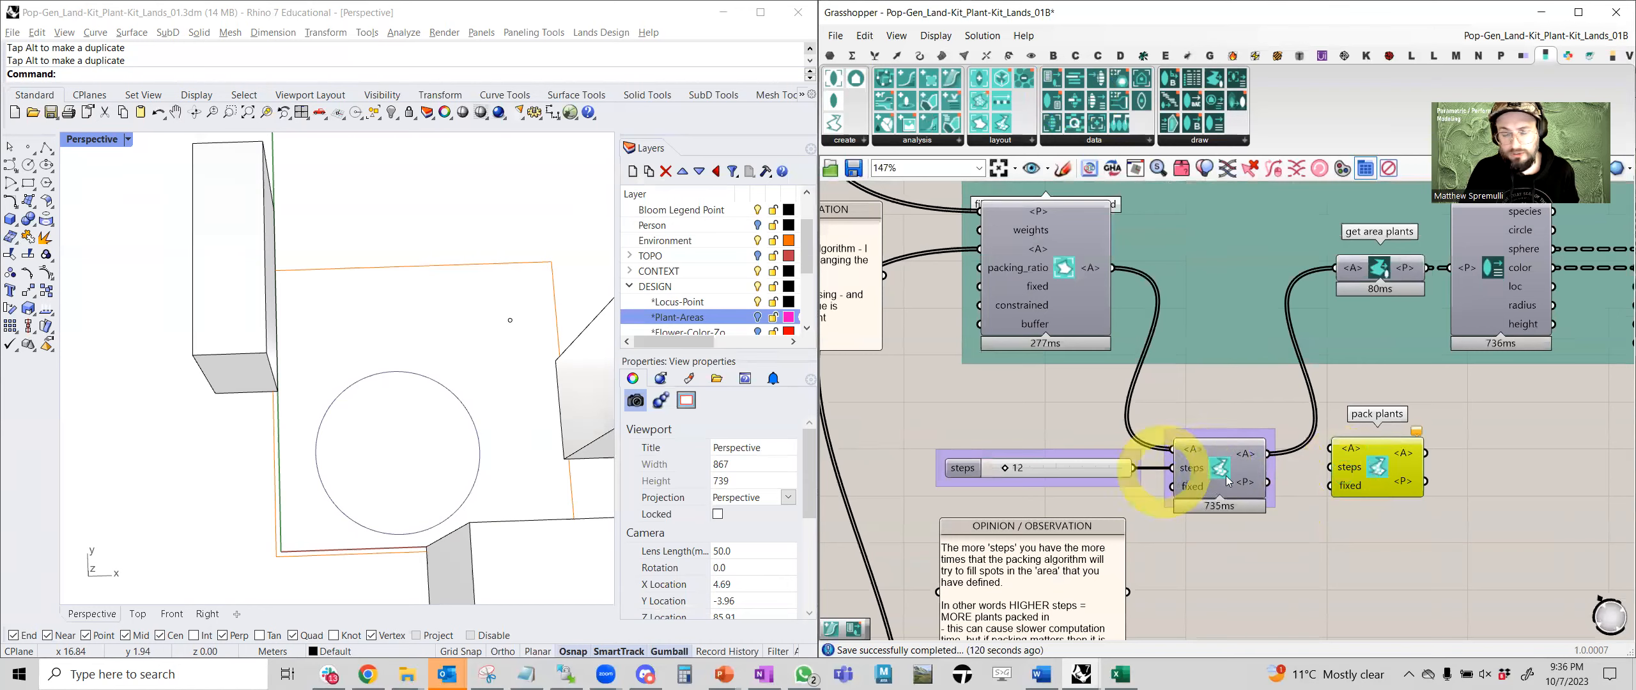
pyautogui.press('Delete')
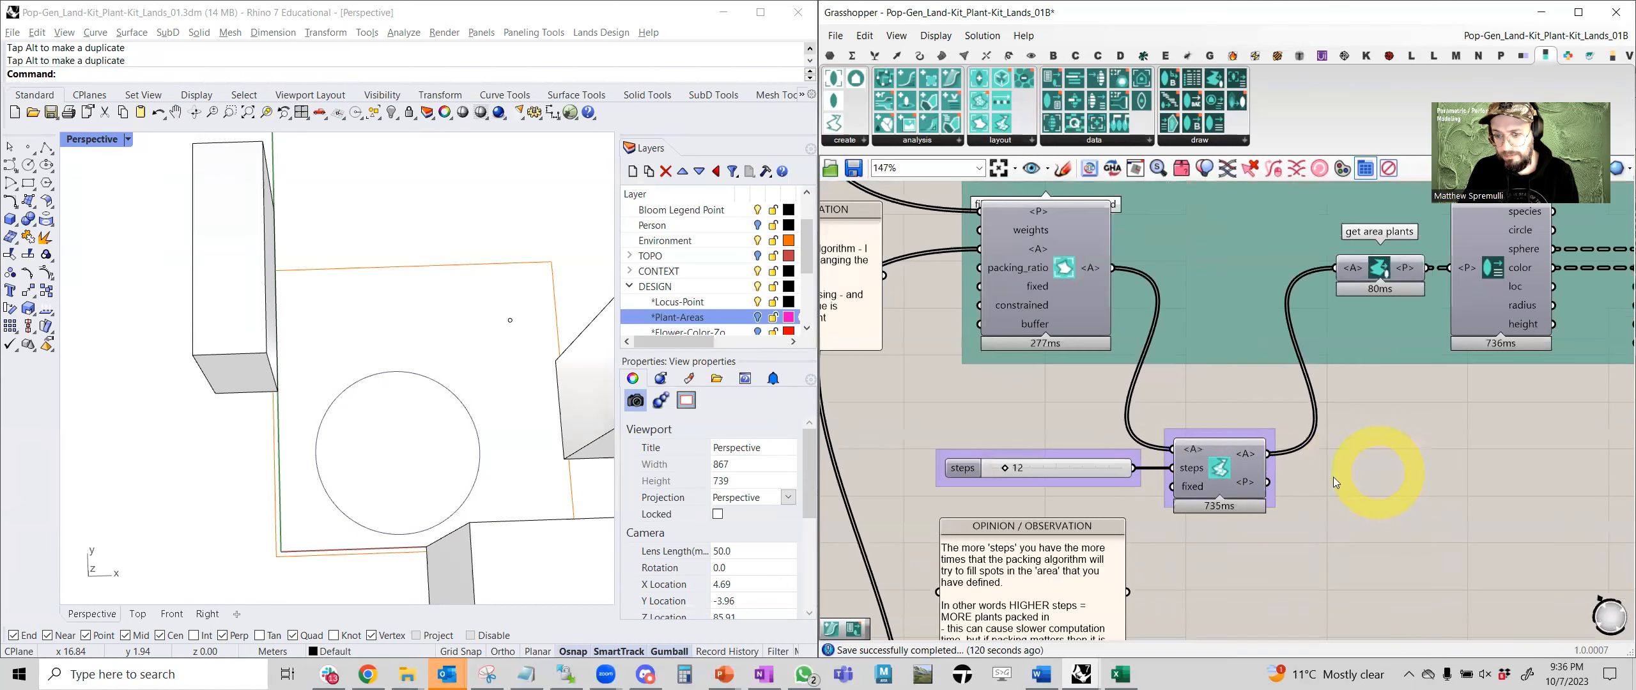
# Examine workflow 03, Sun Environment Niche, through its sun exposure inputs, and select the lady bug sun vectors component.
pyautogui.scroll(-10, 1304, 490)
pyautogui.moveTo(1245, 494); pyautogui.dragTo(1333, 315, button='right')
pyautogui.scroll(2, 1333, 322)
pyautogui.scroll(2, 1076, 281)
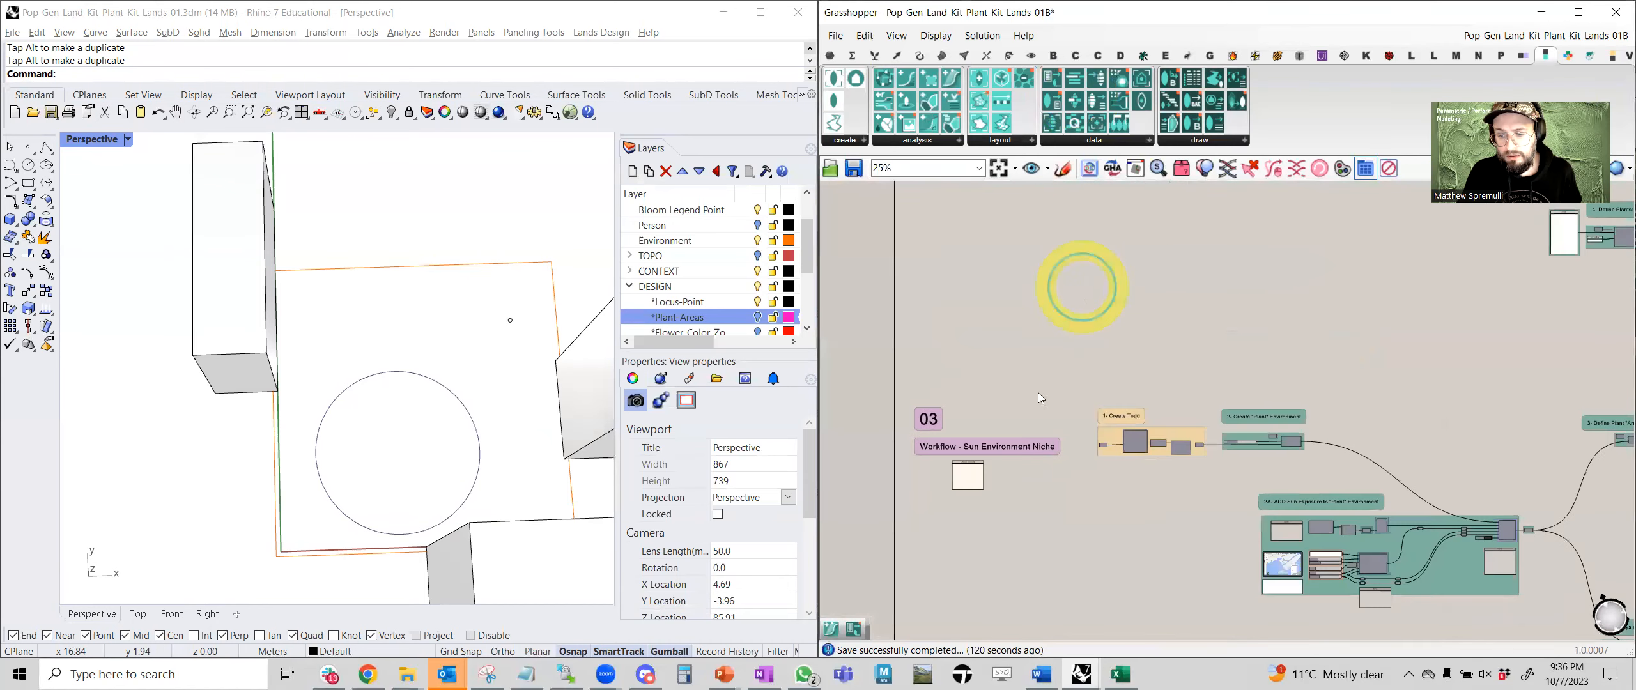
pyautogui.scroll(2, 895, 493)
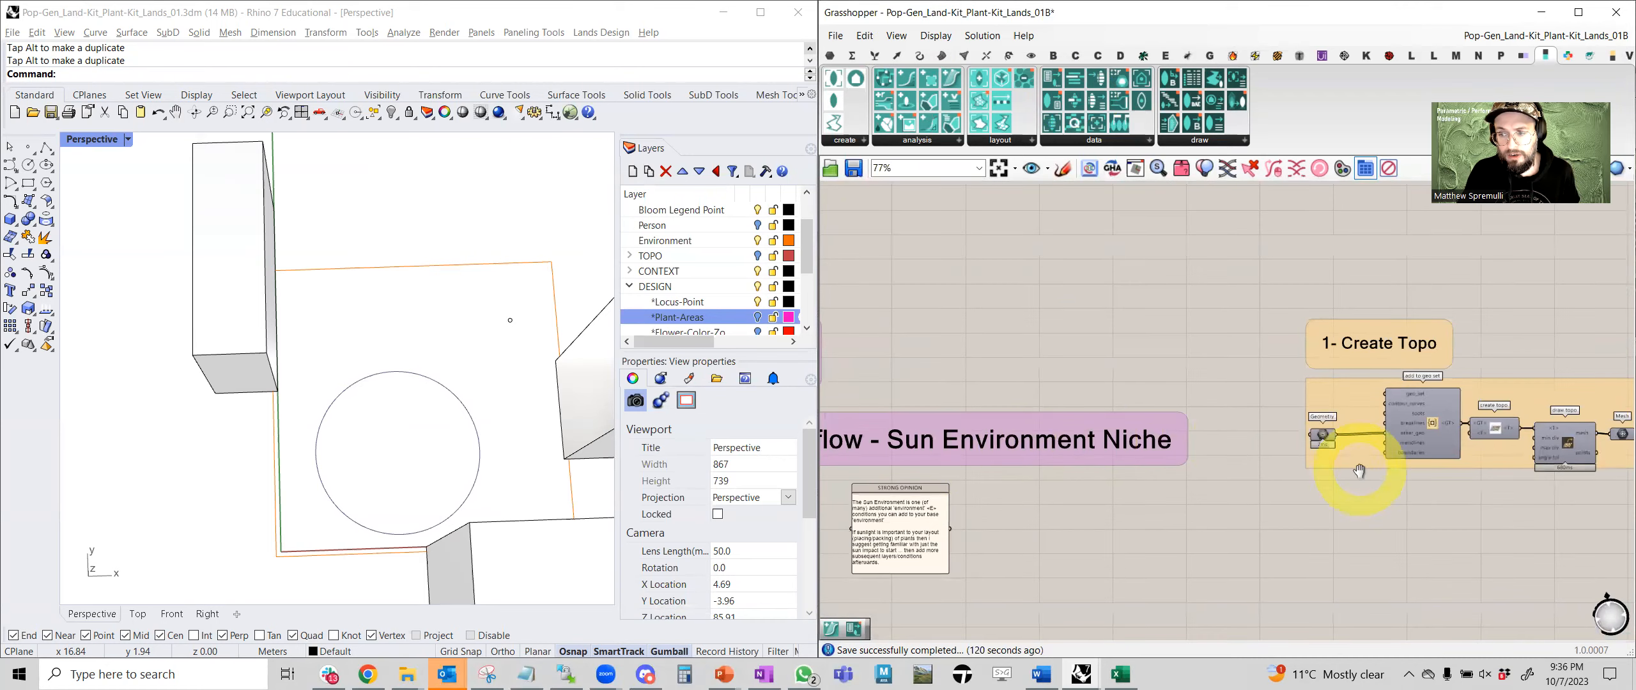
pyautogui.moveTo(1415, 491); pyautogui.dragTo(1117, 357, button='right')
pyautogui.scroll(-3, 1118, 357)
pyautogui.scroll(6, 1071, 391)
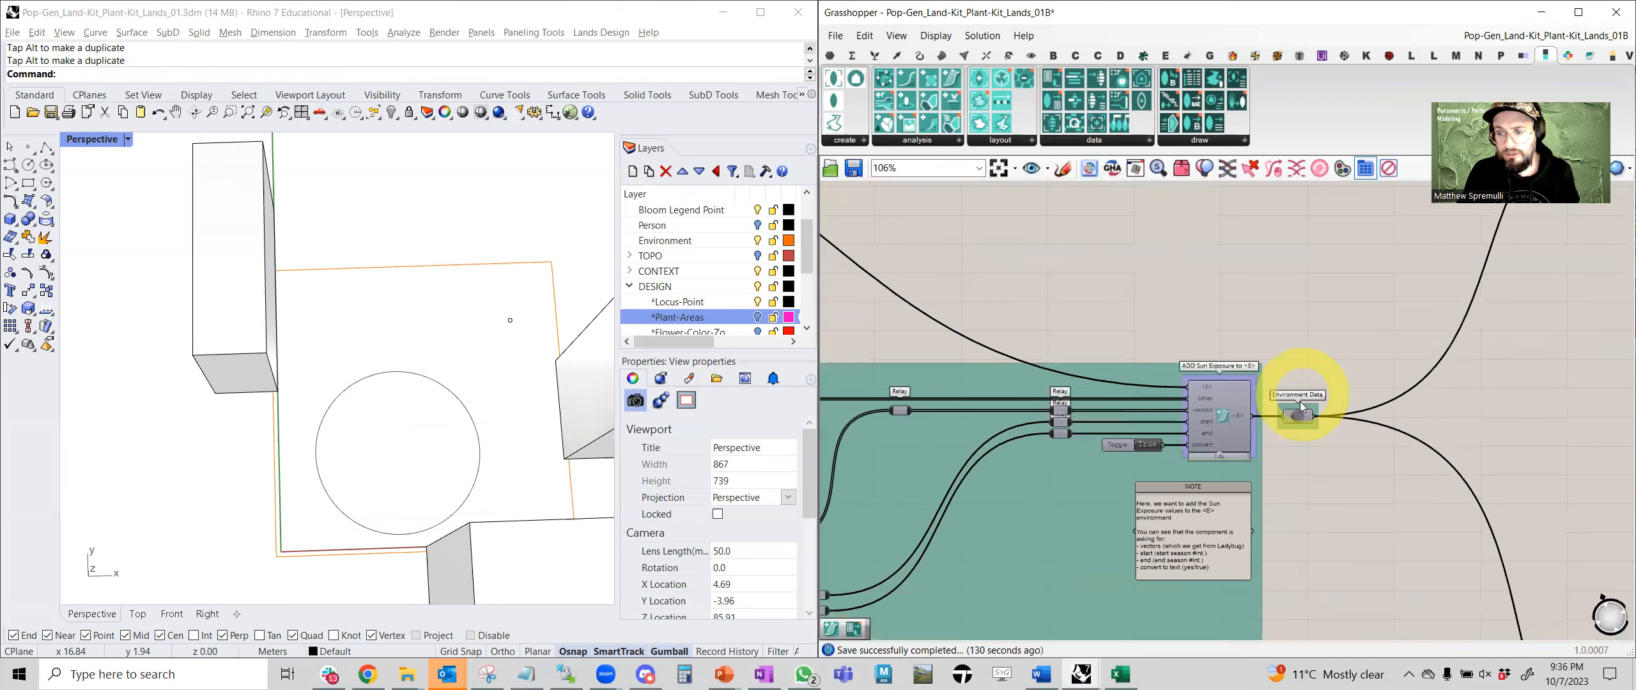
pyautogui.moveTo(1059, 436); pyautogui.dragTo(1387, 358, button='right')
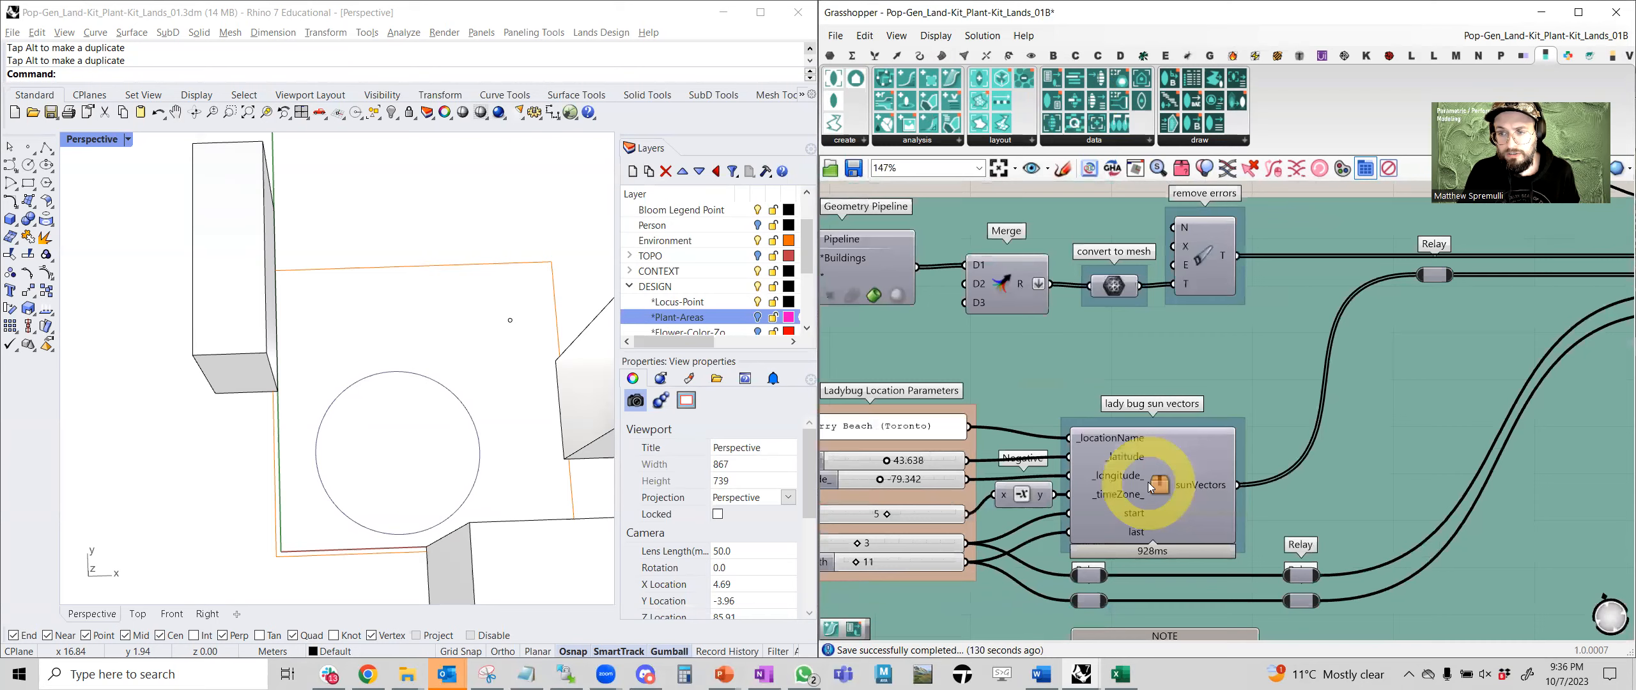
pyautogui.click(1150, 485)
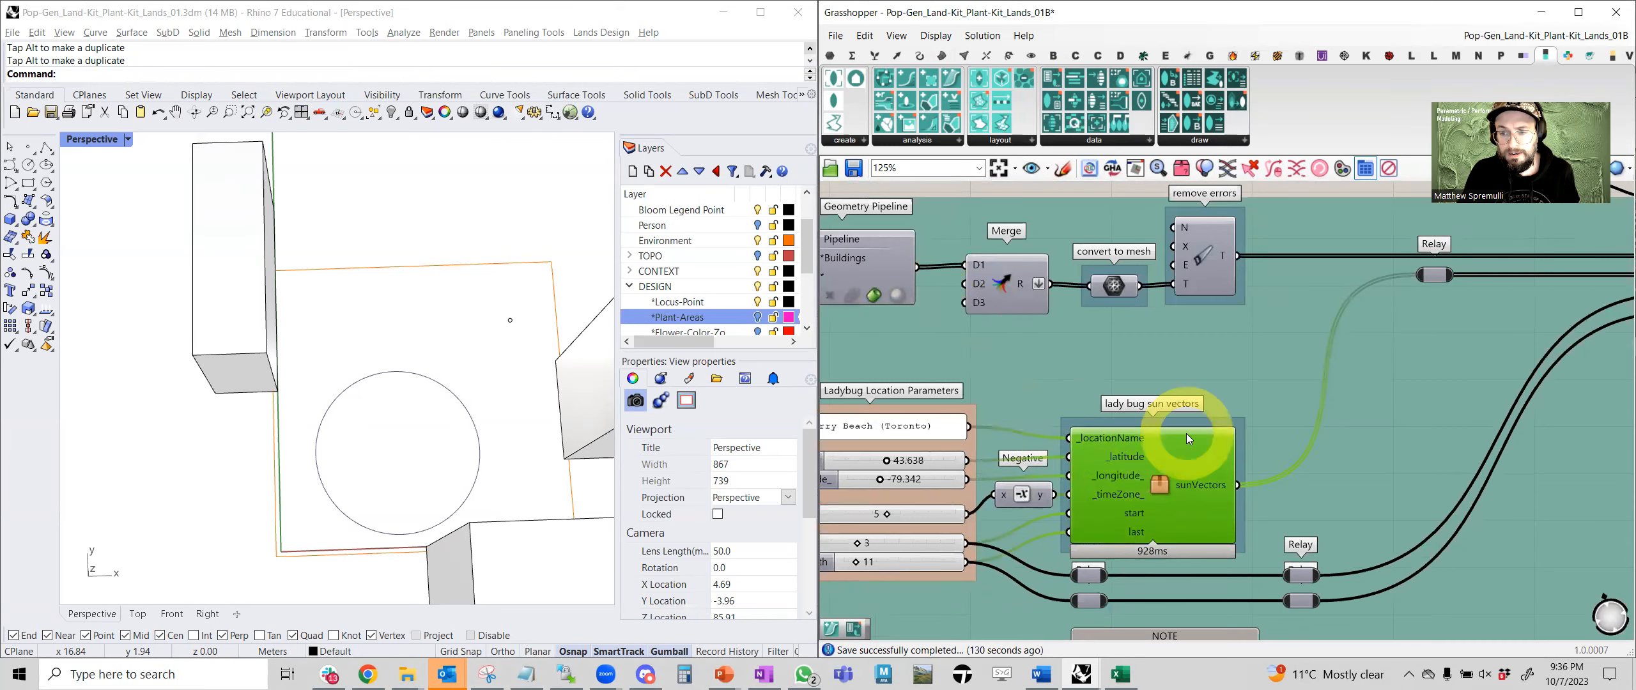
# Inspect workflow 03's sun exposure visualization by selecting its preview component and the Colour HSL component.
pyautogui.scroll(-7, 1182, 441)
pyautogui.scroll(6, 1310, 483)
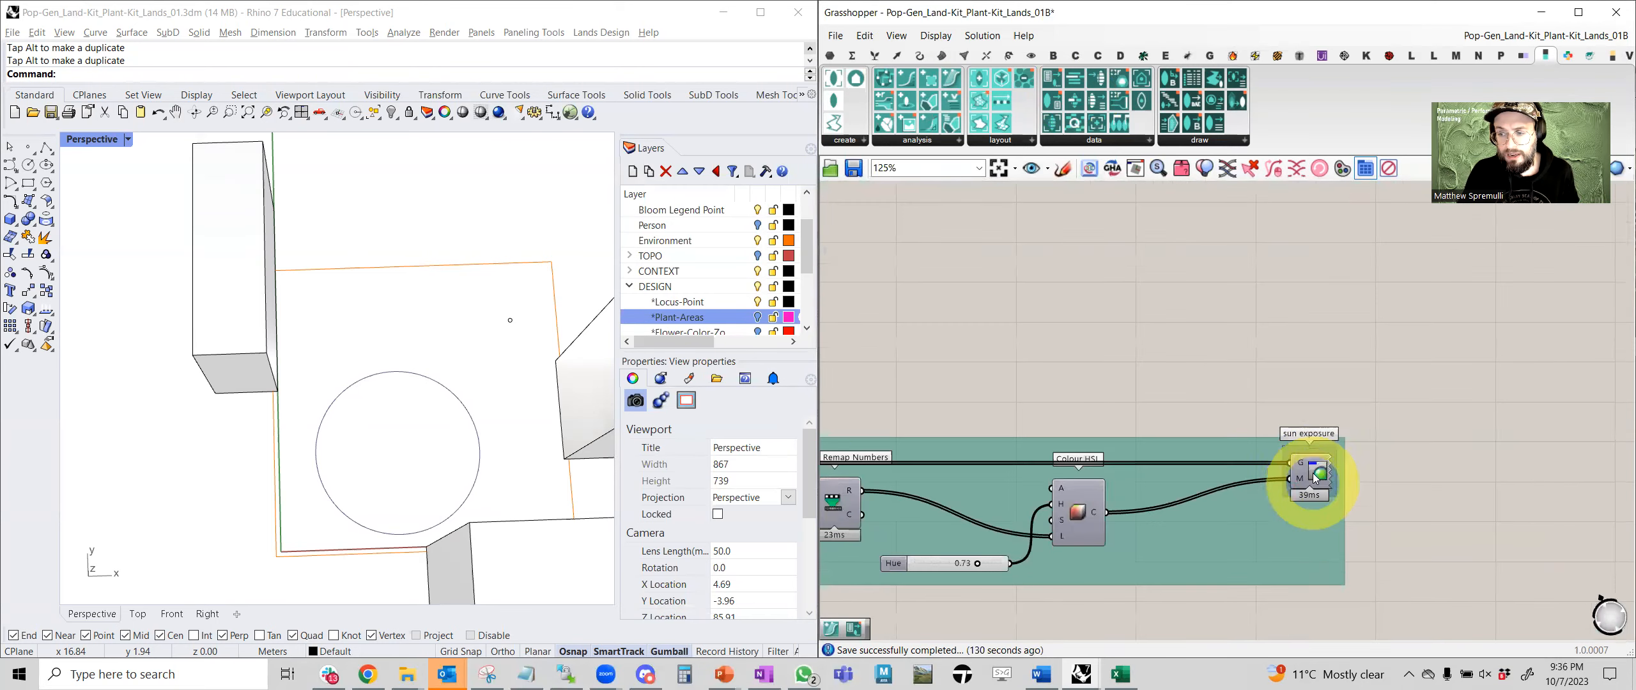
pyautogui.click(1312, 476)
pyautogui.click(1099, 372)
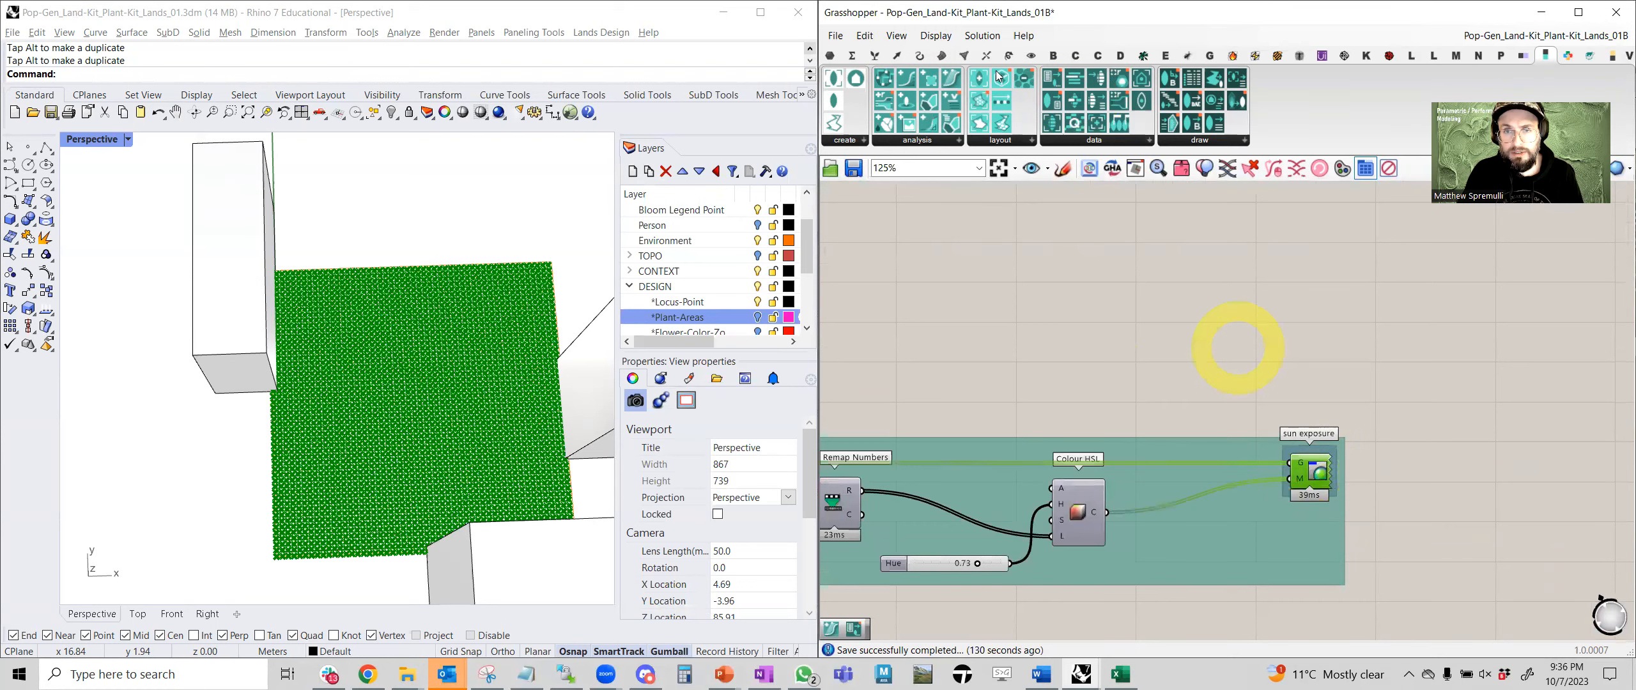
pyautogui.click(1074, 505)
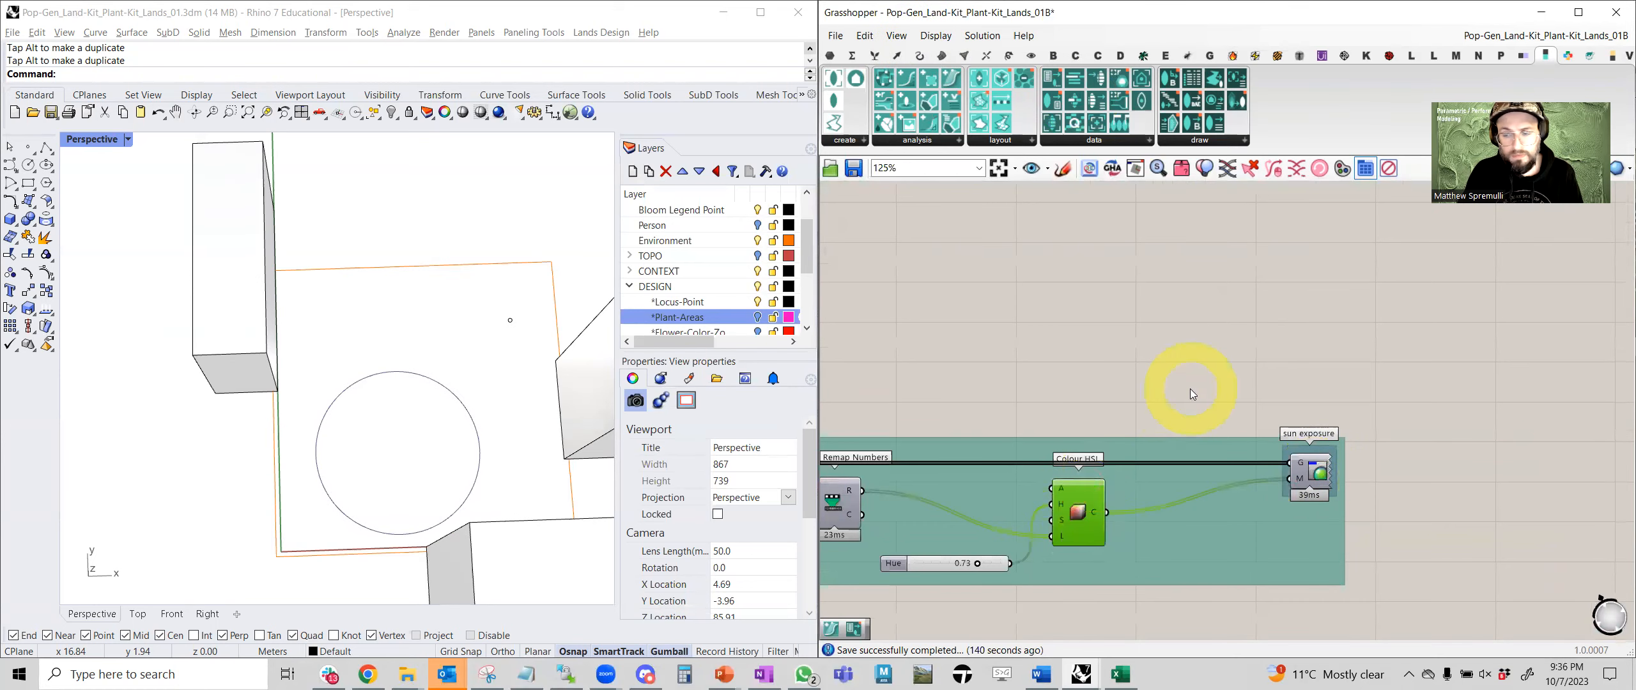
# Select the preview component for workflow 03's plants to highlight them in the Rhino viewport.
pyautogui.scroll(-6, 1191, 389)
pyautogui.moveTo(1220, 321); pyautogui.dragTo(1242, 390, button='right')
pyautogui.scroll(6, 1241, 390)
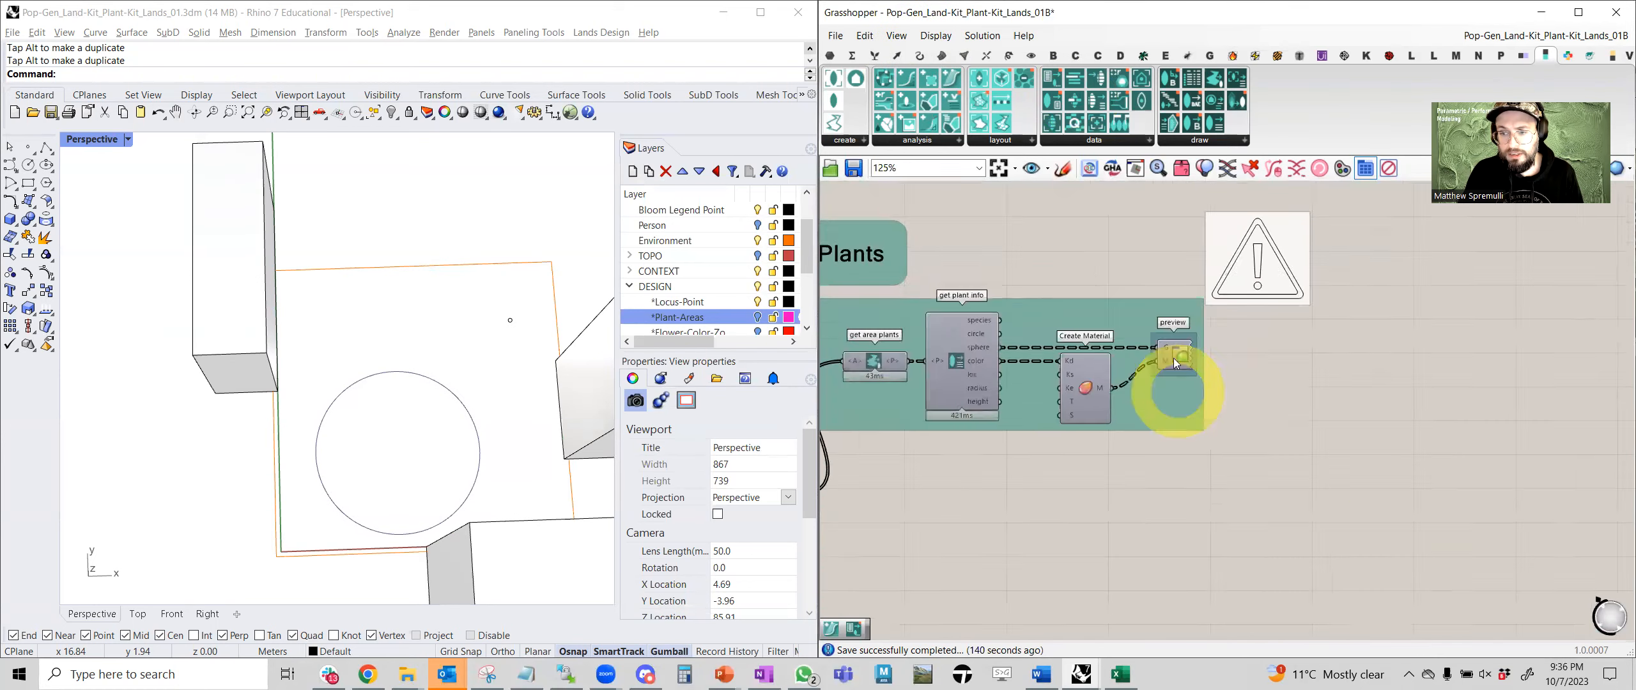
pyautogui.click(1176, 359)
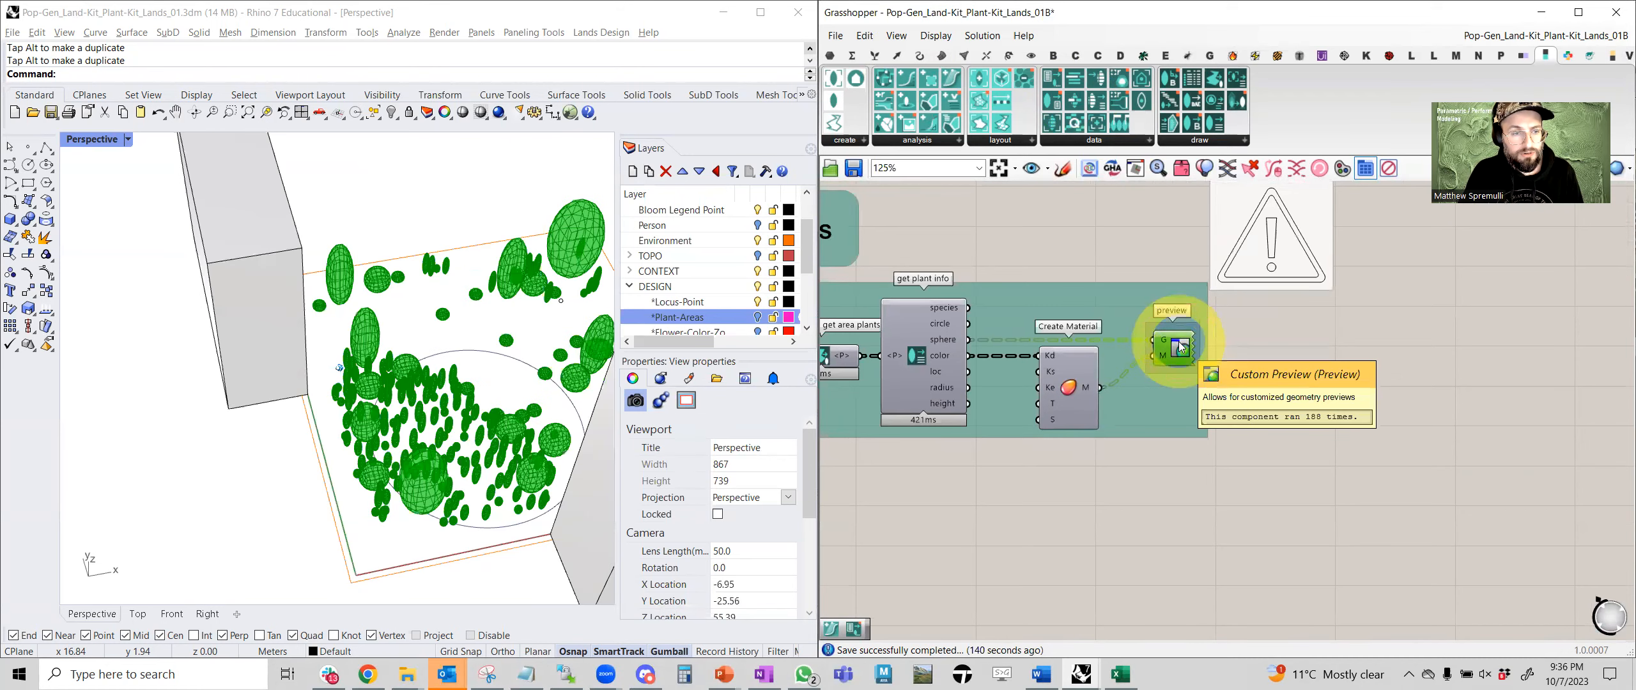
# Check the Sun Exposure column of the plant database in Excel, and return to the Grasshopper canvas.
pyautogui.moveTo(717, 446); pyautogui.dragTo(584, 493, button='right')
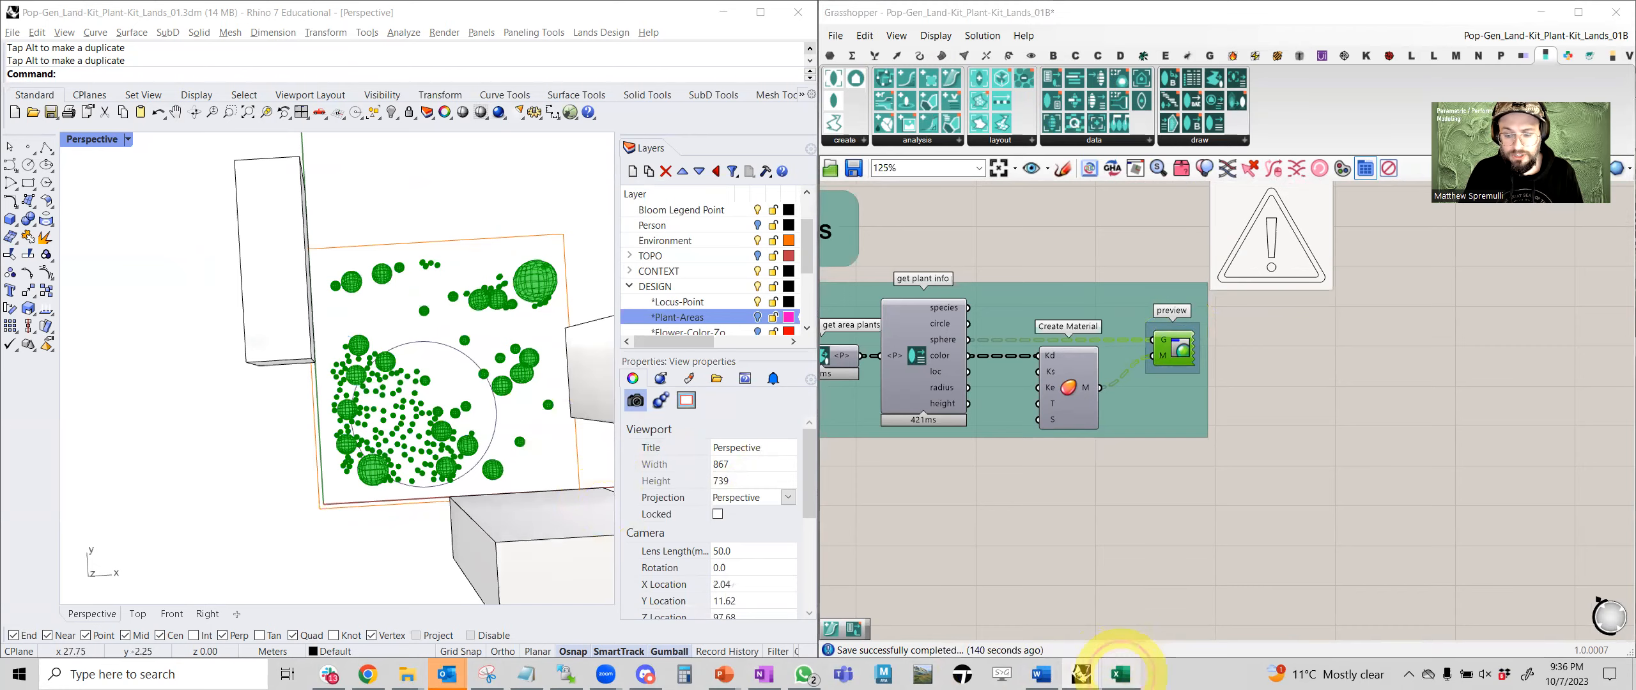
pyautogui.click(1120, 674)
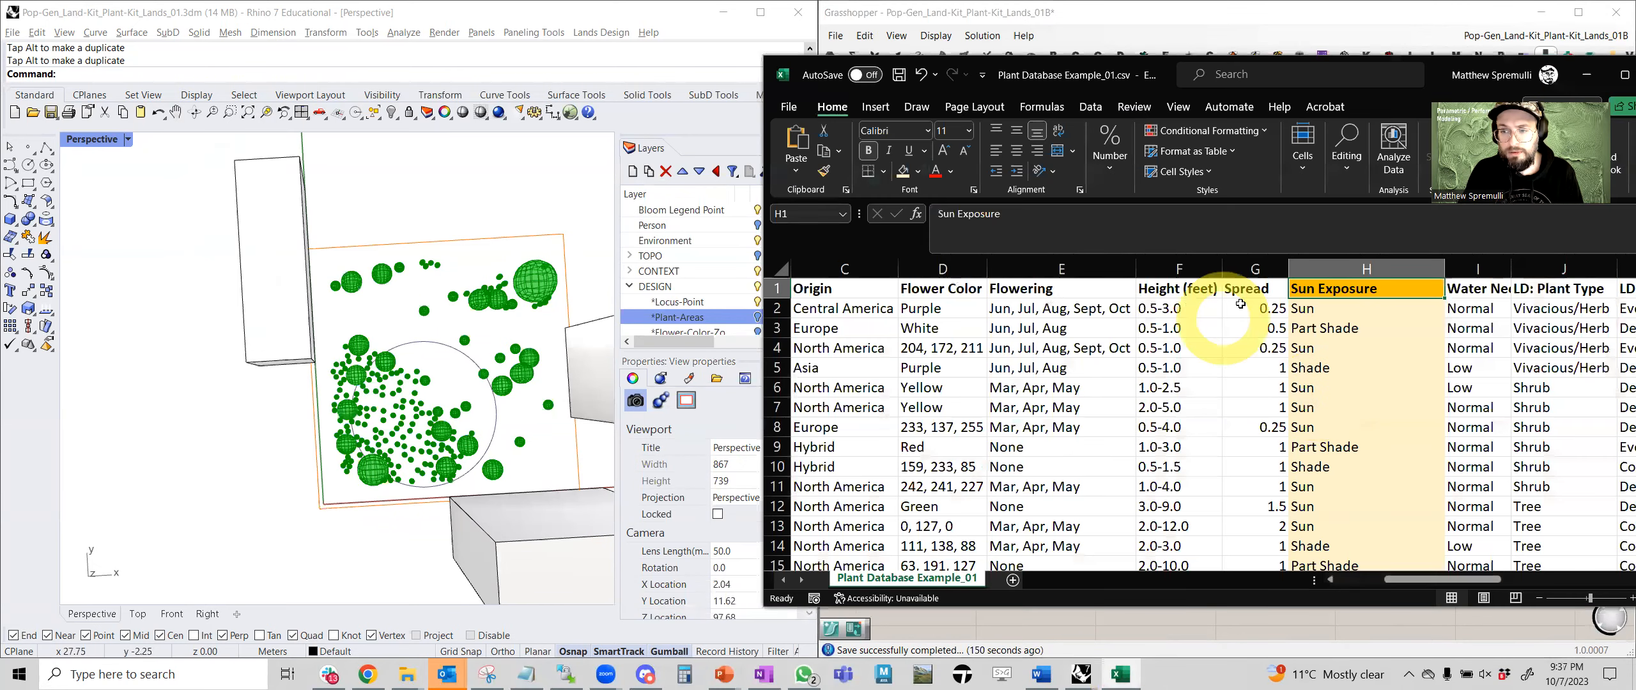
pyautogui.click(1582, 75)
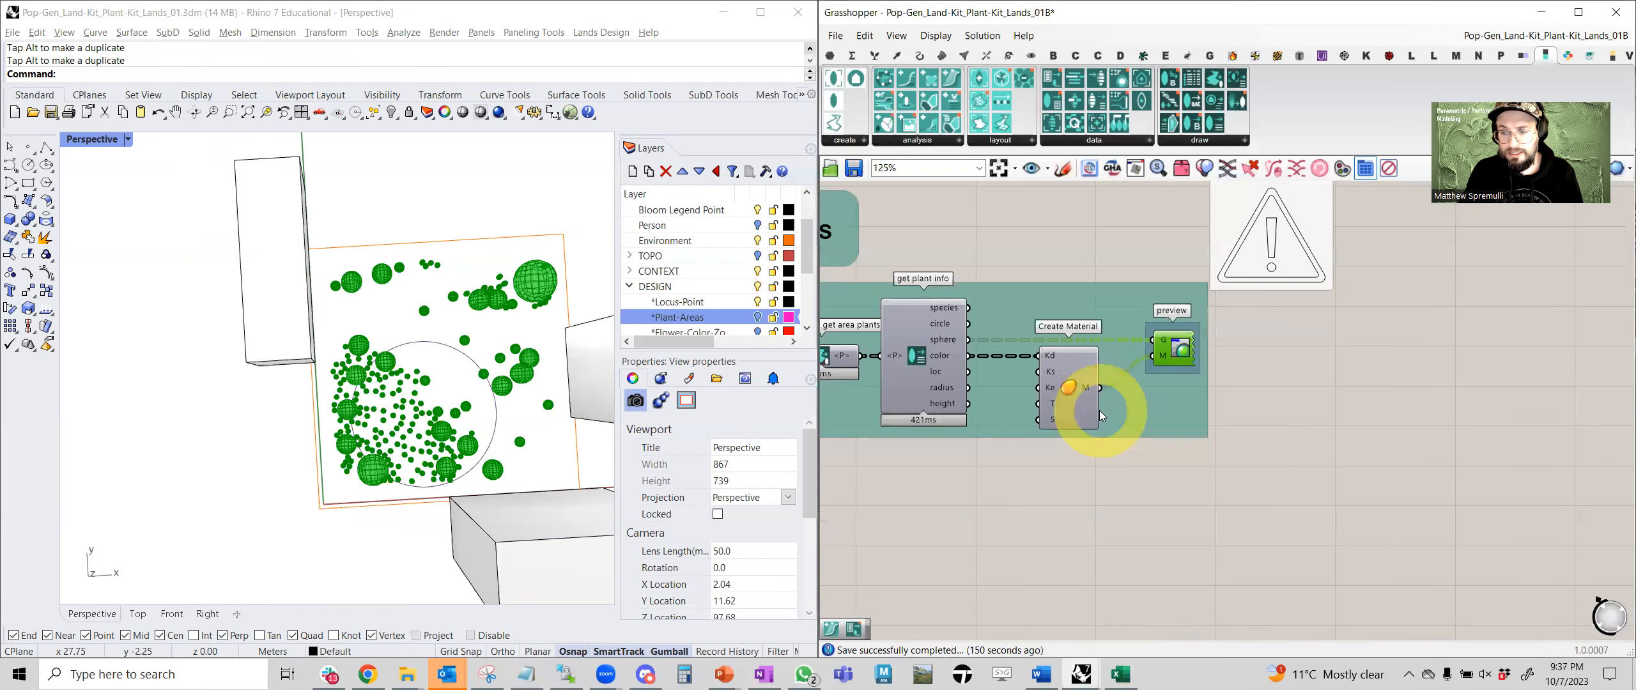
# Survey the remaining workflows on the Grasshopper canvas down to 09, Block Creation, and return to 04, CSV Data Niche.
pyautogui.moveTo(1084, 409); pyautogui.dragTo(1310, 402, button='right')
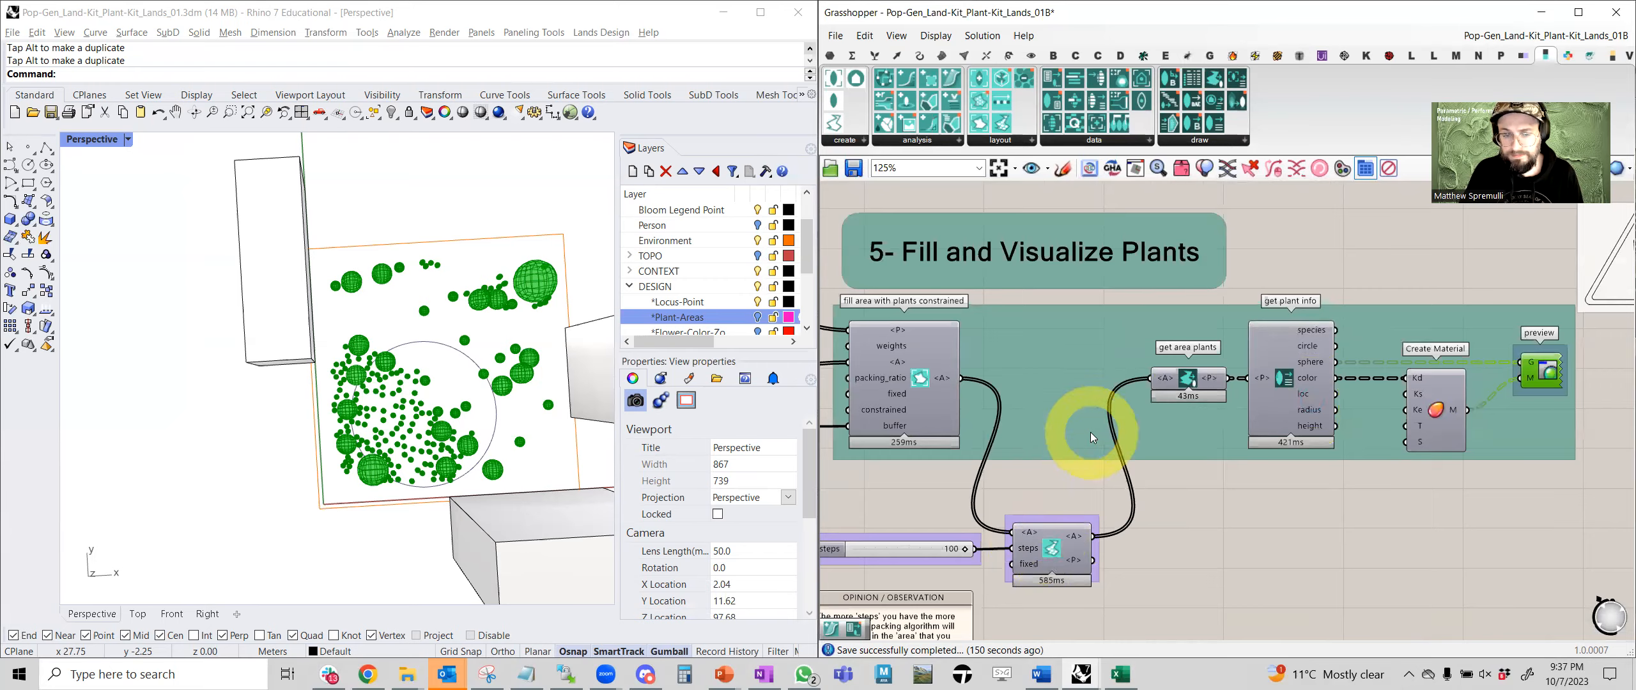
pyautogui.scroll(-10, 1090, 432)
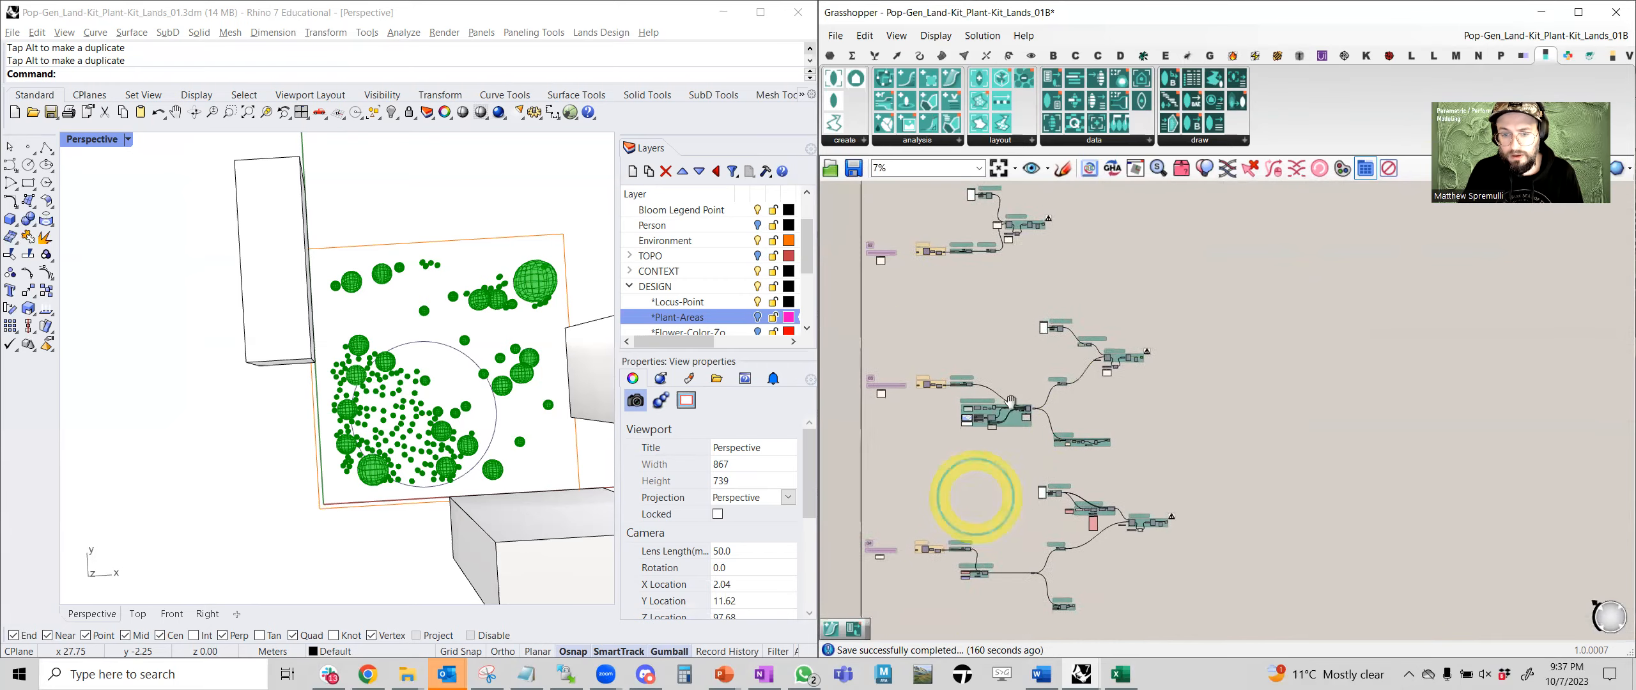
pyautogui.scroll(6, 940, 466)
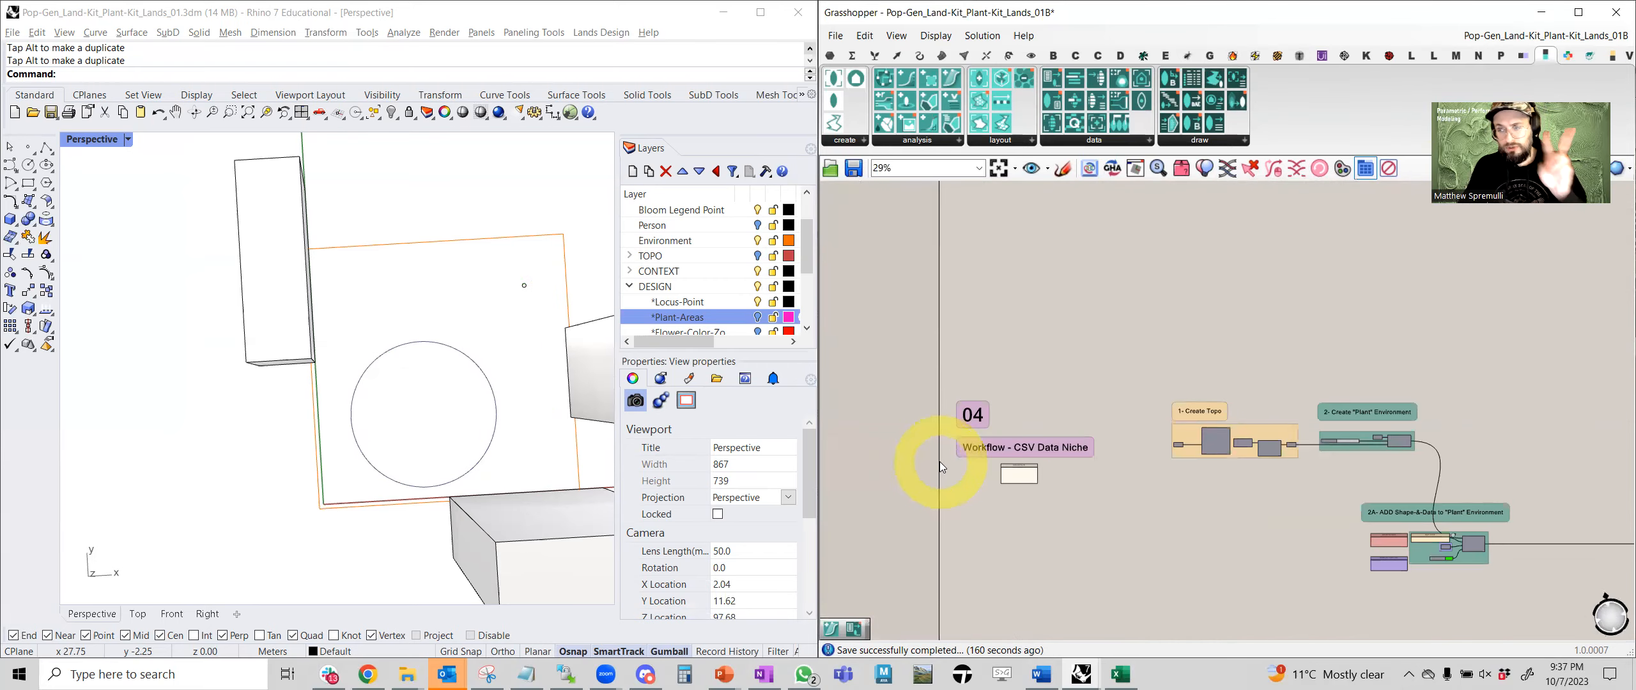
pyautogui.scroll(-4, 1020, 460)
pyautogui.scroll(5, 1020, 460)
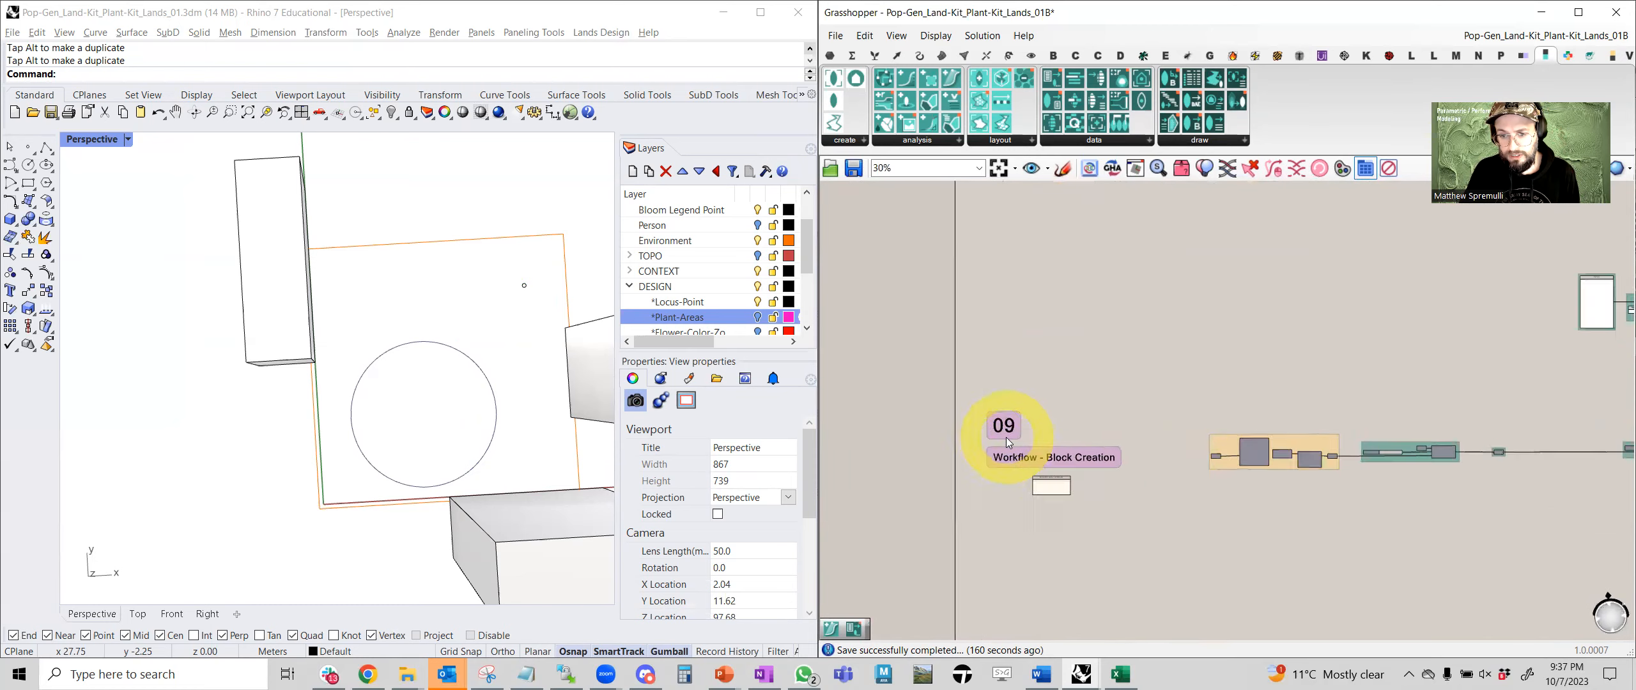
pyautogui.scroll(2, 1145, 432)
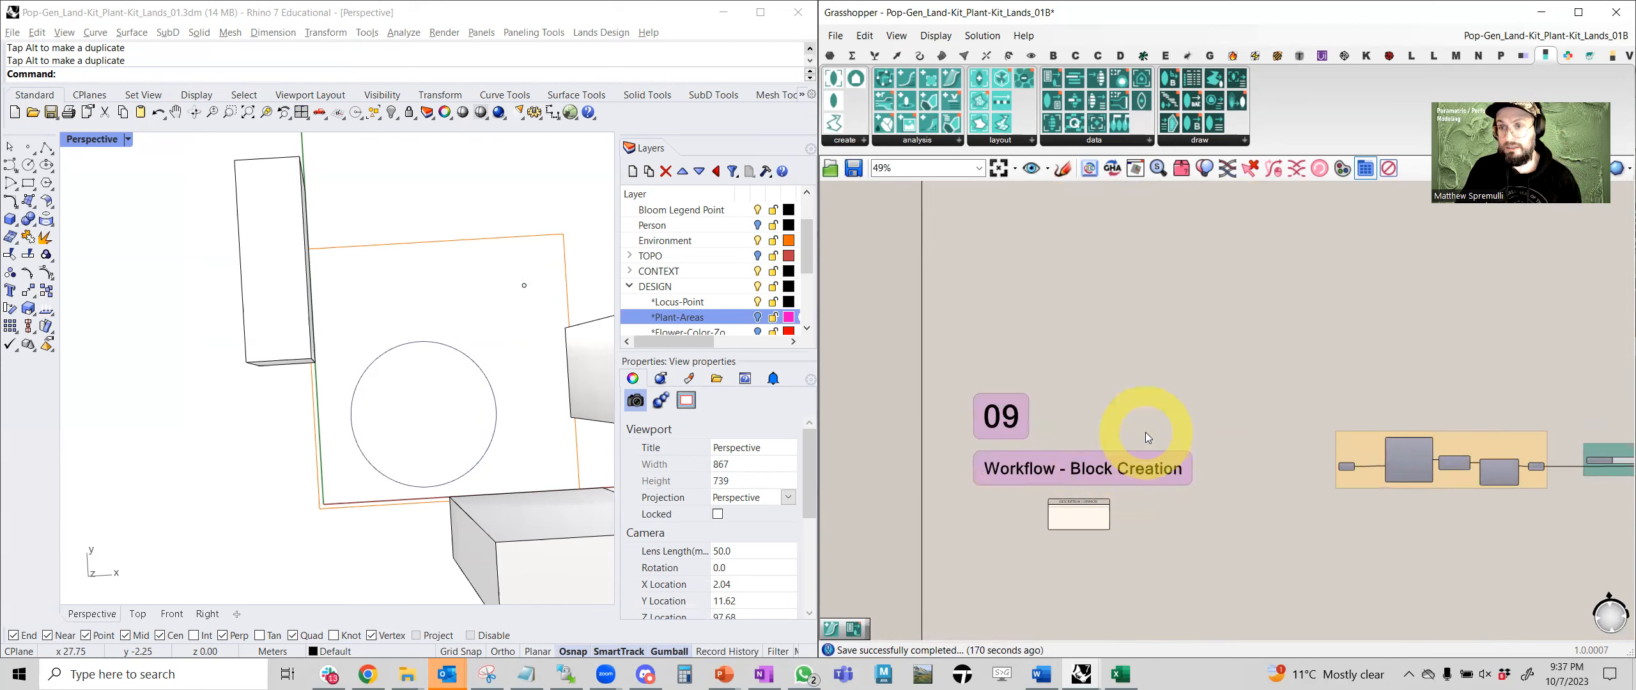
pyautogui.scroll(-6, 1145, 432)
pyautogui.moveTo(1148, 426); pyautogui.dragTo(1113, 365, button='right')
pyautogui.scroll(5, 1103, 365)
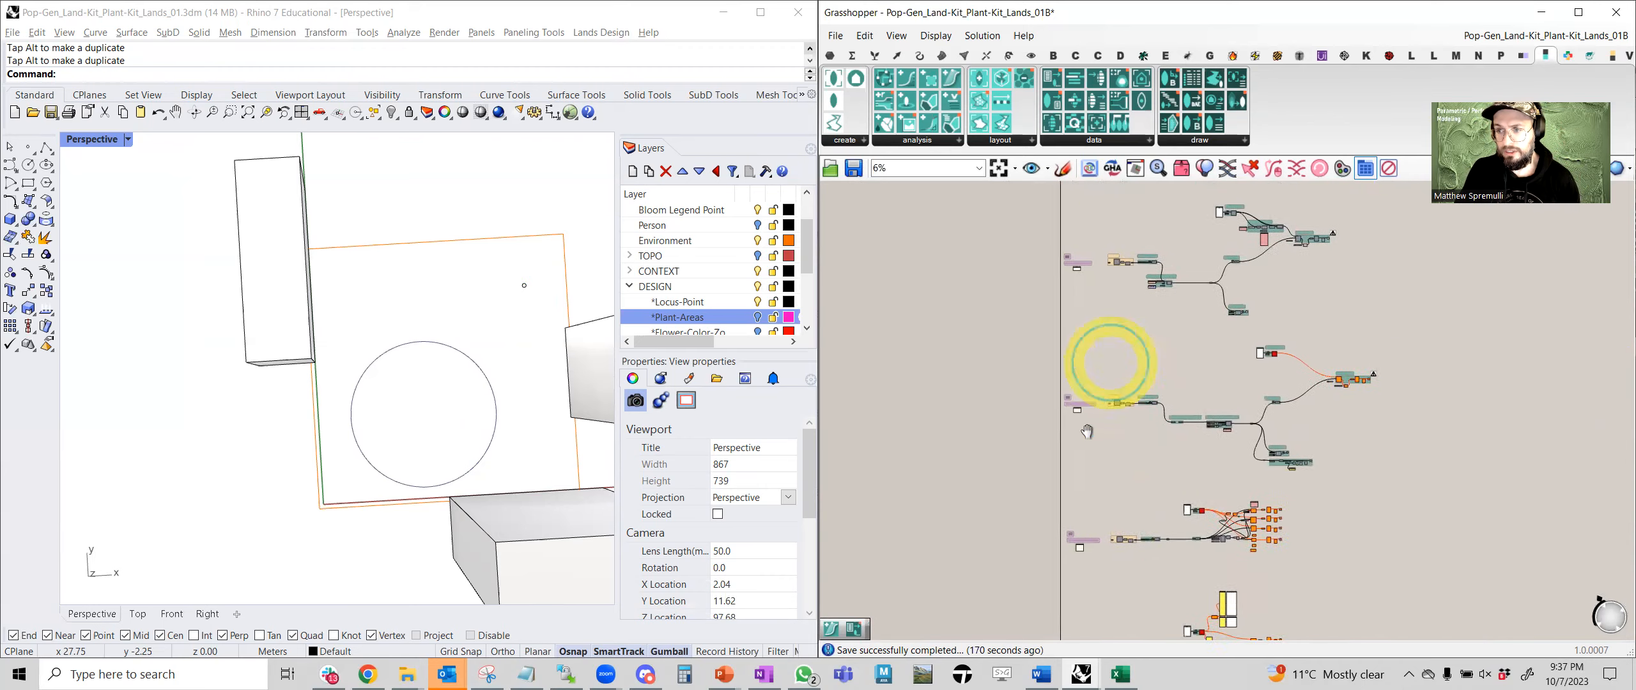
pyautogui.scroll(5, 1046, 361)
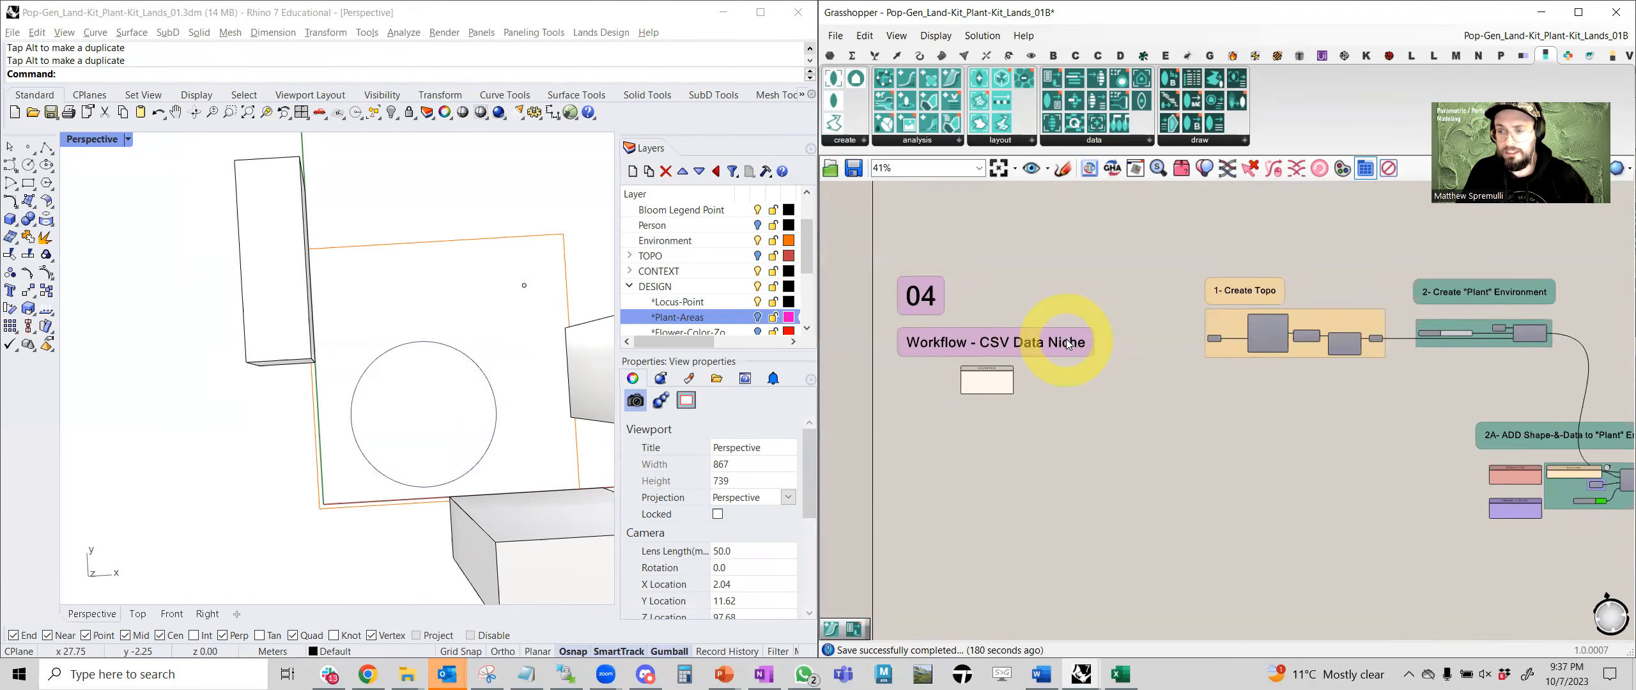
pyautogui.moveTo(1190, 330); pyautogui.dragTo(993, 358, button='right')
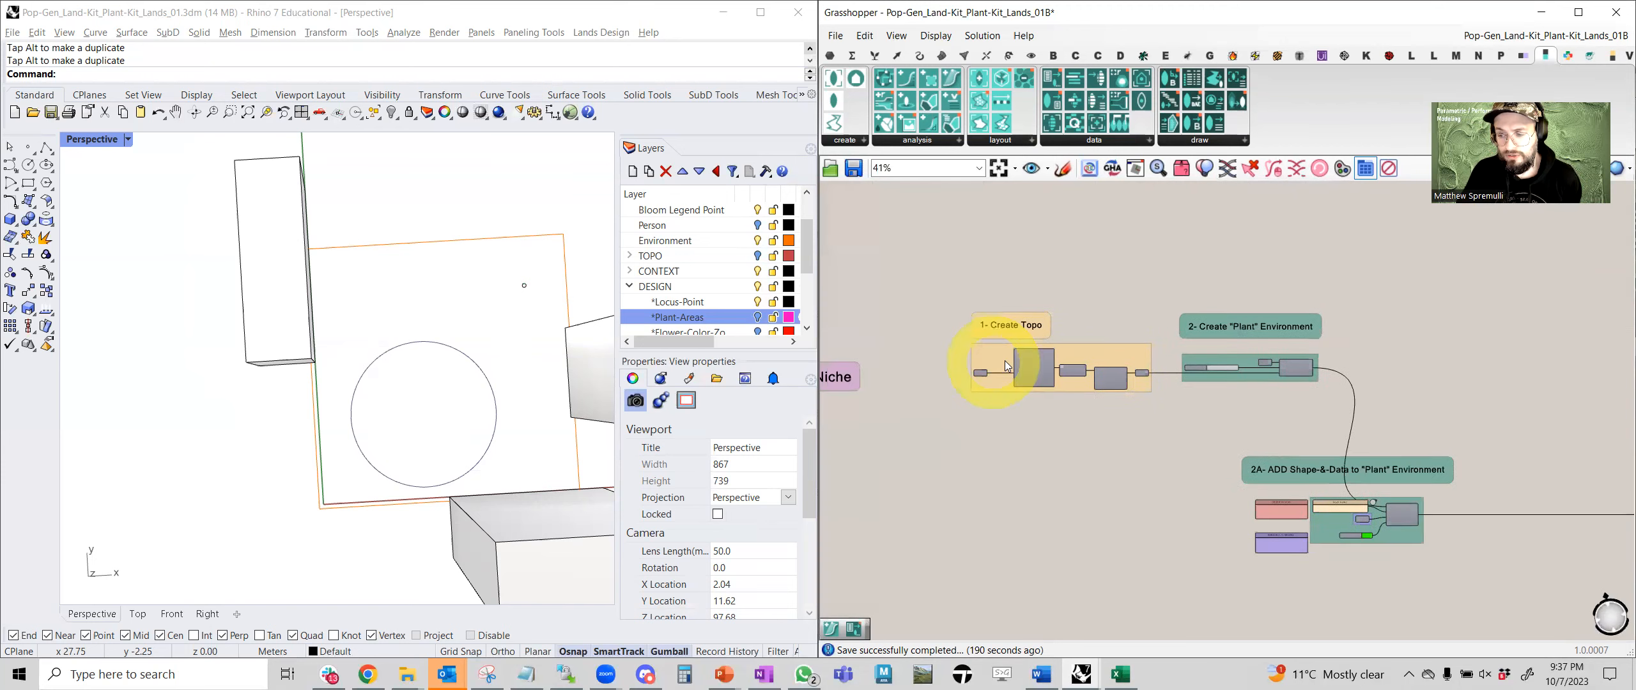
# Look over workflow 07, Layouts and Patterns, and workflow 08, Other-Than "Plant" Objects, and go back to workflow 04.
pyautogui.scroll(-5, 1004, 435)
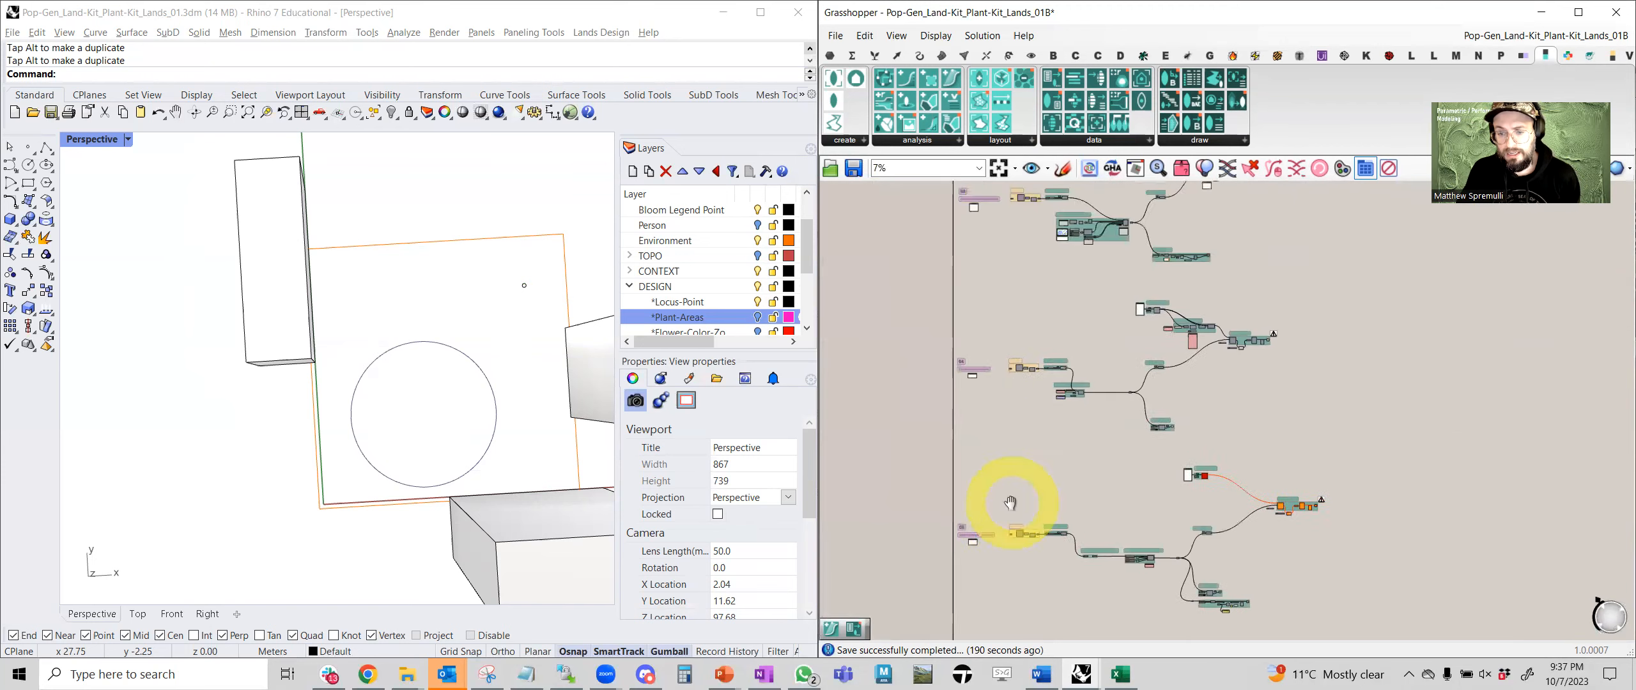
pyautogui.scroll(5, 982, 481)
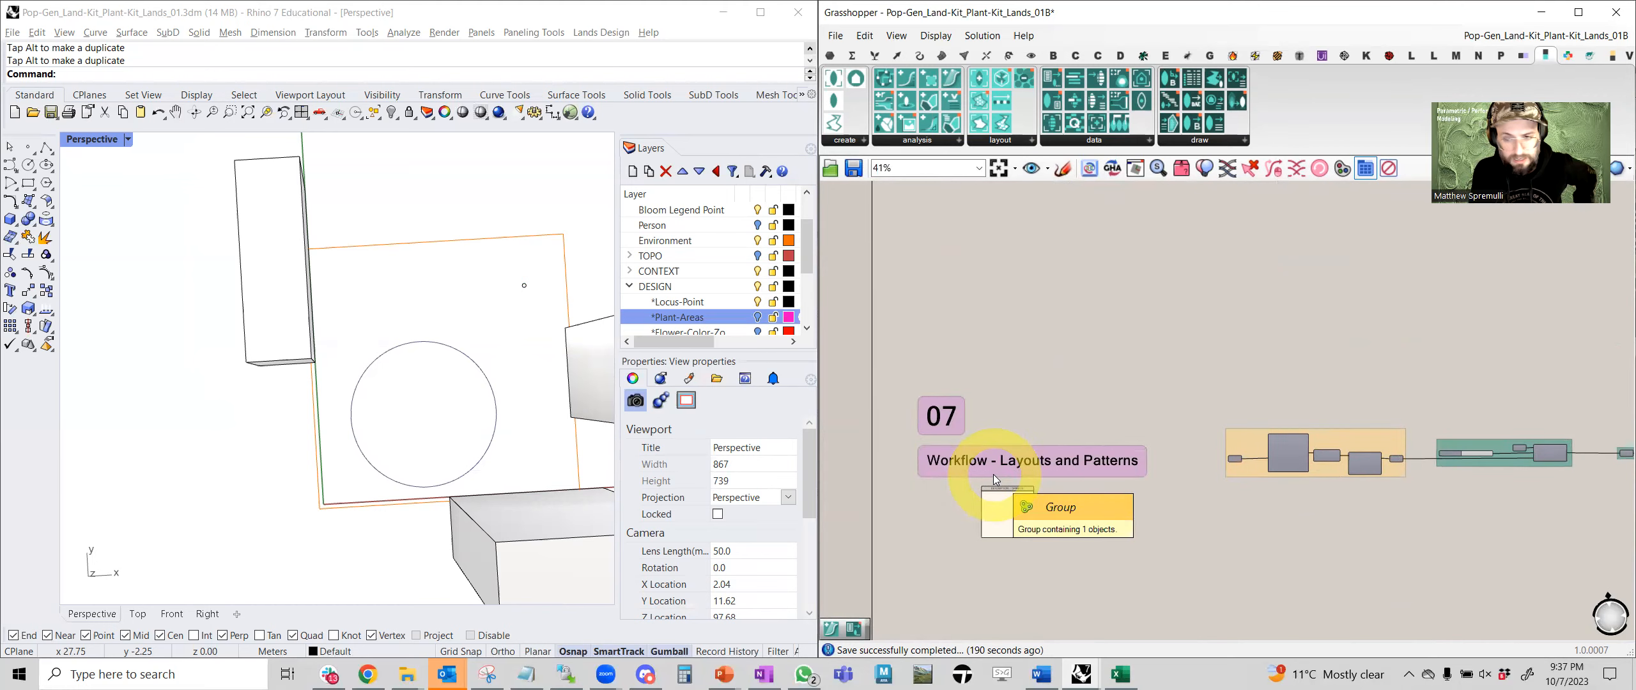
pyautogui.scroll(-5, 994, 479)
pyautogui.moveTo(1077, 556); pyautogui.dragTo(1073, 239, button='right')
pyautogui.moveTo(1074, 505); pyautogui.dragTo(1067, 420, button='right')
pyautogui.scroll(8, 1013, 292)
pyautogui.moveTo(1098, 291); pyautogui.dragTo(1091, 386, button='right')
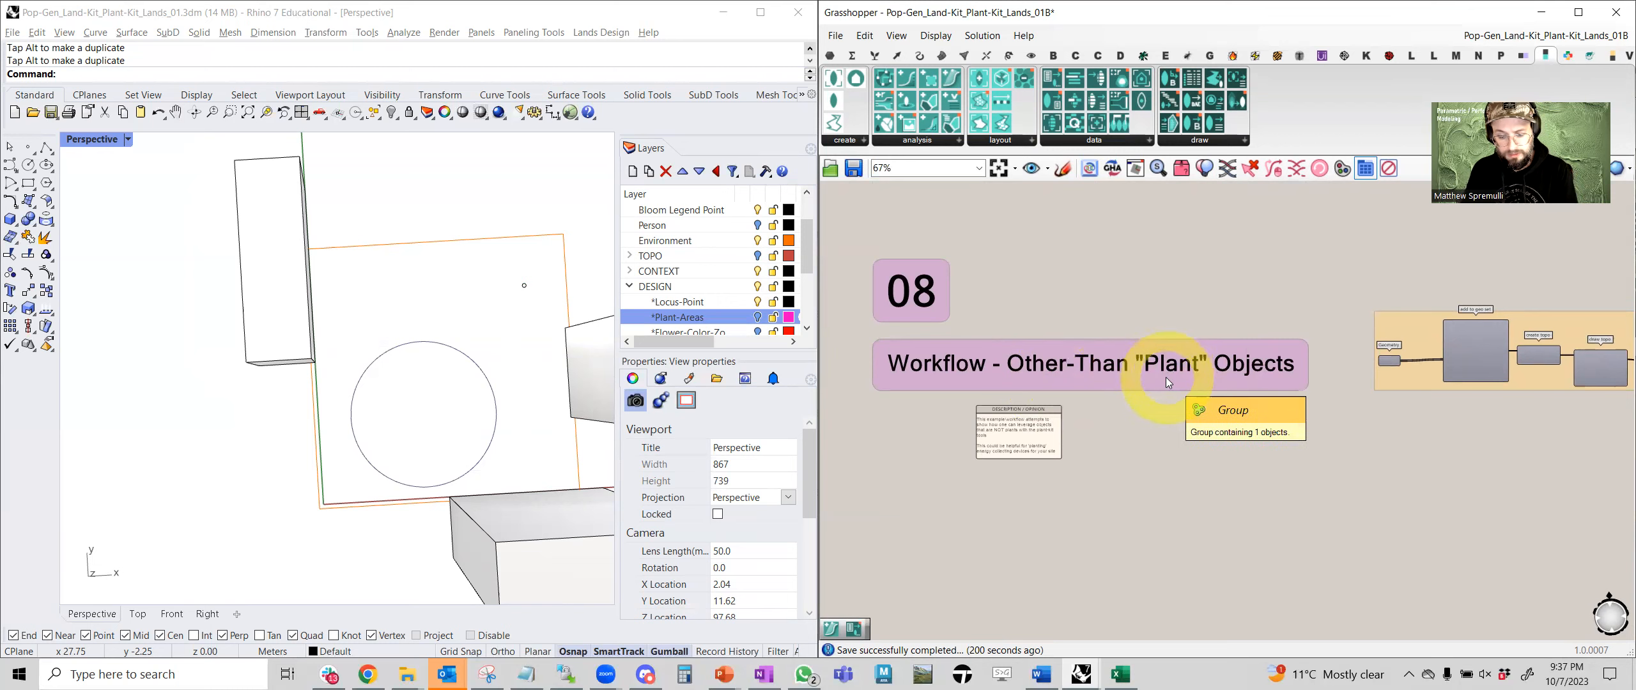
pyautogui.scroll(-8, 1166, 375)
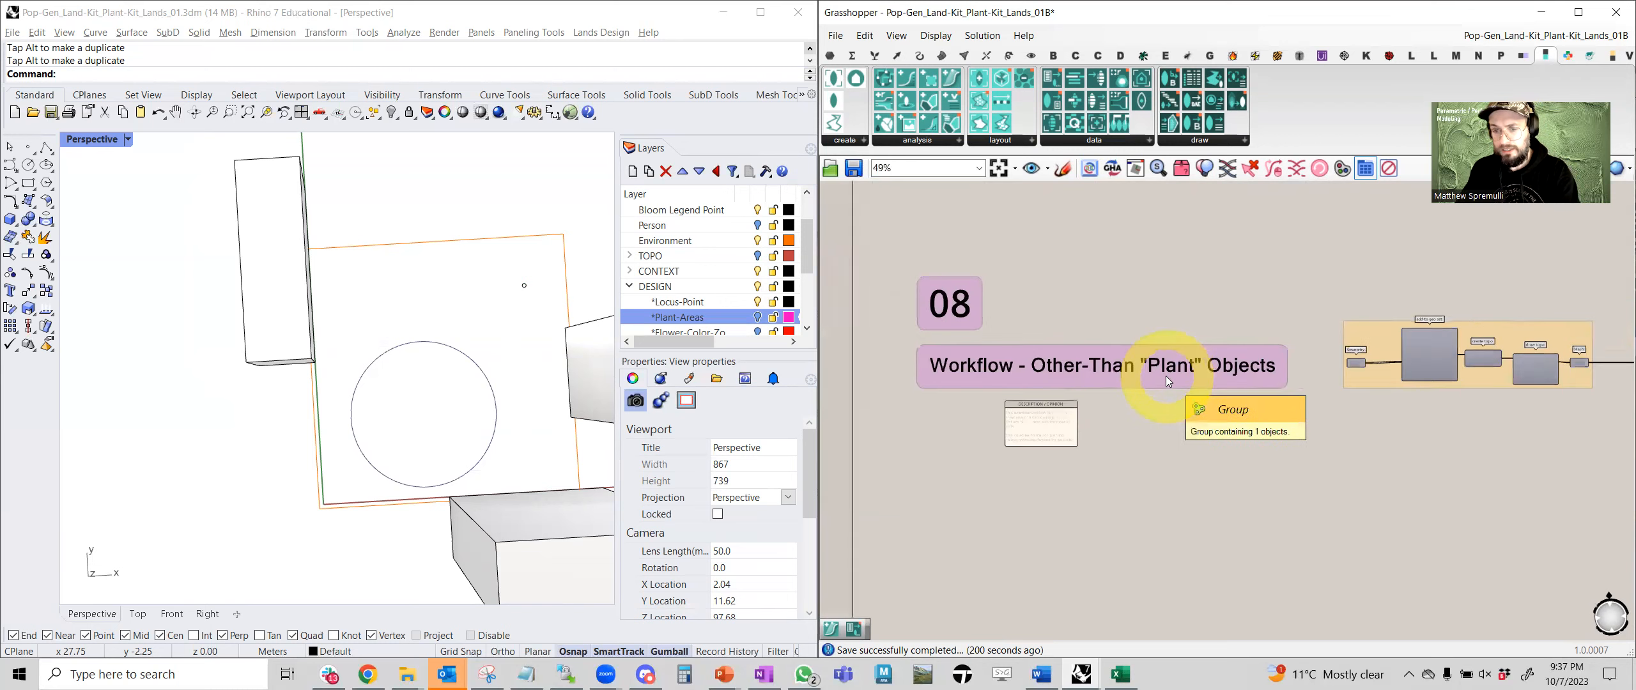
pyautogui.moveTo(1201, 335); pyautogui.dragTo(1117, 494, button='right')
pyautogui.moveTo(1171, 271); pyautogui.dragTo(1115, 480, button='right')
pyautogui.moveTo(1077, 355); pyautogui.dragTo(1046, 498, button='right')
pyautogui.scroll(7, 1022, 372)
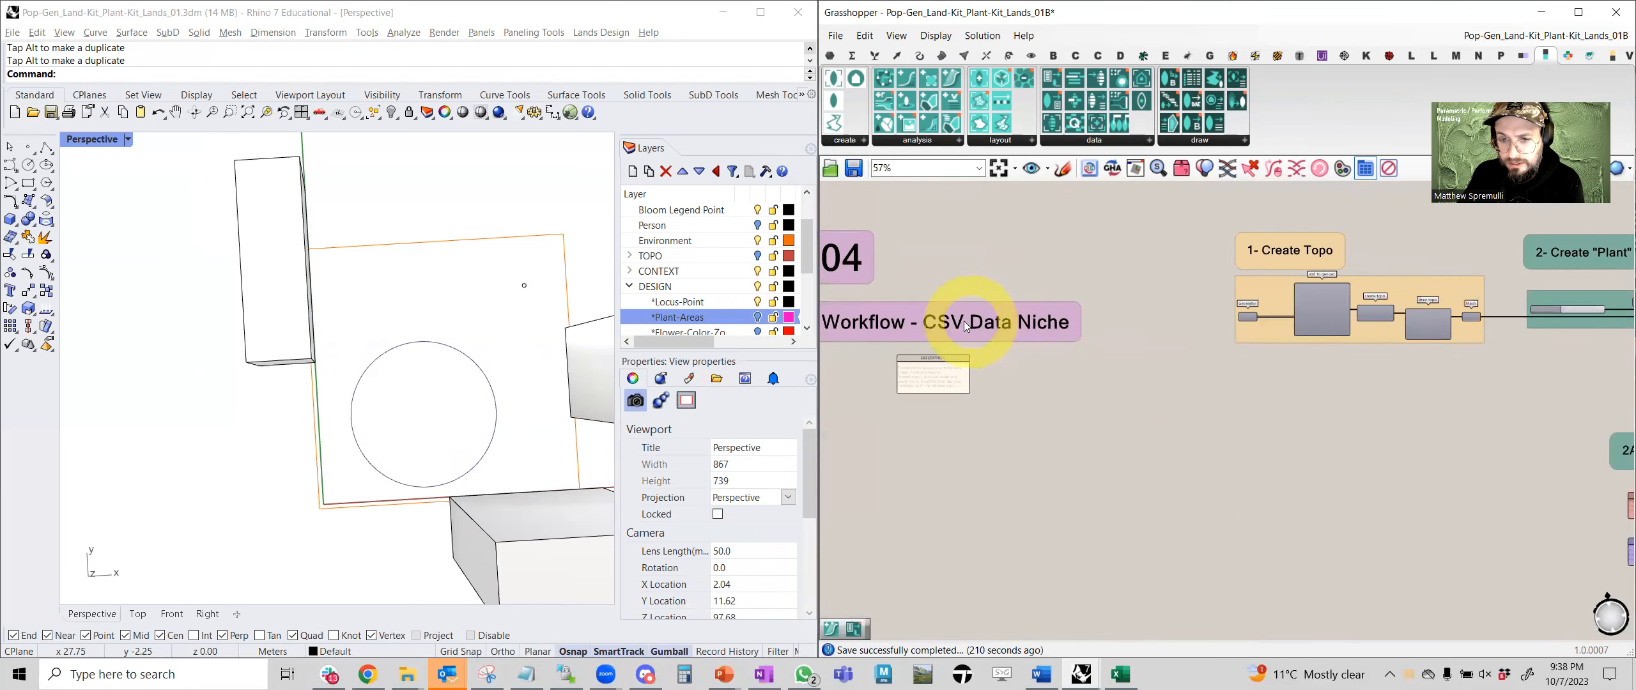
# Bring Plant Database Example_01.csv fully into view in Excel, select the Flower Color values in D2:D15, and return to Grasshopper.
pyautogui.moveTo(1122, 668)
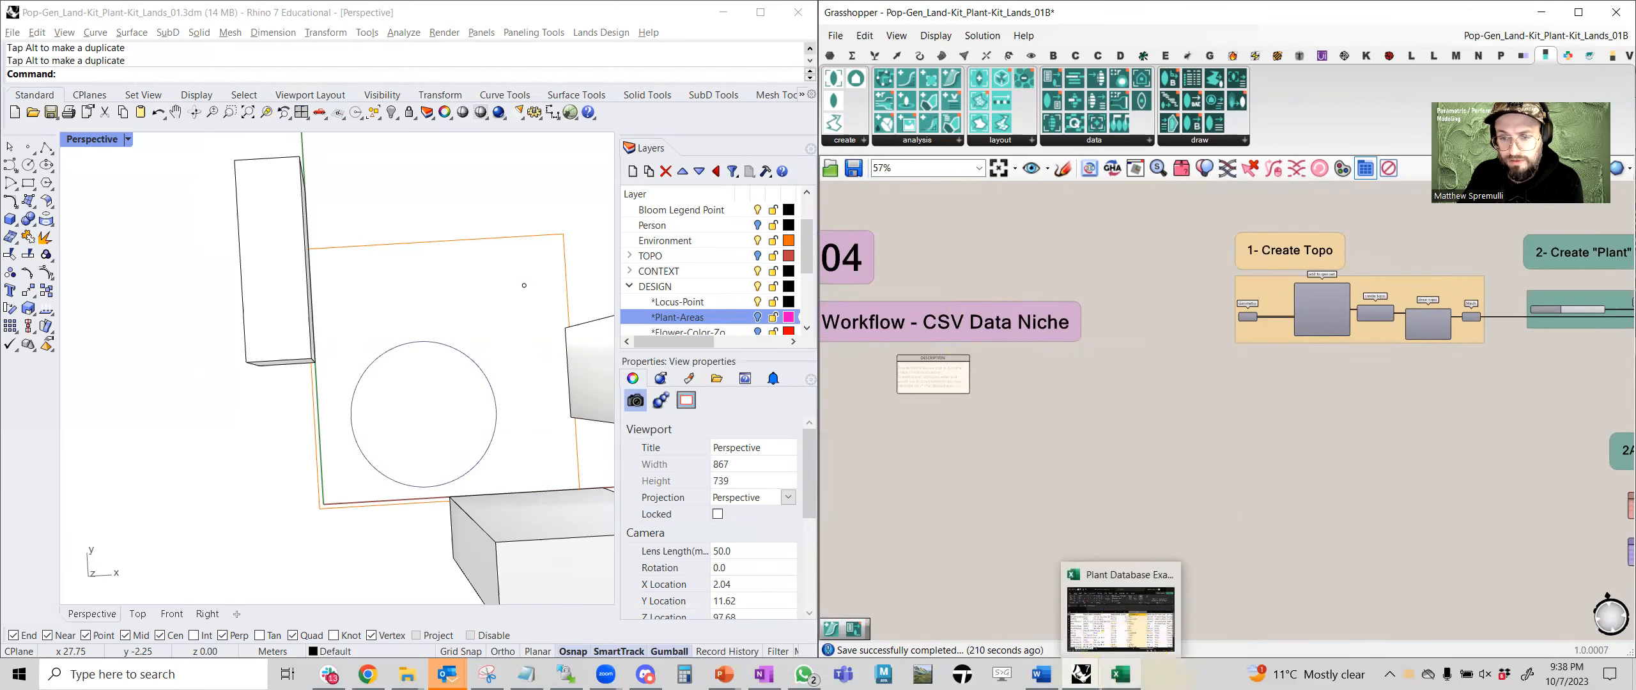
pyautogui.click(1138, 607)
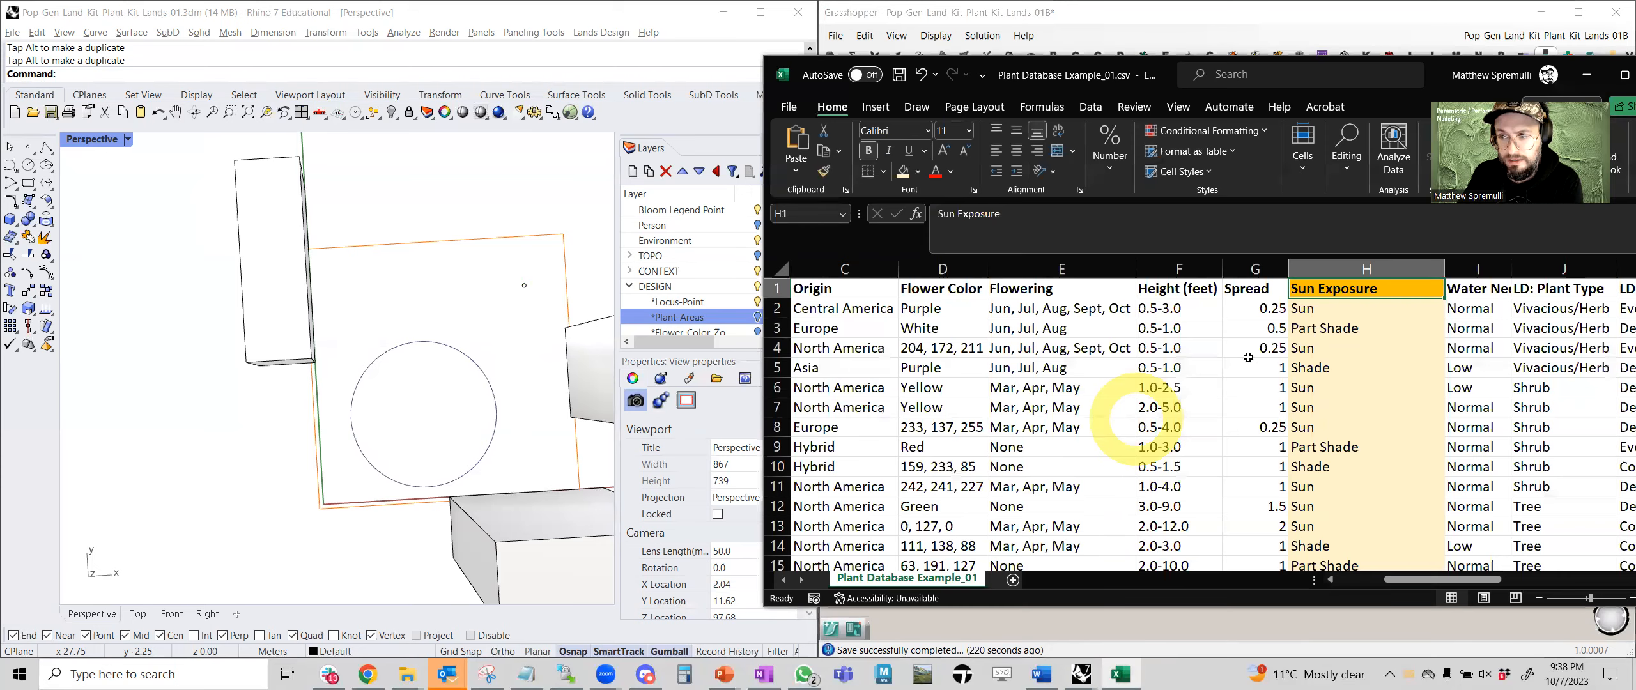
pyautogui.moveTo(1428, 73); pyautogui.dragTo(1376, 81)
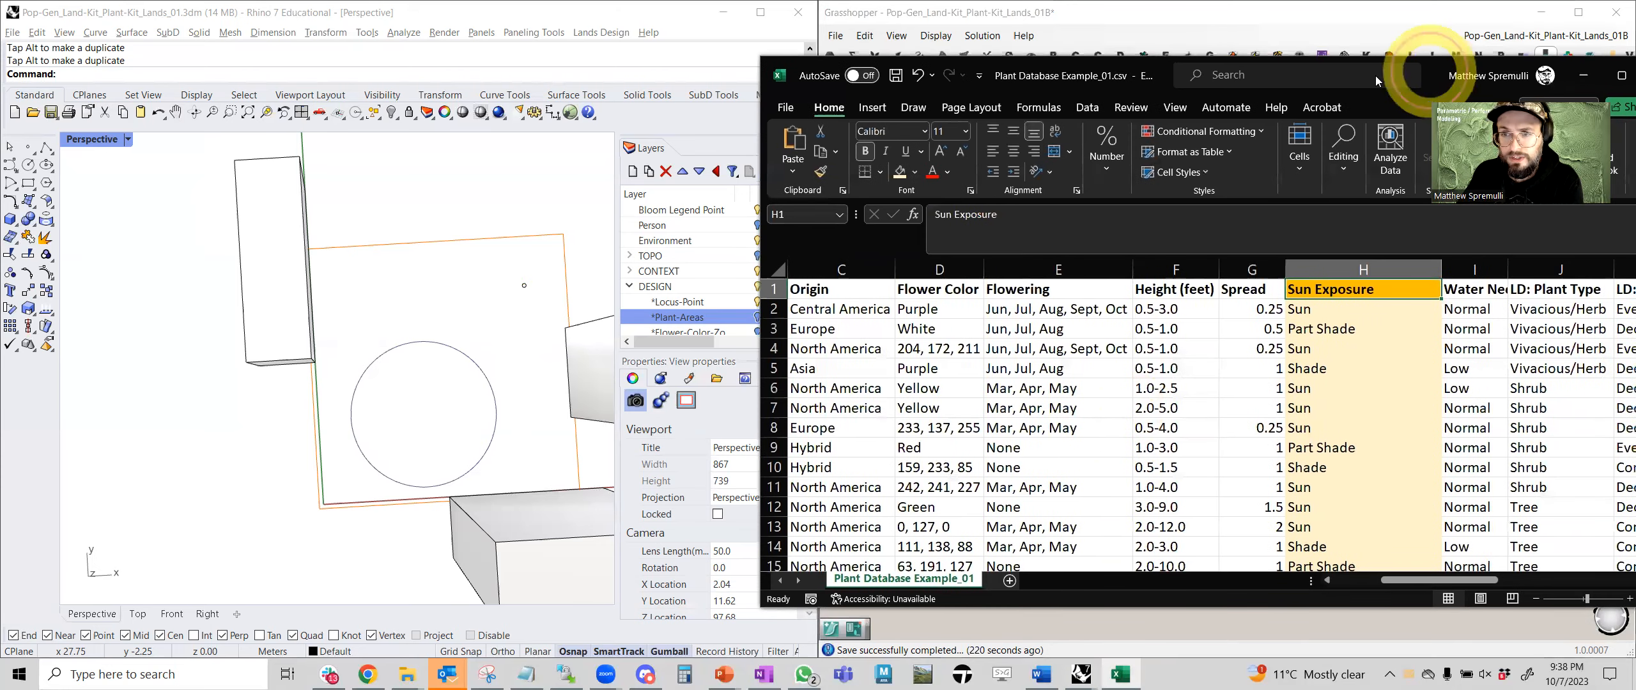
pyautogui.moveTo(1141, 152); pyautogui.dragTo(1445, 149)
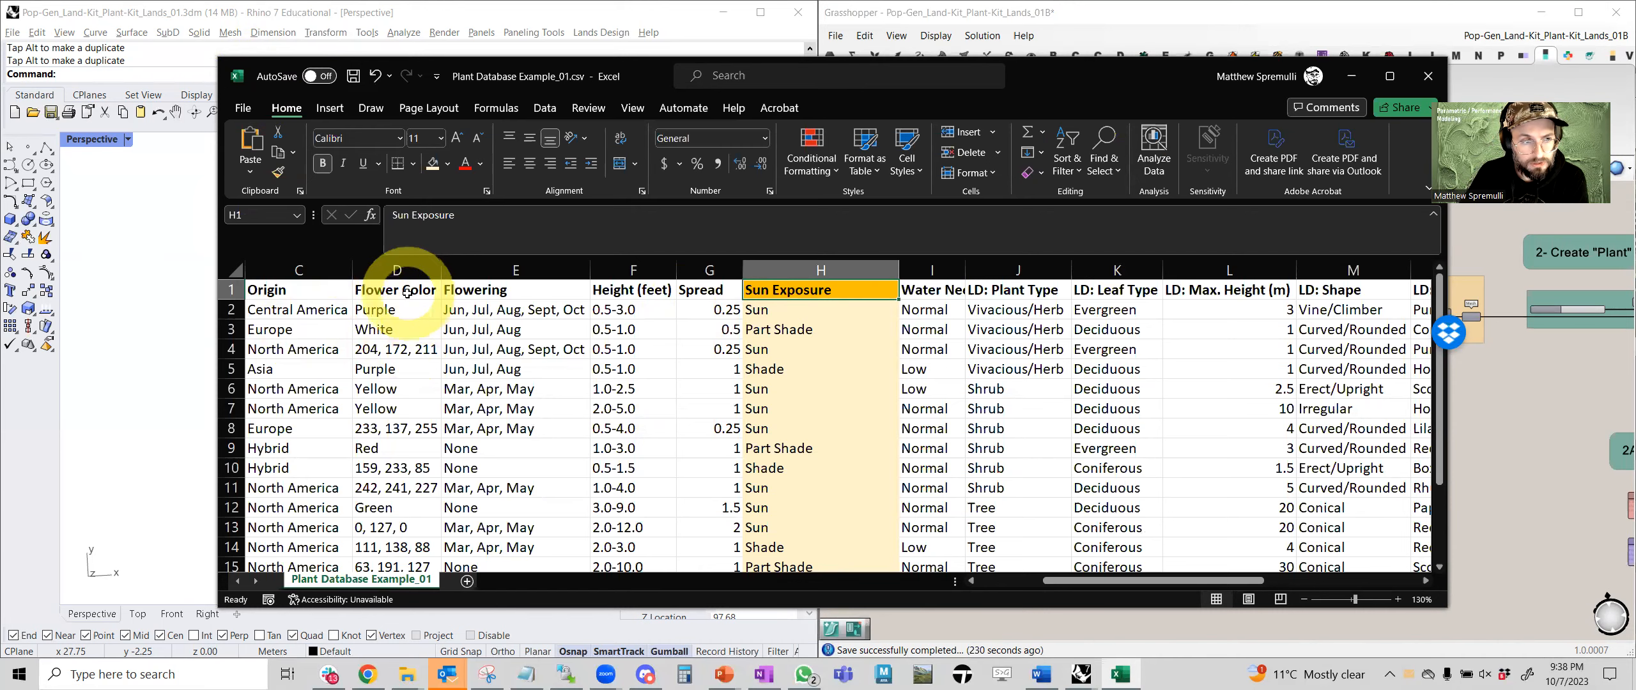
pyautogui.click(383, 291)
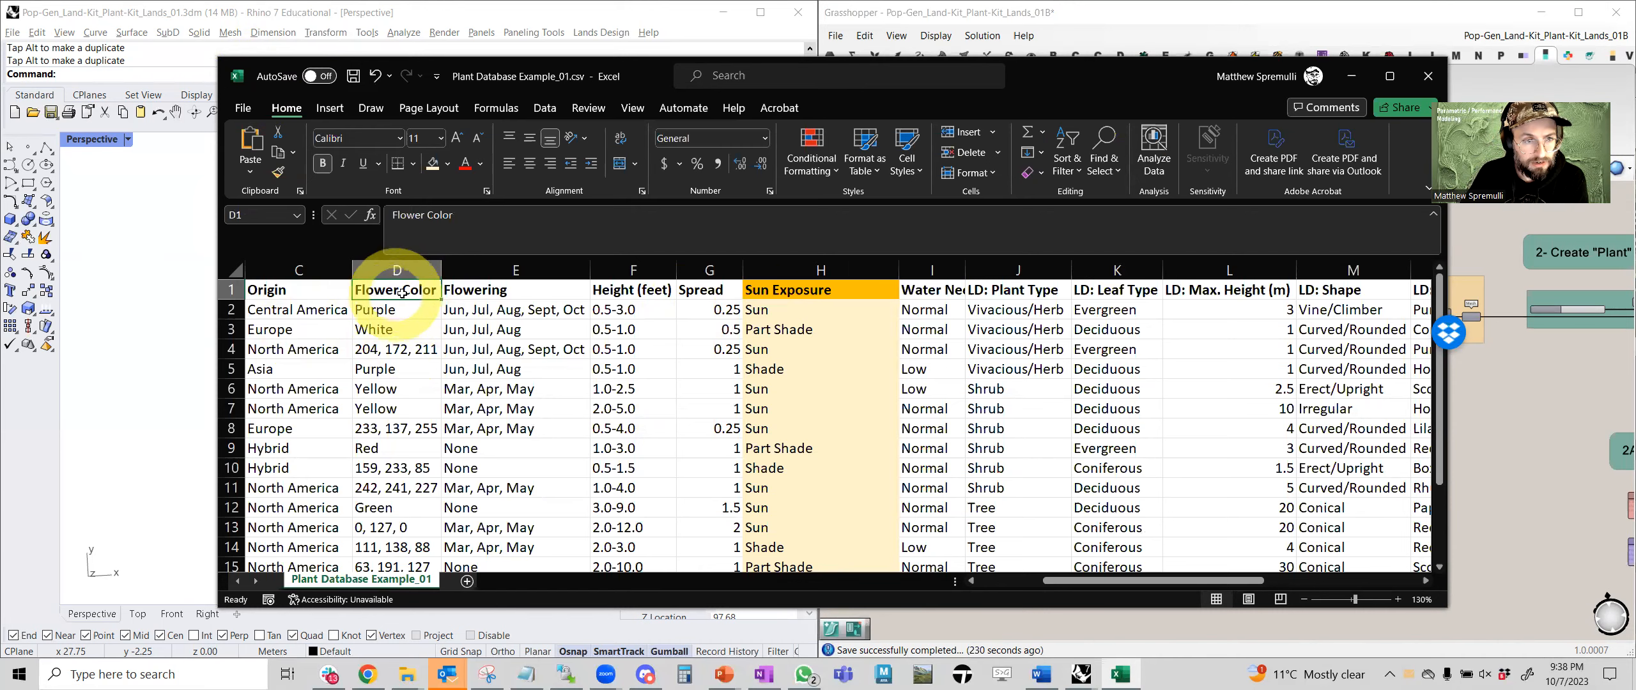
pyautogui.moveTo(379, 349); pyautogui.dragTo(409, 511)
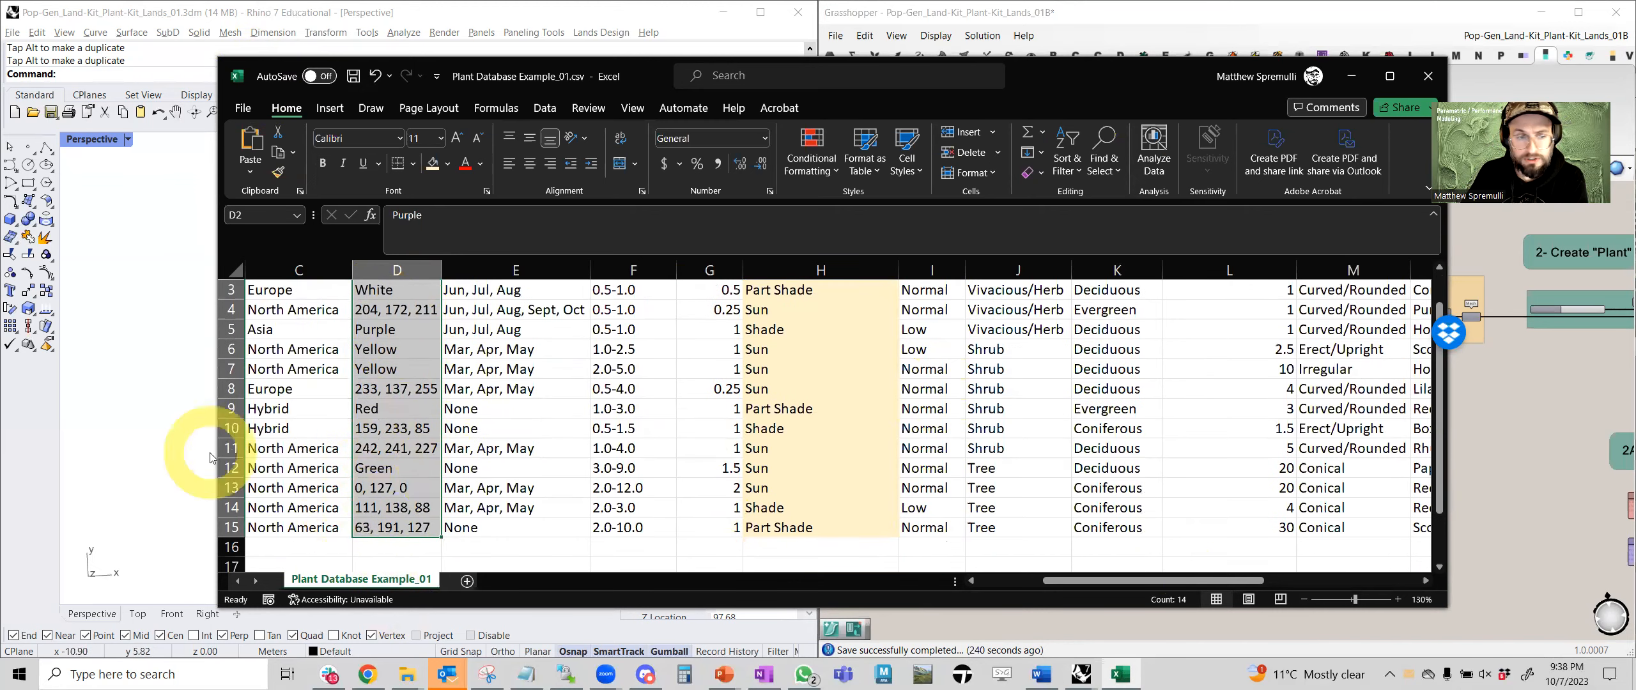
pyautogui.click(1503, 433)
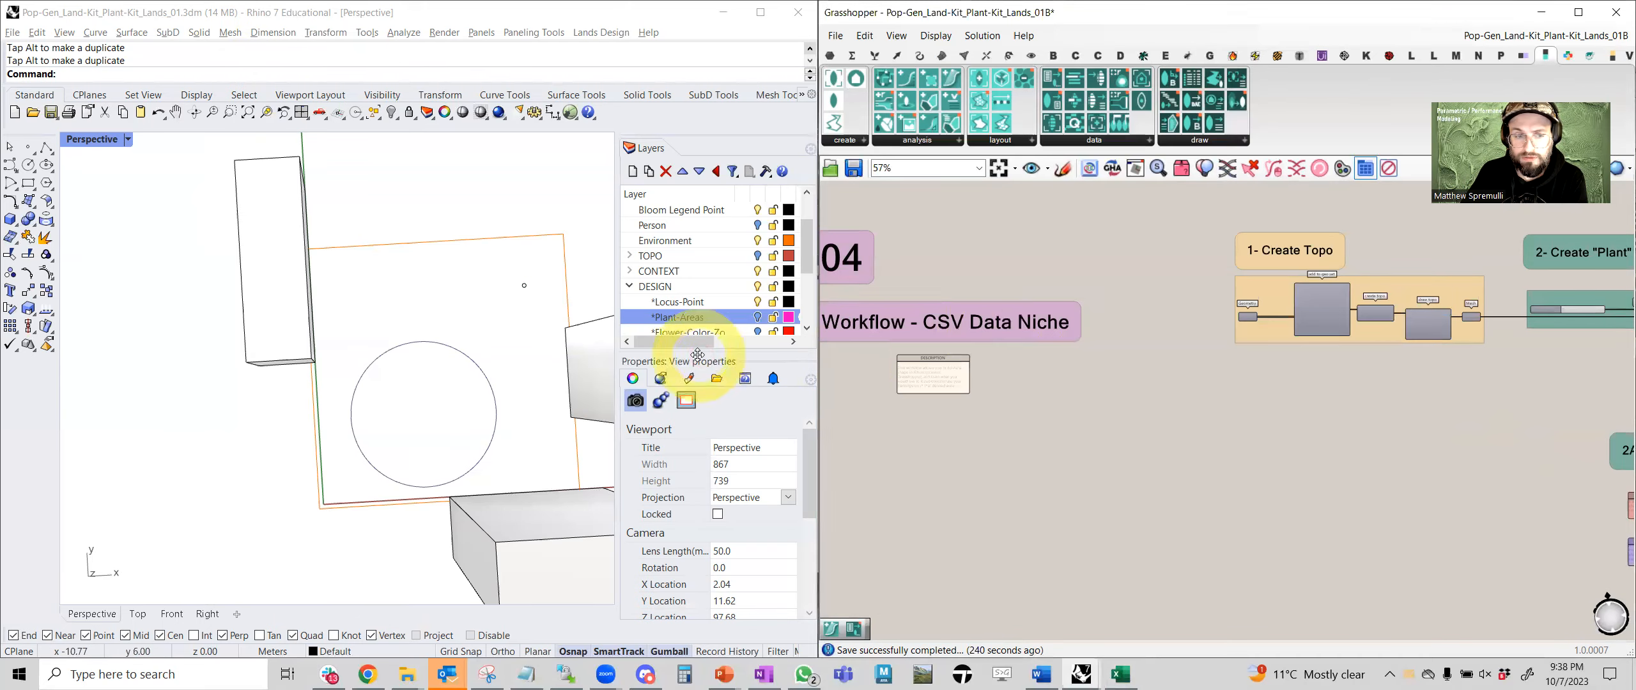
# Follow workflow 04 from Create Topo to Fill and Visualize Plants, and select its preview component to highlight the plants.
pyautogui.moveTo(1163, 363); pyautogui.dragTo(965, 405, button='right')
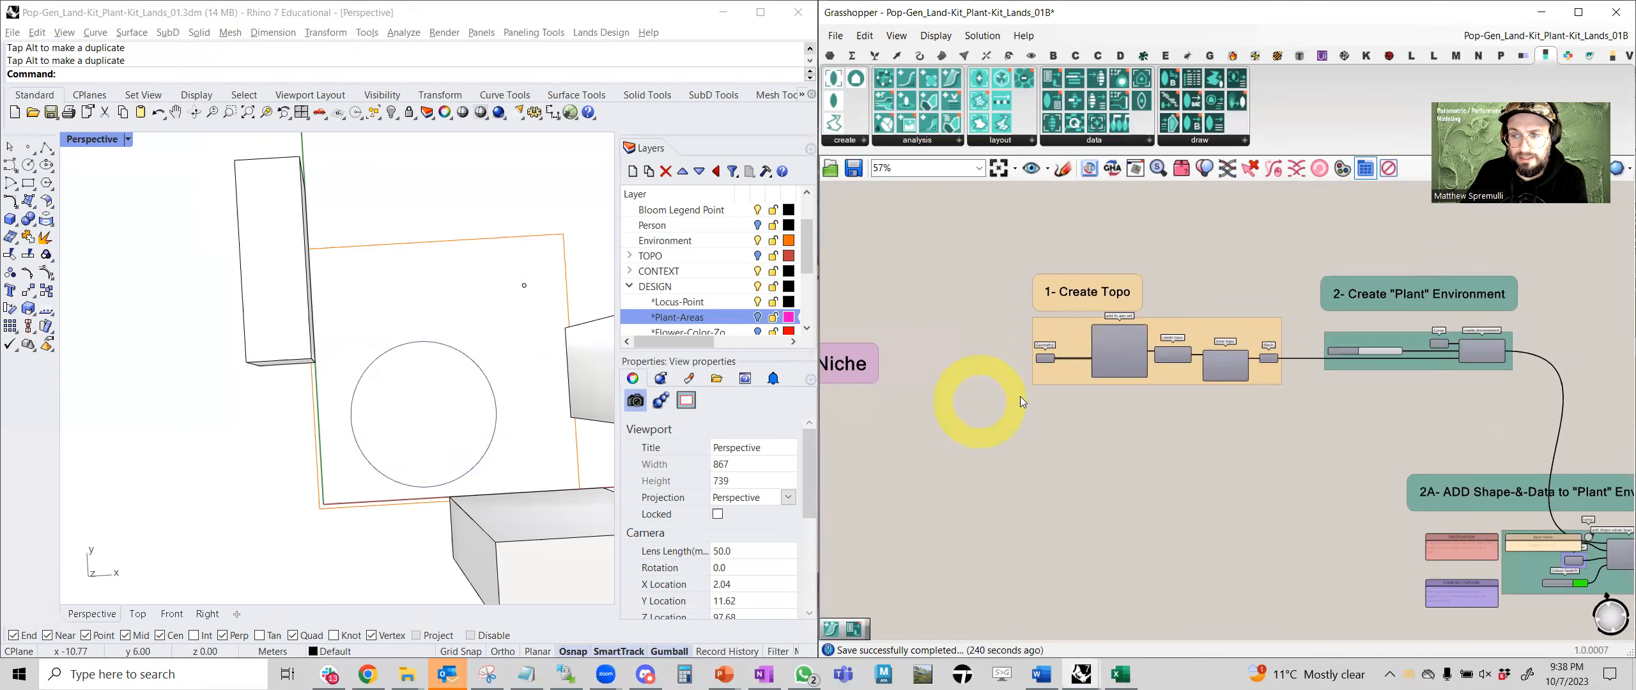
pyautogui.moveTo(1106, 394); pyautogui.dragTo(960, 411, button='right')
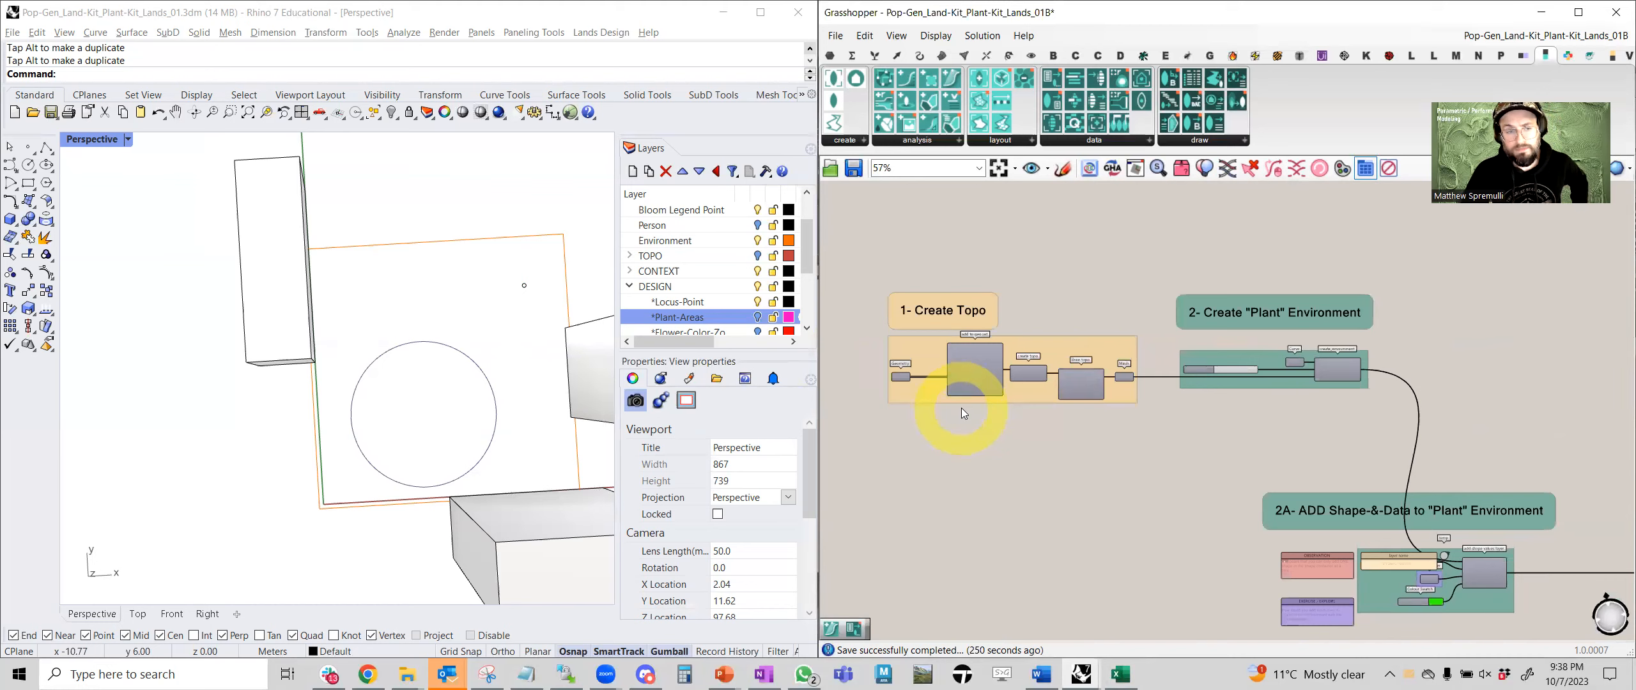
pyautogui.scroll(-3, 962, 408)
pyautogui.moveTo(1243, 463); pyautogui.dragTo(997, 416, button='right')
pyautogui.moveTo(1182, 412); pyautogui.dragTo(1028, 484, button='right')
pyautogui.moveTo(1147, 384); pyautogui.dragTo(1095, 414, button='right')
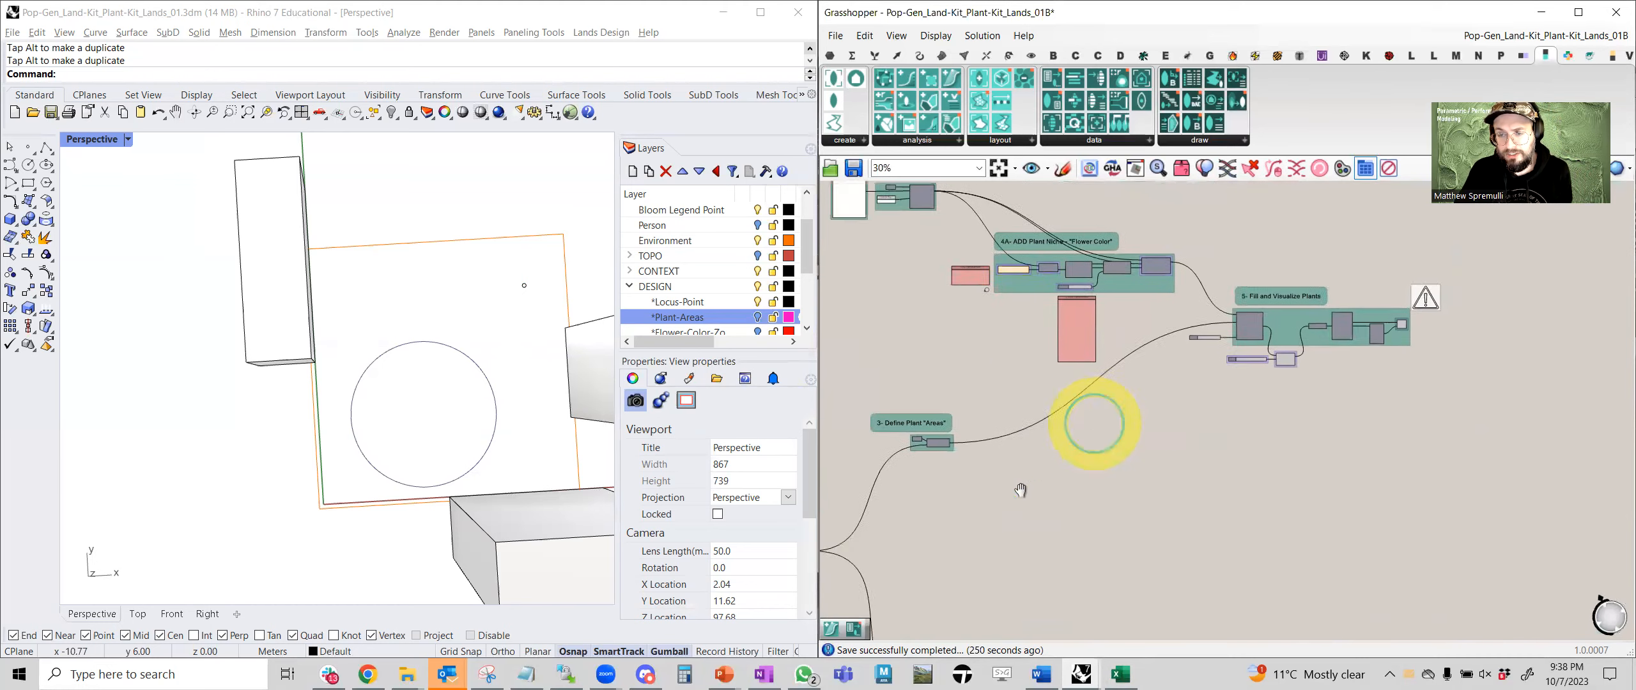
pyautogui.moveTo(1135, 272); pyautogui.dragTo(1090, 373, button='right')
pyautogui.click(1328, 388)
pyautogui.scroll(8, 1327, 388)
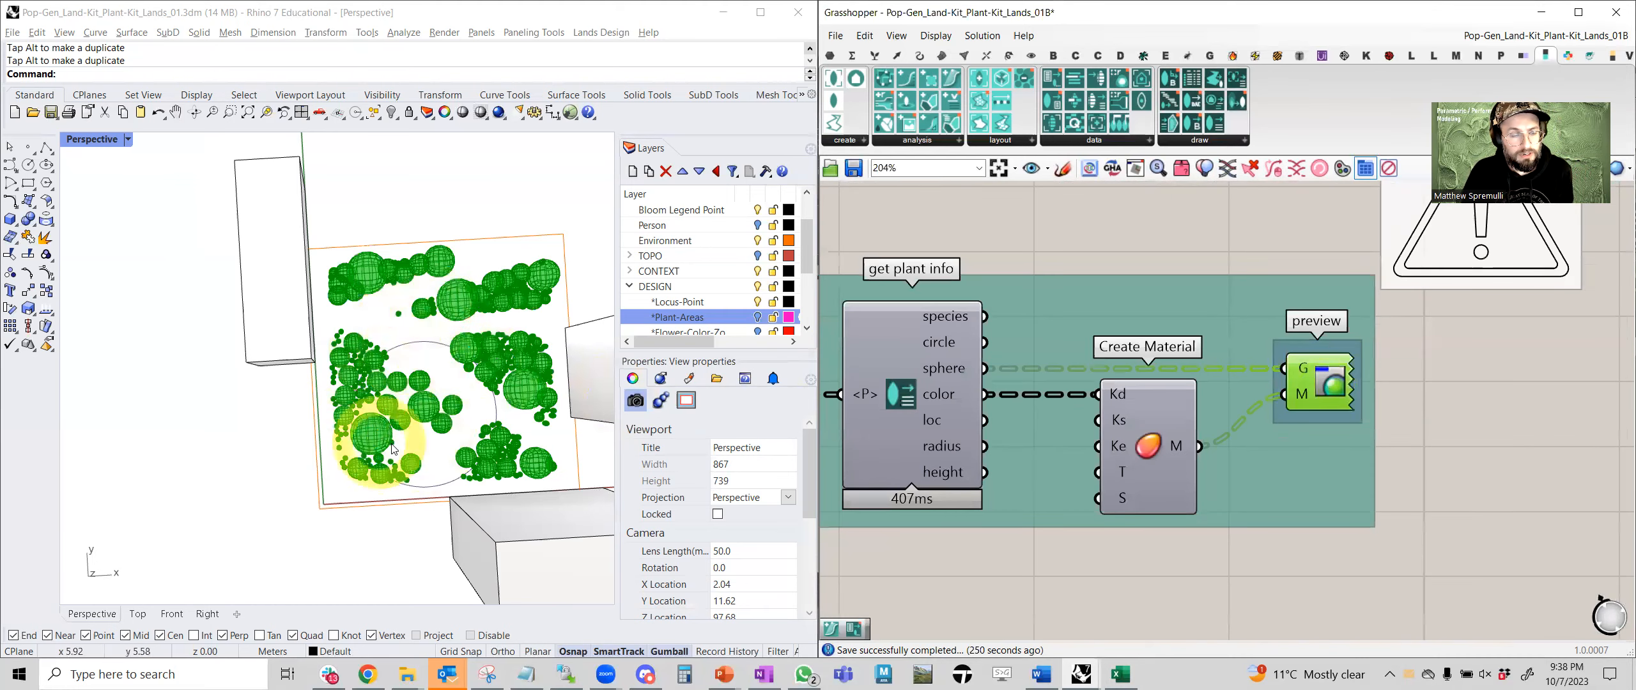
# Turn off Selected Only Preview and deselect the preview component to display the plants in their flower colours.
pyautogui.click(936, 35)
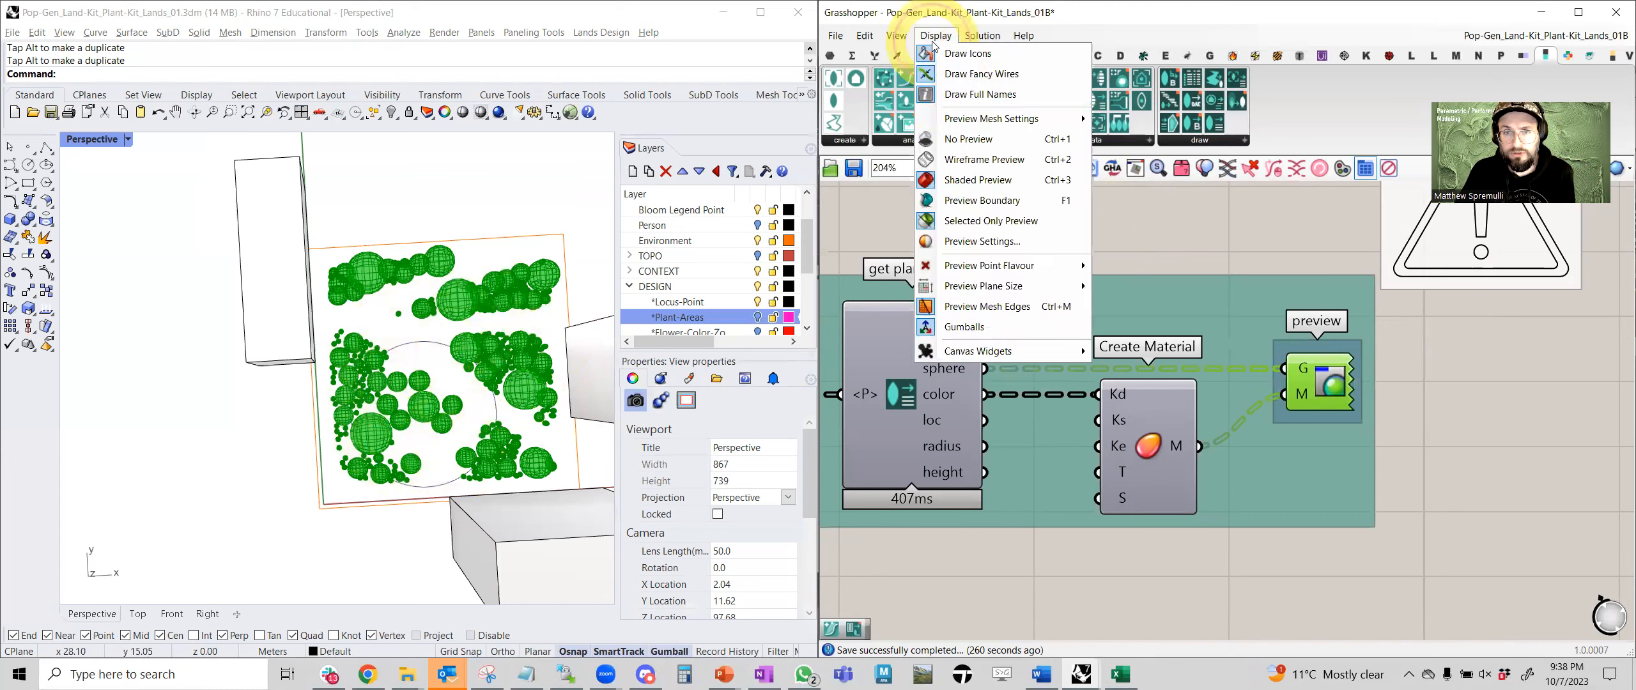
pyautogui.click(946, 208)
pyautogui.click(1062, 210)
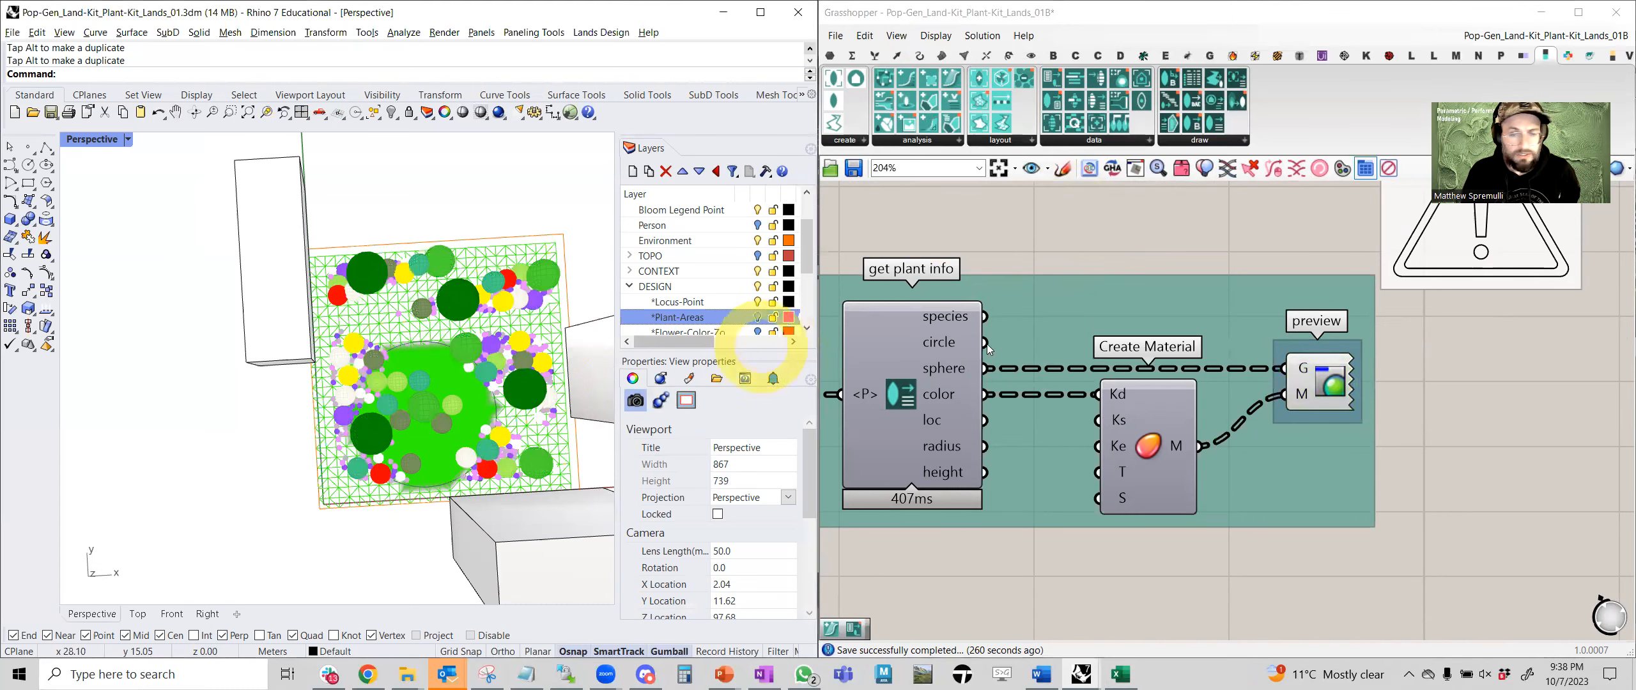
pyautogui.click(1333, 385)
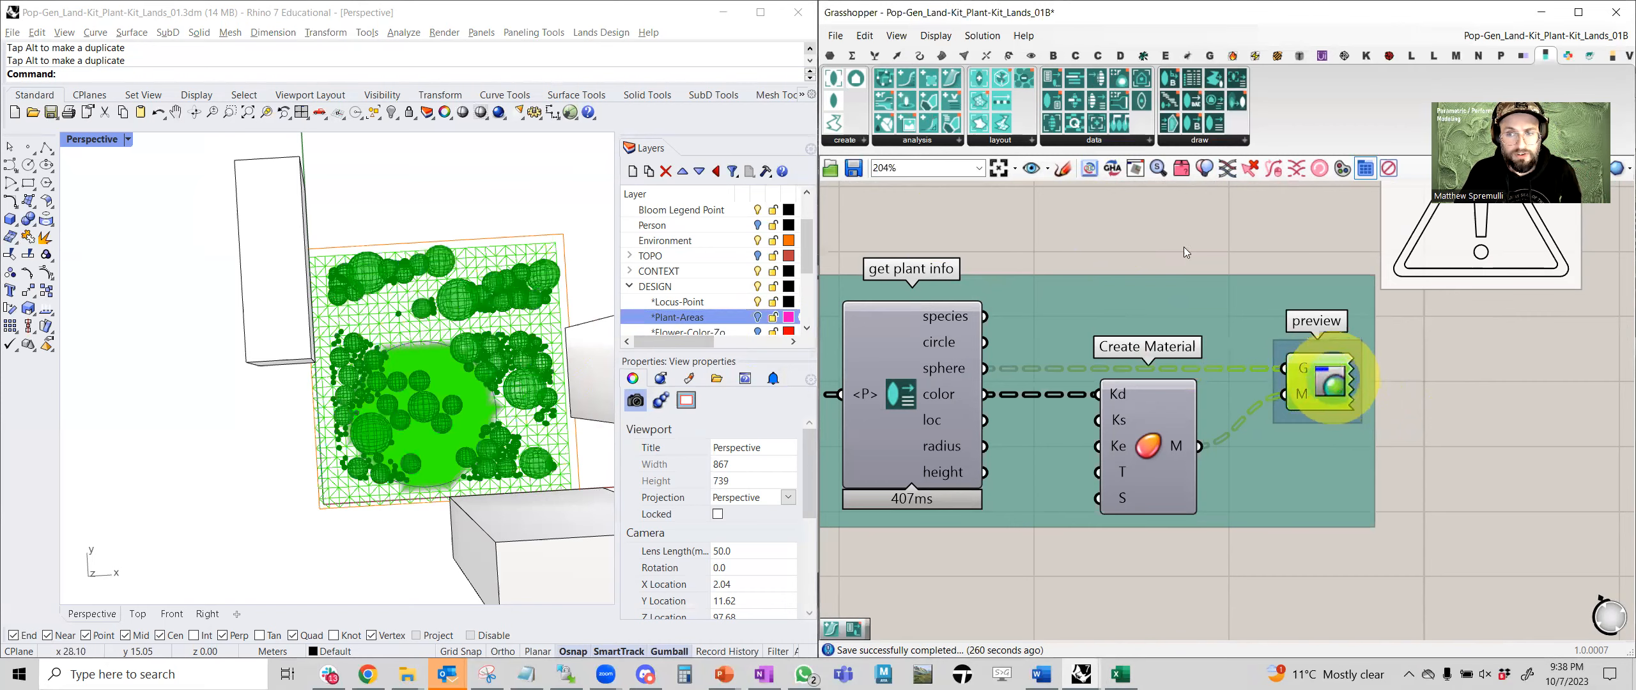
pyautogui.click(1128, 262)
# Inspect the coloured plants in a widened Rhino viewport, and turn Selected Only Preview back on.
pyautogui.moveTo(431, 414); pyautogui.dragTo(439, 365, button='right')
pyautogui.scroll(4, 459, 384)
pyautogui.moveTo(379, 499); pyautogui.dragTo(437, 487, button='right')
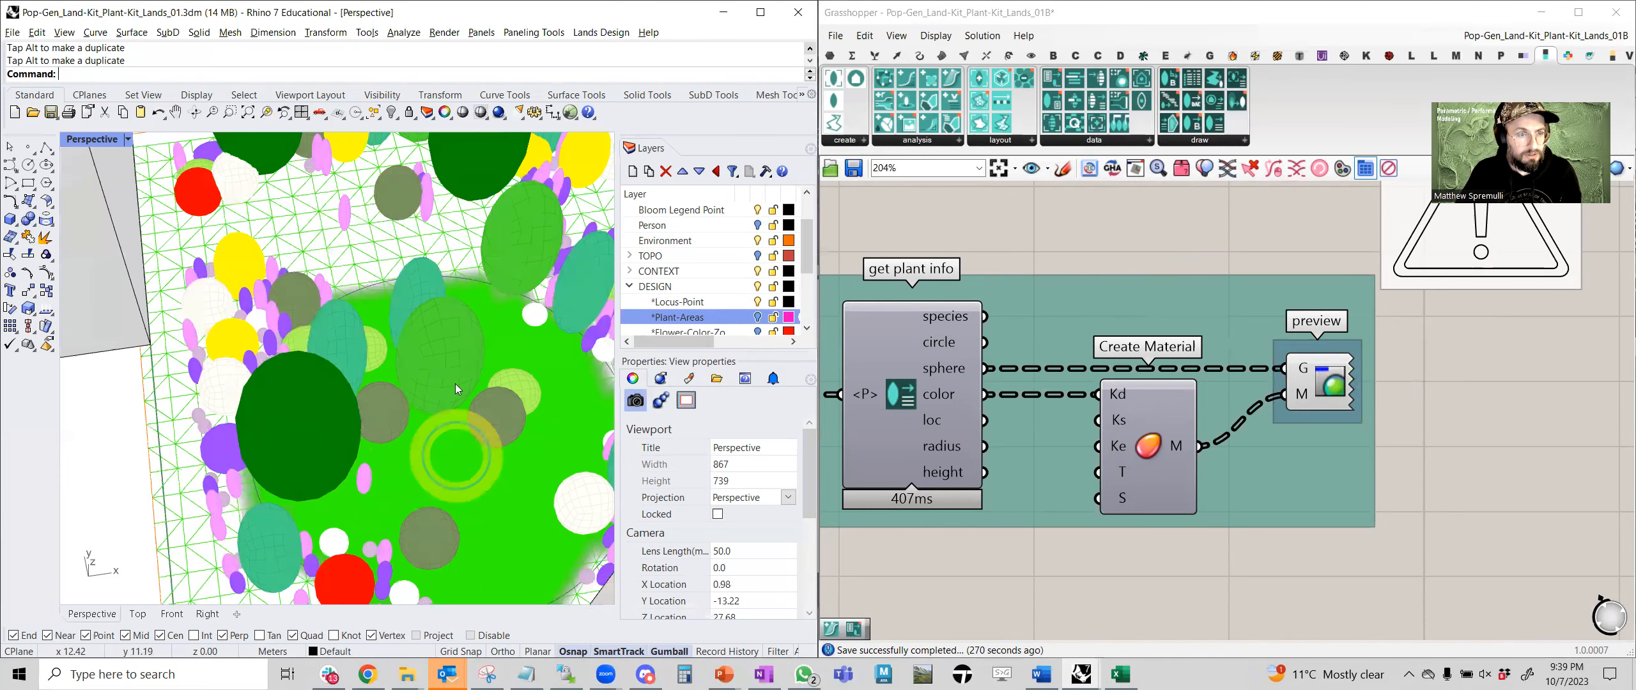
pyautogui.moveTo(456, 388); pyautogui.dragTo(322, 308, button='right')
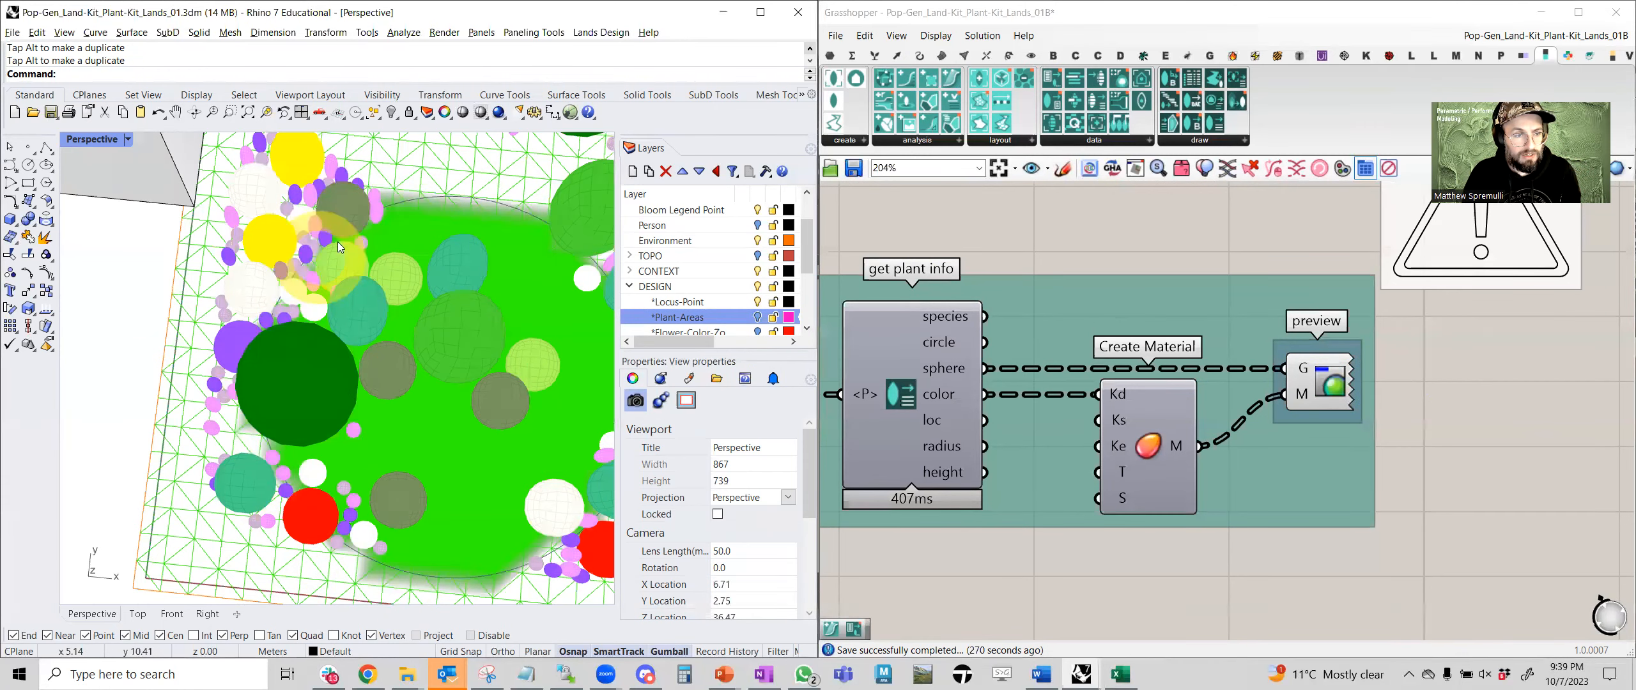
pyautogui.moveTo(480, 439); pyautogui.dragTo(511, 396, button='right')
pyautogui.scroll(-7, 478, 435)
pyautogui.moveTo(616, 274); pyautogui.dragTo(682, 271)
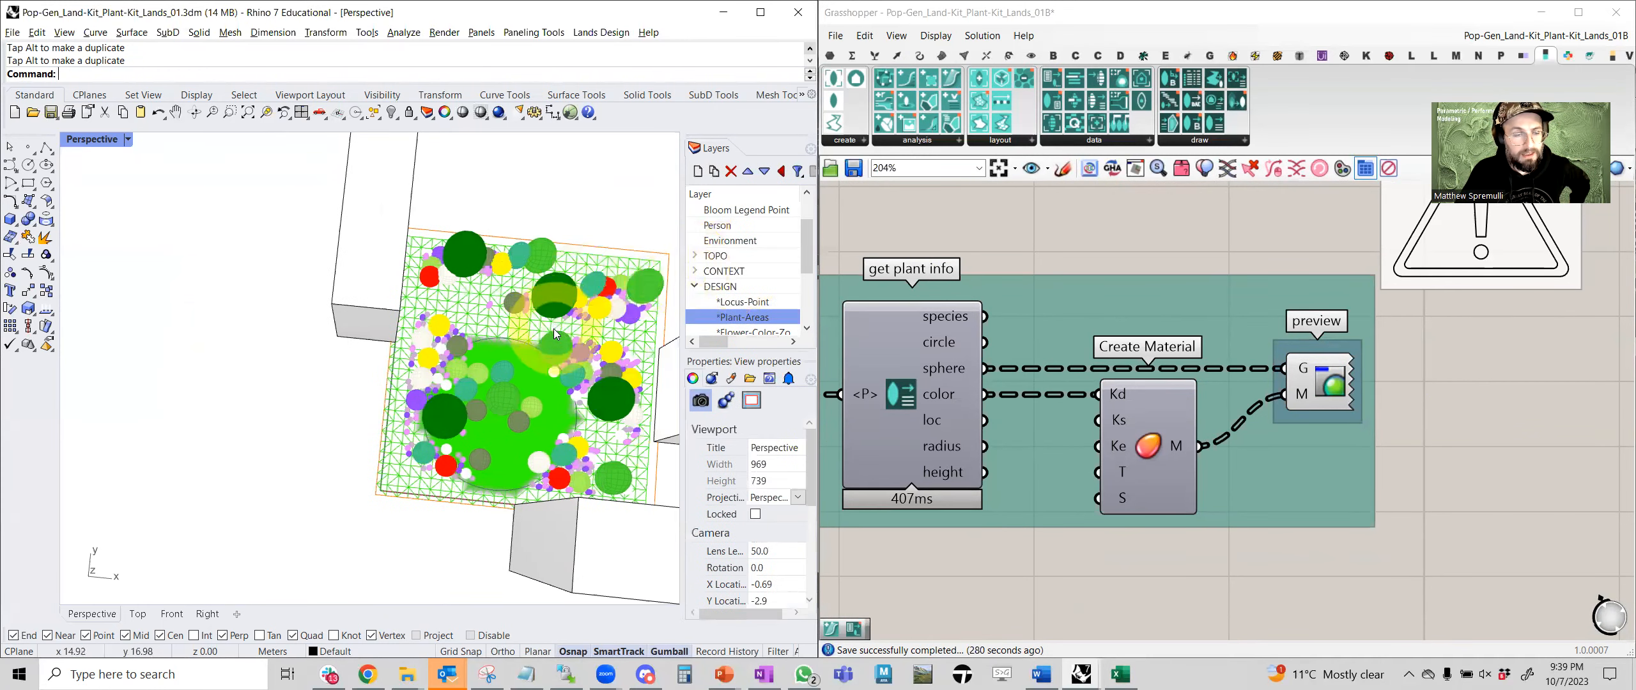
pyautogui.moveTo(610, 377); pyautogui.dragTo(575, 262, button='right')
pyautogui.moveTo(530, 440); pyautogui.dragTo(576, 464, button='right')
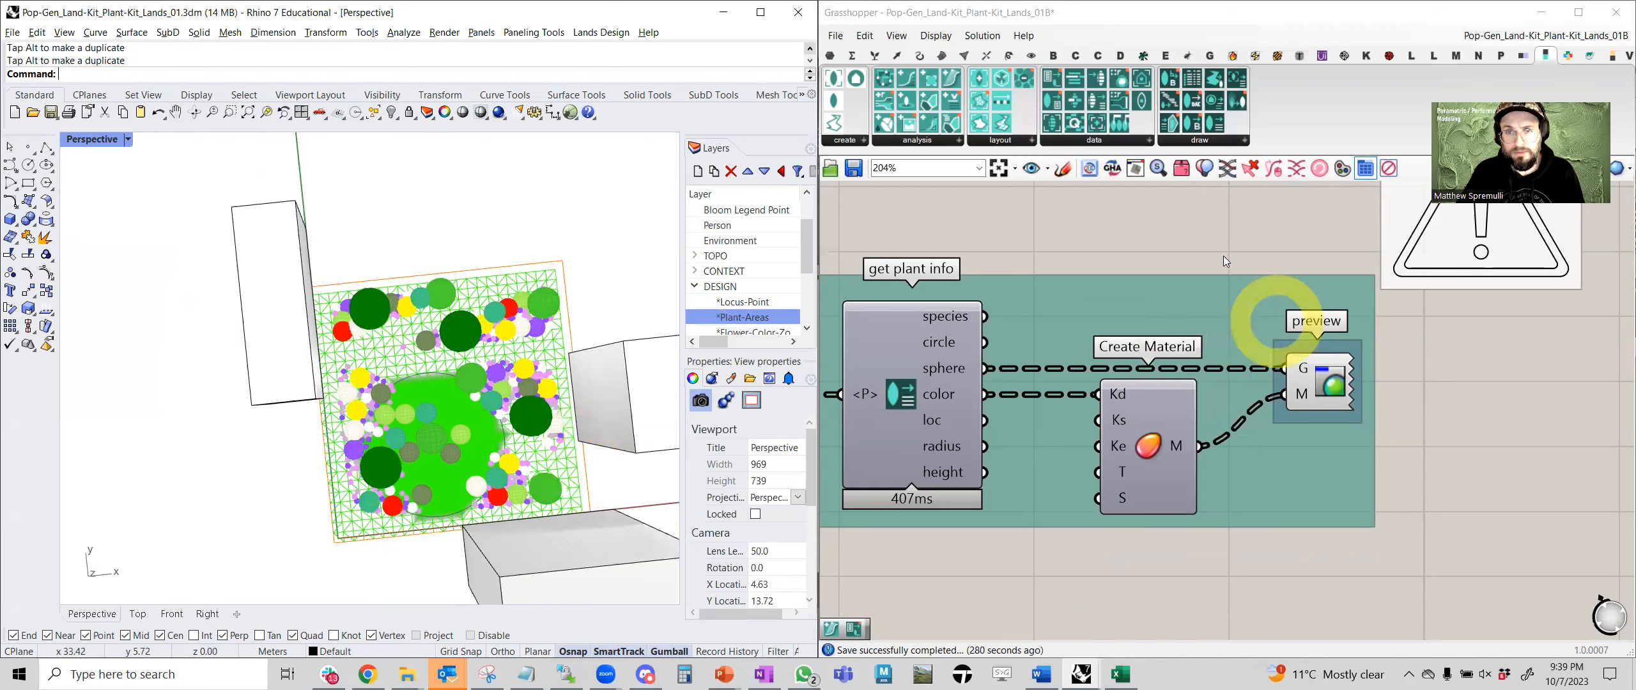
pyautogui.click(935, 35)
pyautogui.click(969, 222)
# Select the Geometry component in the Create Topo group to highlight the input terrain geometry in Rhino.
pyautogui.scroll(-6, 1121, 249)
pyautogui.moveTo(1058, 278); pyautogui.dragTo(1384, 266, button='right')
pyautogui.scroll(-2, 1288, 332)
pyautogui.scroll(6, 1166, 365)
pyautogui.moveTo(1000, 384); pyautogui.dragTo(1283, 366, button='right')
pyautogui.scroll(3, 1162, 357)
pyautogui.click(969, 377)
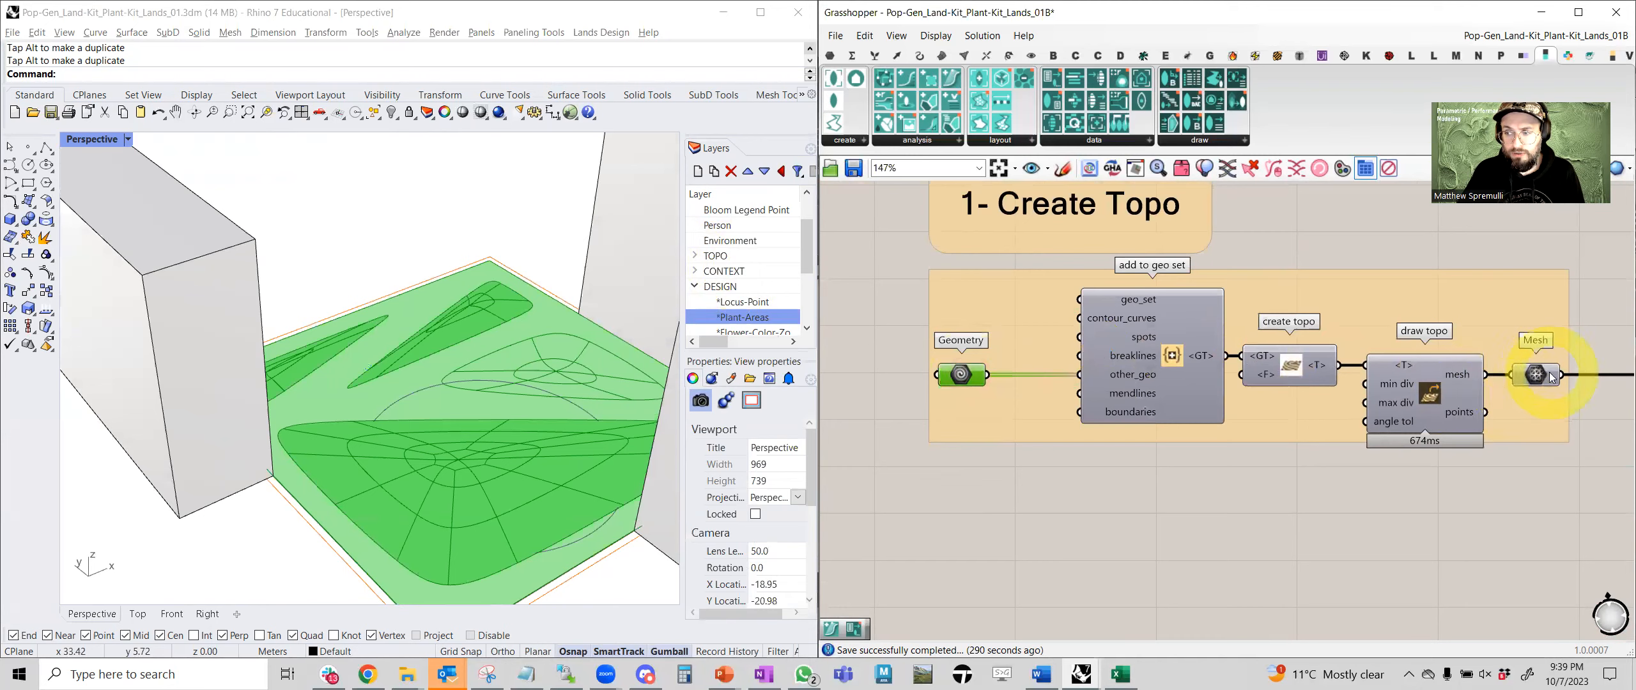
# Hide the CONTEXT layer in Rhino to clear the surrounding buildings around the highlighted terrain geometry.
pyautogui.click(696, 280)
pyautogui.moveTo(683, 275); pyautogui.dragTo(627, 275)
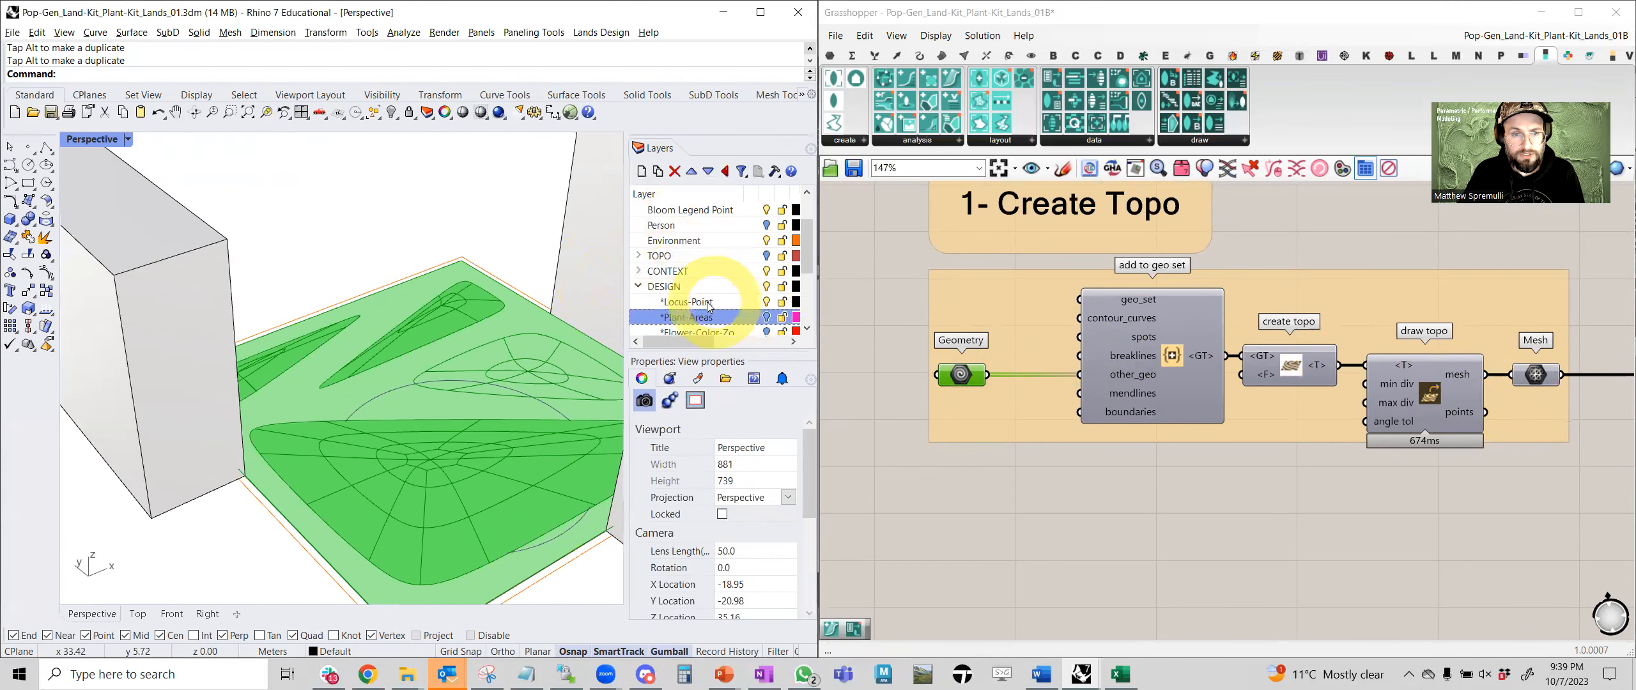
pyautogui.click(766, 272)
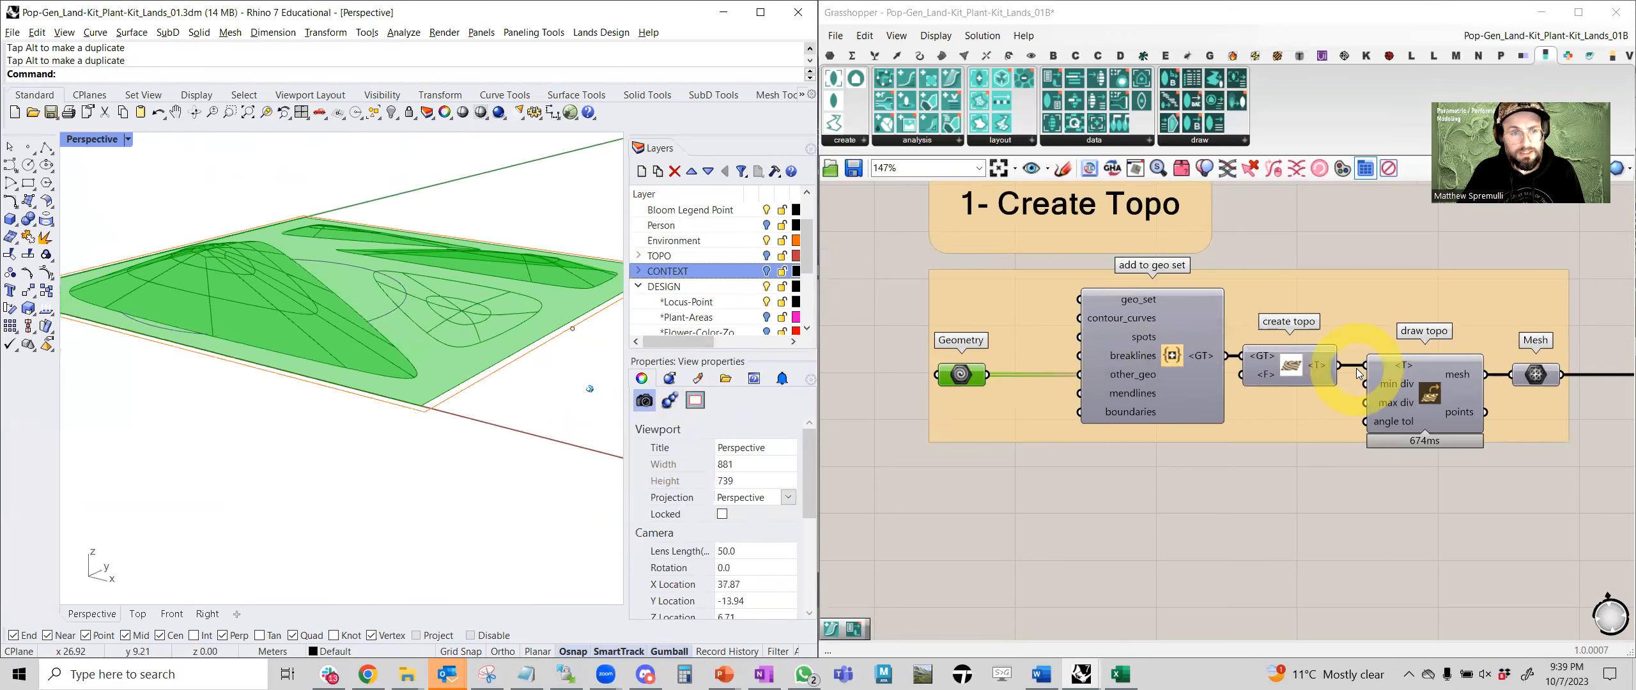
pyautogui.moveTo(626, 322); pyautogui.dragTo(705, 313)
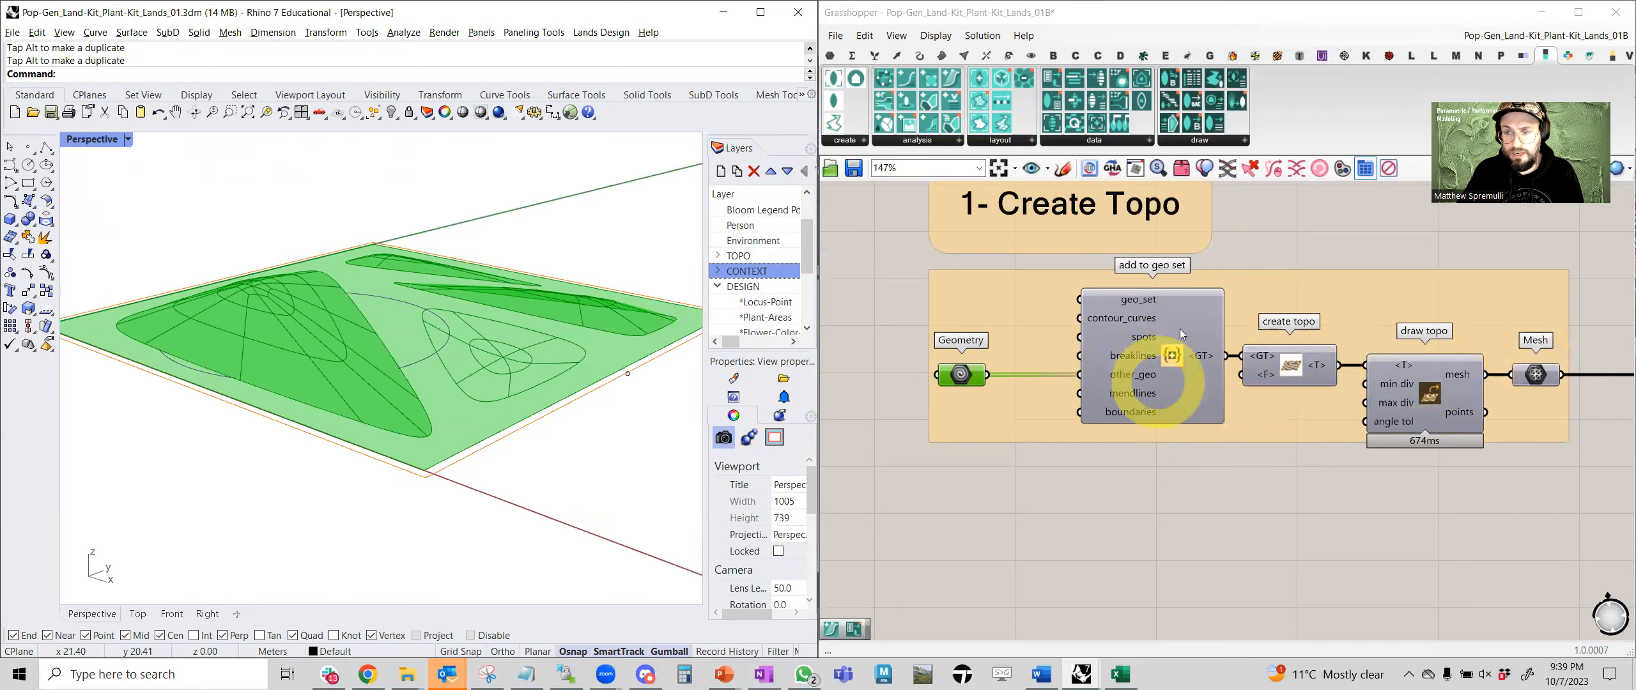
# Select the draw topo component and the Mesh component it feeds to preview the terrain mesh in Rhino.
pyautogui.click(1431, 390)
pyautogui.hotkey('ctrl', 'e')
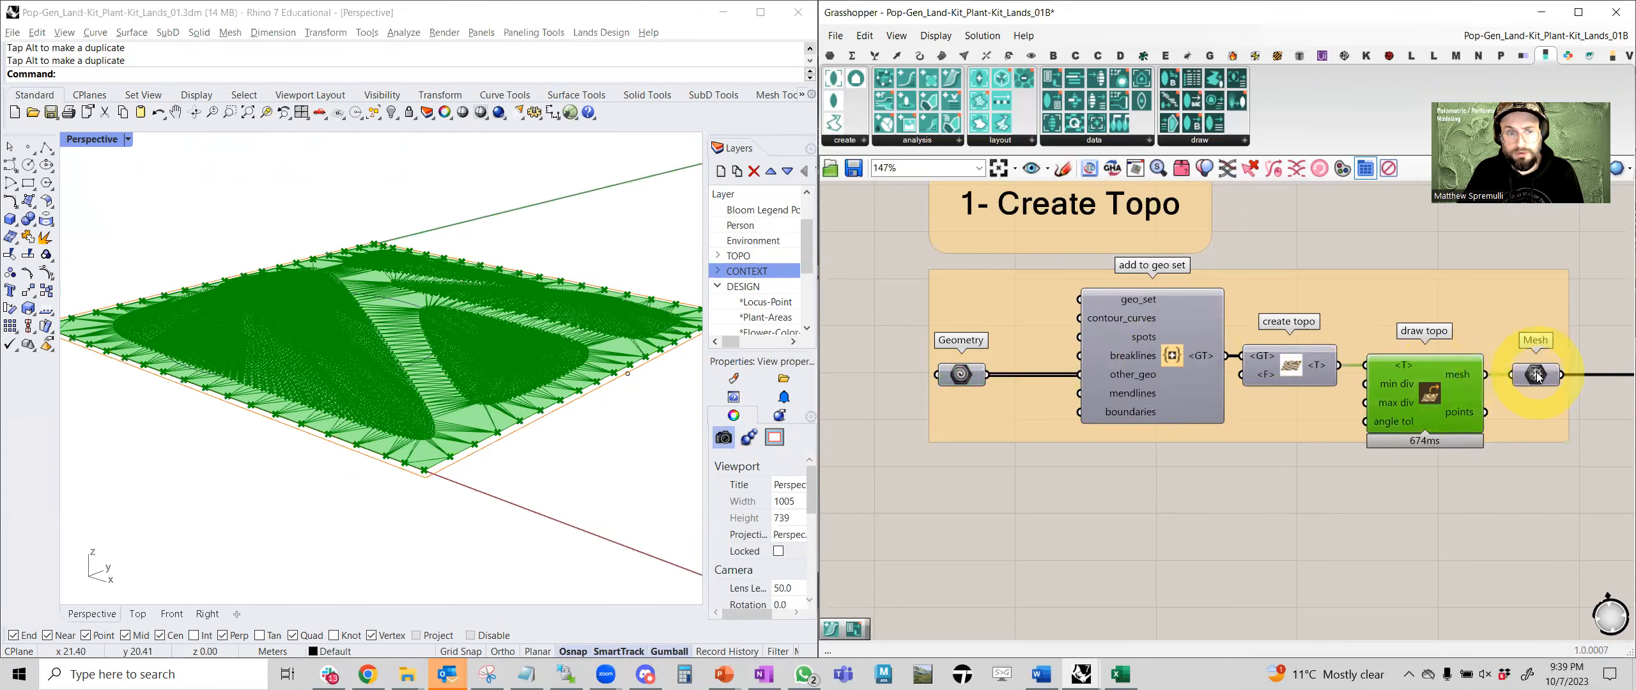
pyautogui.click(1536, 375)
pyautogui.scroll(-4, 1478, 401)
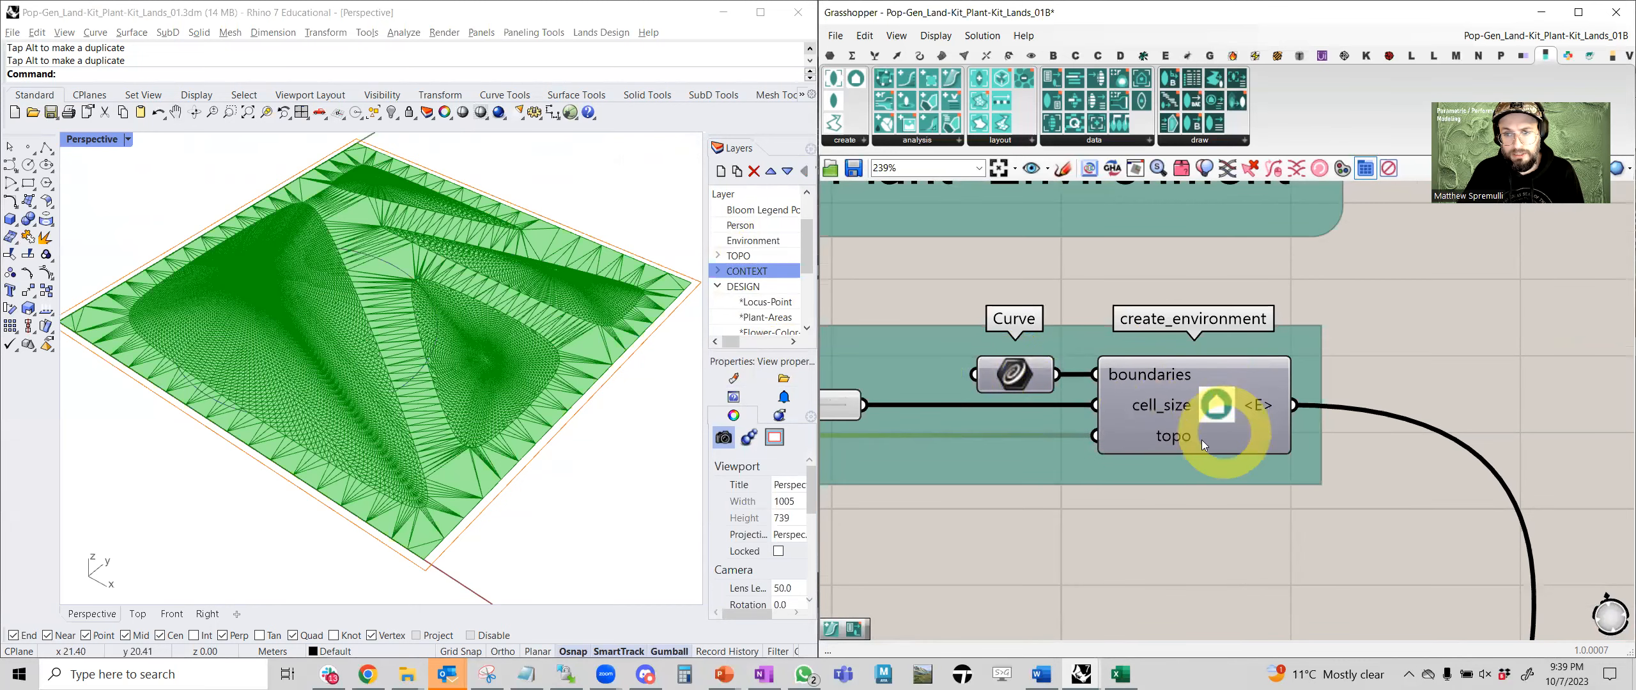
# Examine the create_environment inputs and select the Curve component feeding its boundaries to highlight the boundary in Rhino.
pyautogui.moveTo(980, 407); pyautogui.dragTo(1084, 399, button='right')
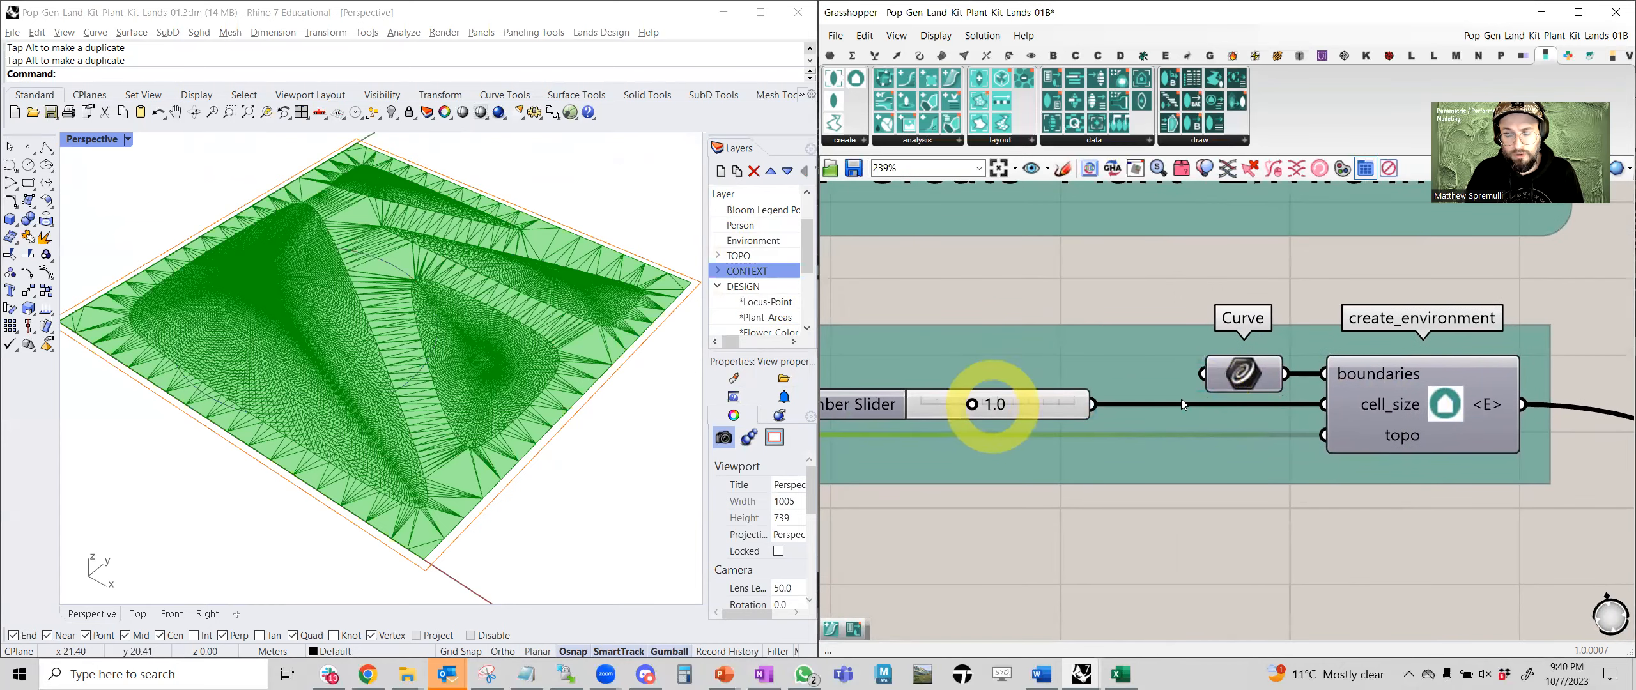
pyautogui.click(1254, 379)
pyautogui.scroll(-4, 573, 344)
pyautogui.moveTo(573, 343); pyautogui.dragTo(578, 355, button='right')
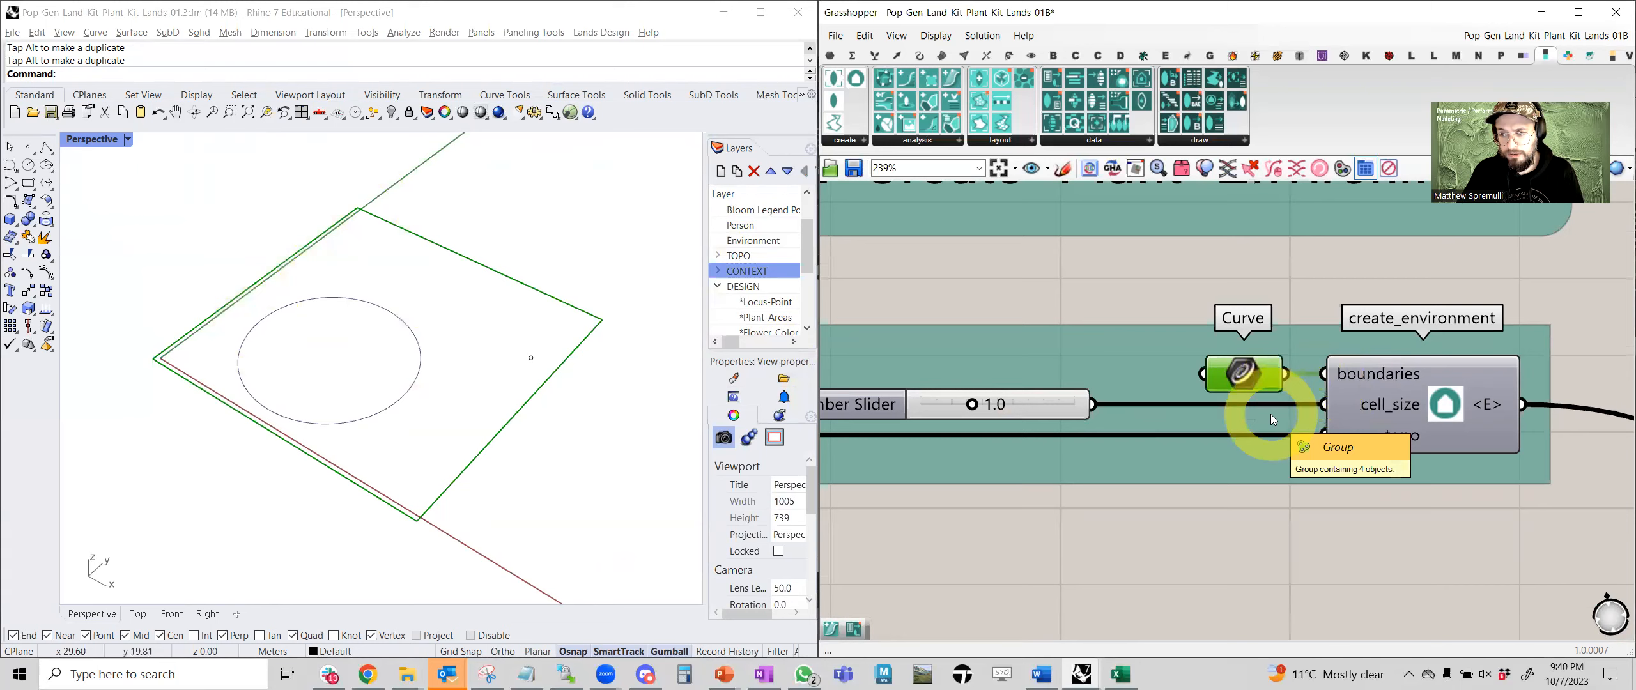
# Follow the workflow to the ADD Shape-&-Data to "Plant" Environment group, and switch to the PowerPoint presentation.
pyautogui.scroll(-6, 1449, 403)
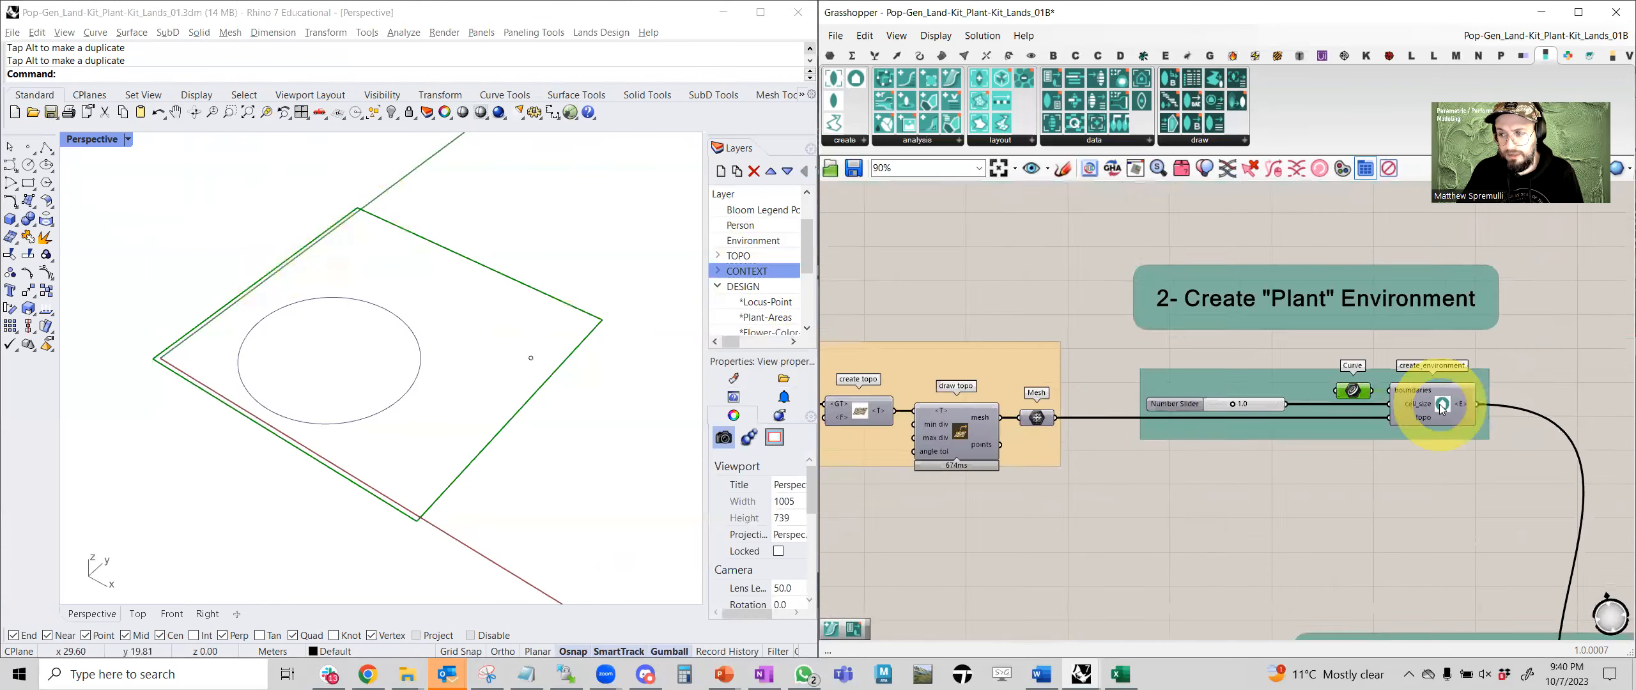
pyautogui.moveTo(1197, 330); pyautogui.dragTo(888, 116, button='right')
pyautogui.scroll(5, 1238, 435)
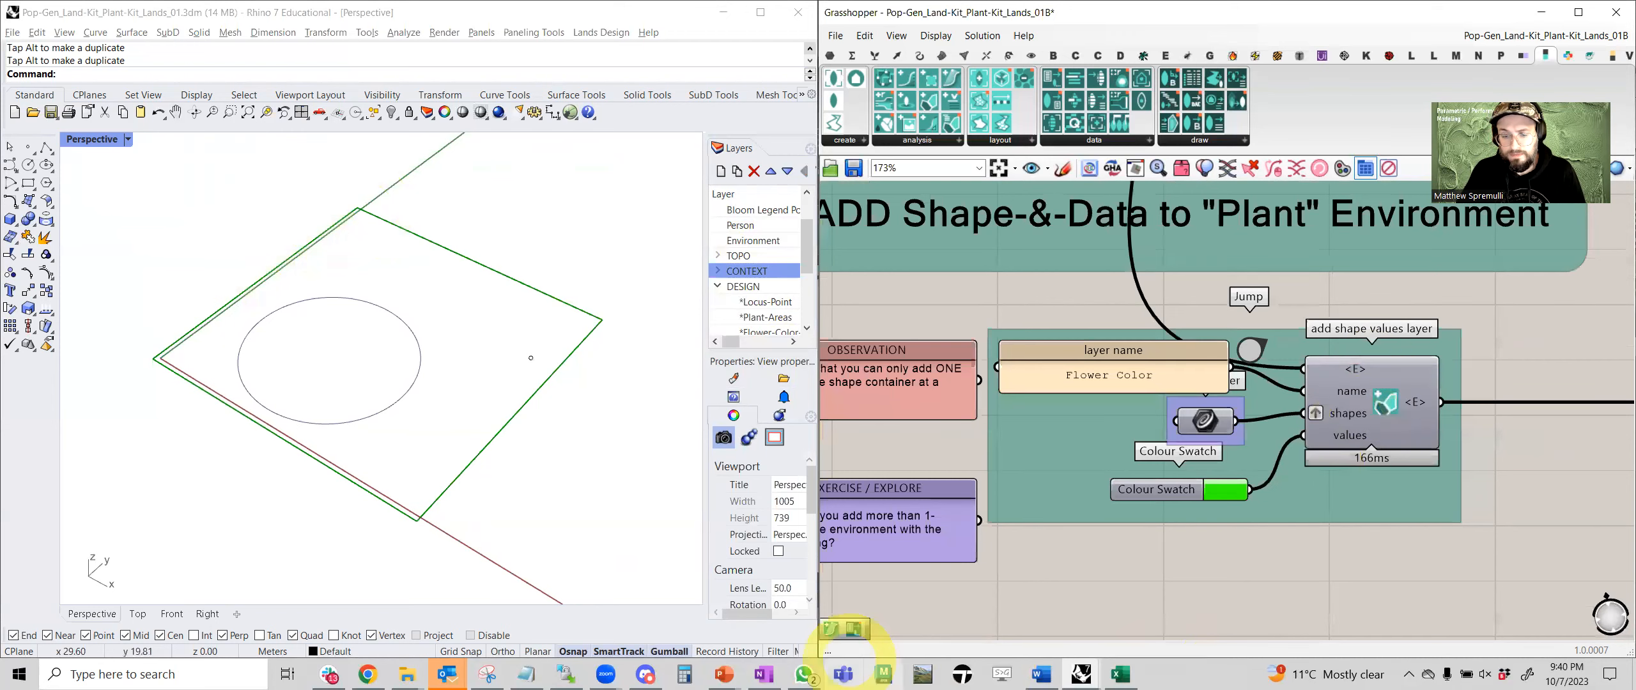
pyautogui.moveTo(735, 667)
pyautogui.click(772, 617)
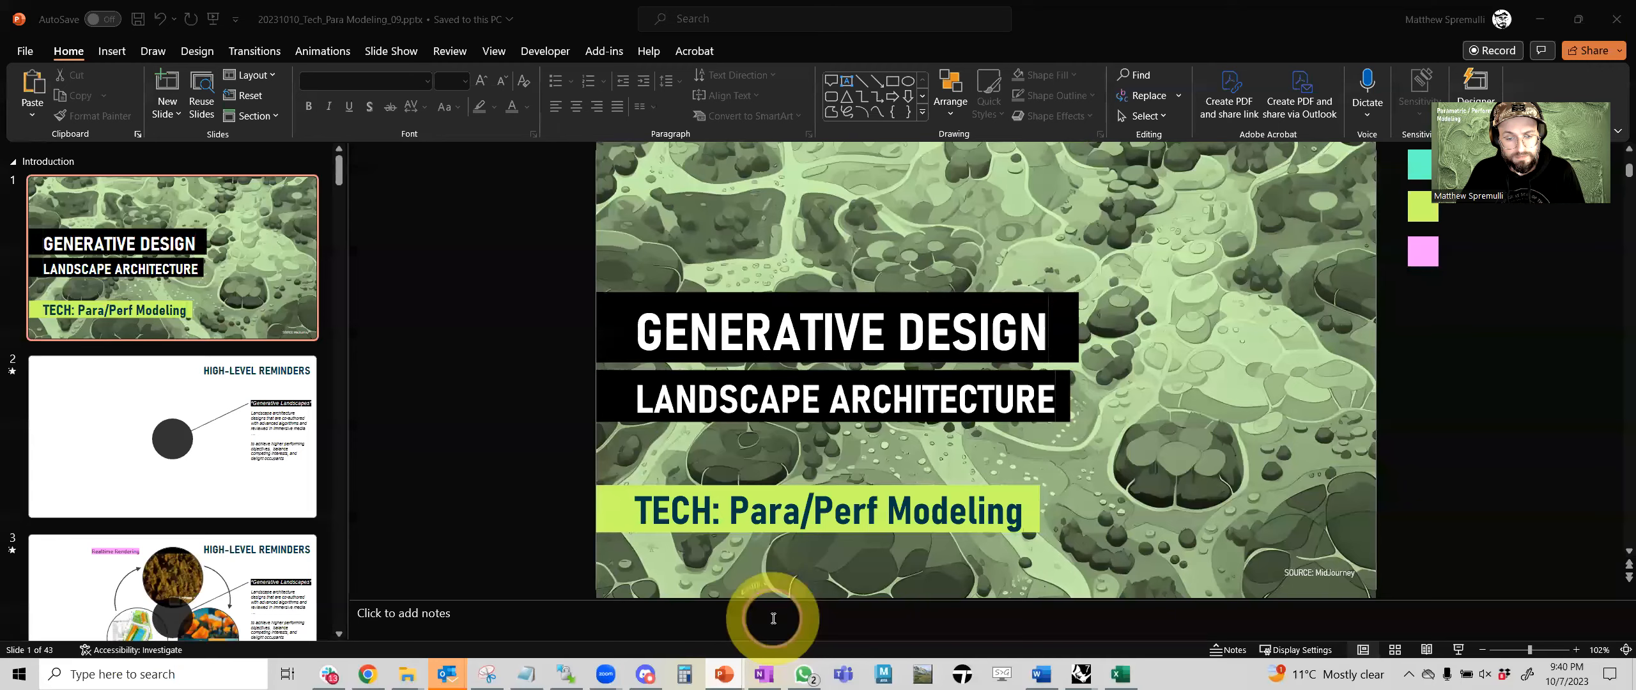
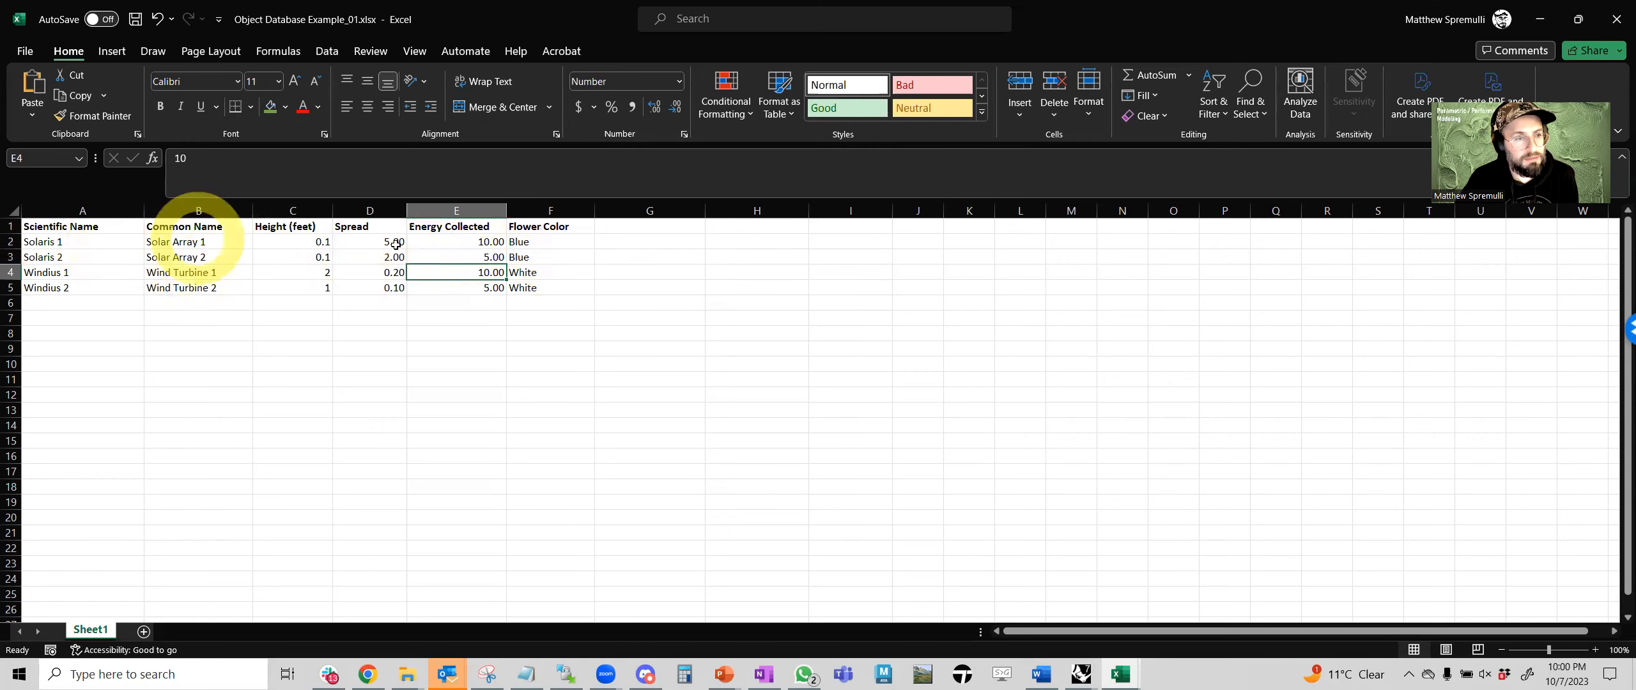
# Switch from Excel back to Grasshopper and examine the Species Key and names inputs of create plants from csv data.
pyautogui.click(1540, 20)
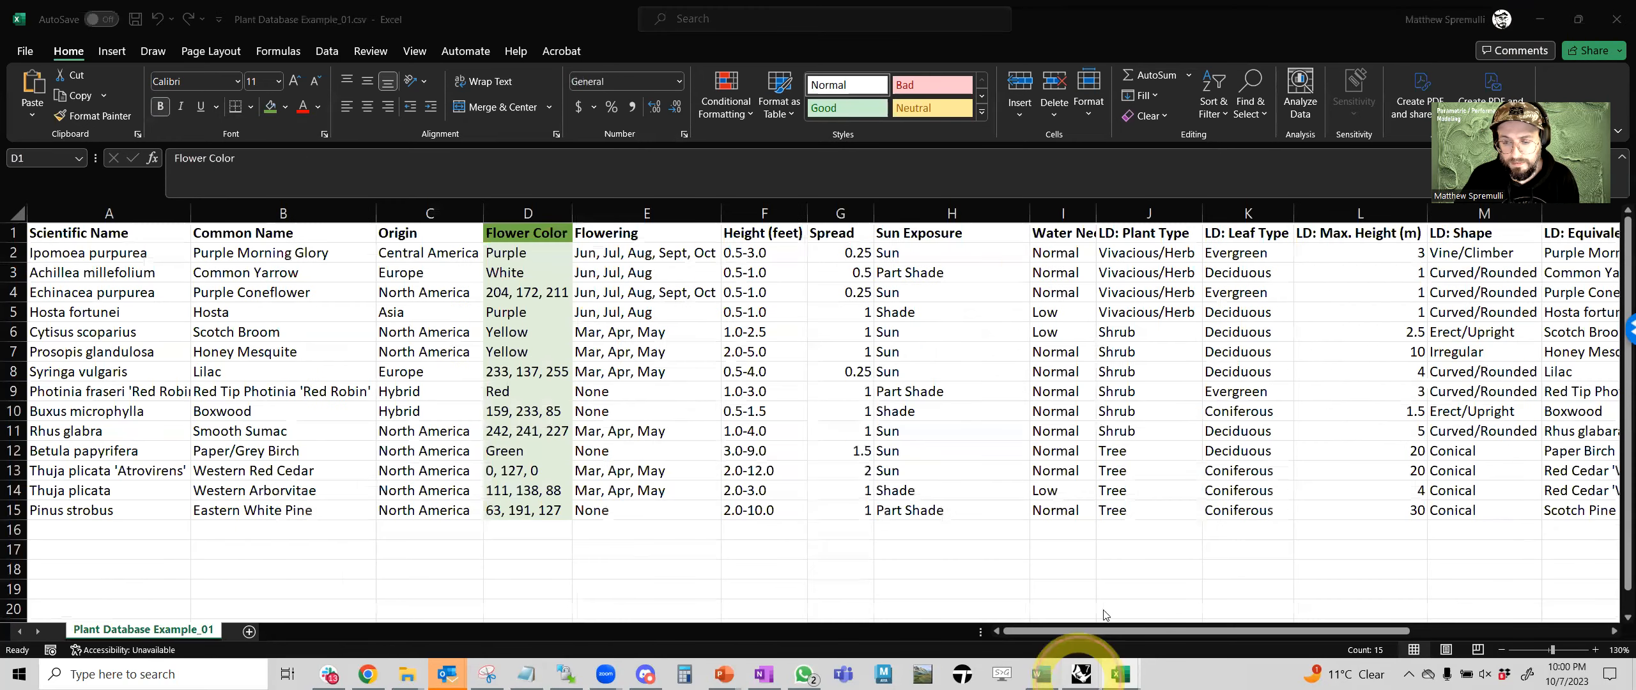
pyautogui.click(1157, 621)
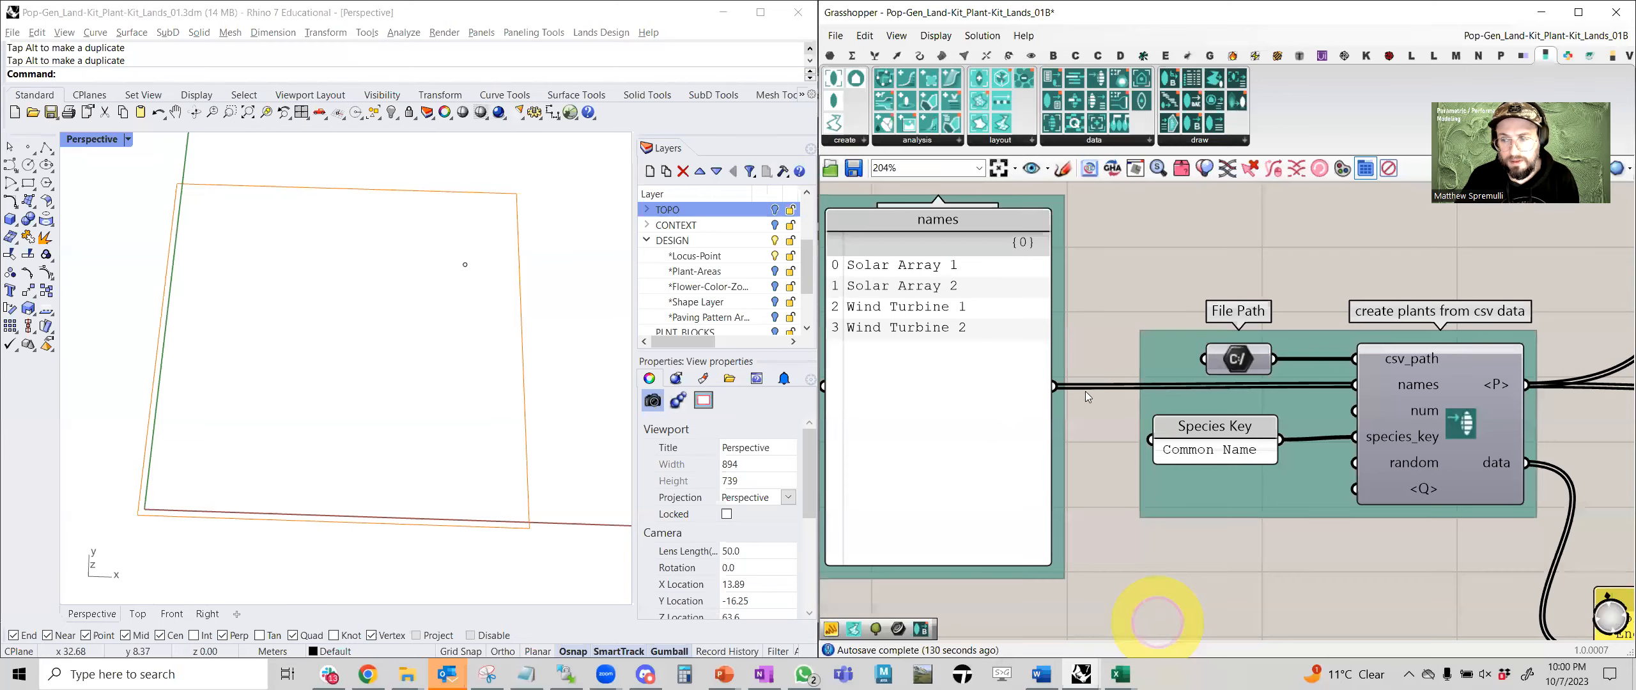
pyautogui.scroll(3, 1178, 379)
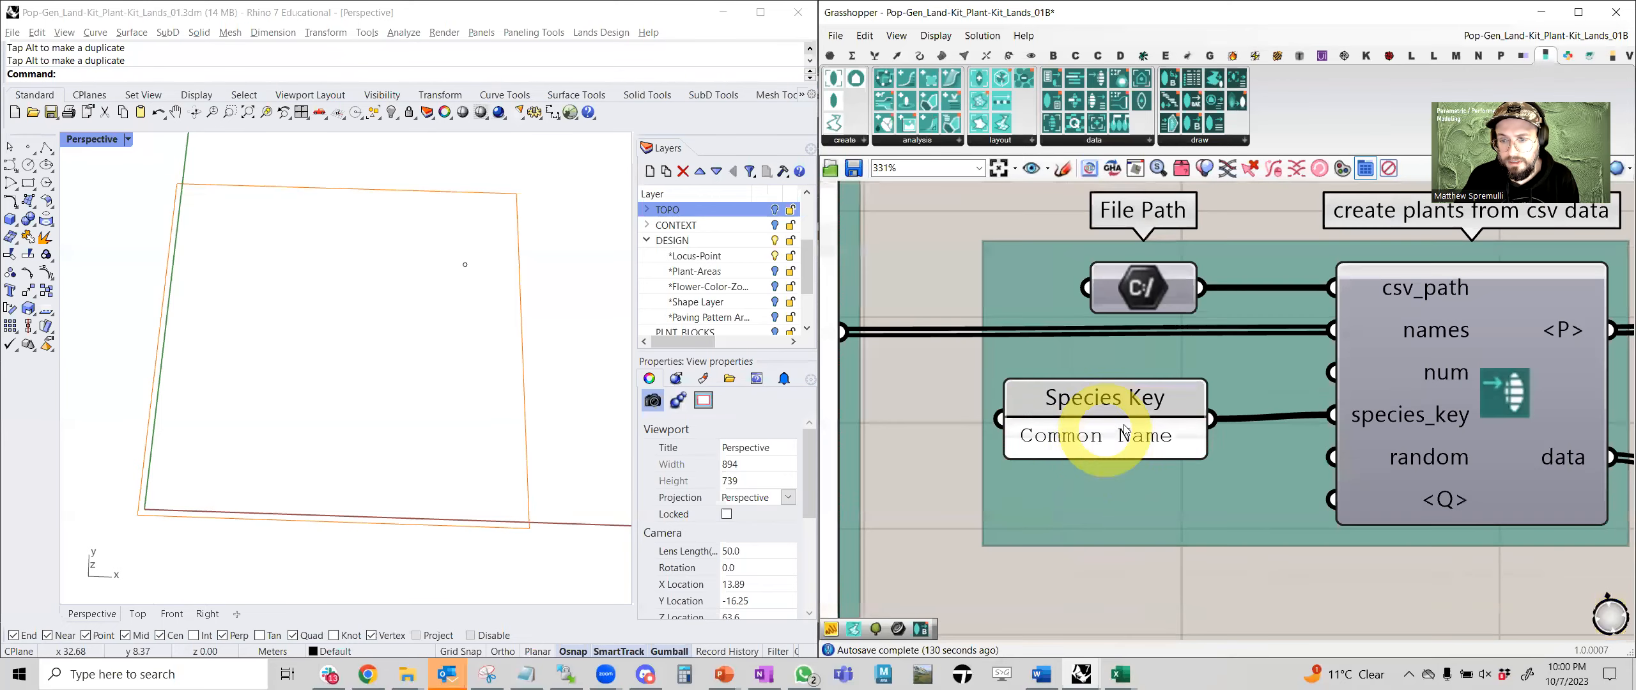
pyautogui.scroll(-3, 1105, 464)
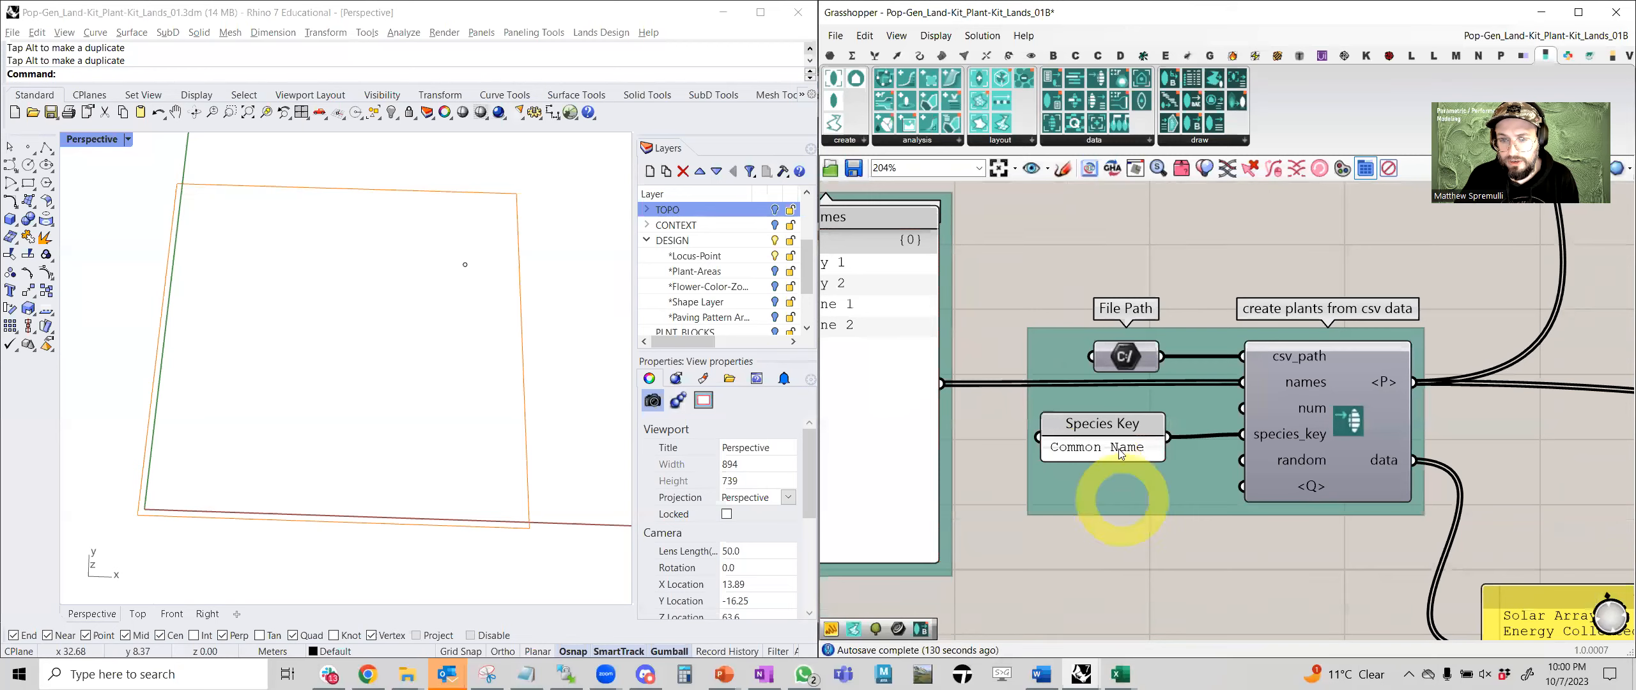
pyautogui.moveTo(1135, 269); pyautogui.dragTo(1378, 274, button='right')
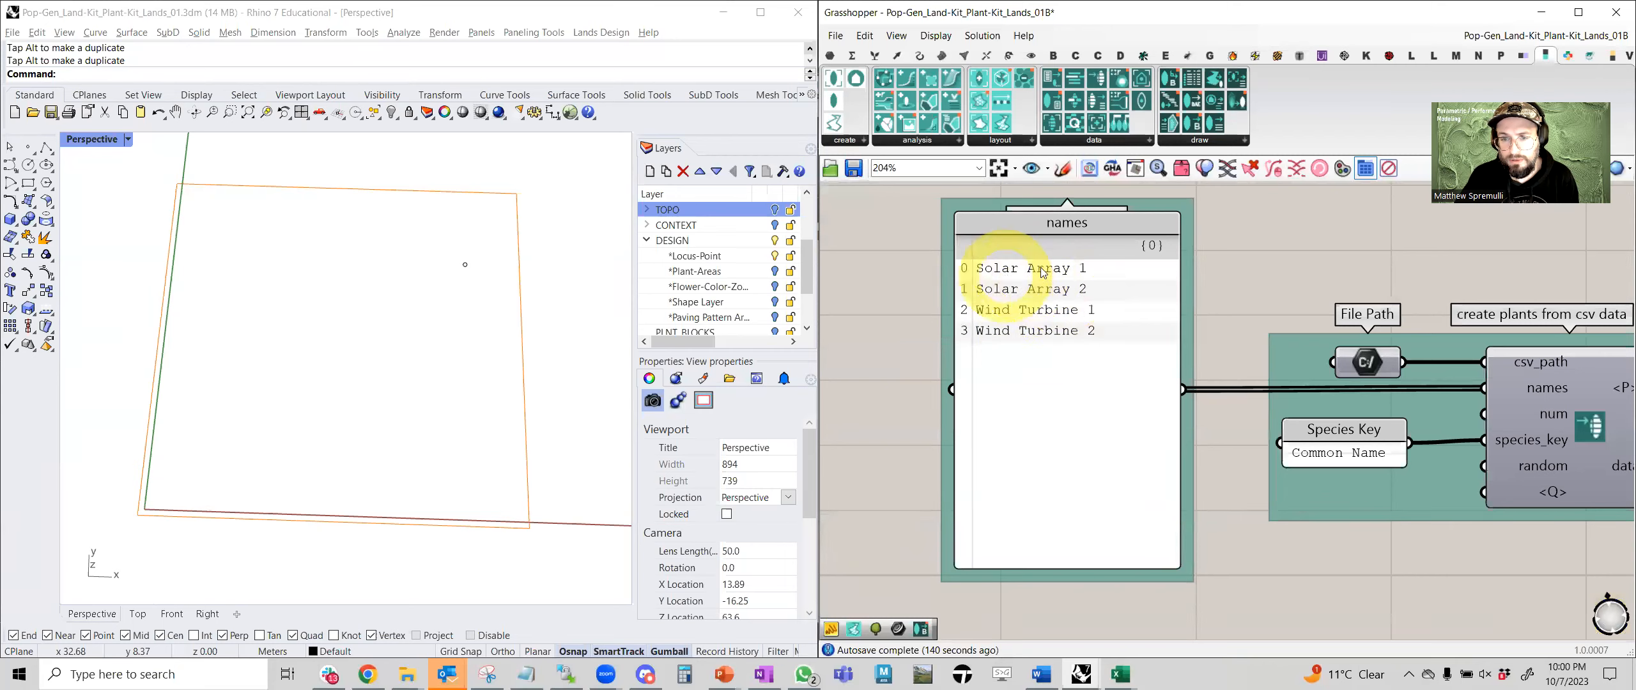
pyautogui.moveTo(1124, 328); pyautogui.dragTo(1054, 419, button='right')
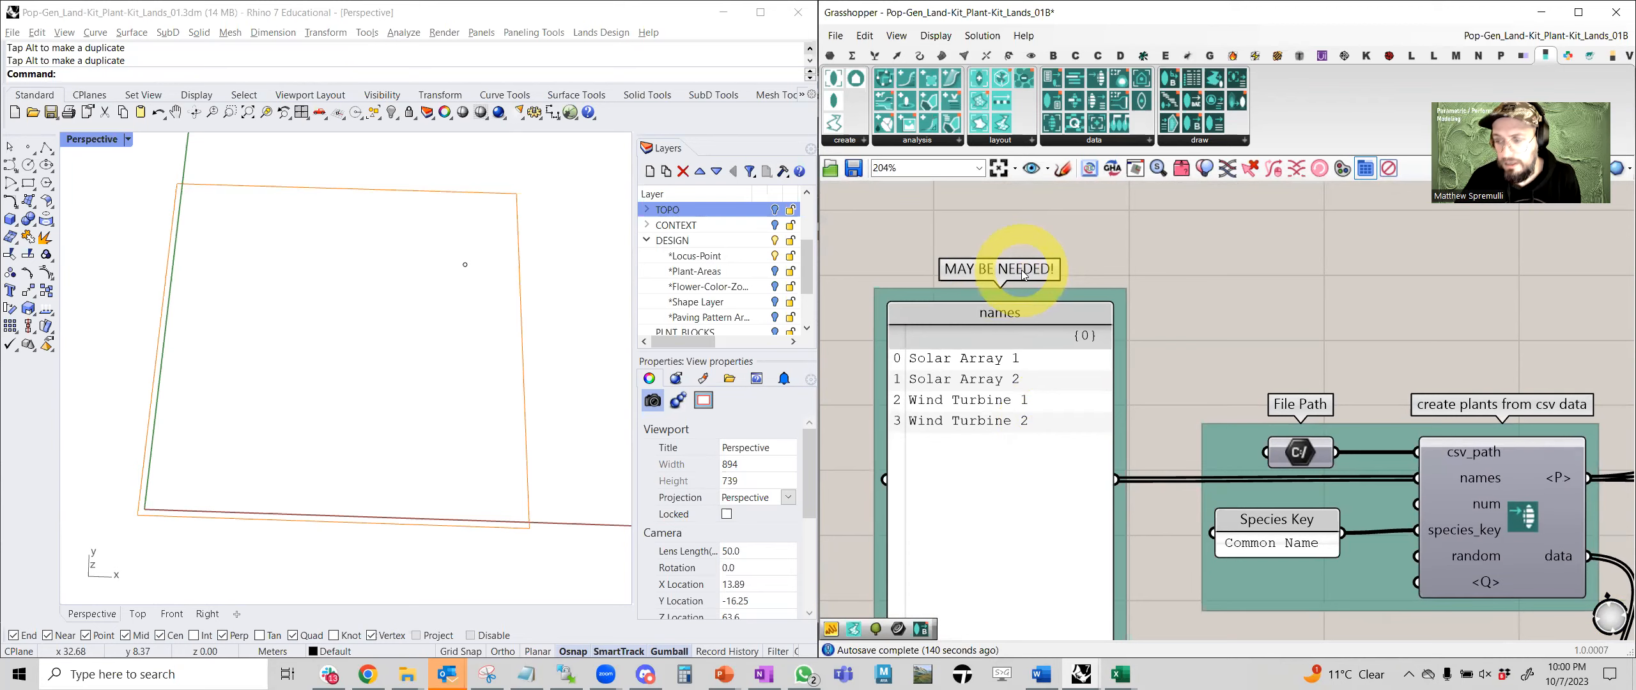
# Examine the get current plant data component and compare its Attr Keys and Attr Values panels.
pyautogui.scroll(-2, 1227, 358)
pyautogui.scroll(-1, 1161, 339)
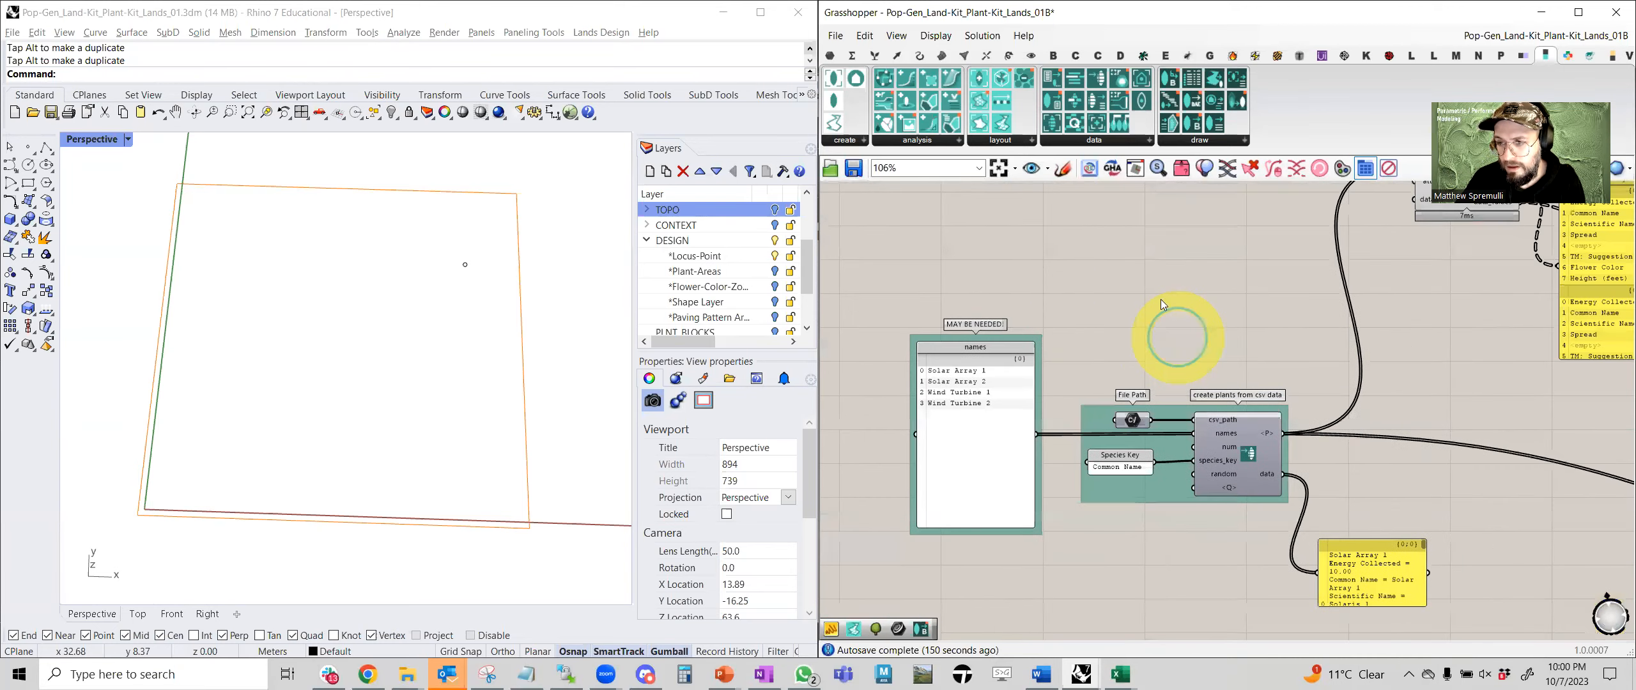
pyautogui.scroll(4, 1162, 301)
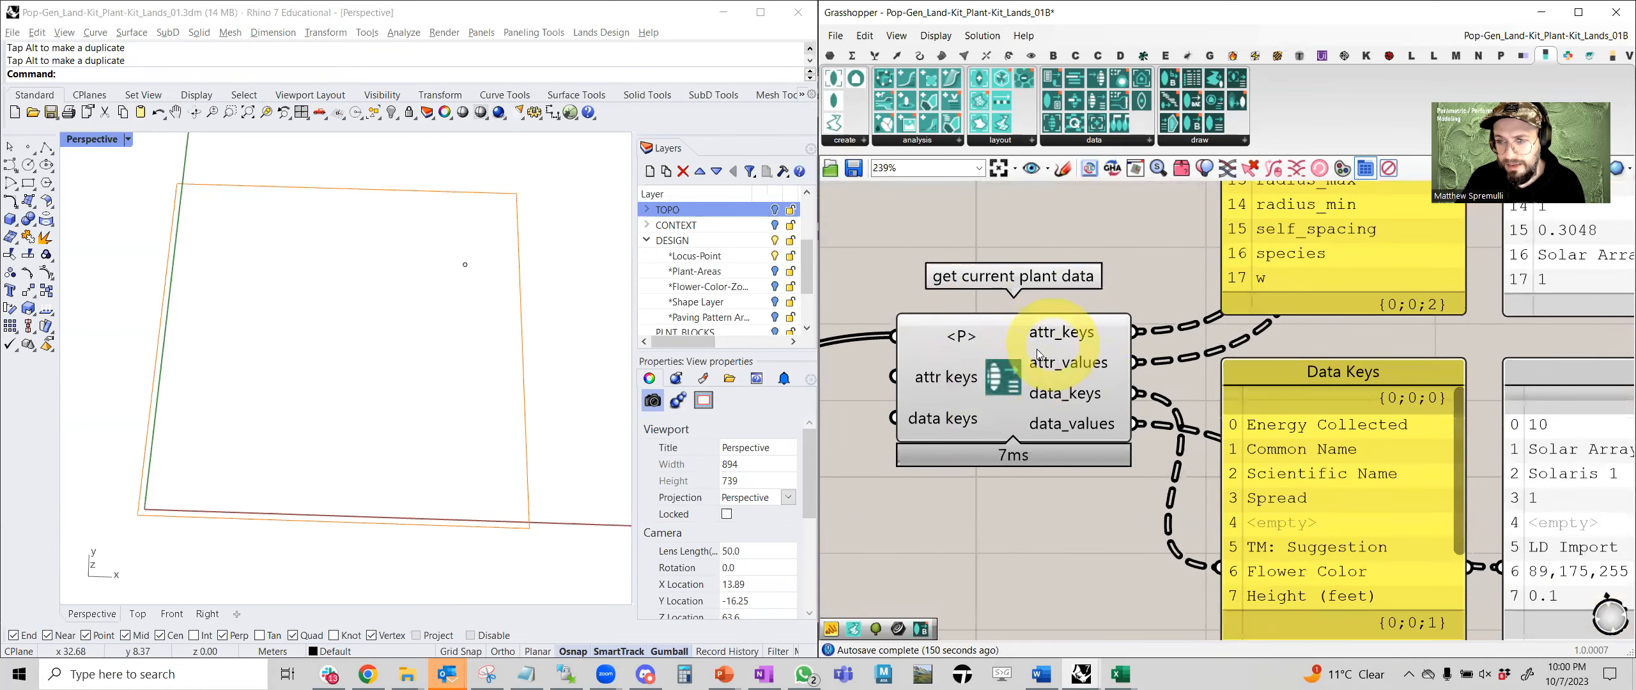
pyautogui.scroll(-3, 1048, 300)
pyautogui.moveTo(1048, 291); pyautogui.dragTo(969, 481, button='right')
pyautogui.moveTo(1008, 308); pyautogui.dragTo(988, 513, button='right')
pyautogui.moveTo(1017, 261); pyautogui.dragTo(1010, 317, button='right')
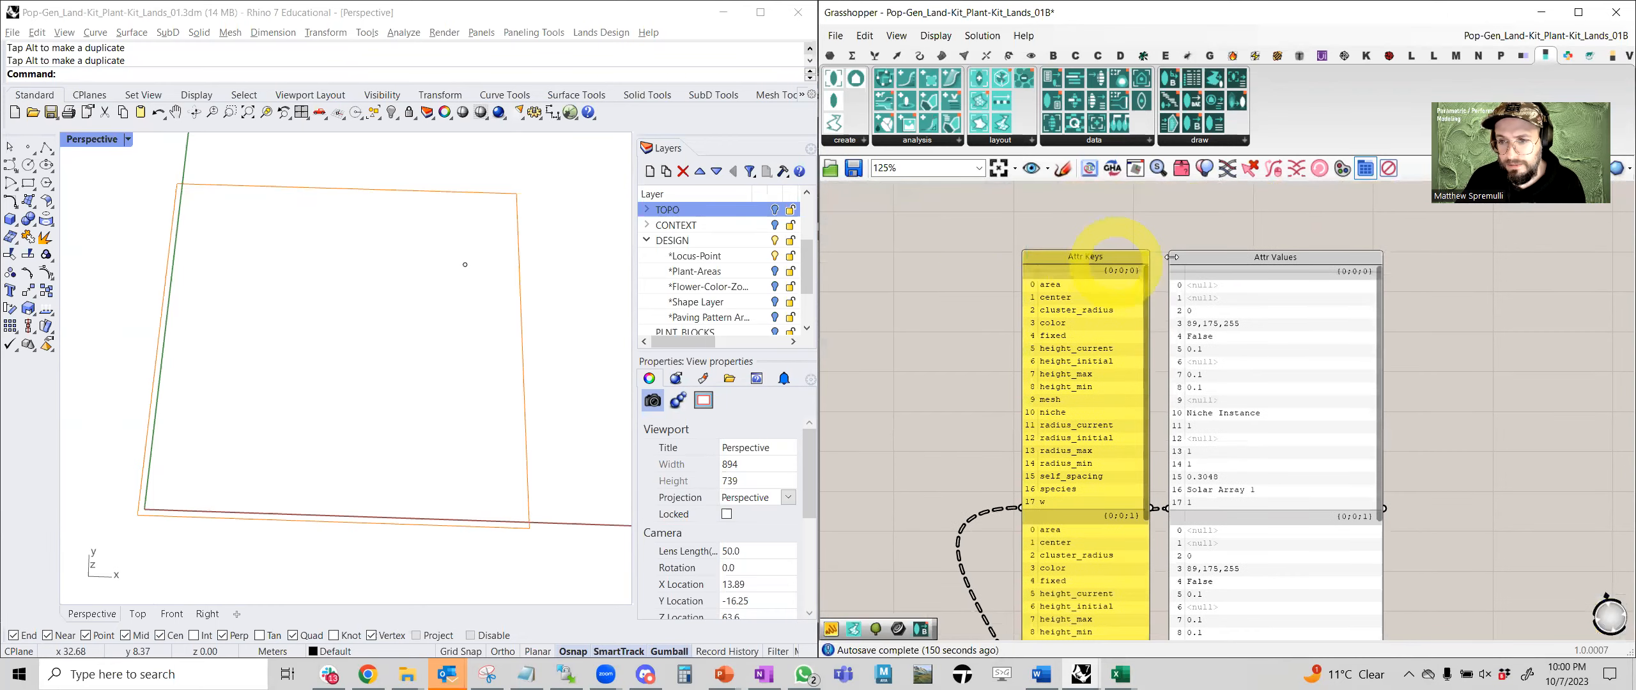
pyautogui.scroll(3, 1051, 285)
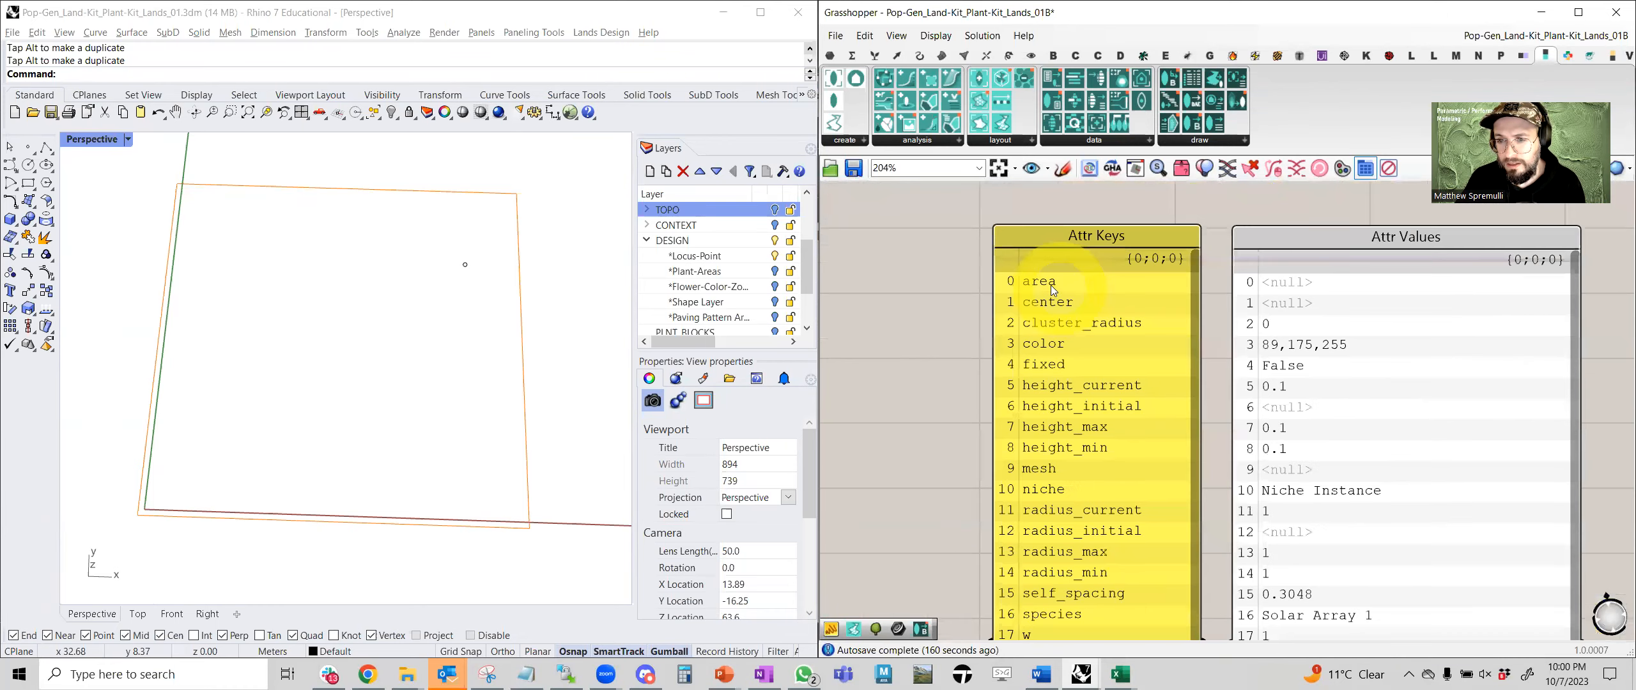
pyautogui.scroll(2, 1051, 285)
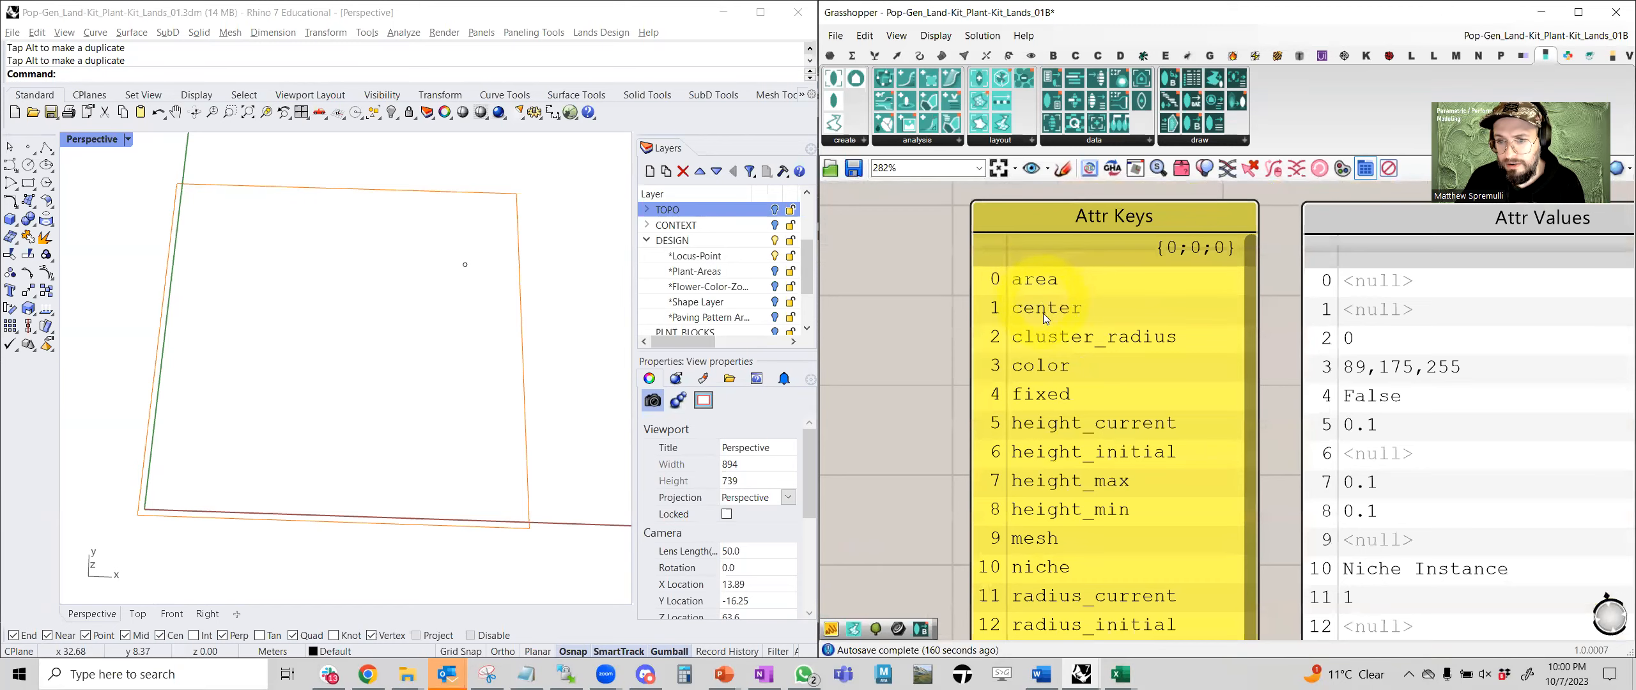
pyautogui.moveTo(915, 455); pyautogui.dragTo(904, 387, button='right')
pyautogui.moveTo(1363, 306); pyautogui.dragTo(1211, 357, button='right')
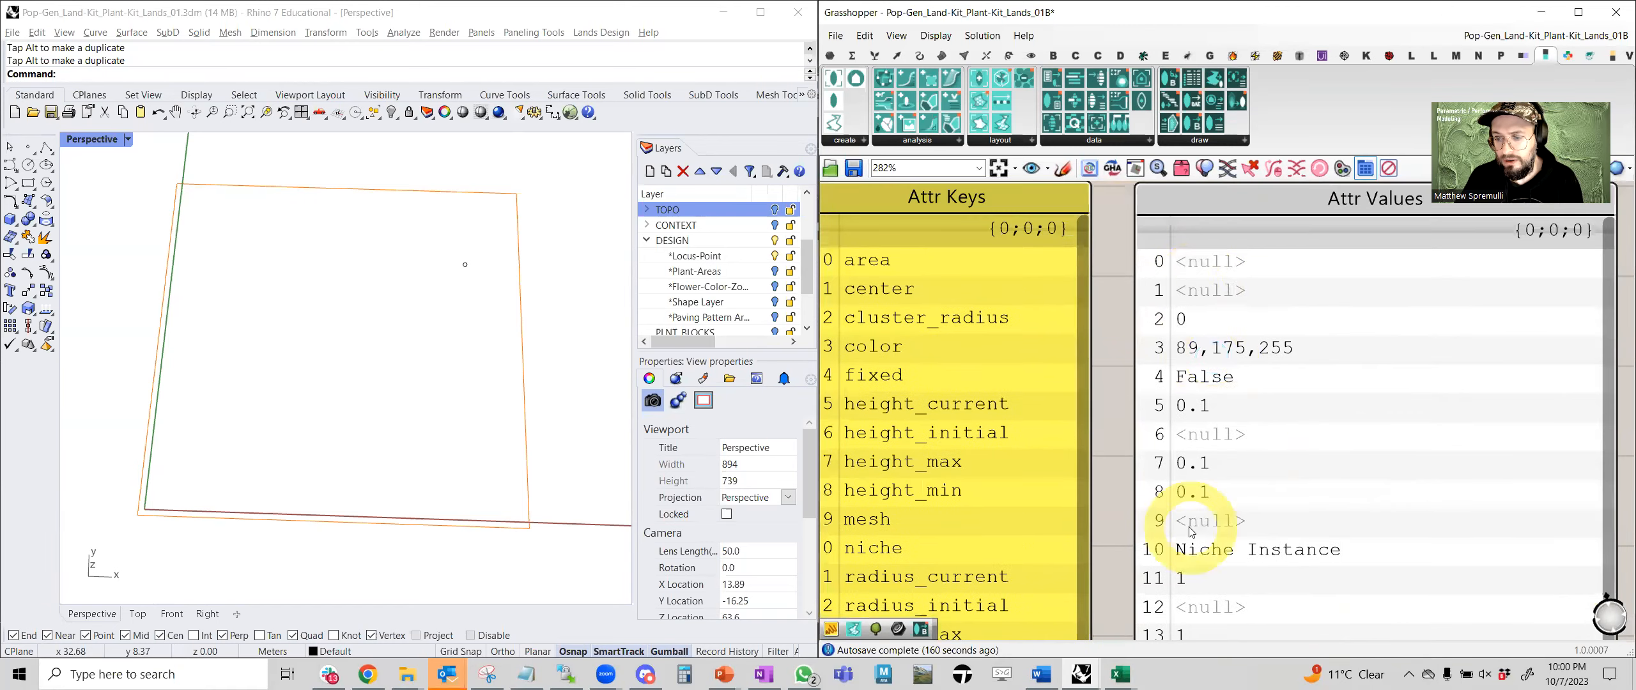
# Examine the Data Keys panel and its matching values from the get current plant data component.
pyautogui.scroll(-3, 1146, 536)
pyautogui.moveTo(1161, 533); pyautogui.dragTo(1150, 360, button='right')
pyautogui.moveTo(1133, 232); pyautogui.dragTo(1113, 433, button='right')
pyautogui.scroll(-4, 1040, 391)
pyautogui.moveTo(959, 249); pyautogui.dragTo(927, 316, button='right')
pyautogui.scroll(5, 927, 316)
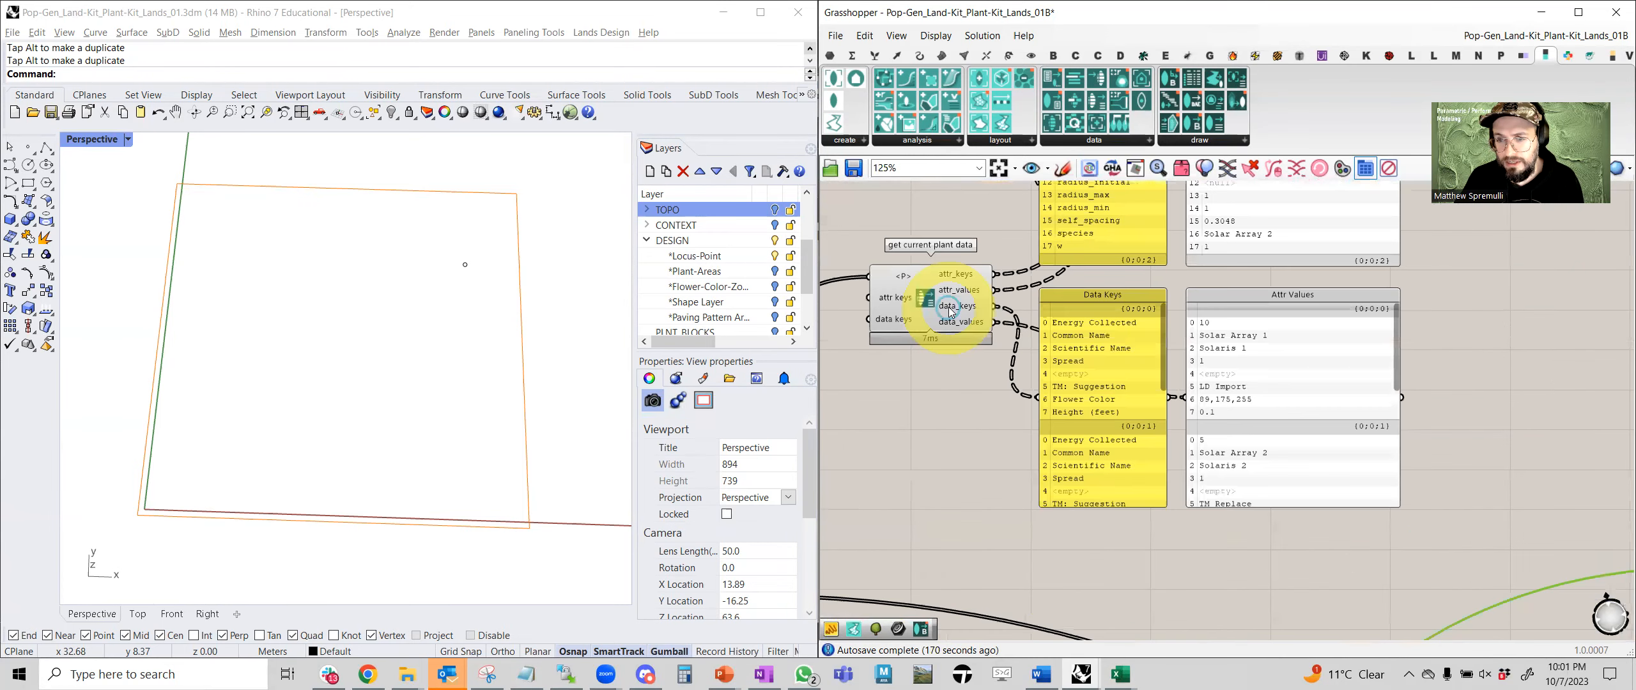
pyautogui.moveTo(1058, 252); pyautogui.dragTo(978, 292, button='right')
pyautogui.scroll(2, 1110, 379)
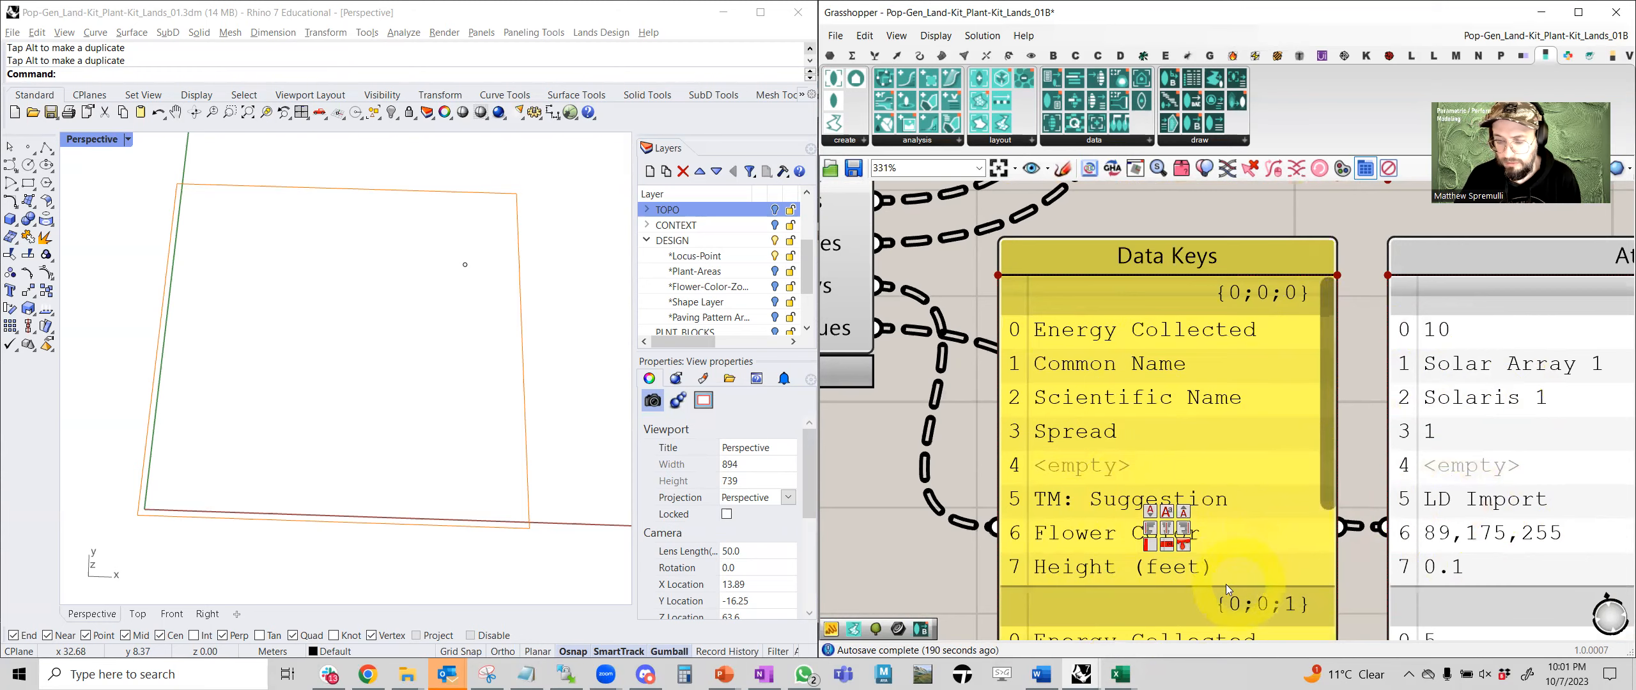
# Check the first object's scientific and common names in the Object Database Example_01 workbook in Excel, and return to Grasshopper.
pyautogui.moveTo(1119, 675)
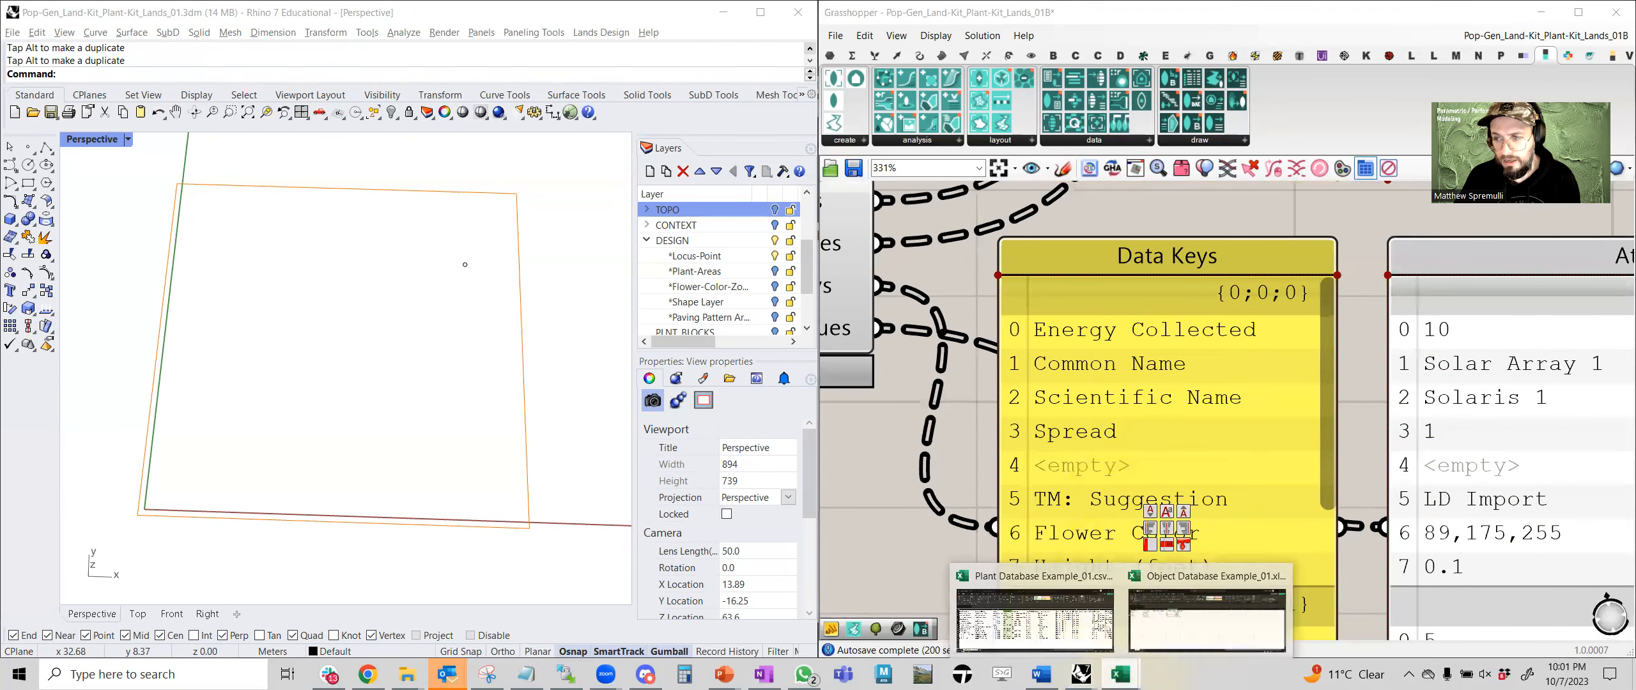
pyautogui.click(1158, 612)
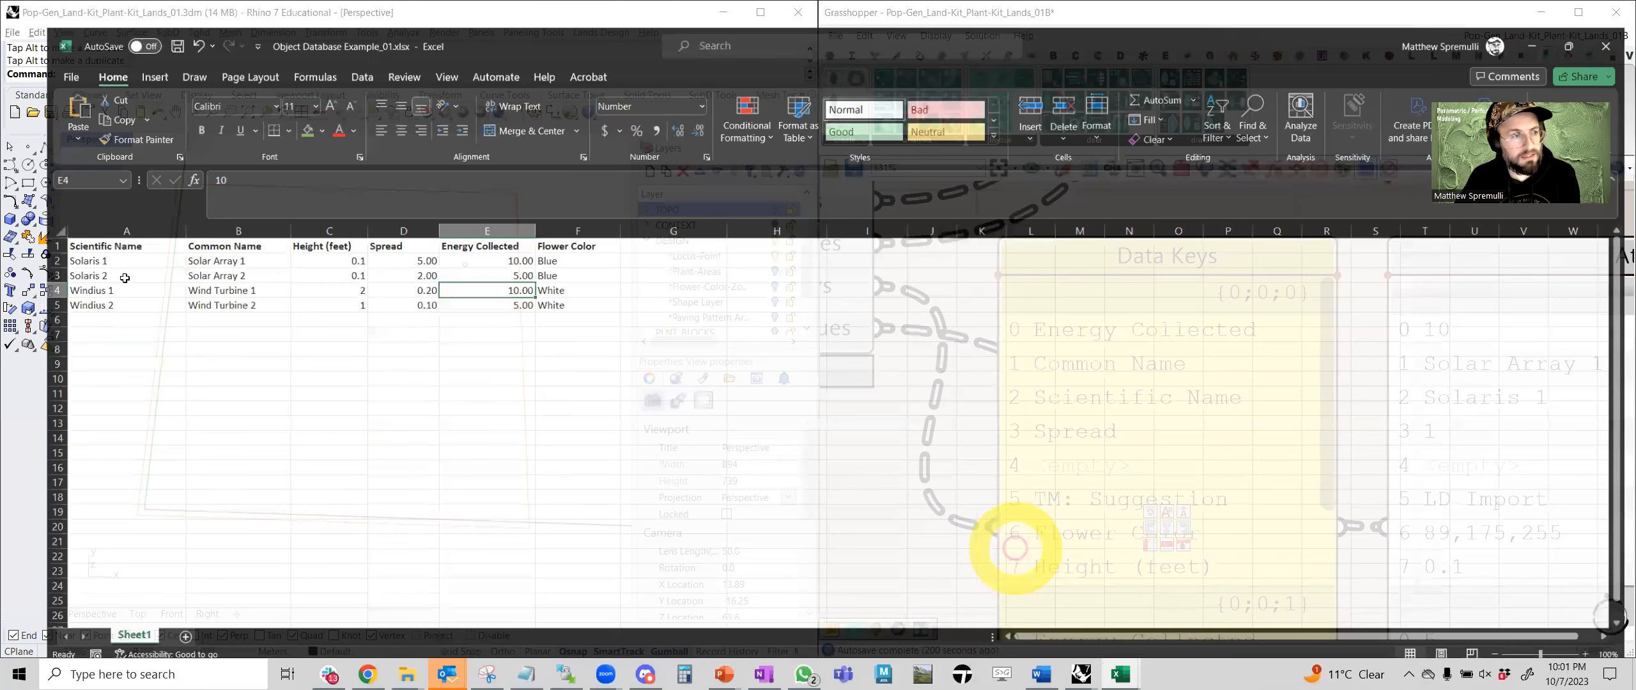
pyautogui.click(68, 241)
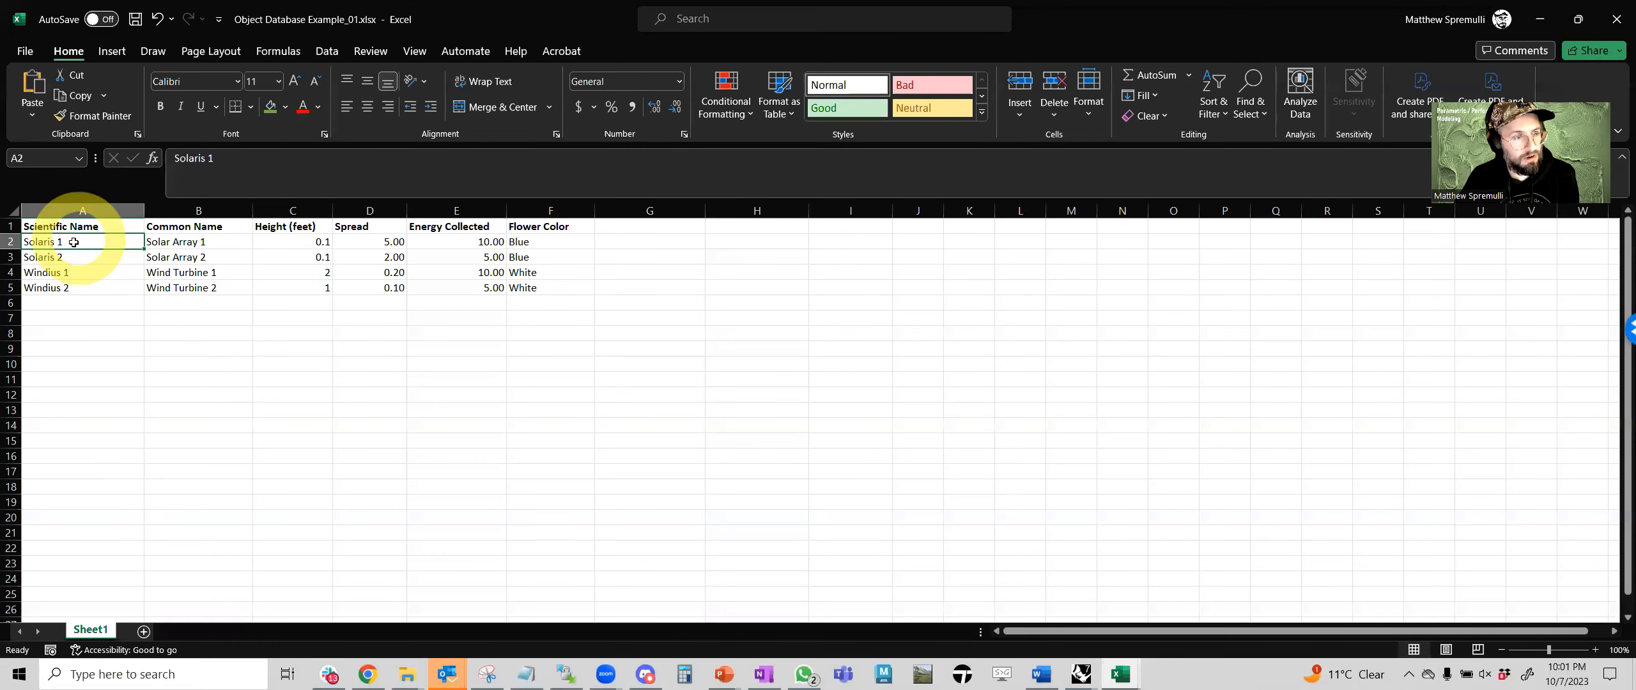
pyautogui.click(186, 242)
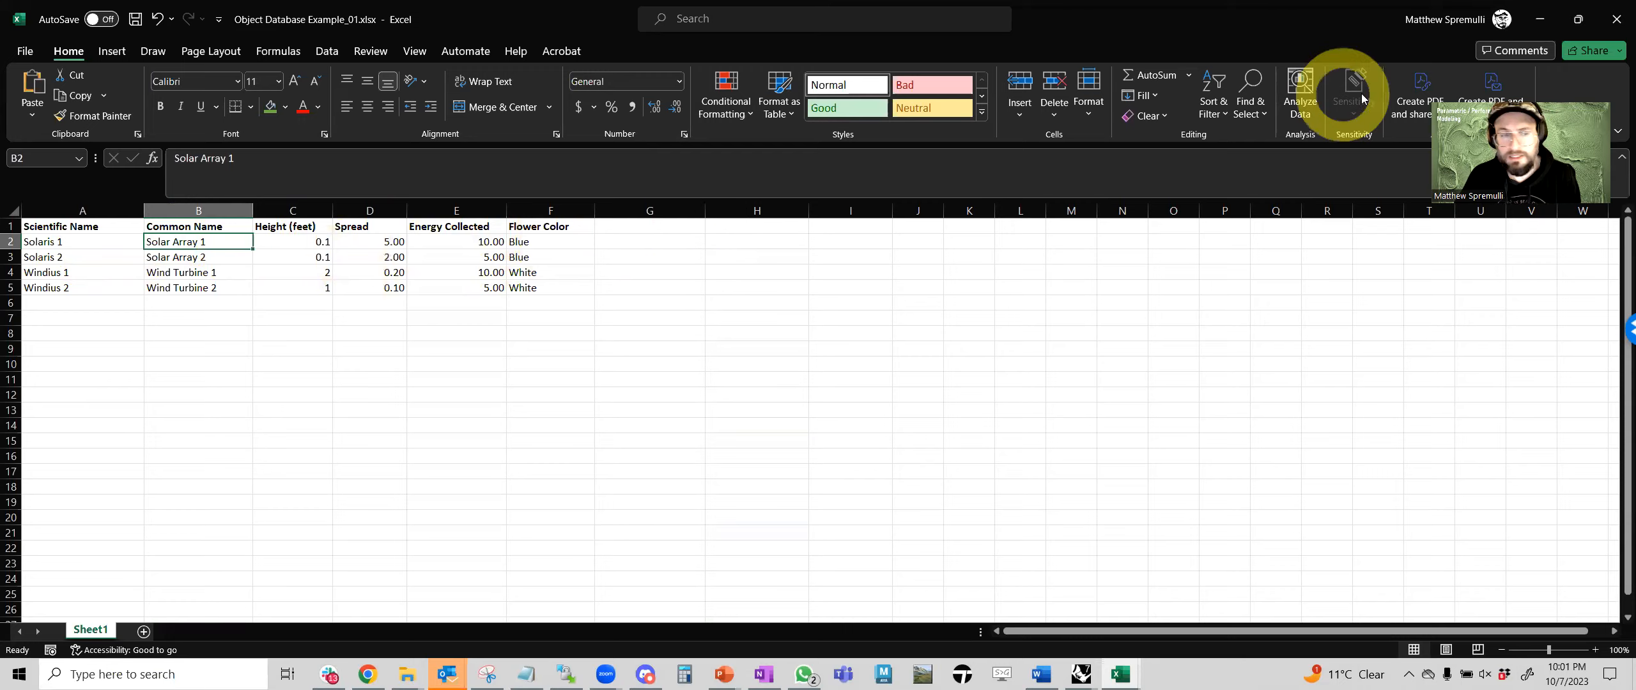
pyautogui.click(1539, 20)
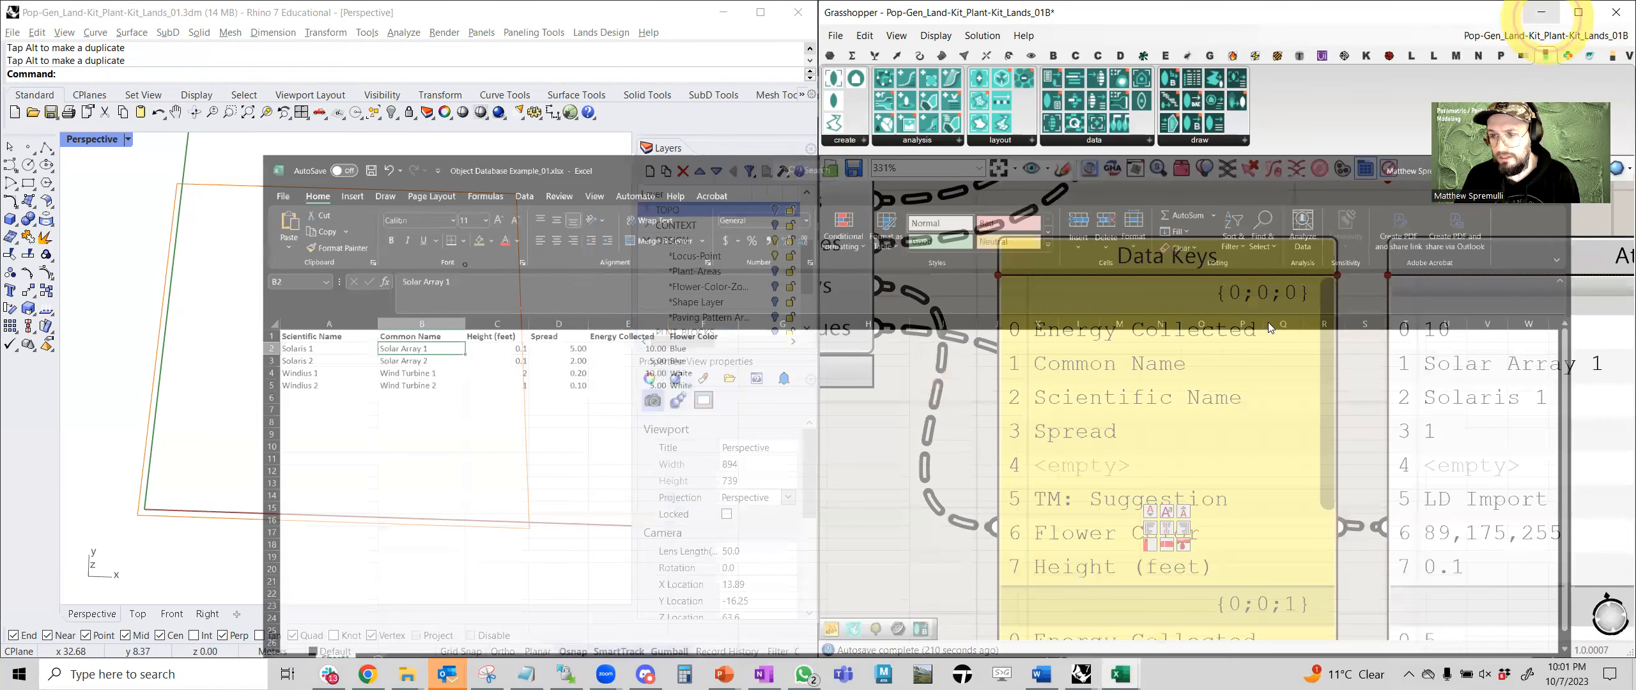
# Connect the <P> output of create plants from csv data to the <P> input of fill area with plants constrained.
pyautogui.scroll(-8, 1270, 324)
pyautogui.moveTo(1352, 347); pyautogui.dragTo(1066, 279, button='right')
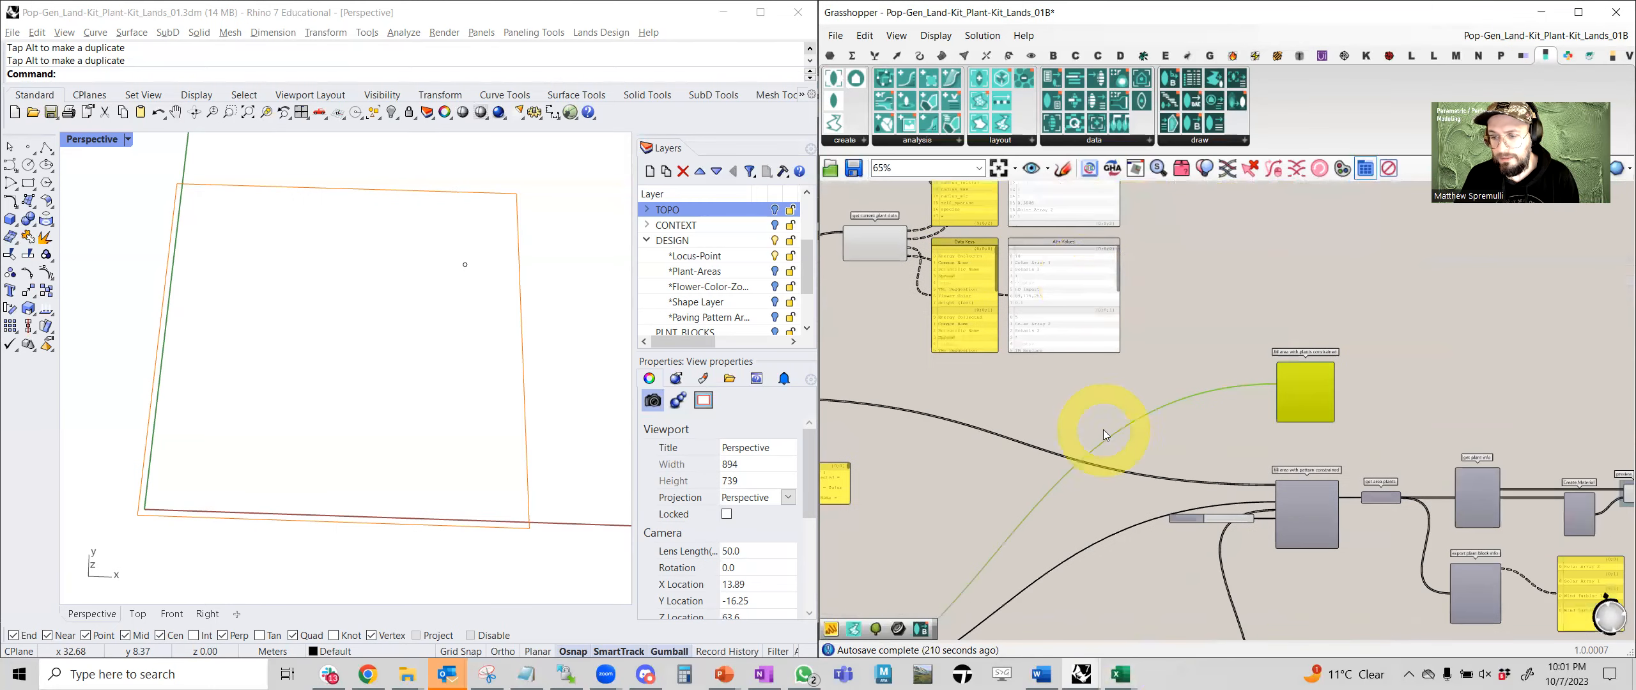
pyautogui.moveTo(1103, 429); pyautogui.dragTo(1303, 358, button='right')
pyautogui.moveTo(1123, 373); pyautogui.dragTo(1090, 380, button='right')
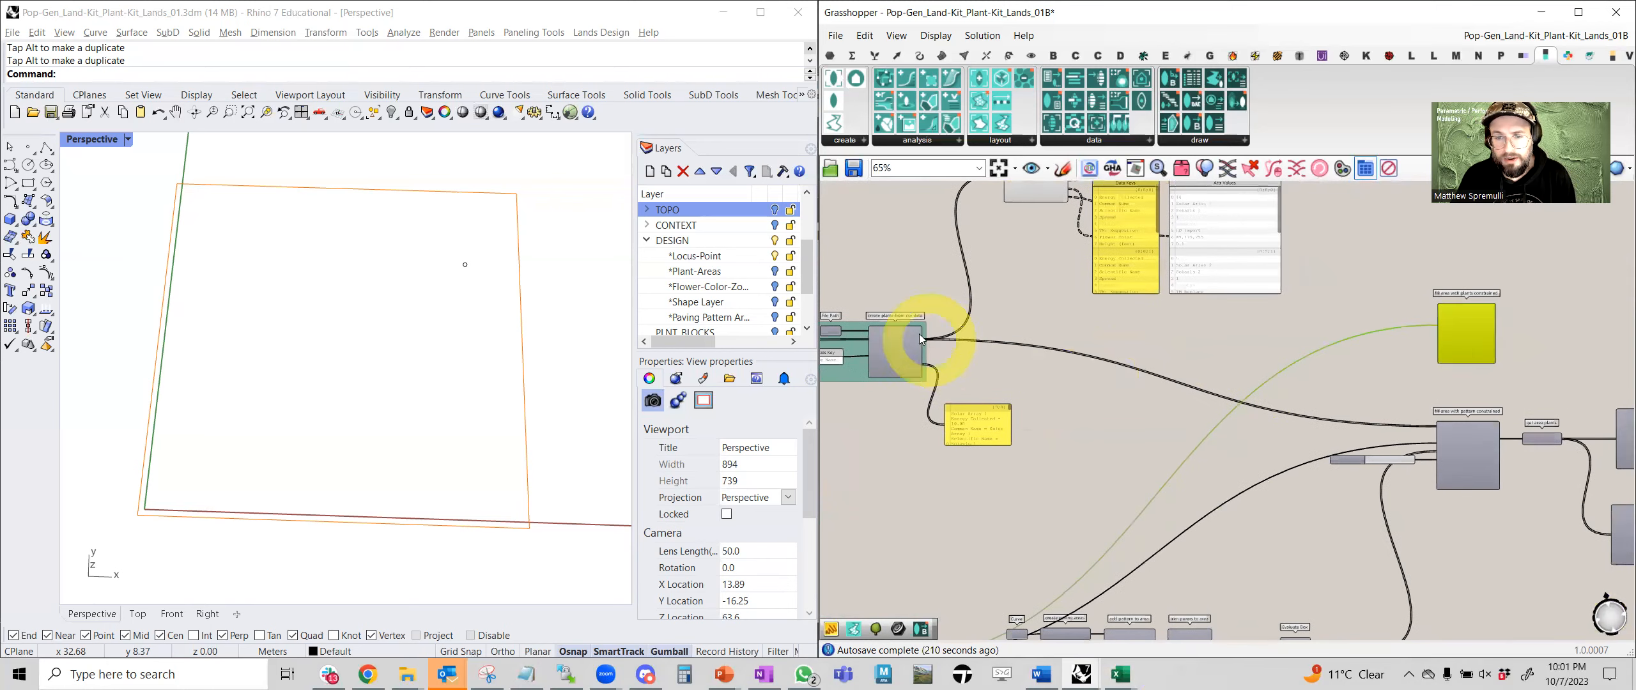
pyautogui.scroll(3, 920, 338)
pyautogui.moveTo(860, 370); pyautogui.dragTo(1569, 327)
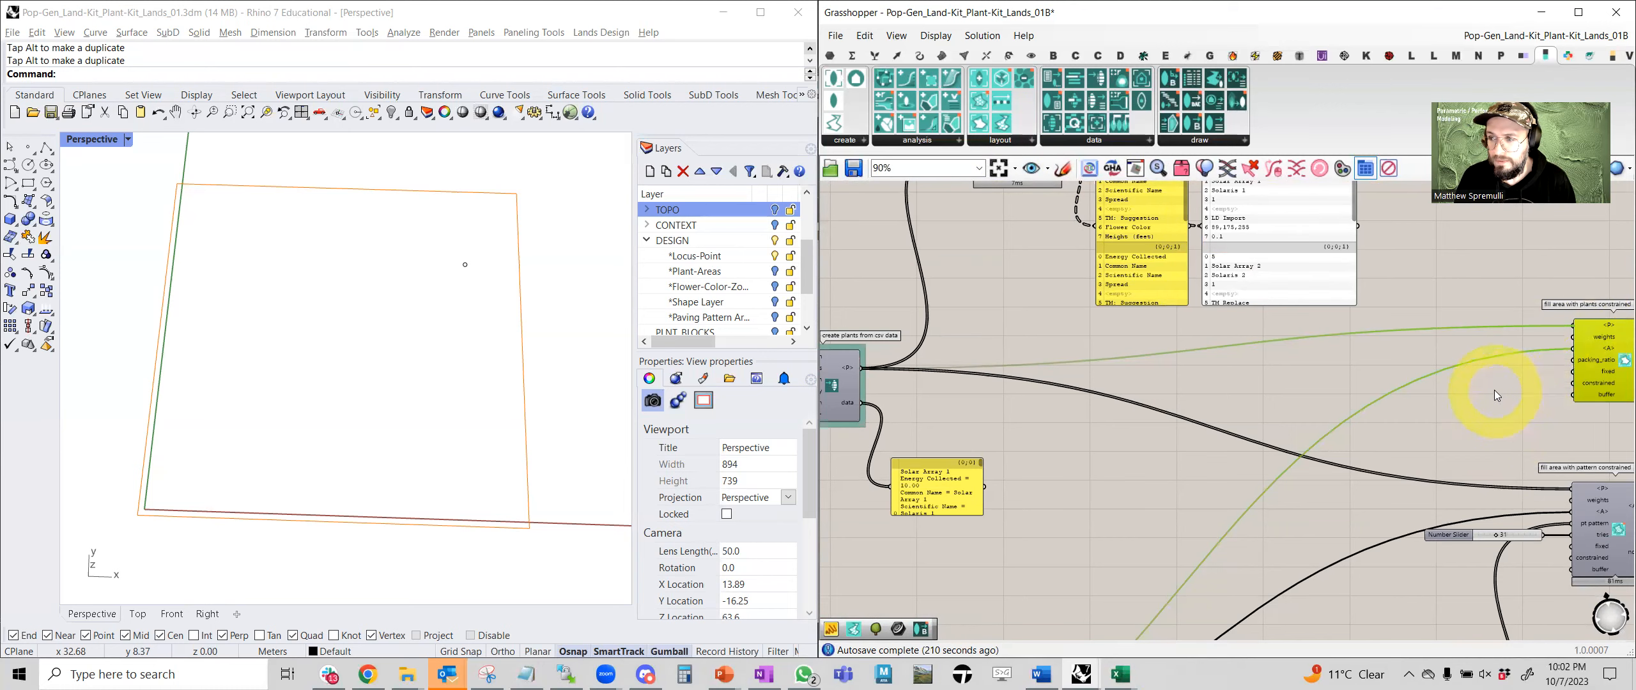
# Move the fill area with plants constrained component slightly closer to the fill area with pattern constrained component.
pyautogui.scroll(3, 1486, 368)
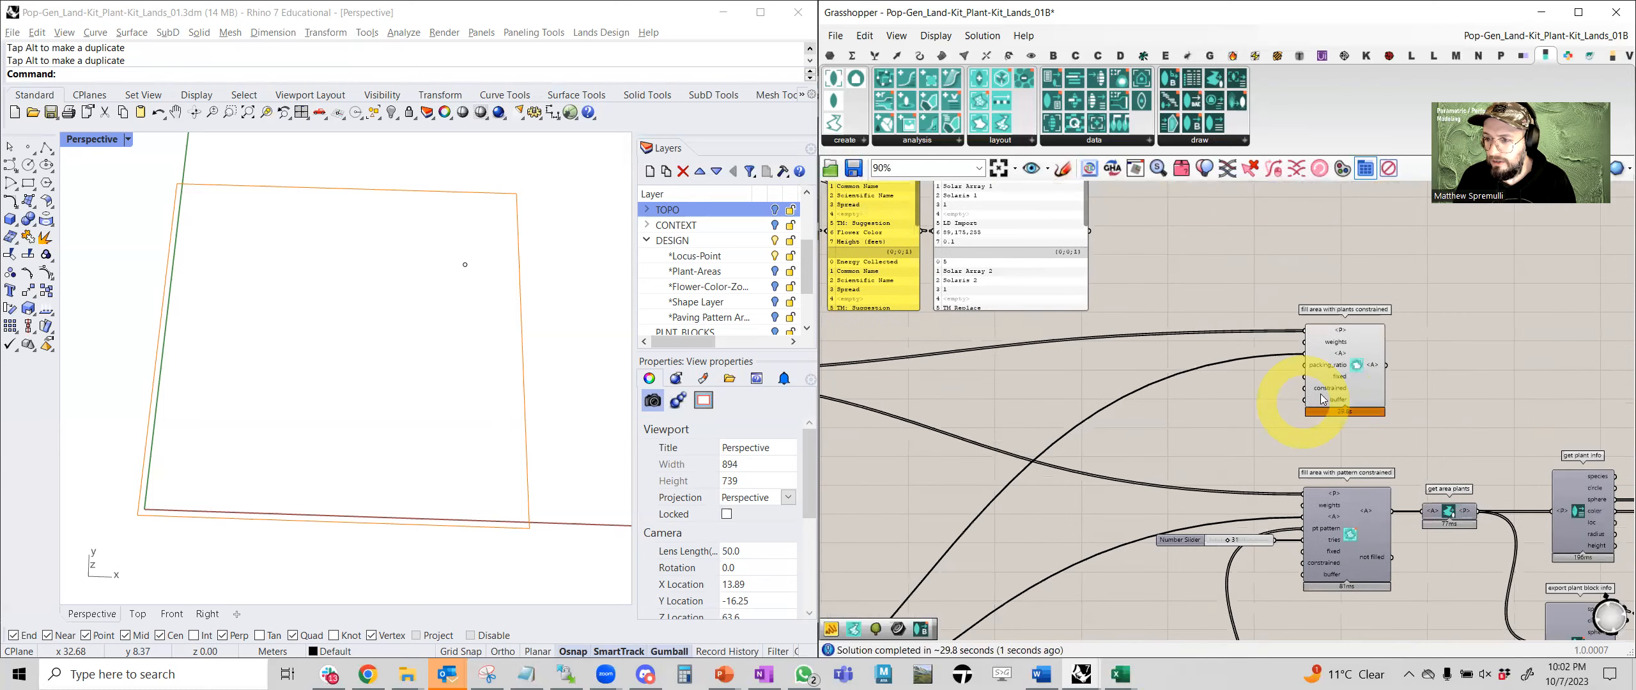
pyautogui.scroll(2, 1354, 388)
pyautogui.moveTo(1360, 345); pyautogui.dragTo(1361, 369)
pyautogui.moveTo(1211, 400); pyautogui.dragTo(1048, 339, button='right')
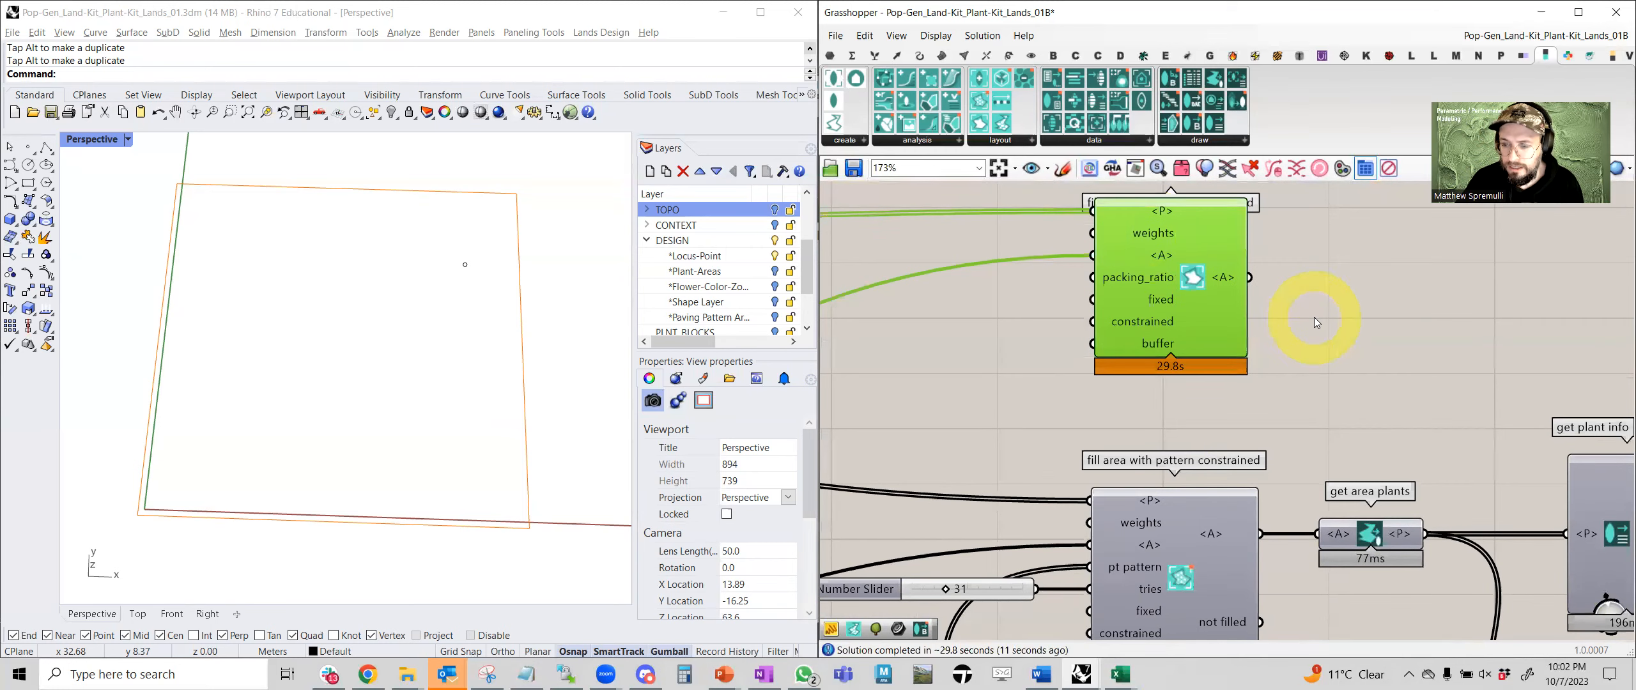
# Duplicate the get area plants component attached to fill area with pattern constrained.
pyautogui.scroll(-2, 1314, 317)
pyautogui.moveTo(1278, 390); pyautogui.dragTo(1179, 389, button='right')
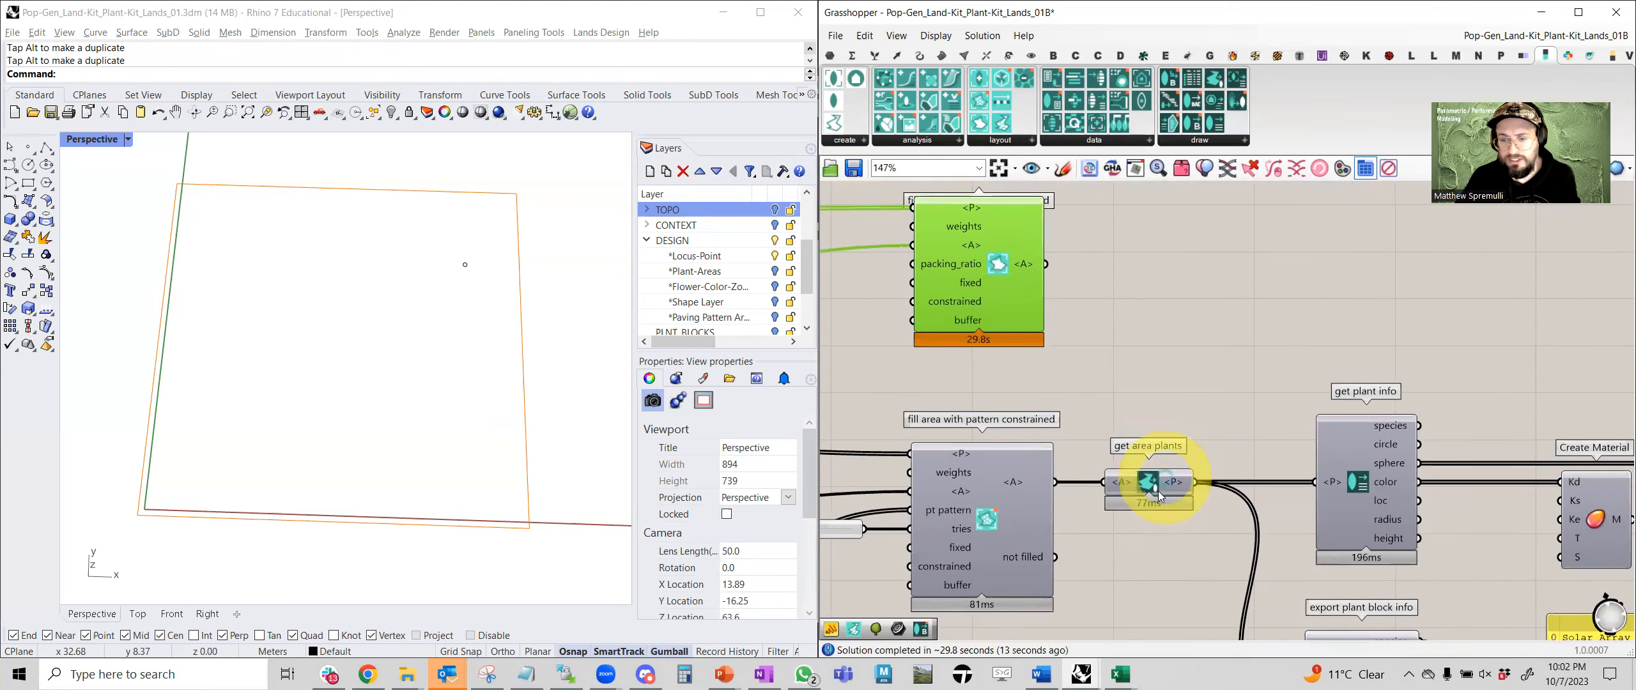
pyautogui.click(1158, 487)
pyautogui.moveTo(1209, 466); pyautogui.dragTo(1334, 462, button='right')
pyautogui.hotkey('ctrl', 'c')
pyautogui.hotkey('ctrl', 'v')
# Move the original get area plants beside fill area with plants constrained and feed it from that component's <A> output.
pyautogui.moveTo(1286, 484); pyautogui.dragTo(1281, 383)
pyautogui.moveTo(1284, 300); pyautogui.dragTo(1271, 270)
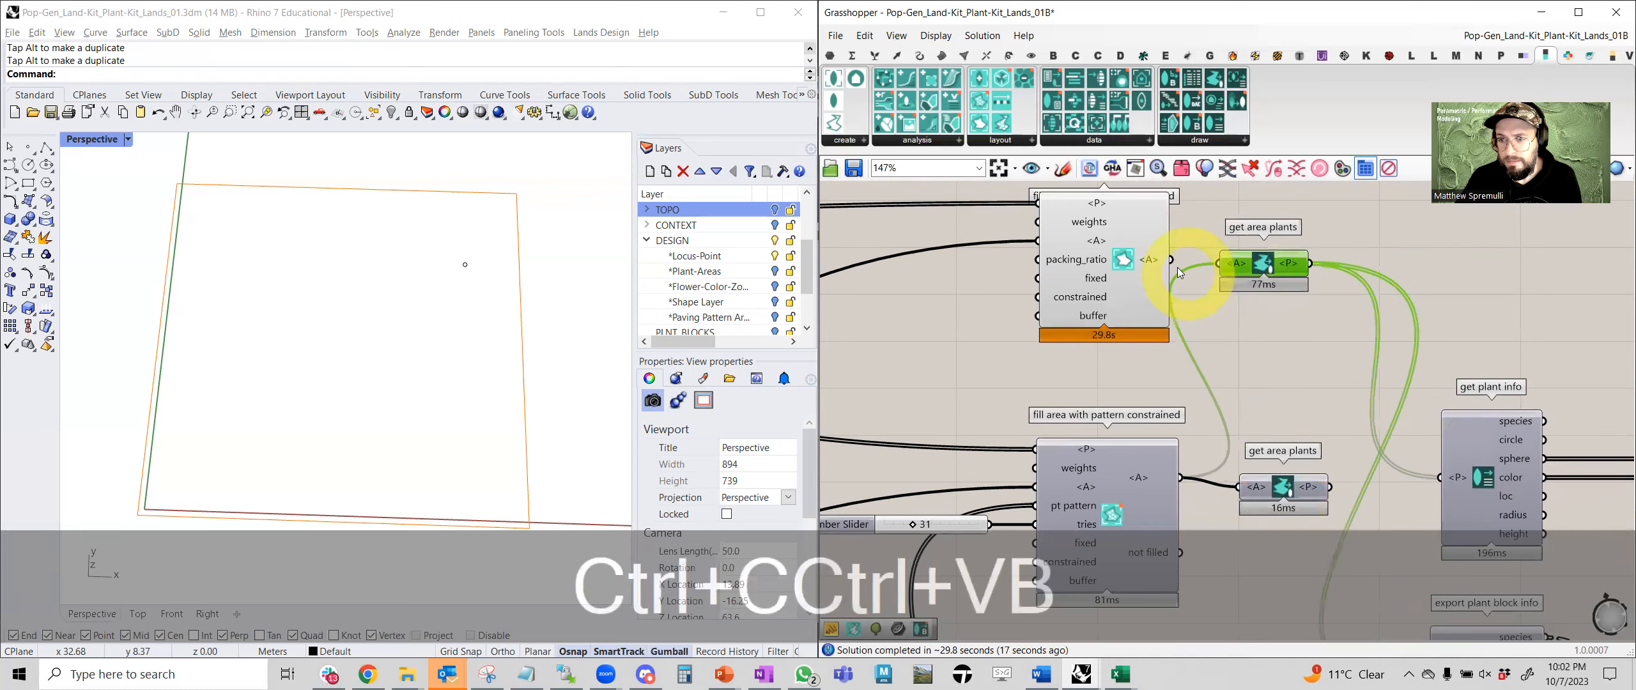
pyautogui.moveTo(1171, 260); pyautogui.dragTo(1220, 263)
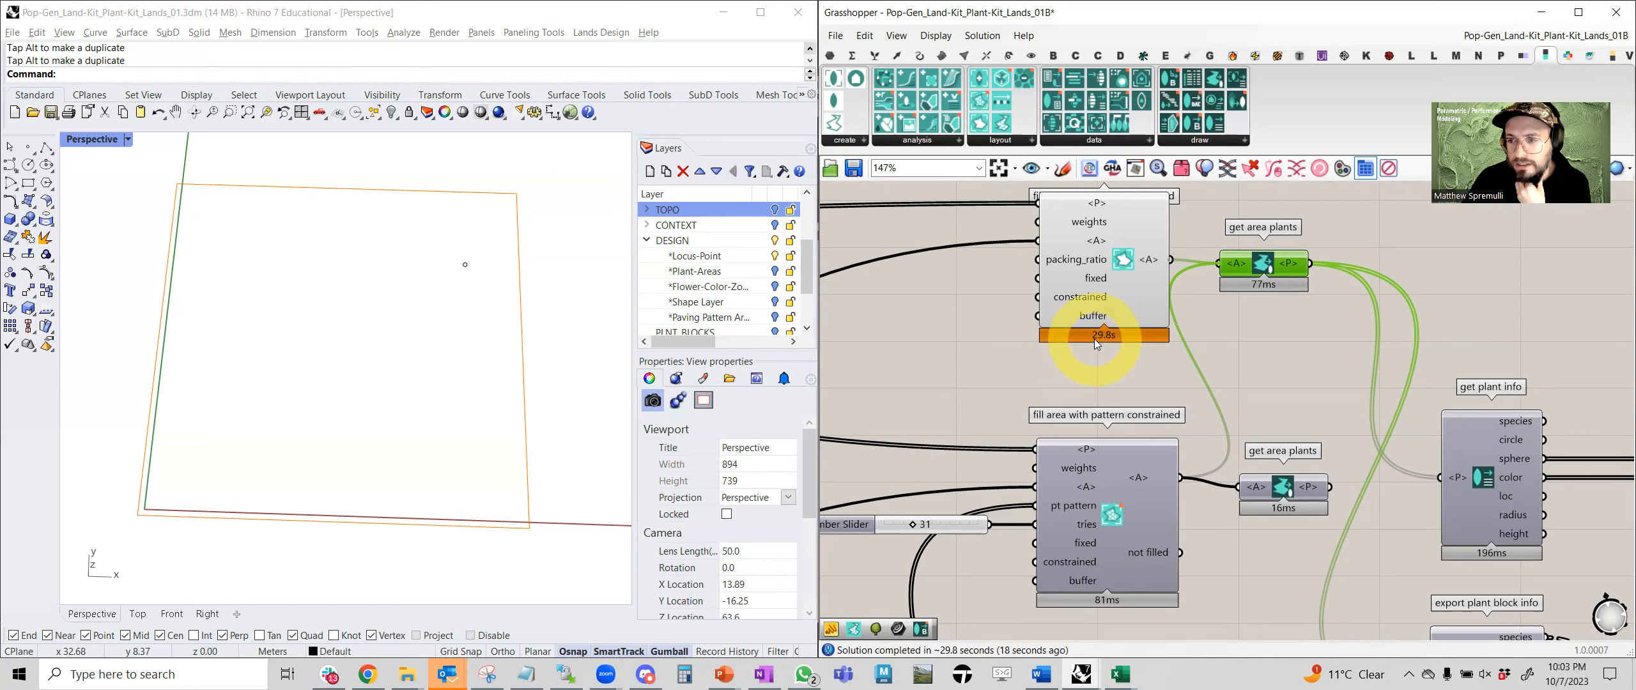
pyautogui.moveTo(1256, 273); pyautogui.dragTo(1264, 279)
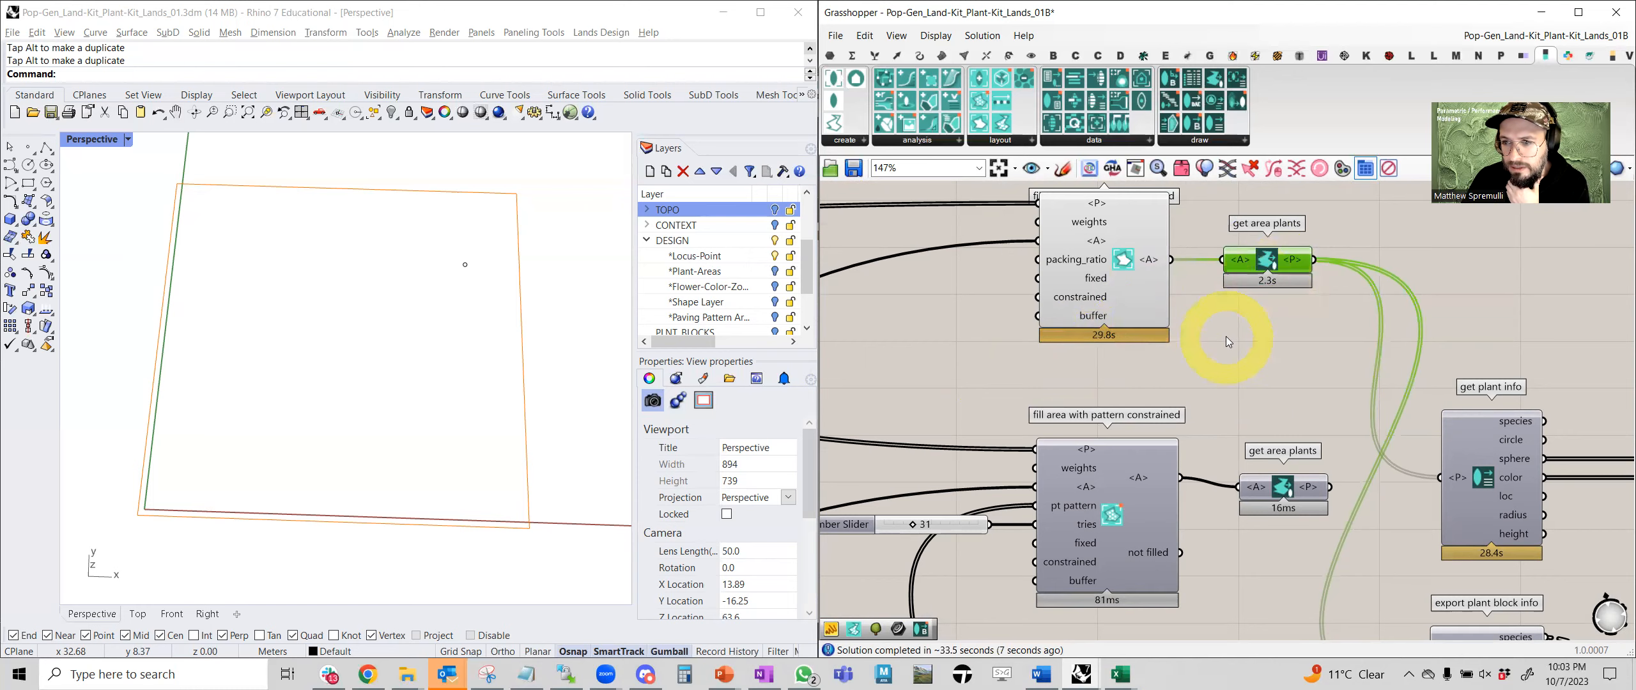
# Inspect the Curve feeding the create planting area component and its shape in the Rhino viewport.
pyautogui.scroll(-4, 1225, 336)
pyautogui.moveTo(1017, 341); pyautogui.dragTo(1242, 321, button='right')
pyautogui.moveTo(1125, 441); pyautogui.dragTo(1004, 430, button='right')
pyautogui.scroll(2, 905, 431)
pyautogui.click(907, 437)
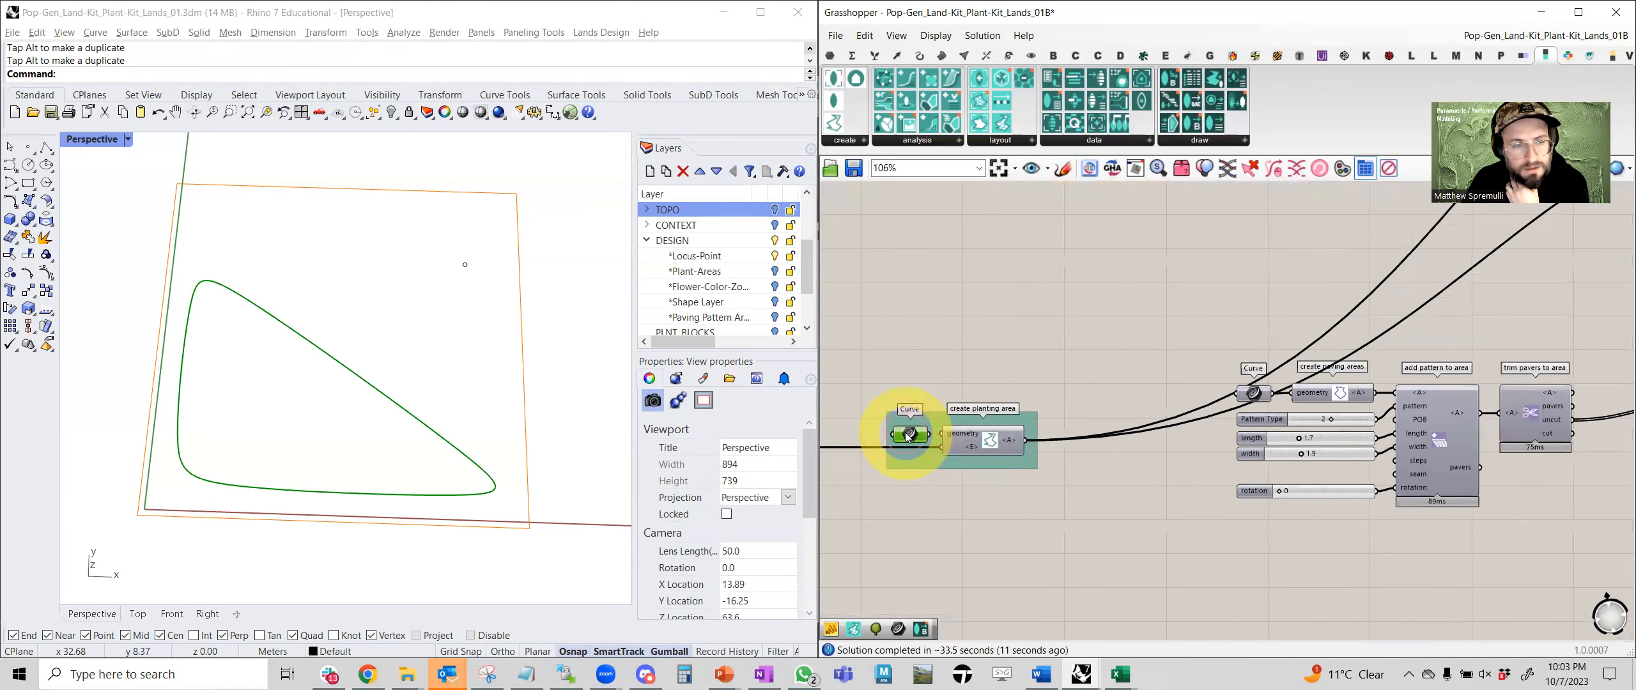
pyautogui.moveTo(1037, 394); pyautogui.dragTo(945, 452, button='right')
pyautogui.click(898, 496)
pyautogui.moveTo(926, 488)
pyautogui.mouseDown()
pyautogui.moveTo(941, 385)
pyautogui.moveTo(932, 487)
pyautogui.mouseUp()
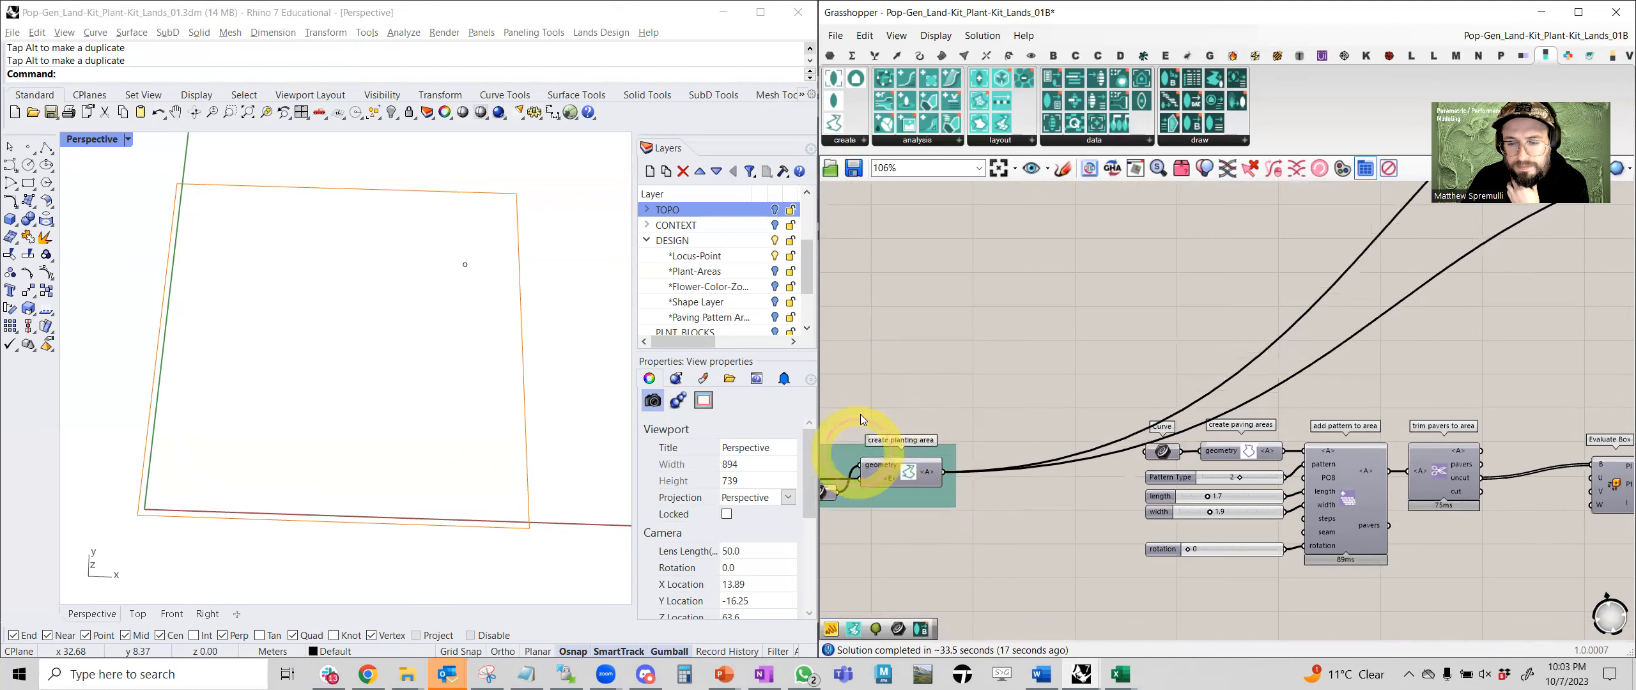
# Check the <P> output of create plants from csv data and trace its wires to the fill area components.
pyautogui.moveTo(853, 459); pyautogui.dragTo(1103, 397, button='right')
pyautogui.moveTo(1103, 399); pyautogui.dragTo(1076, 216)
pyautogui.moveTo(1078, 224); pyautogui.dragTo(1041, 397, button='right')
pyautogui.moveTo(1063, 346); pyautogui.dragTo(989, 475, button='right')
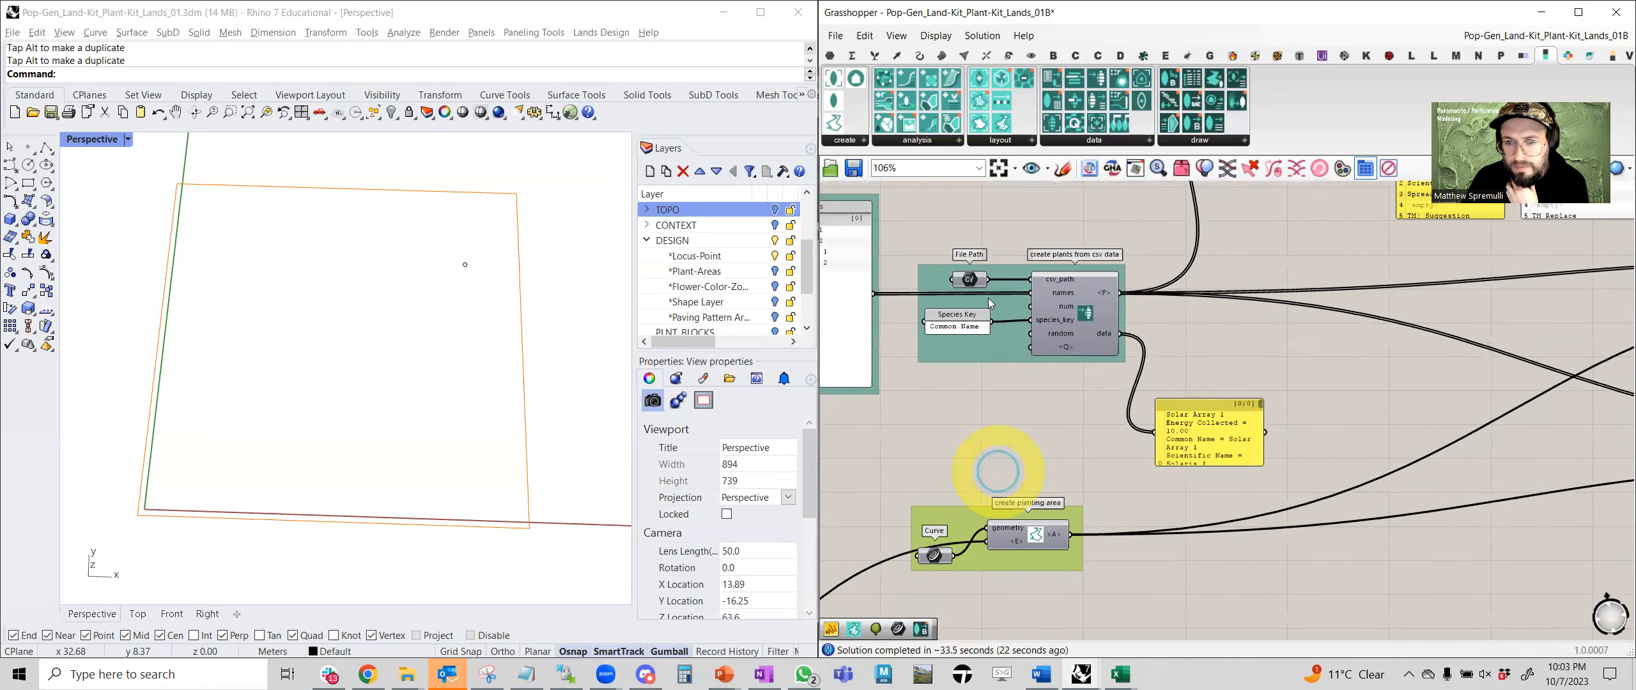
pyautogui.scroll(2, 983, 290)
pyautogui.moveTo(982, 290); pyautogui.dragTo(1157, 305, button='right')
pyautogui.moveTo(1225, 299); pyautogui.dragTo(904, 398, button='right')
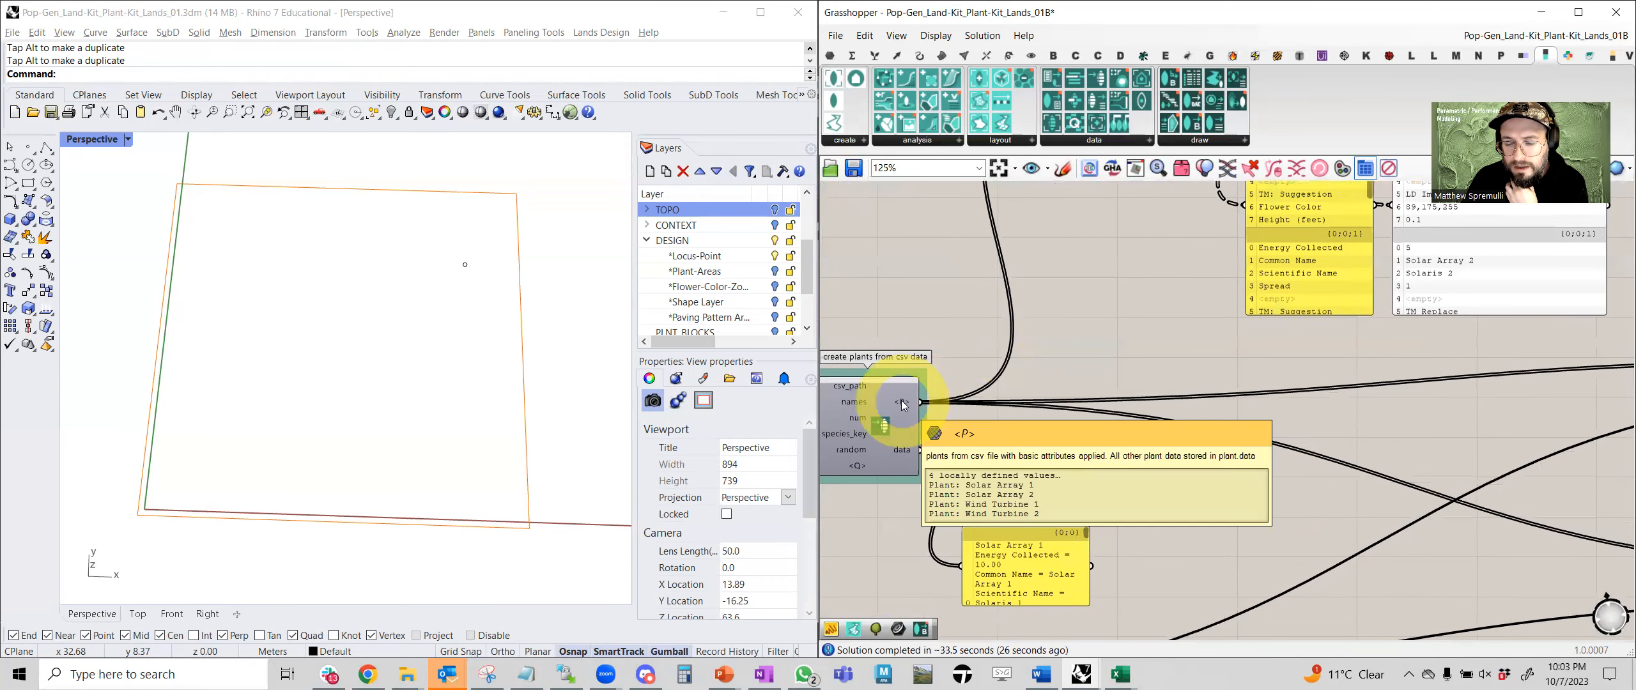
pyautogui.scroll(-5, 908, 399)
pyautogui.scroll(5, 1094, 416)
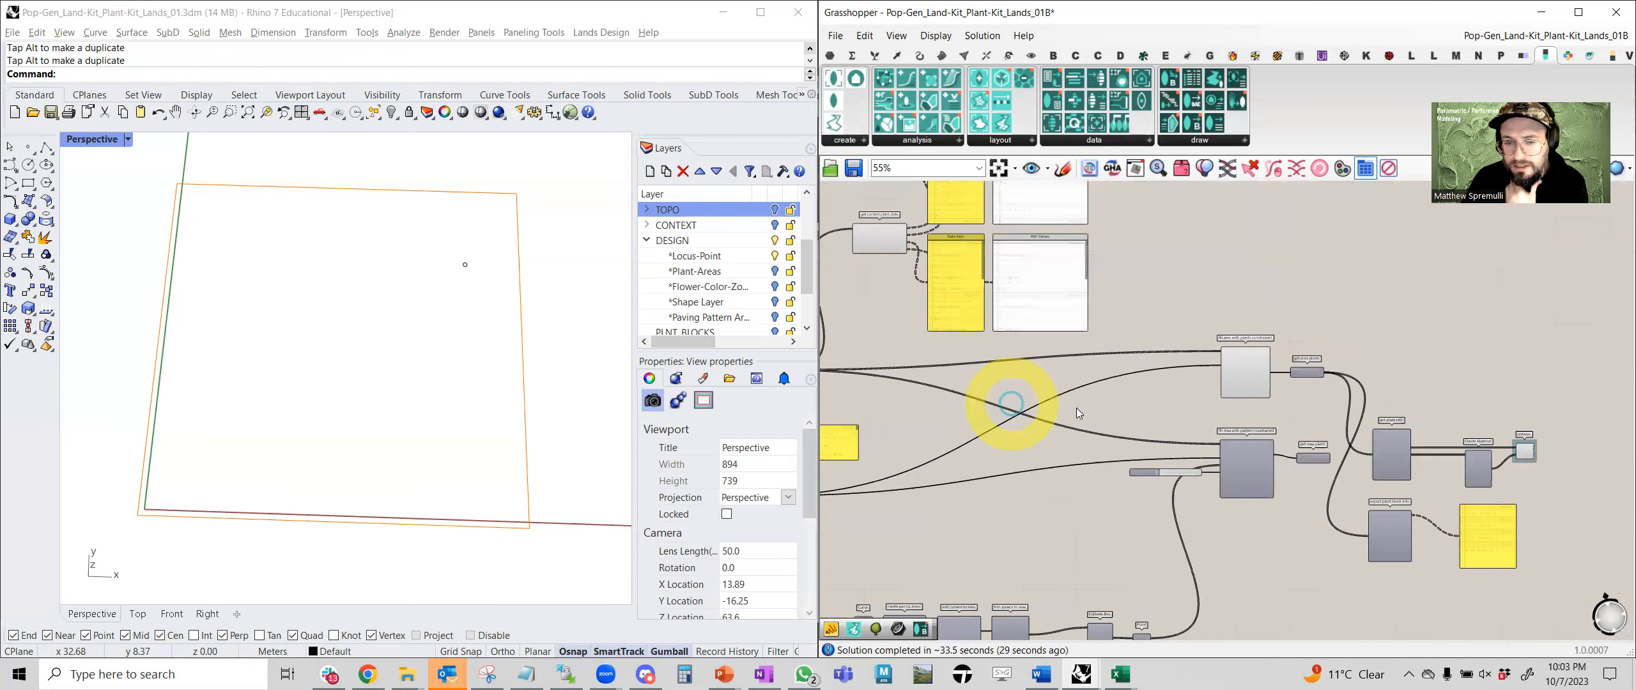
pyautogui.moveTo(1224, 345); pyautogui.dragTo(1082, 276, button='right')
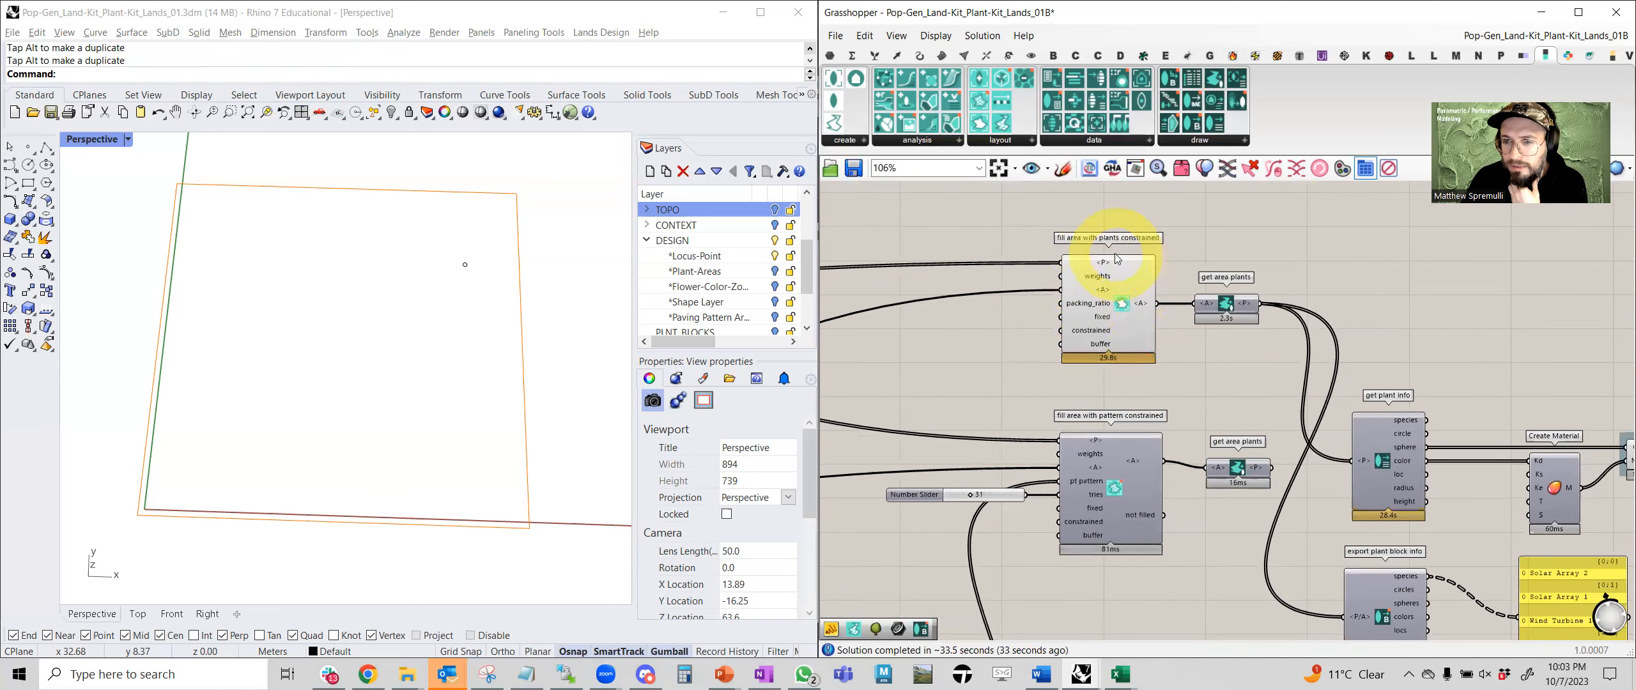
# Compare the object fill setup with the fill area with plants constrained component in the 5- Fill and Visualize Plants section.
pyautogui.scroll(-6, 1103, 331)
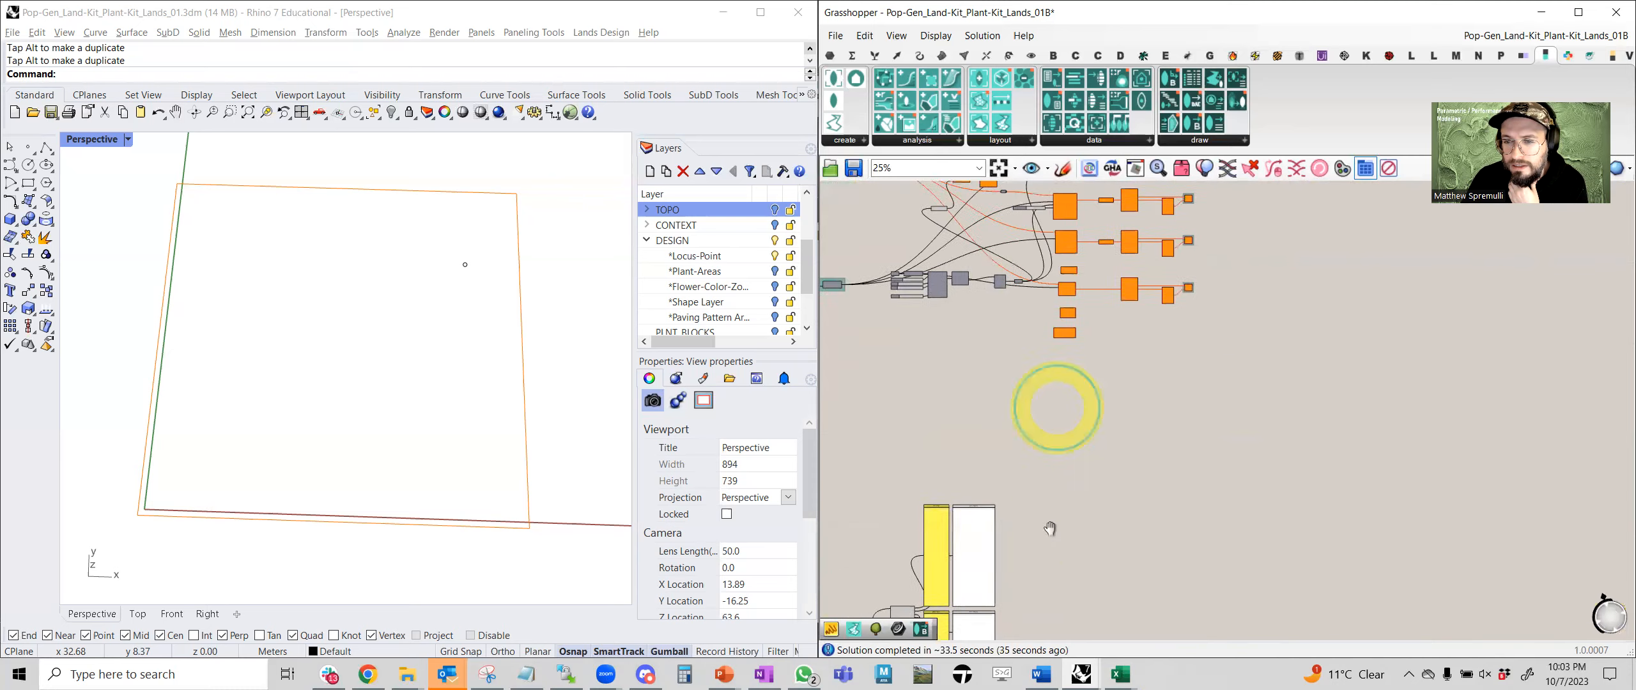
pyautogui.scroll(-3, 1055, 288)
pyautogui.moveTo(1015, 274); pyautogui.dragTo(1022, 377, button='right')
pyautogui.scroll(3, 957, 493)
pyautogui.scroll(2, 1195, 382)
pyautogui.scroll(5, 1022, 377)
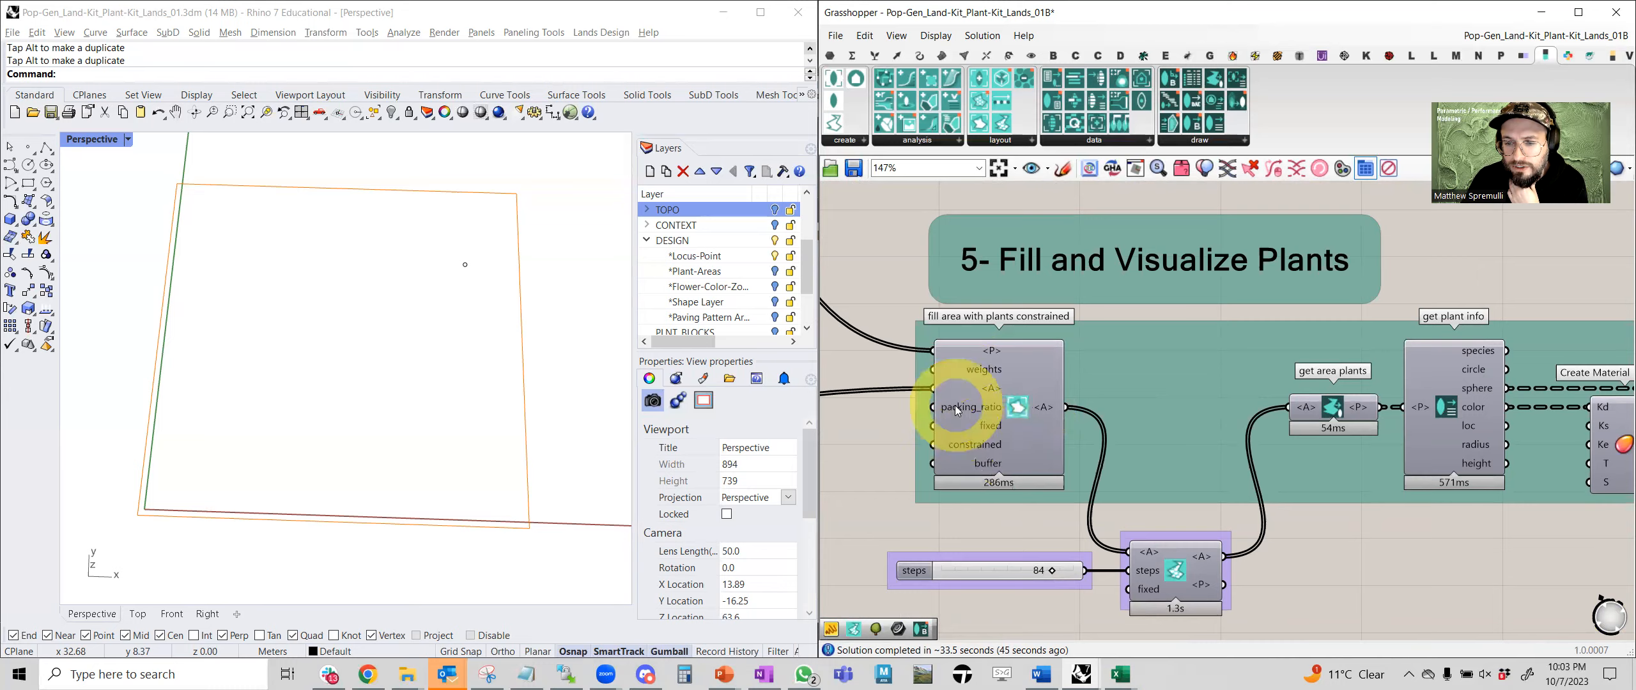
pyautogui.scroll(-2, 955, 405)
pyautogui.moveTo(920, 407); pyautogui.dragTo(1303, 452, button='right')
pyautogui.scroll(-10, 1342, 451)
pyautogui.moveTo(1178, 521); pyautogui.dragTo(1104, 286, button='right')
pyautogui.moveTo(1194, 475); pyautogui.dragTo(1135, 329, button='right')
pyautogui.moveTo(1082, 514)
pyautogui.mouseDown(button='right')
pyautogui.moveTo(1110, 458)
pyautogui.moveTo(1126, 476)
pyautogui.moveTo(1106, 541)
pyautogui.moveTo(1033, 457)
pyautogui.moveTo(1161, 377)
pyautogui.moveTo(1092, 333)
pyautogui.moveTo(1155, 413)
pyautogui.mouseUp(button='right')
pyautogui.scroll(10, 1093, 334)
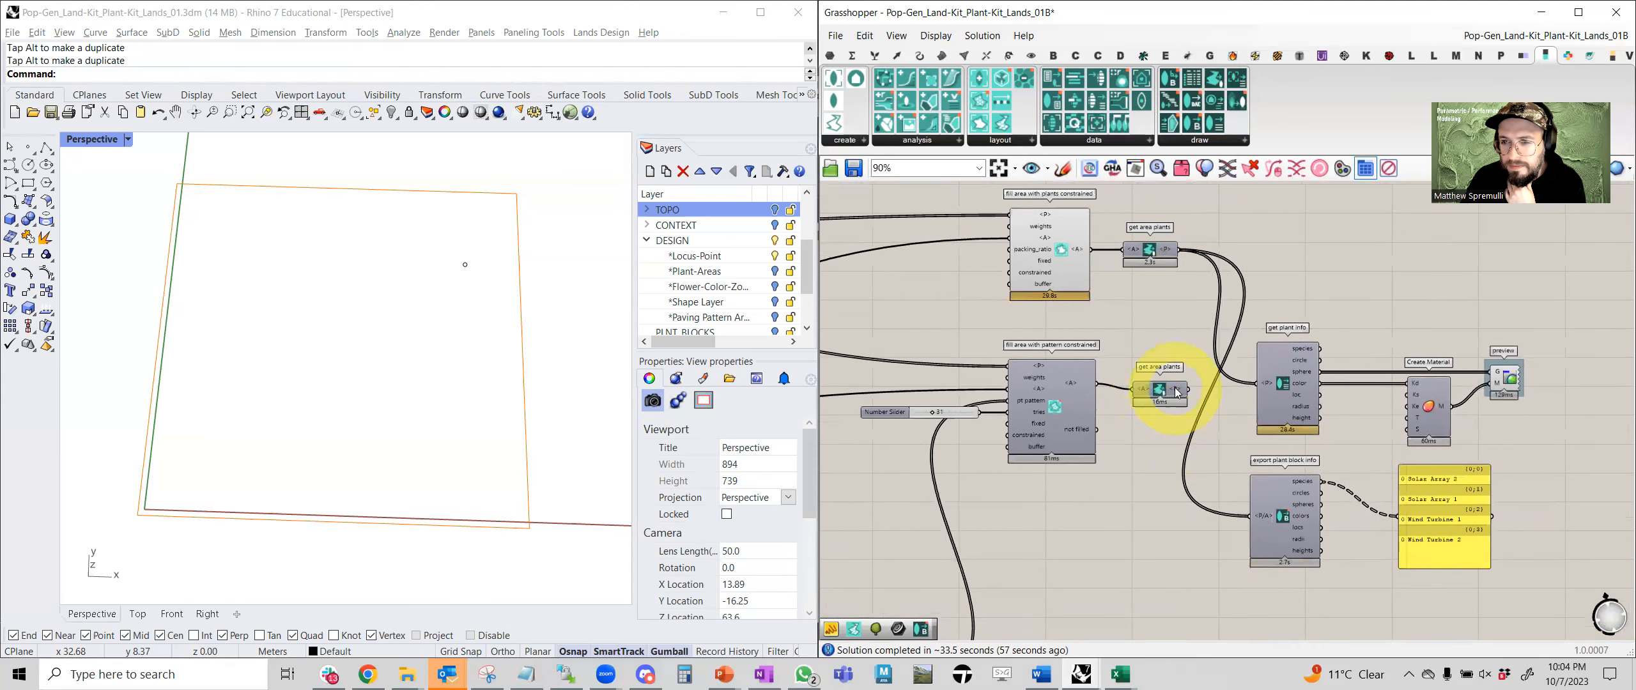
# Disable fill area with pattern constrained, its number slider and get area plants, along with the pattern components feeding it.
pyautogui.moveTo(1148, 472); pyautogui.dragTo(896, 344)
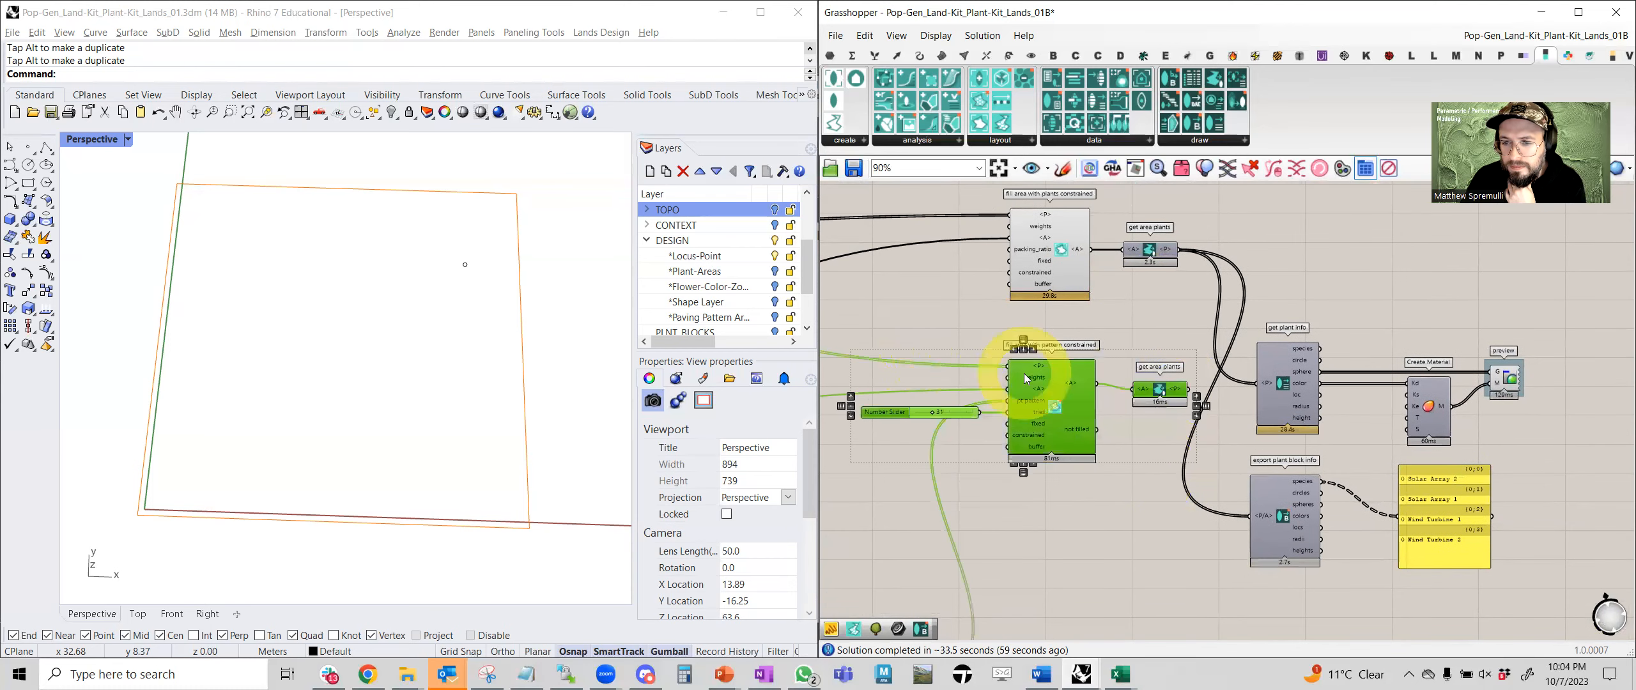
pyautogui.scroll(-4, 1086, 372)
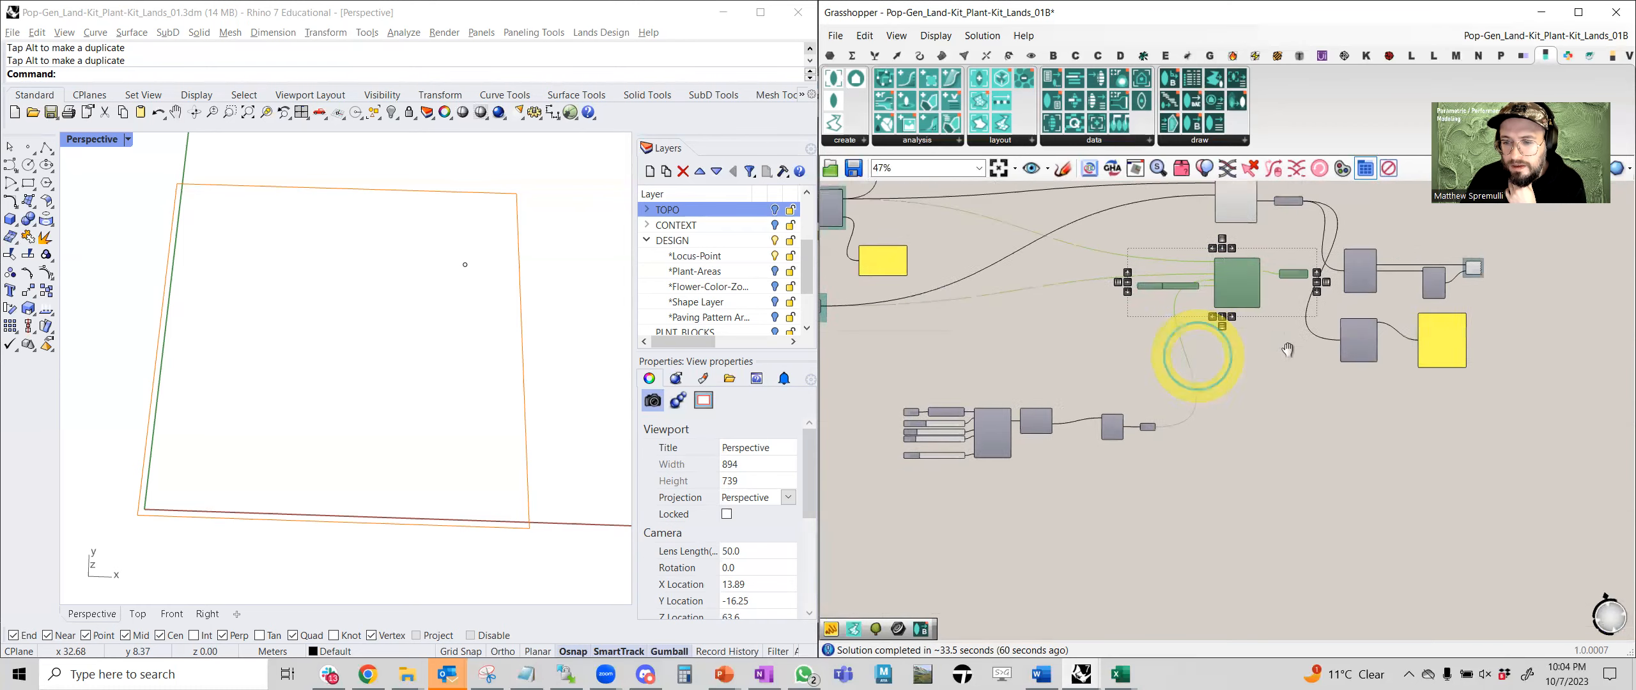
pyautogui.hotkey('ctrl', 'g')
pyautogui.middleClick(1158, 406)
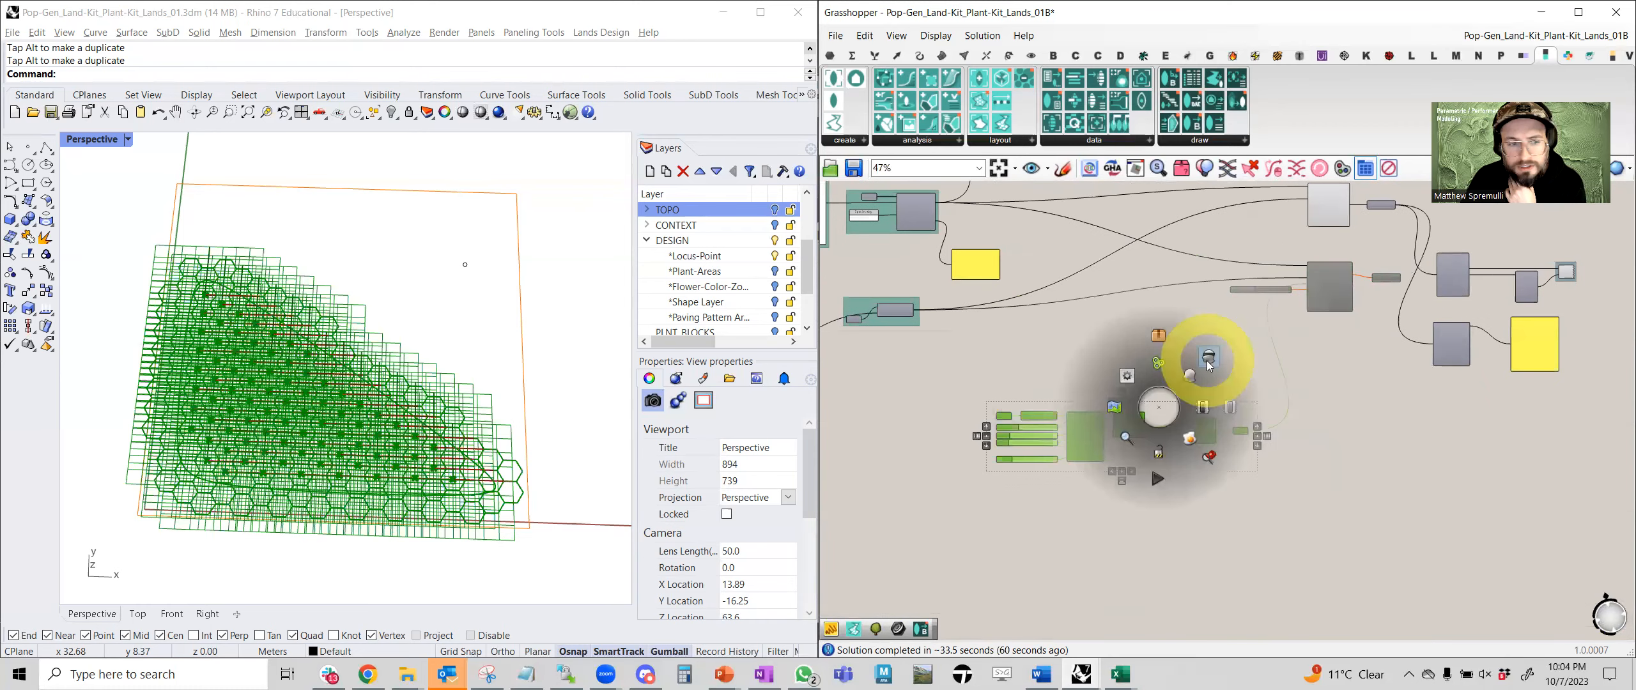
pyautogui.click(1196, 361)
pyautogui.middleClick(1190, 366)
pyautogui.click(1253, 366)
# Highlight the get plant info geometry and examine the filled objects up close in the Rhino perspective view.
pyautogui.moveTo(1355, 344); pyautogui.dragTo(1096, 440, button='right')
pyautogui.scroll(5, 1128, 300)
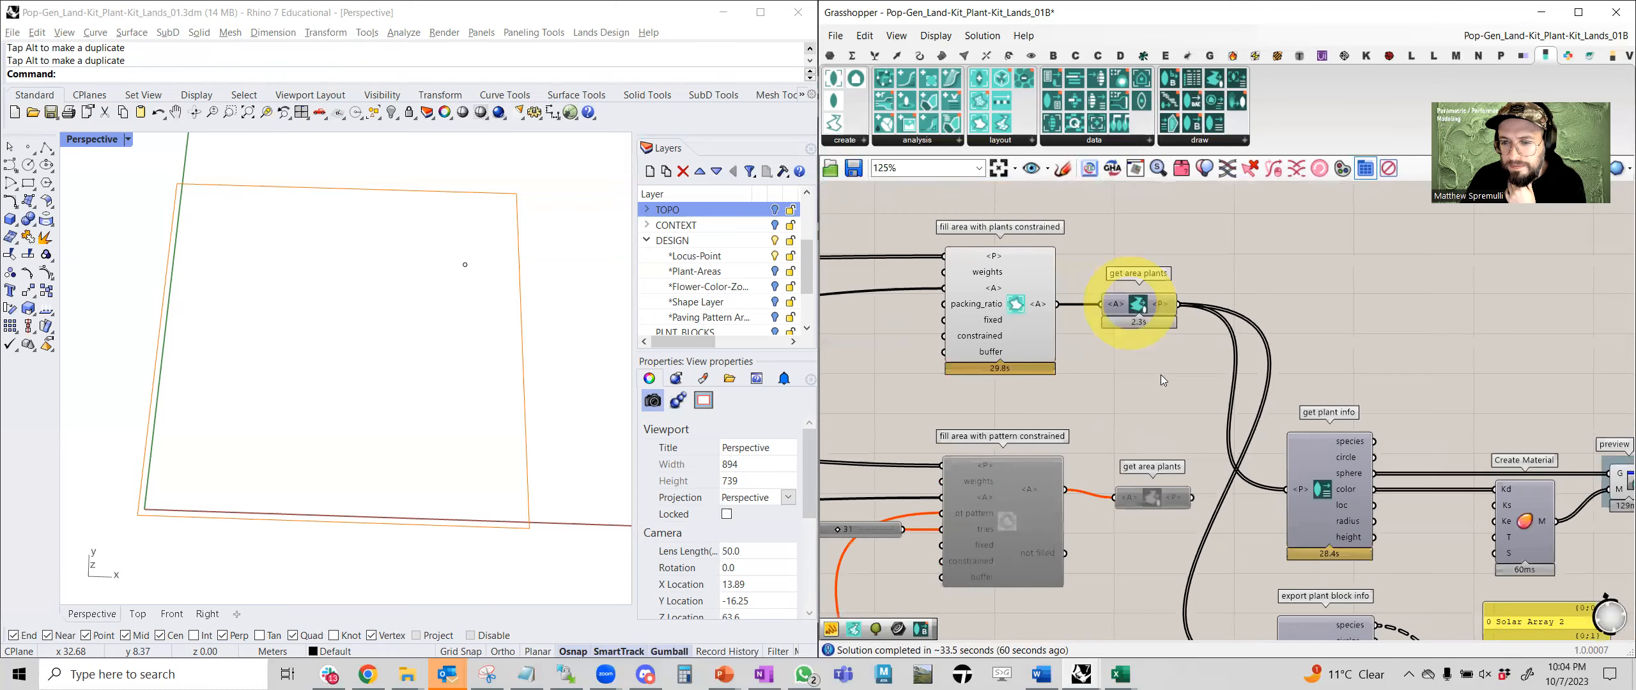
pyautogui.moveTo(1238, 442); pyautogui.dragTo(1113, 402, button='right')
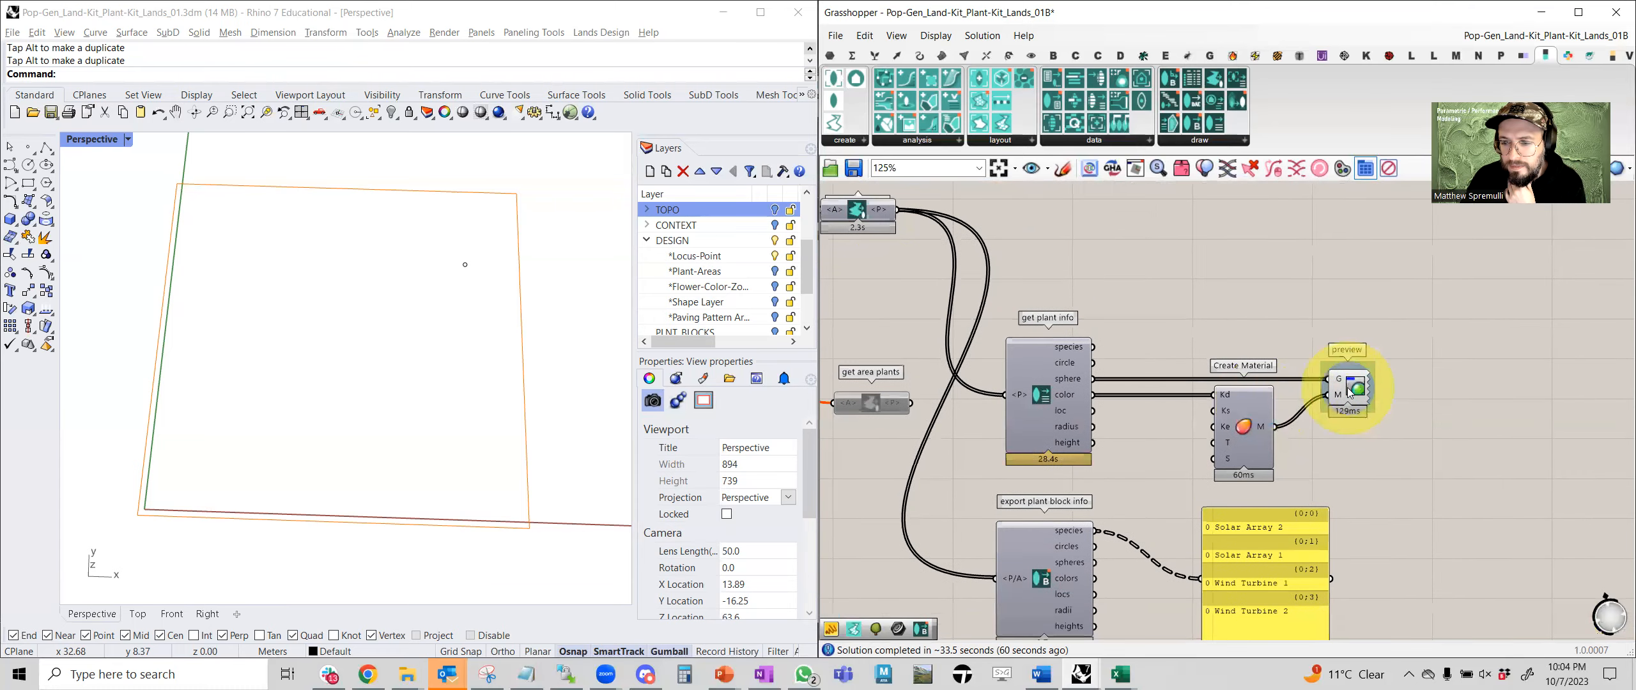
pyautogui.click(1078, 378)
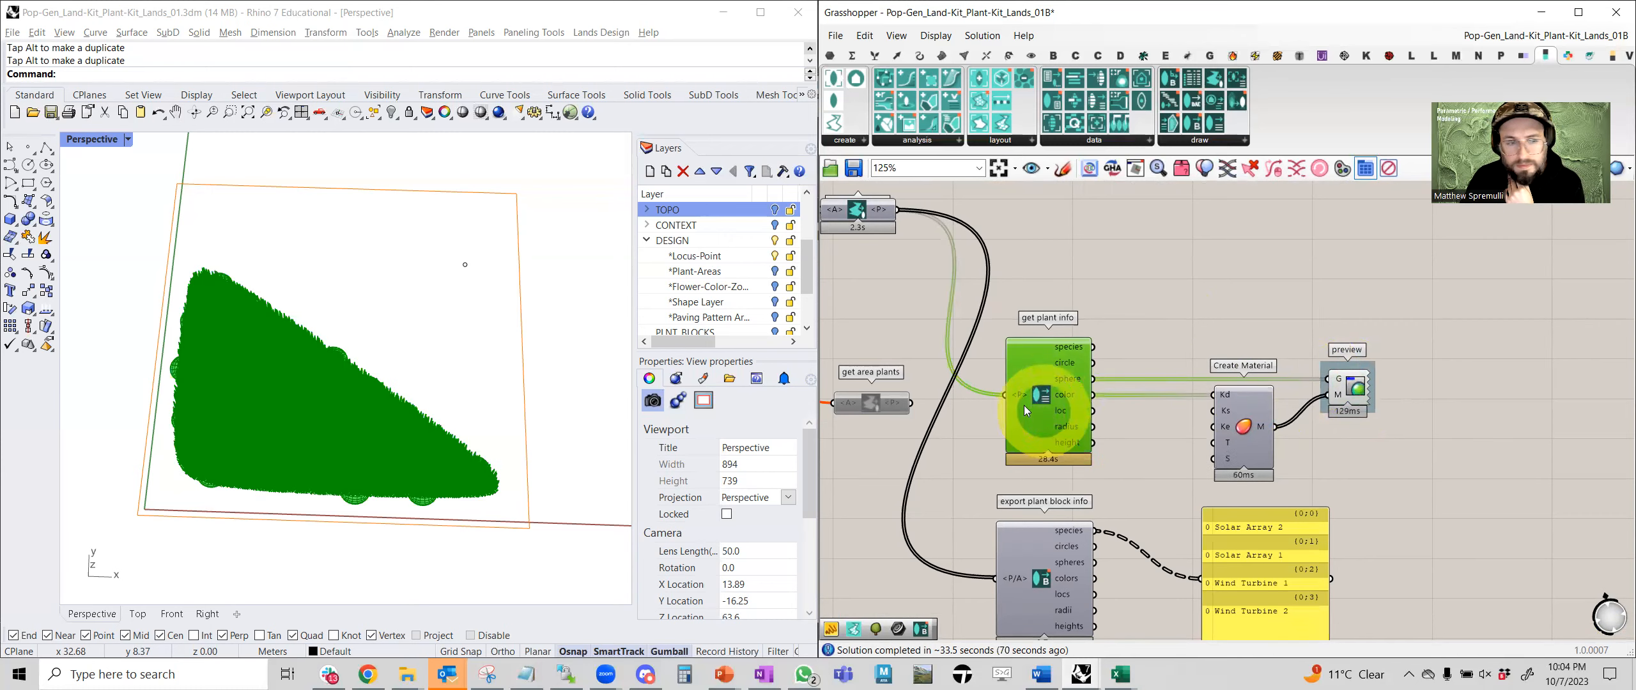
pyautogui.moveTo(446, 391); pyautogui.dragTo(506, 385, button='right')
pyautogui.scroll(5, 506, 385)
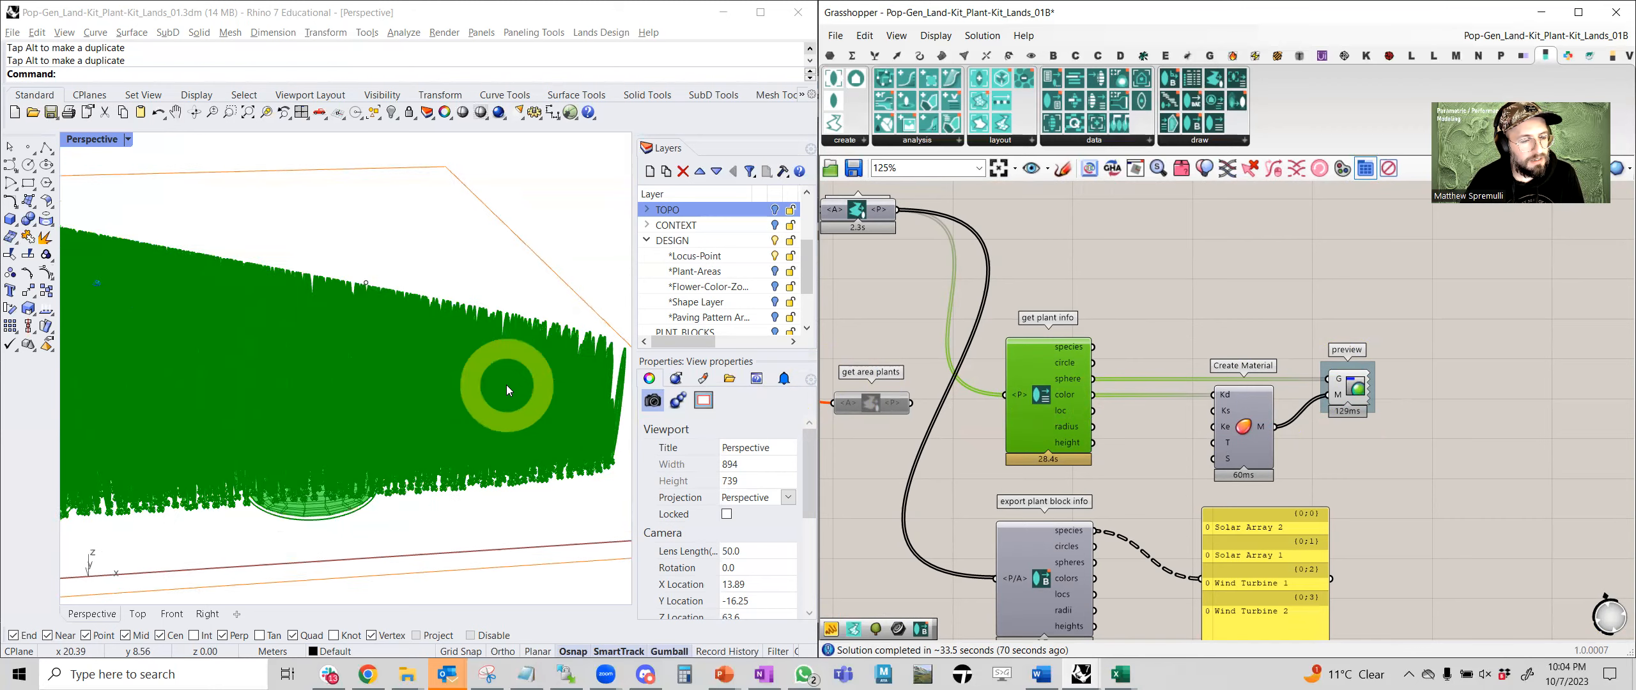
pyautogui.scroll(1, 506, 385)
pyautogui.moveTo(507, 385); pyautogui.dragTo(506, 384, button='right')
pyautogui.scroll(1, 506, 384)
pyautogui.scroll(4, 506, 385)
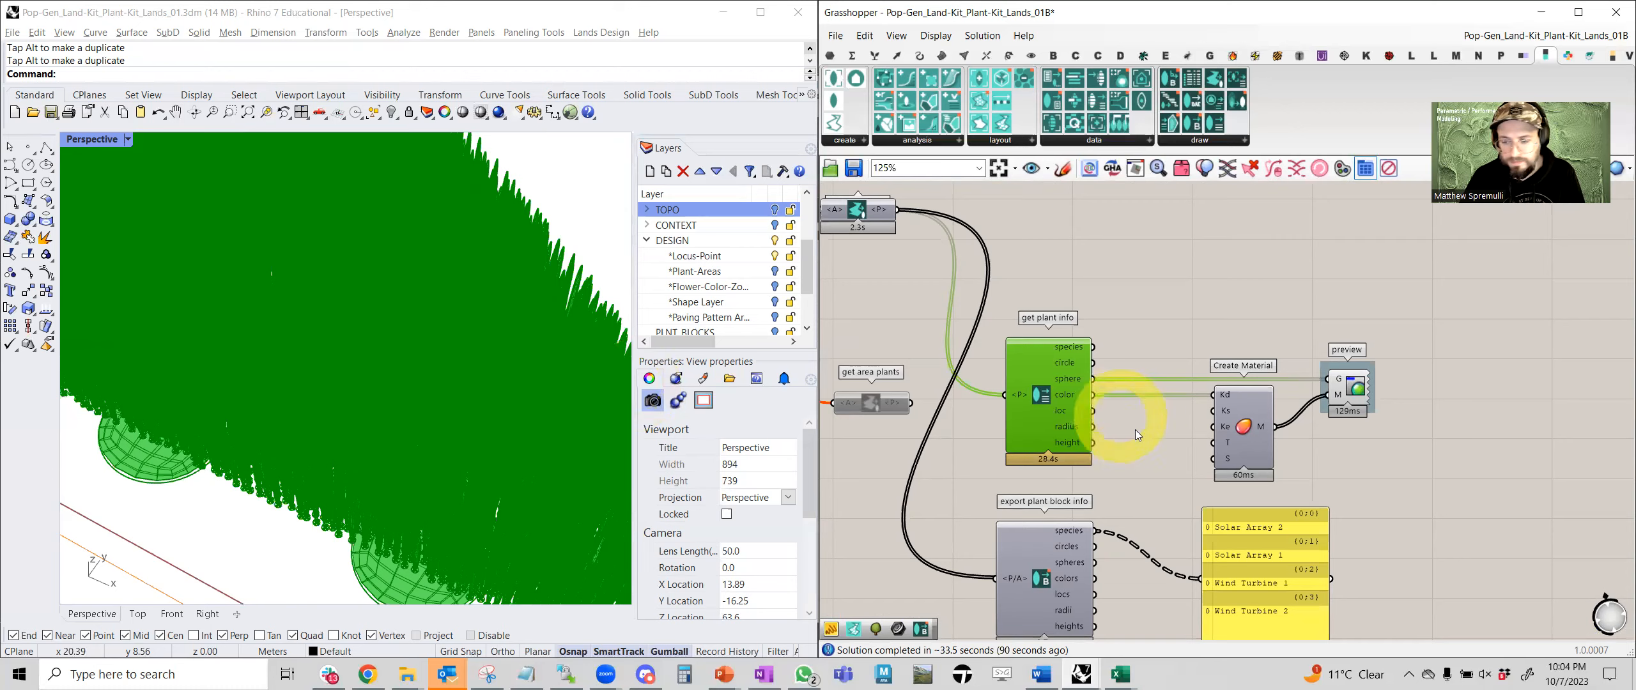
# Examine the solar arrays' radius and self_spacing attributes from get current plant data and compare them with the filled area in Rhino.
pyautogui.scroll(-3, 1129, 393)
pyautogui.moveTo(1025, 328); pyautogui.dragTo(1282, 416, button='right')
pyautogui.scroll(3, 1166, 391)
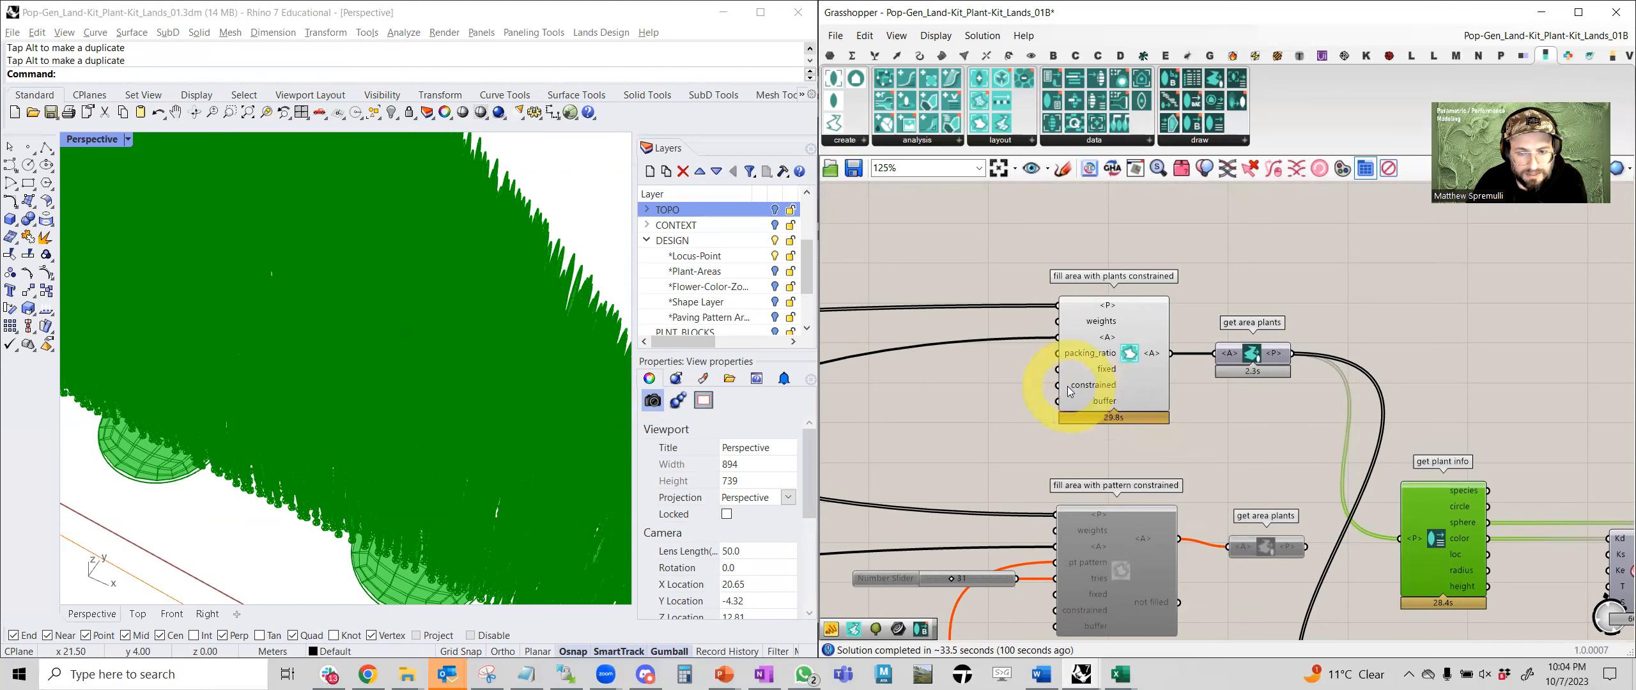
pyautogui.scroll(-4, 1066, 380)
pyautogui.moveTo(920, 323); pyautogui.dragTo(1273, 443, button='right')
pyautogui.moveTo(1173, 322); pyautogui.dragTo(1184, 328, button='right')
pyautogui.moveTo(1088, 414); pyautogui.dragTo(1016, 537, button='right')
pyautogui.scroll(4, 984, 380)
pyautogui.moveTo(977, 379); pyautogui.dragTo(924, 426, button='right')
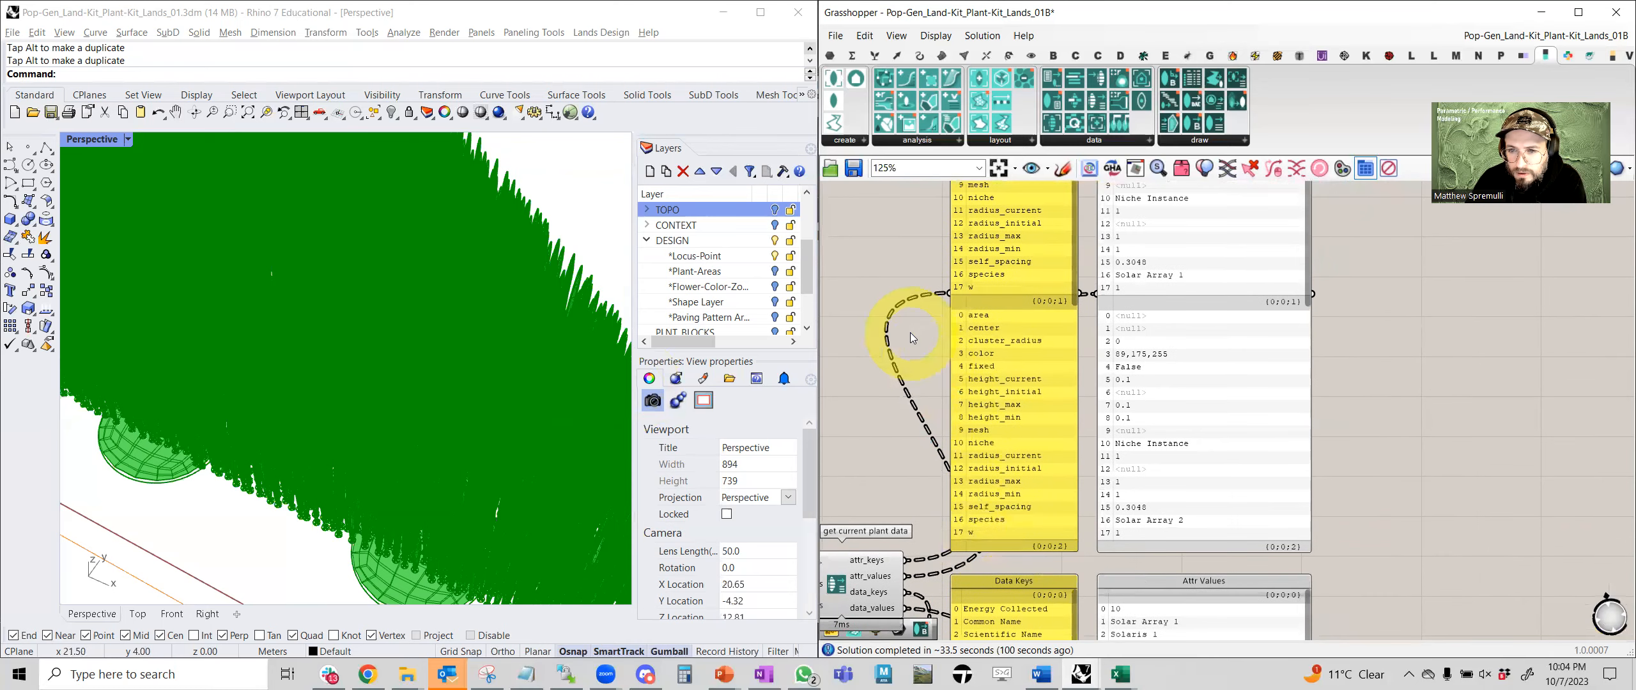
pyautogui.moveTo(893, 336); pyautogui.dragTo(879, 412, button='right')
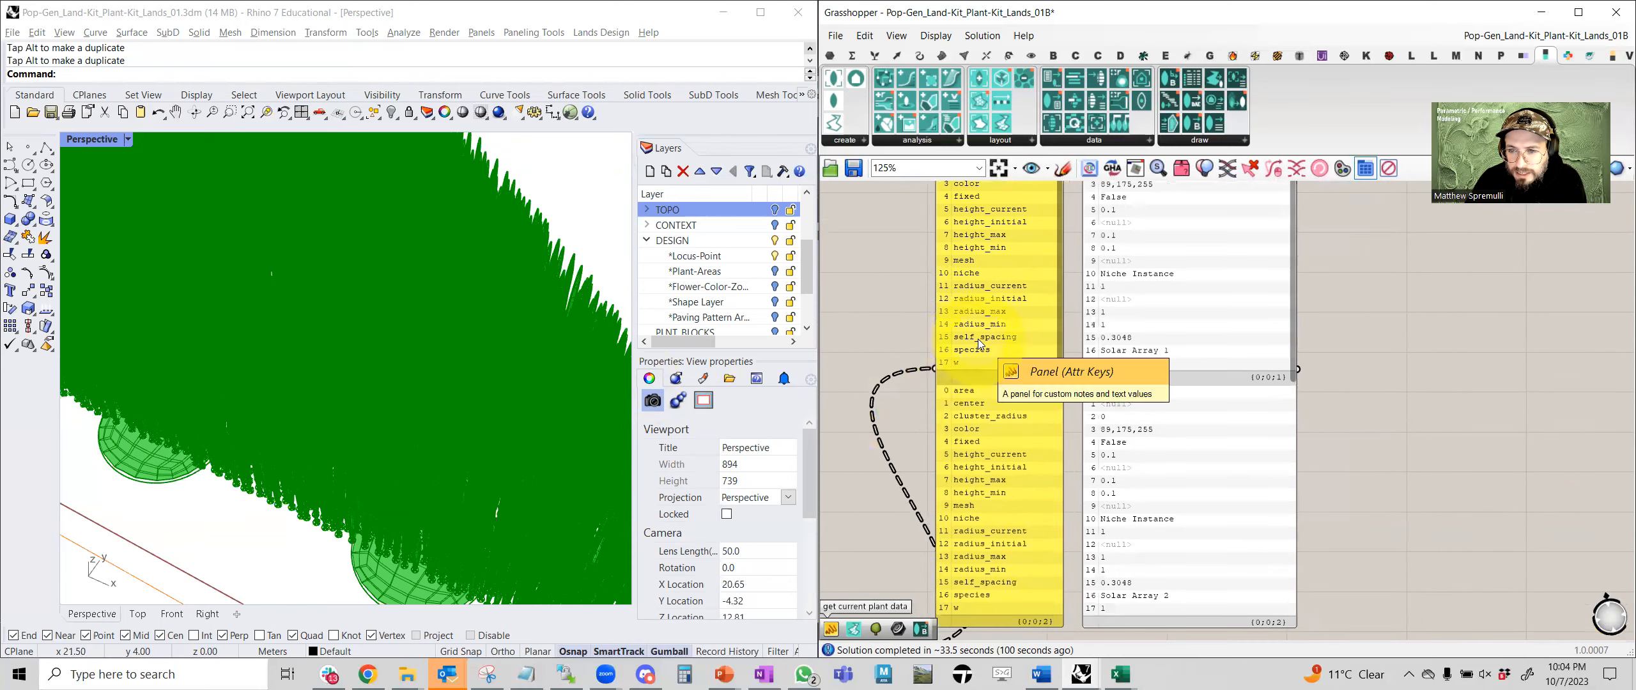
pyautogui.scroll(1, 1122, 346)
pyautogui.scroll(2, 1123, 346)
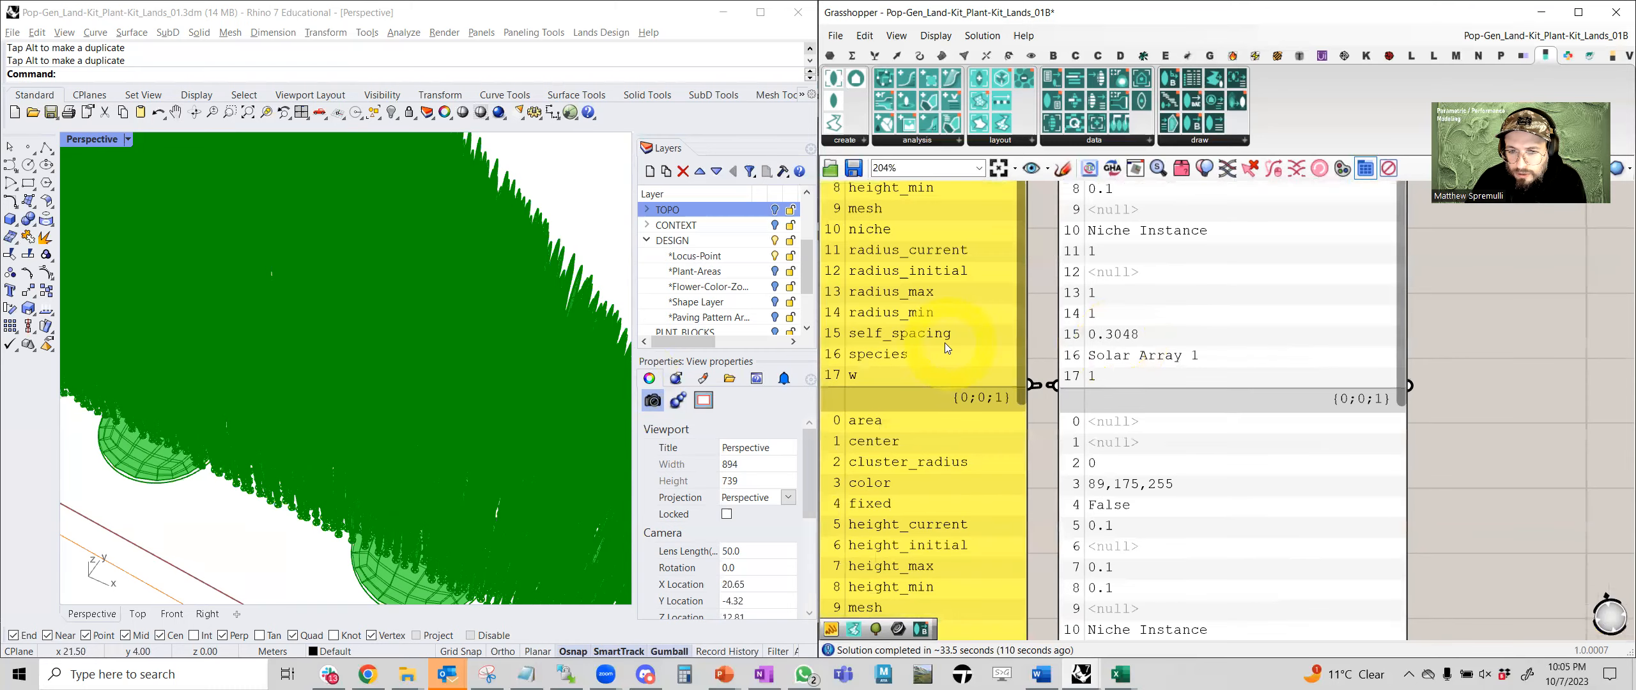
pyautogui.scroll(-3, 1131, 341)
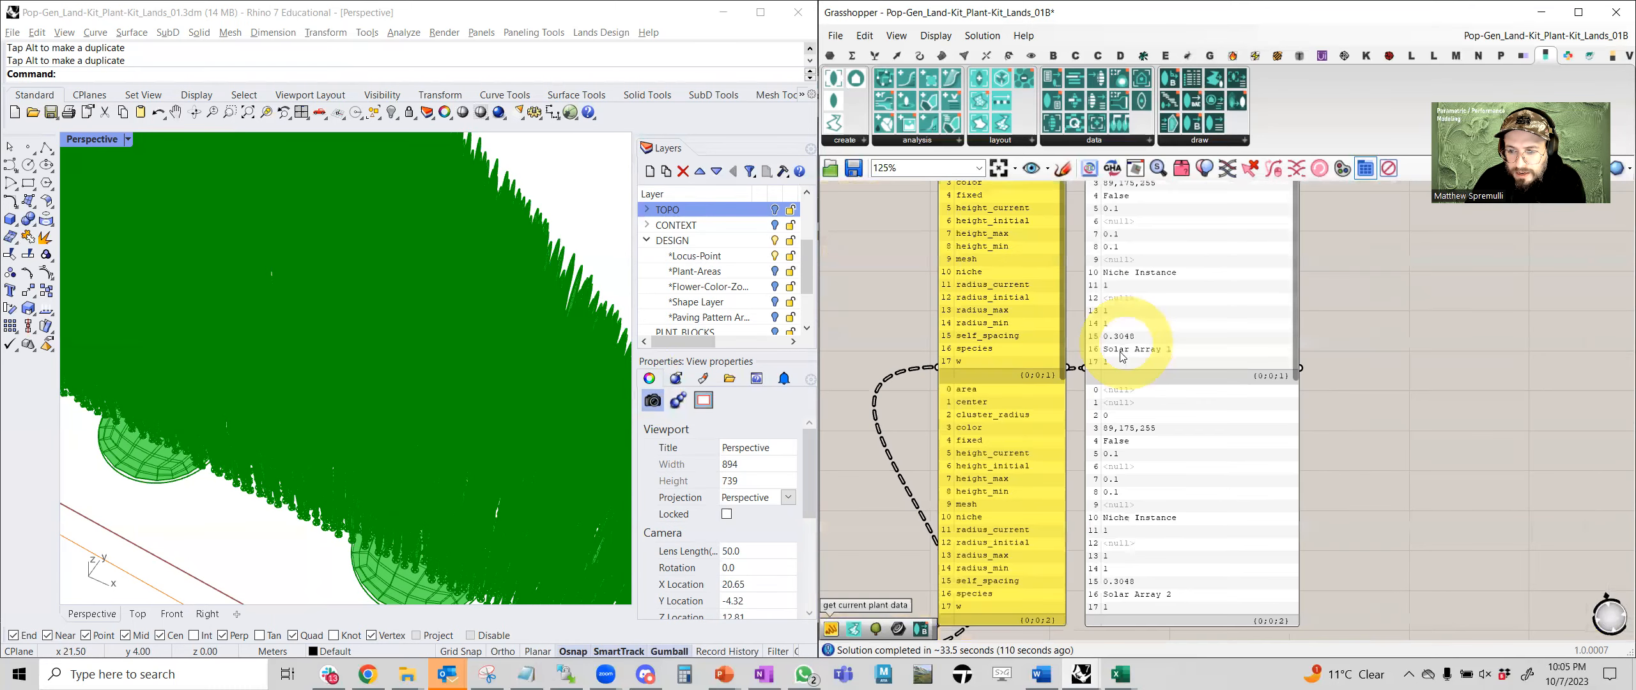
pyautogui.moveTo(1404, 479); pyautogui.dragTo(1410, 407, button='right')
pyautogui.scroll(2, 1085, 525)
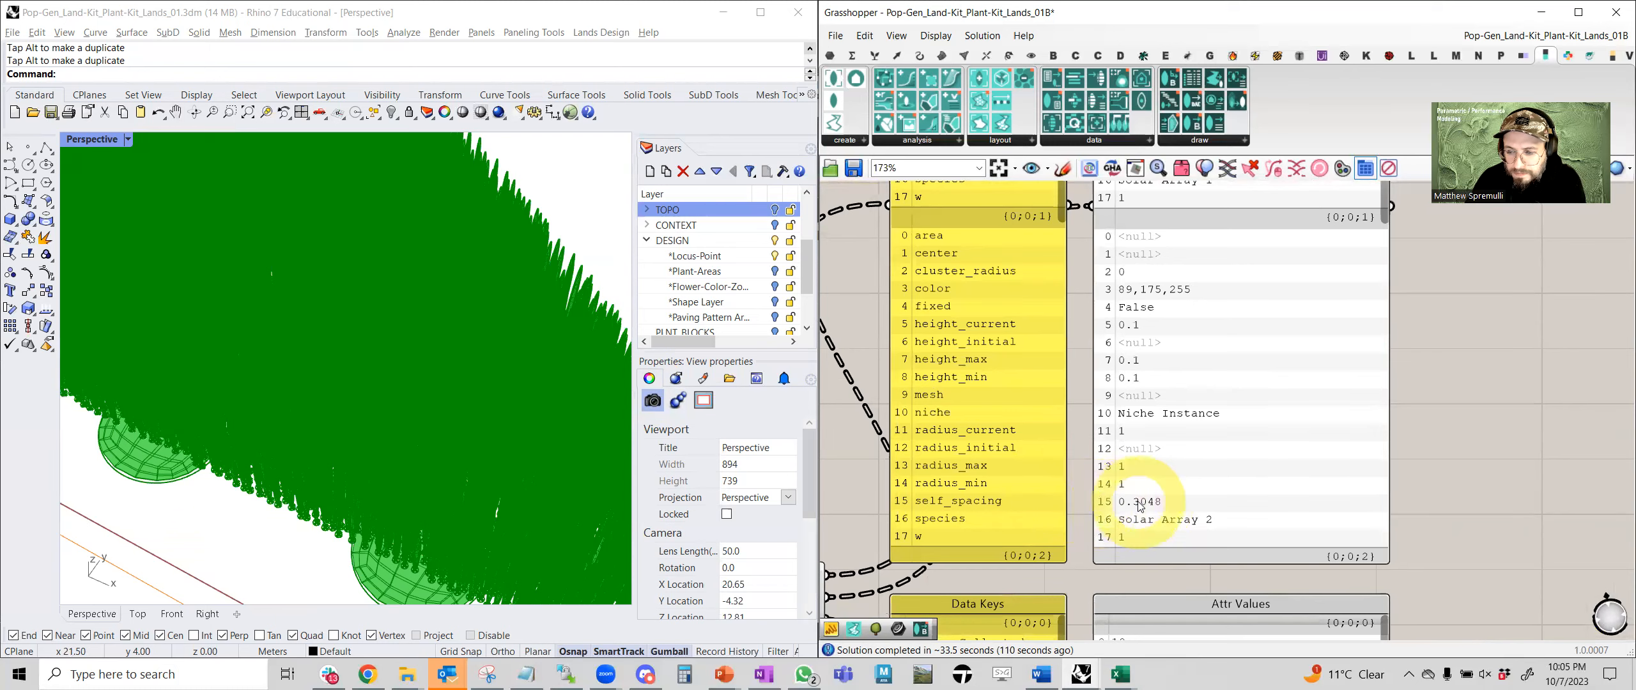
pyautogui.scroll(-5, 1087, 511)
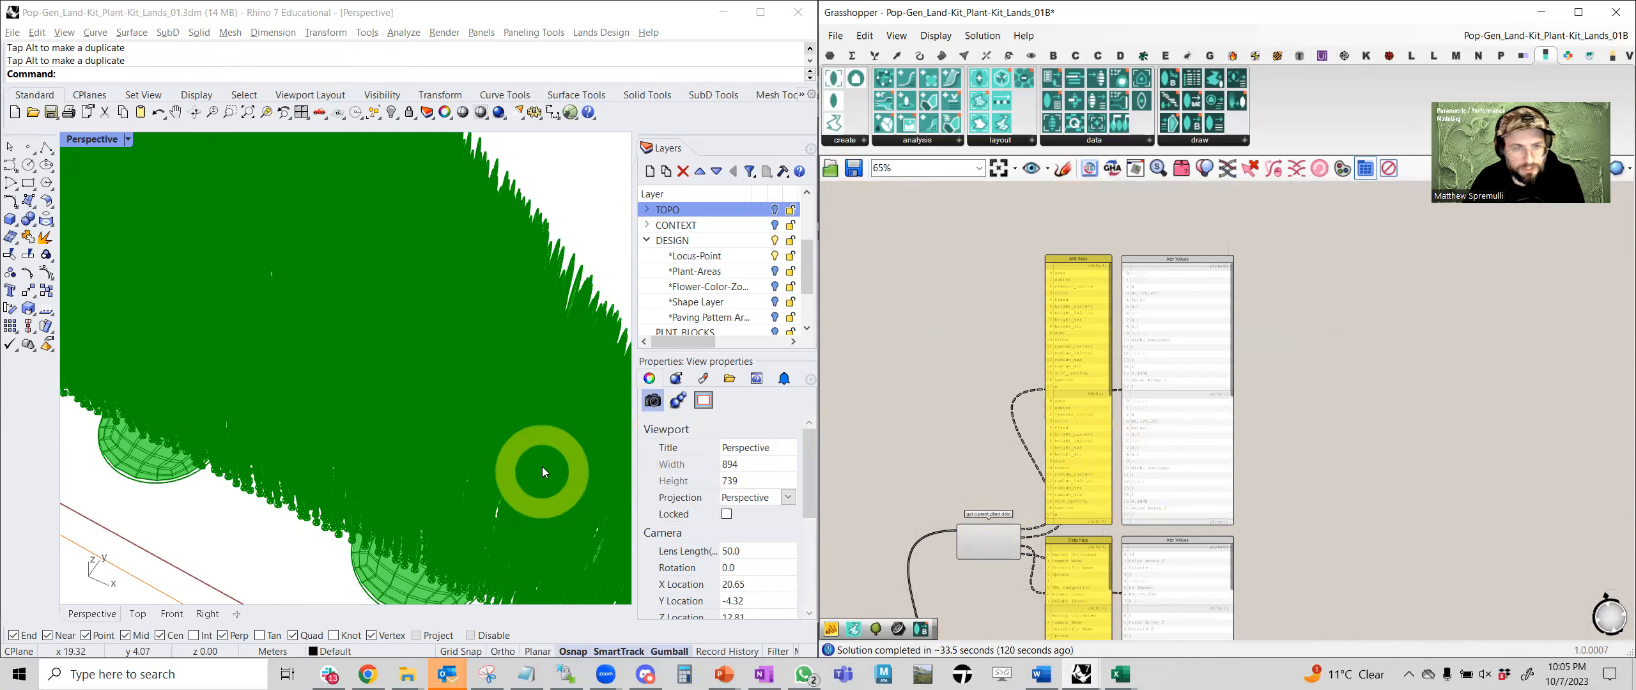
pyautogui.scroll(-4, 527, 364)
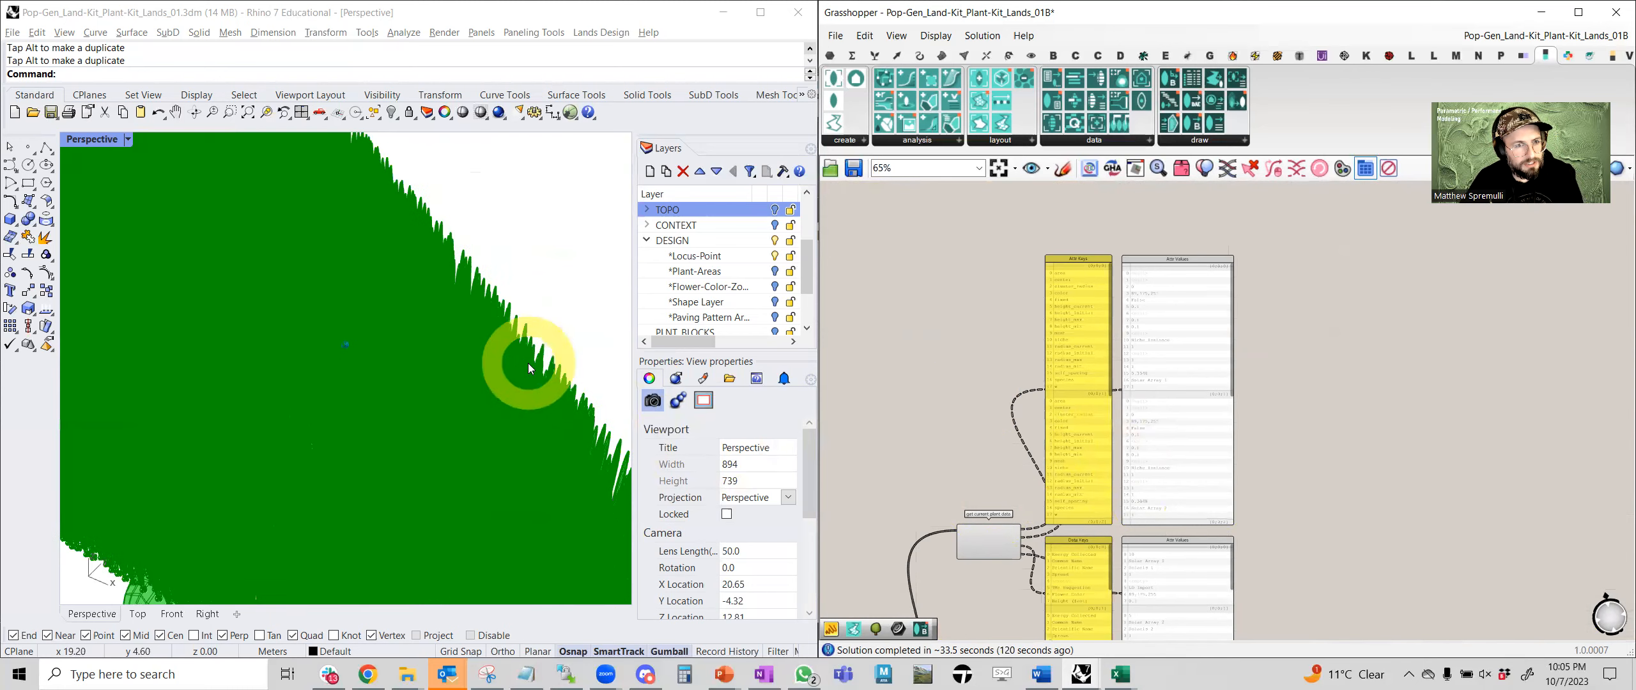
pyautogui.scroll(-2, 528, 368)
pyautogui.scroll(6, 527, 369)
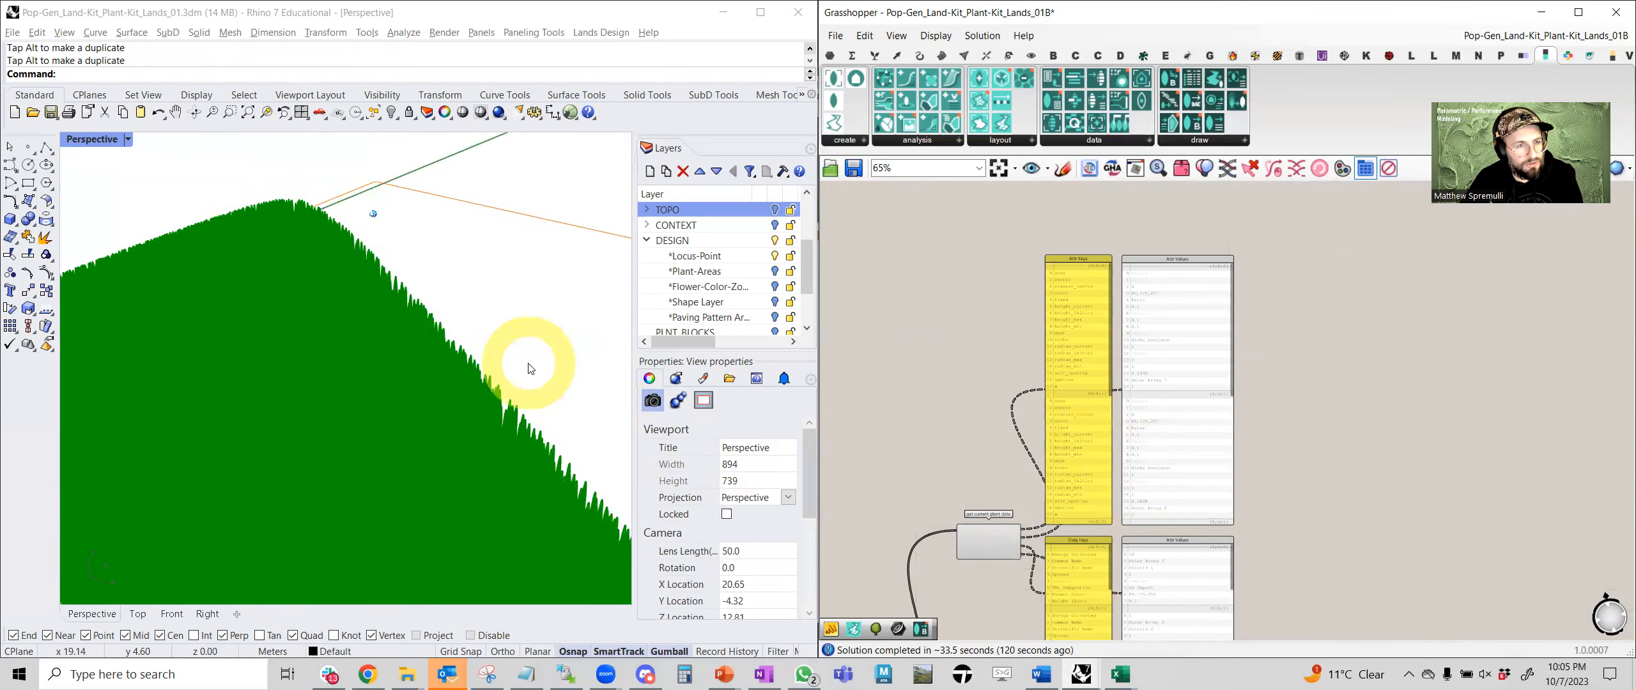
pyautogui.scroll(-1, 528, 363)
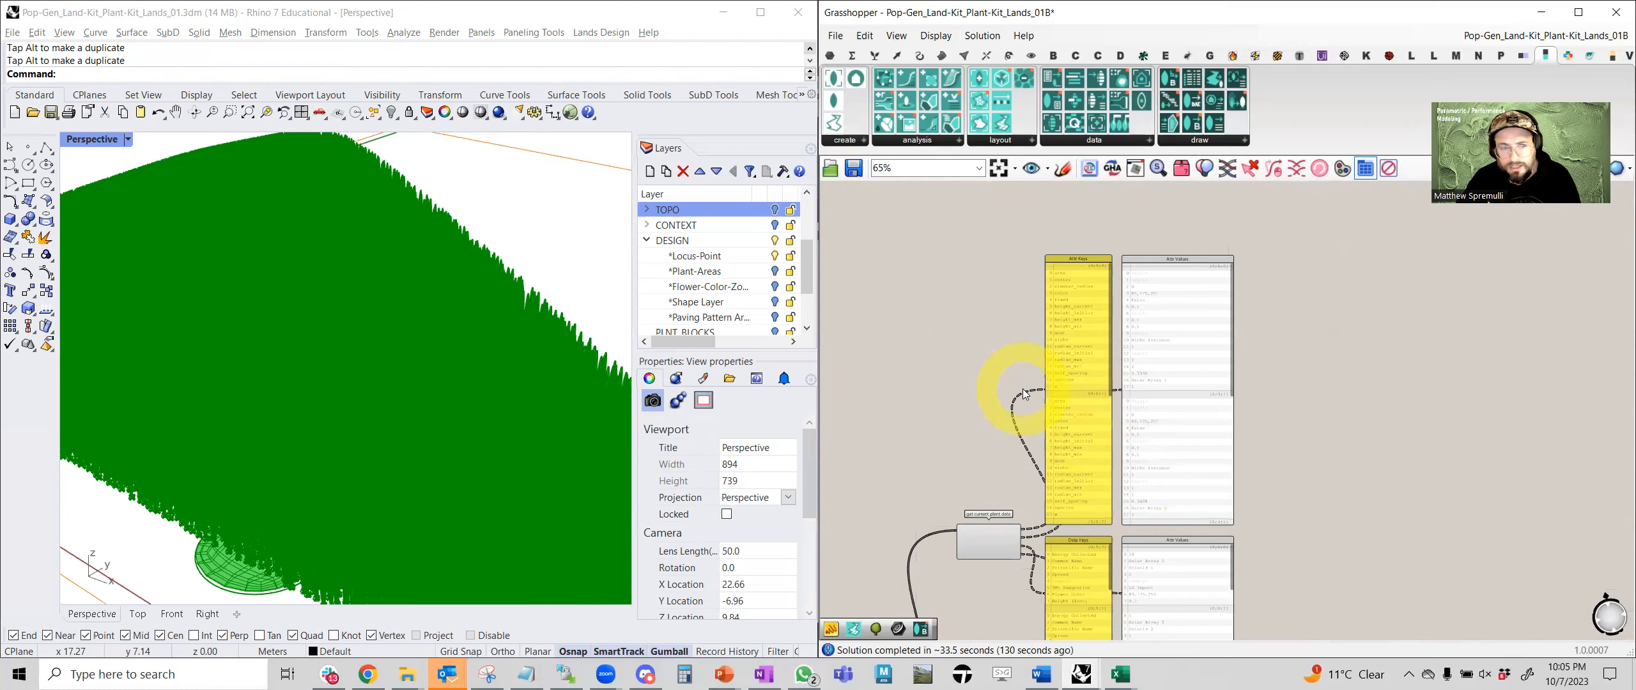
# Examine the Data Keys and Attr Values panels of the plant-based example in the 4- Define Plants: CSV Import section.
pyautogui.scroll(-8, 1022, 389)
pyautogui.moveTo(1022, 389); pyautogui.dragTo(968, 336, button='right')
pyautogui.scroll(10, 1023, 303)
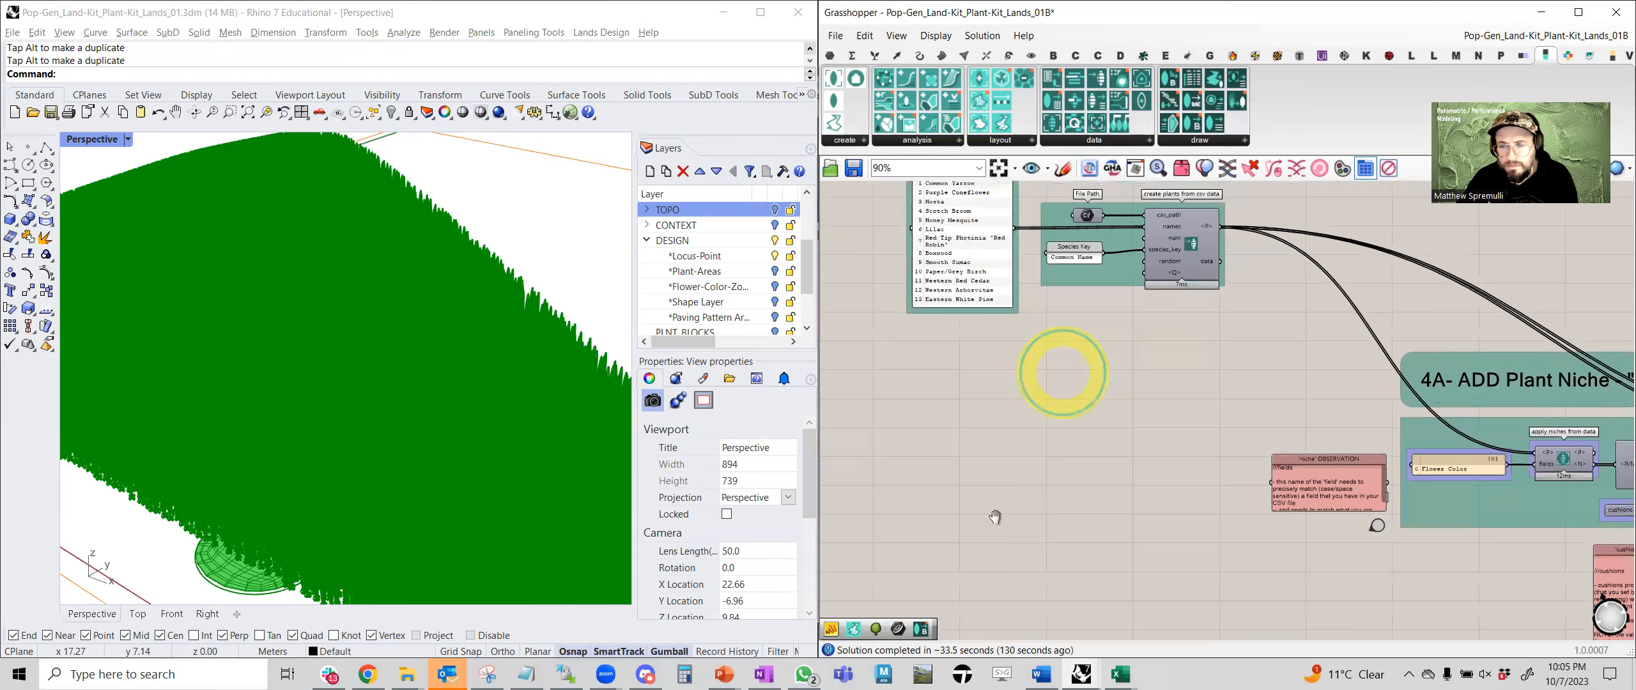
pyautogui.moveTo(1059, 369); pyautogui.dragTo(986, 537, button='right')
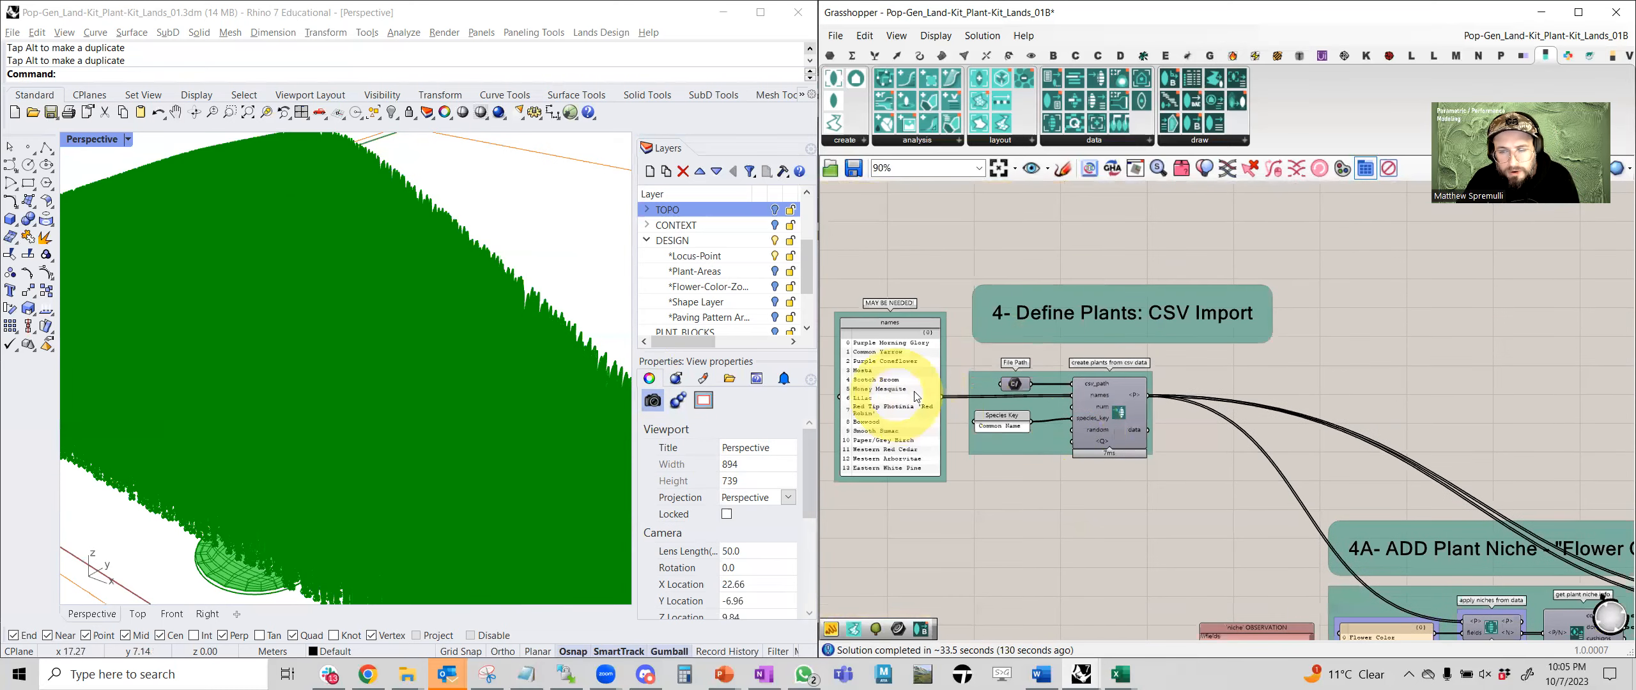
pyautogui.scroll(-10, 1001, 382)
pyautogui.moveTo(1092, 450); pyautogui.dragTo(1043, 487, button='right')
pyautogui.scroll(8, 1042, 487)
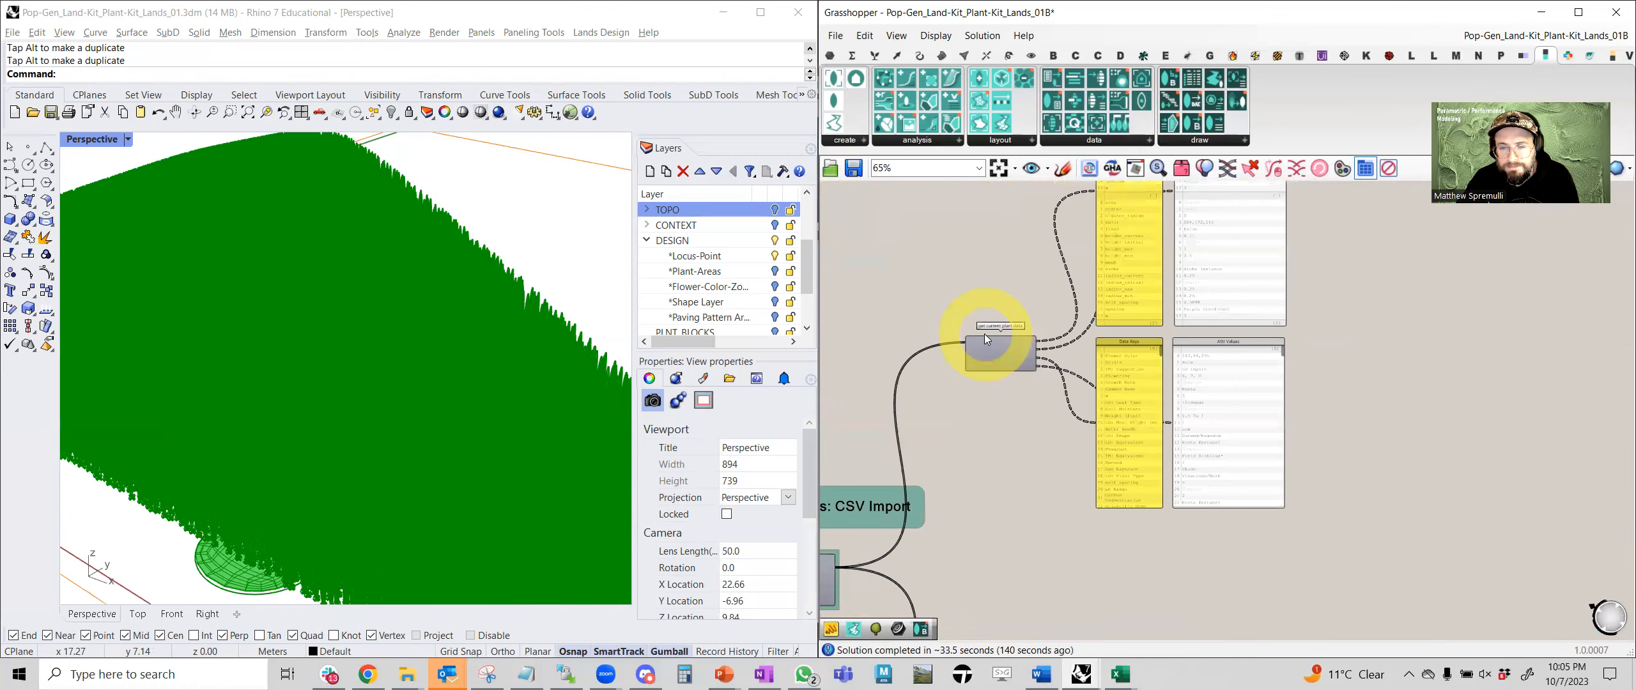
pyautogui.scroll(3, 984, 334)
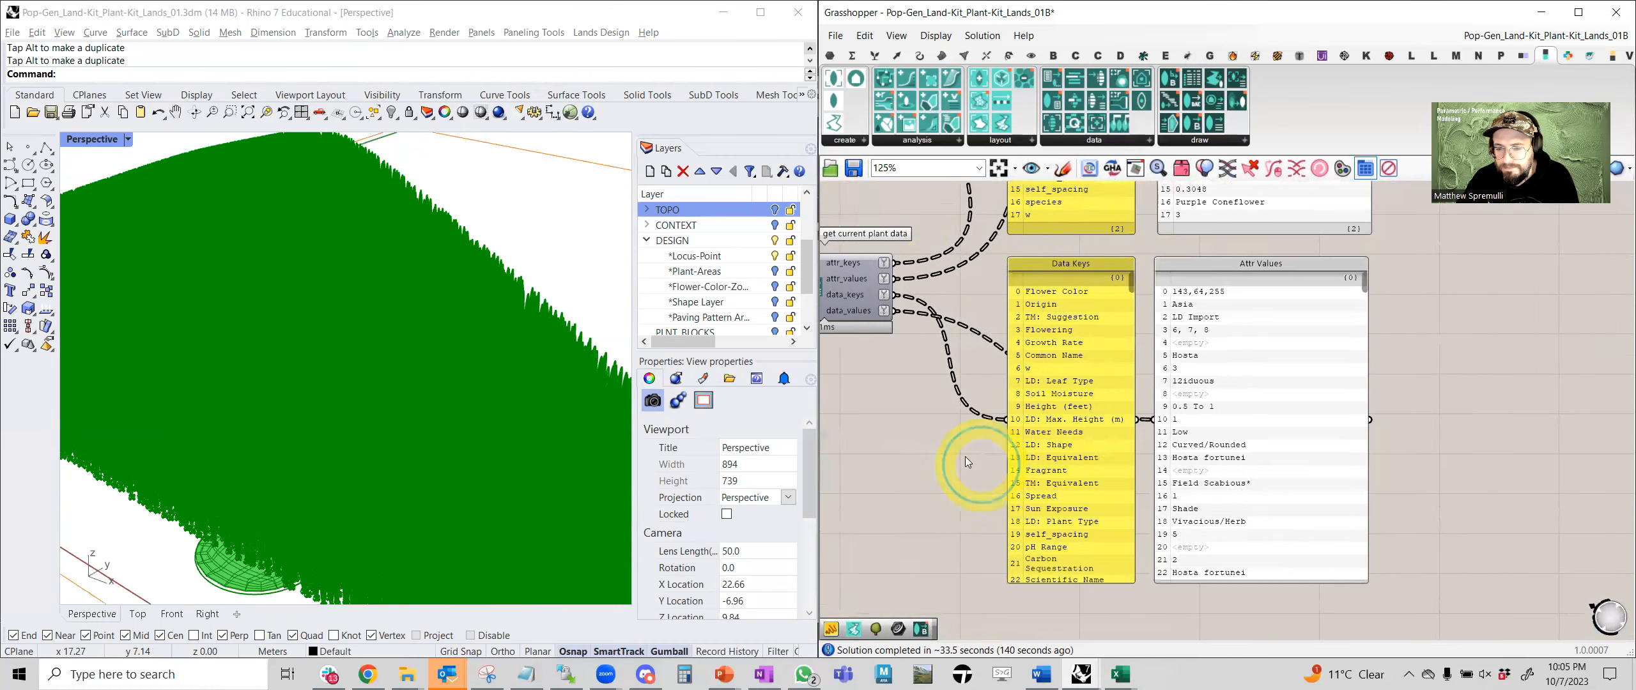
# Examine the self_spacing and radius attributes of Hosta and Purple Coneflower in the plant example's attribute panels.
pyautogui.moveTo(964, 456); pyautogui.dragTo(939, 447, button='right')
pyautogui.moveTo(939, 319); pyautogui.dragTo(890, 526, button='right')
pyautogui.moveTo(888, 326); pyautogui.dragTo(894, 519, button='right')
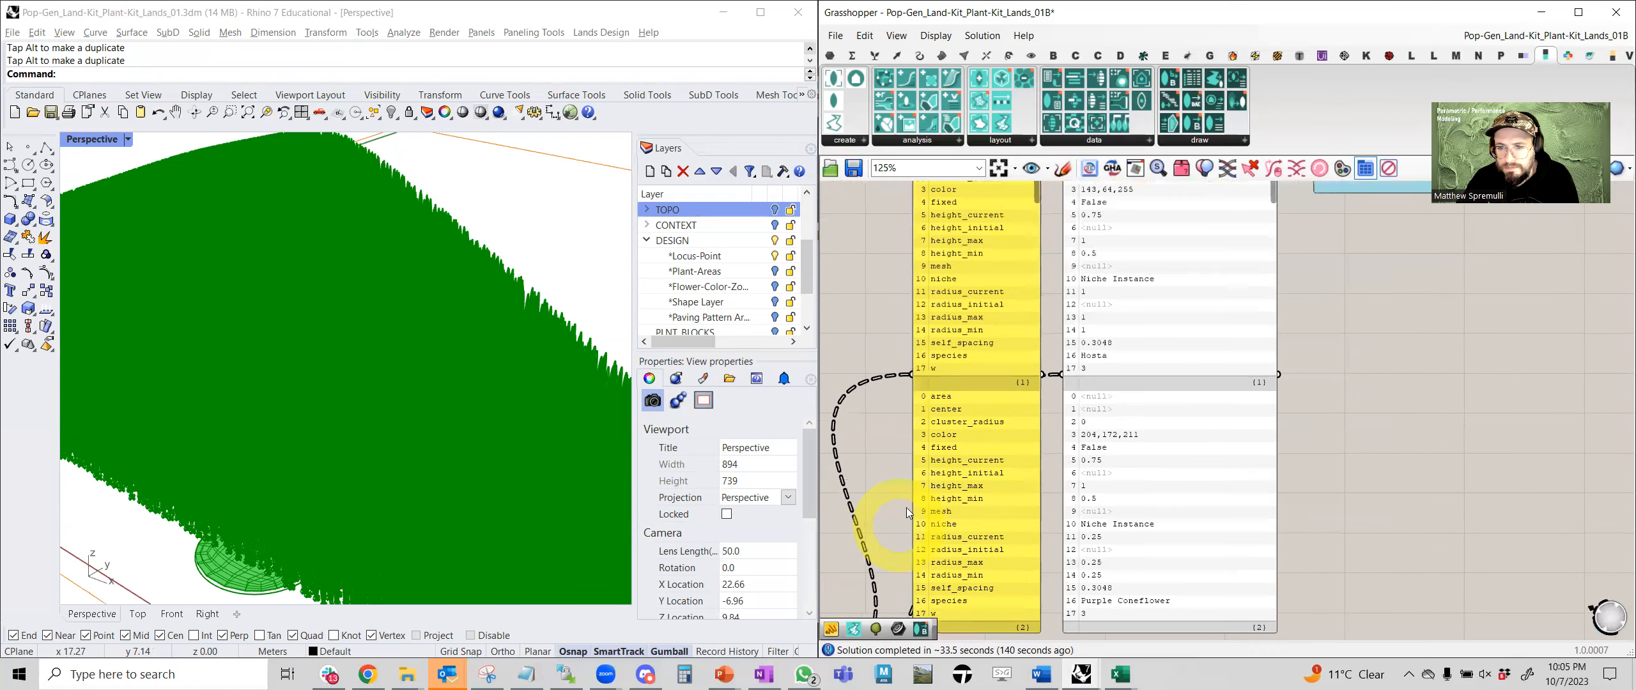
pyautogui.moveTo(937, 362); pyautogui.dragTo(926, 279, button='right')
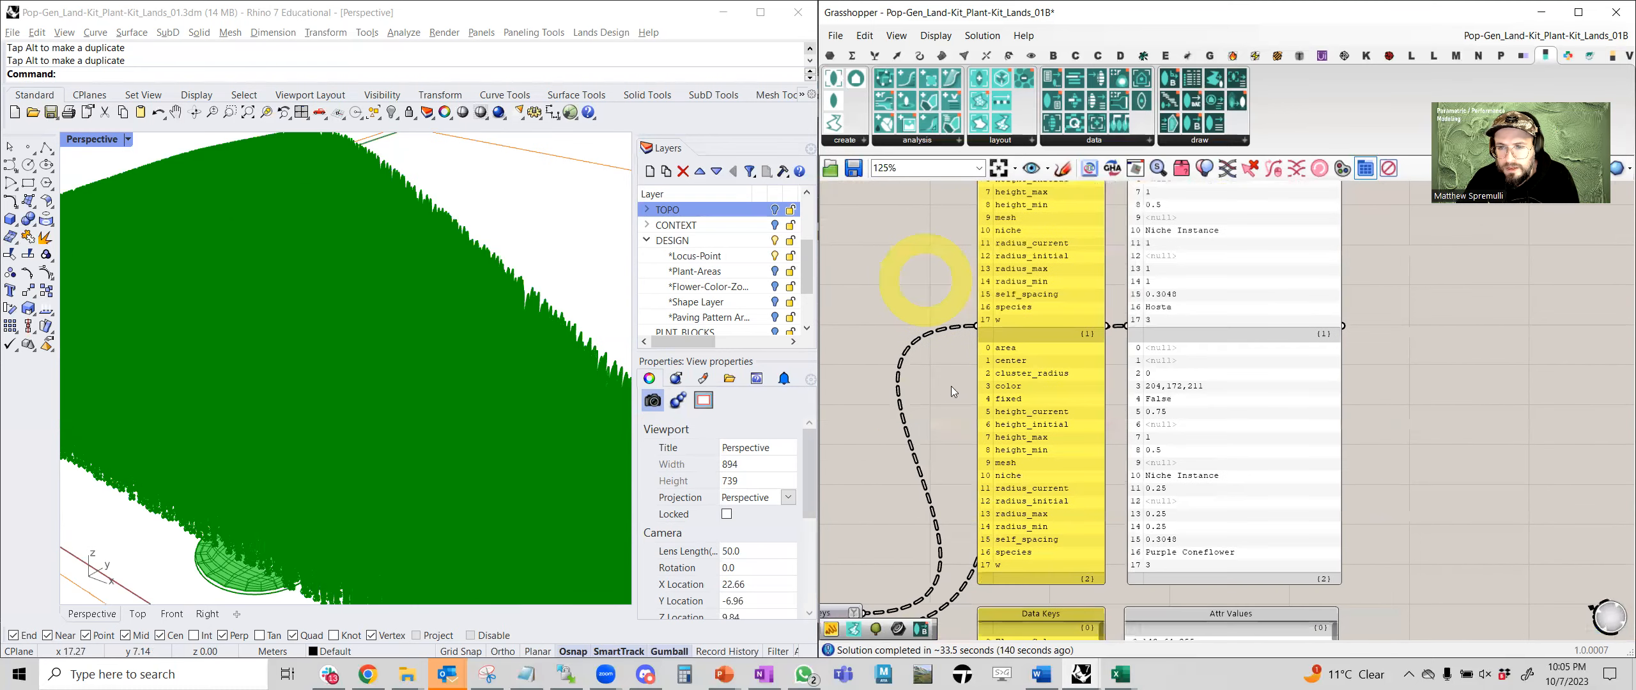
pyautogui.moveTo(952, 432); pyautogui.dragTo(950, 404, button='right')
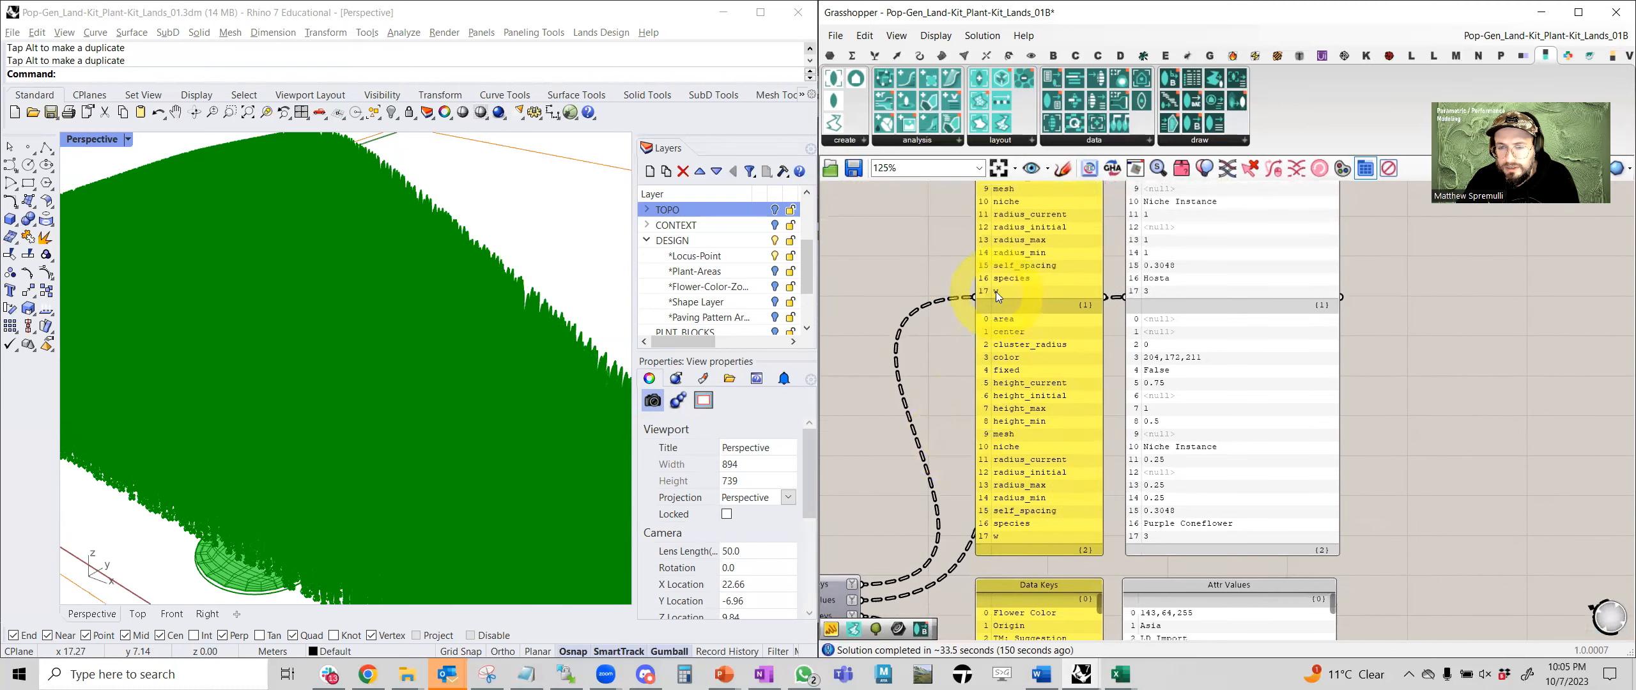
pyautogui.moveTo(937, 260); pyautogui.dragTo(938, 294, button='right')
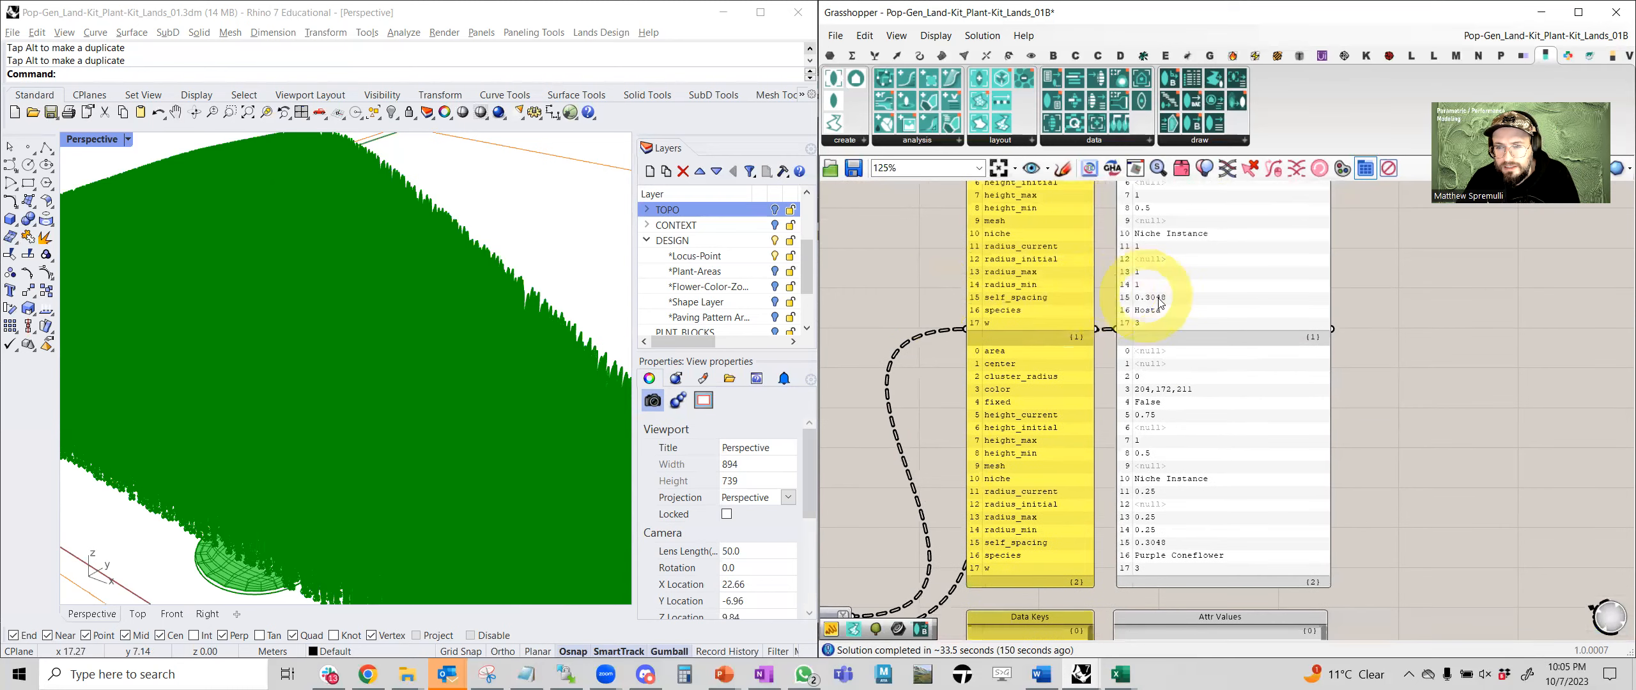
# Return to the fill-area definition and connect the pattern-constrained fill's get area plants output to the get plant info input.
pyautogui.scroll(-10, 1081, 461)
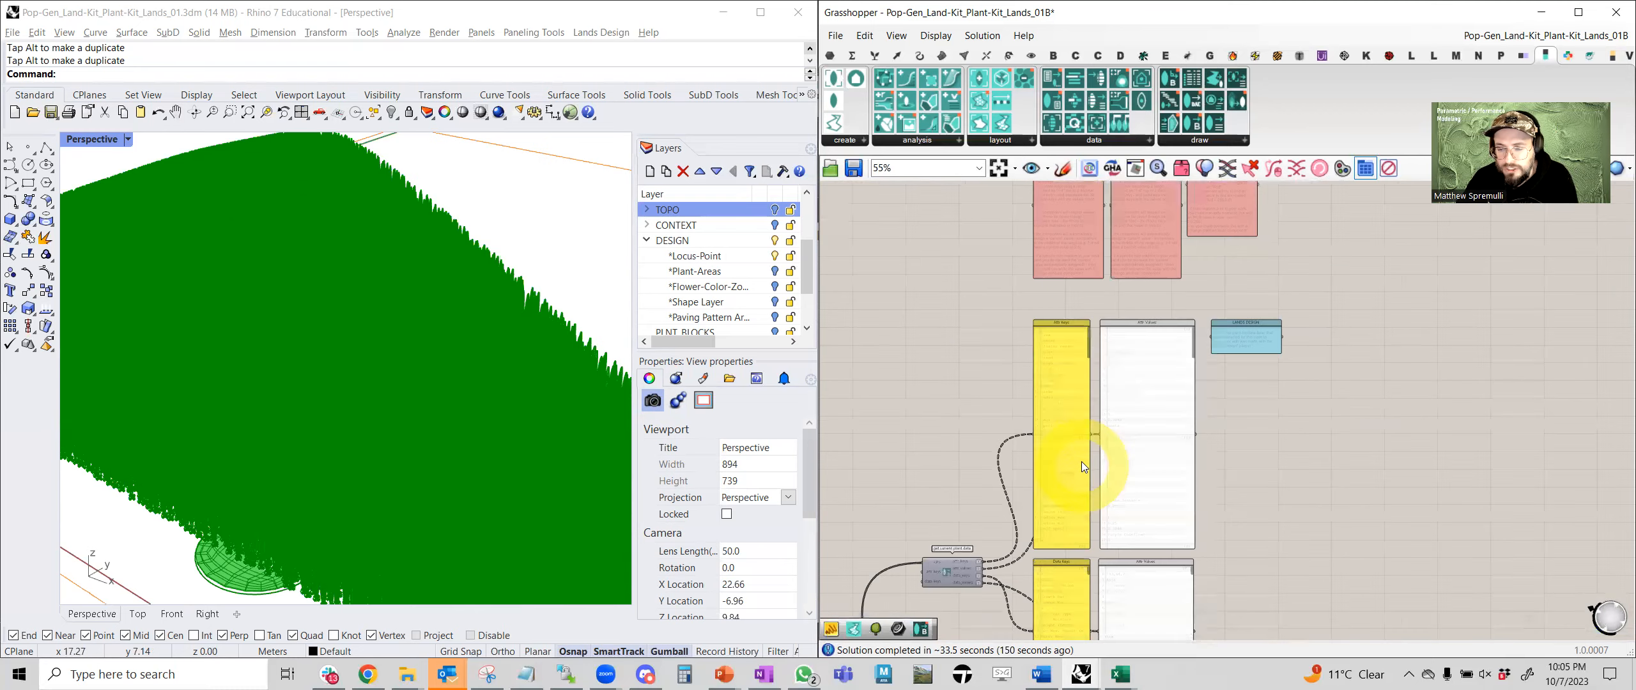
pyautogui.scroll(2, 1035, 465)
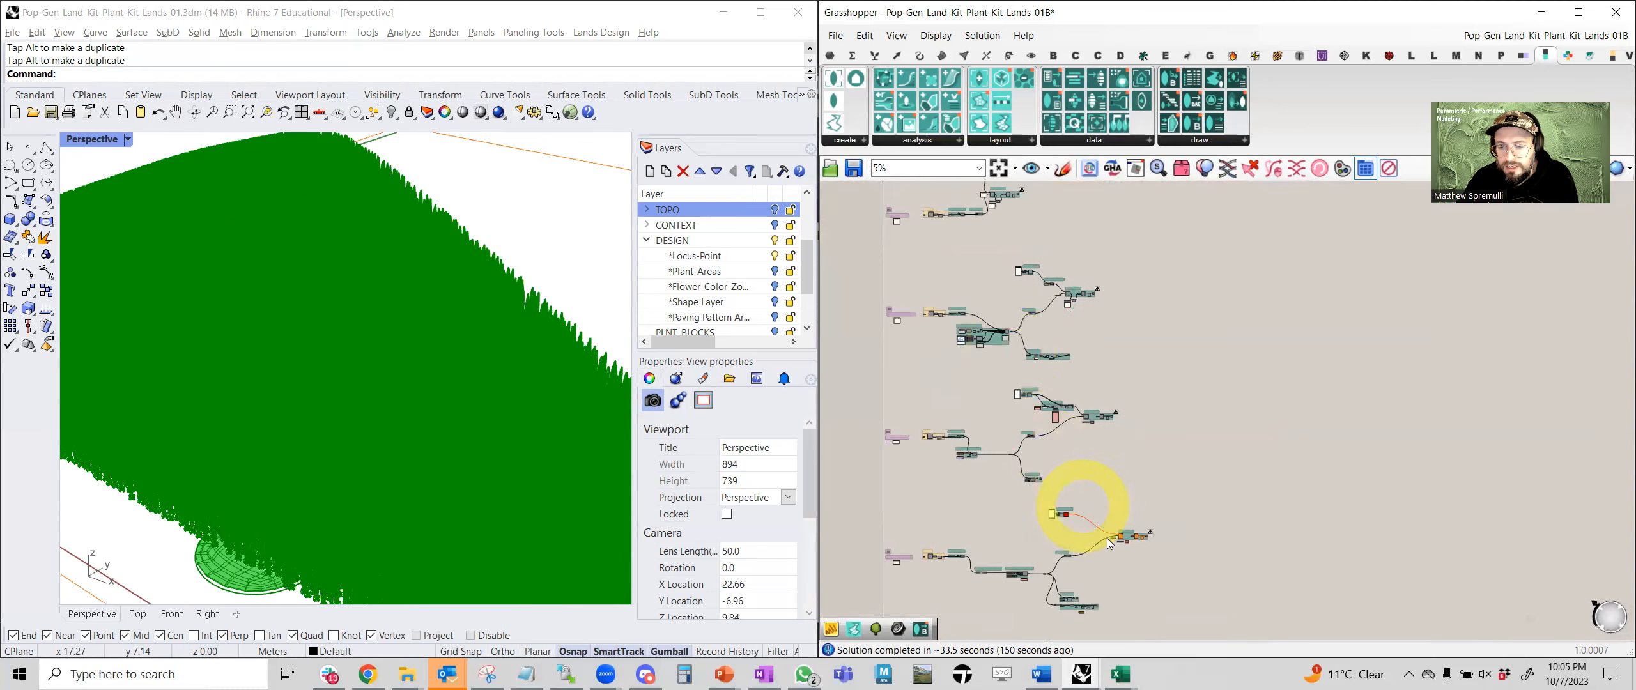
pyautogui.scroll(3, 1008, 298)
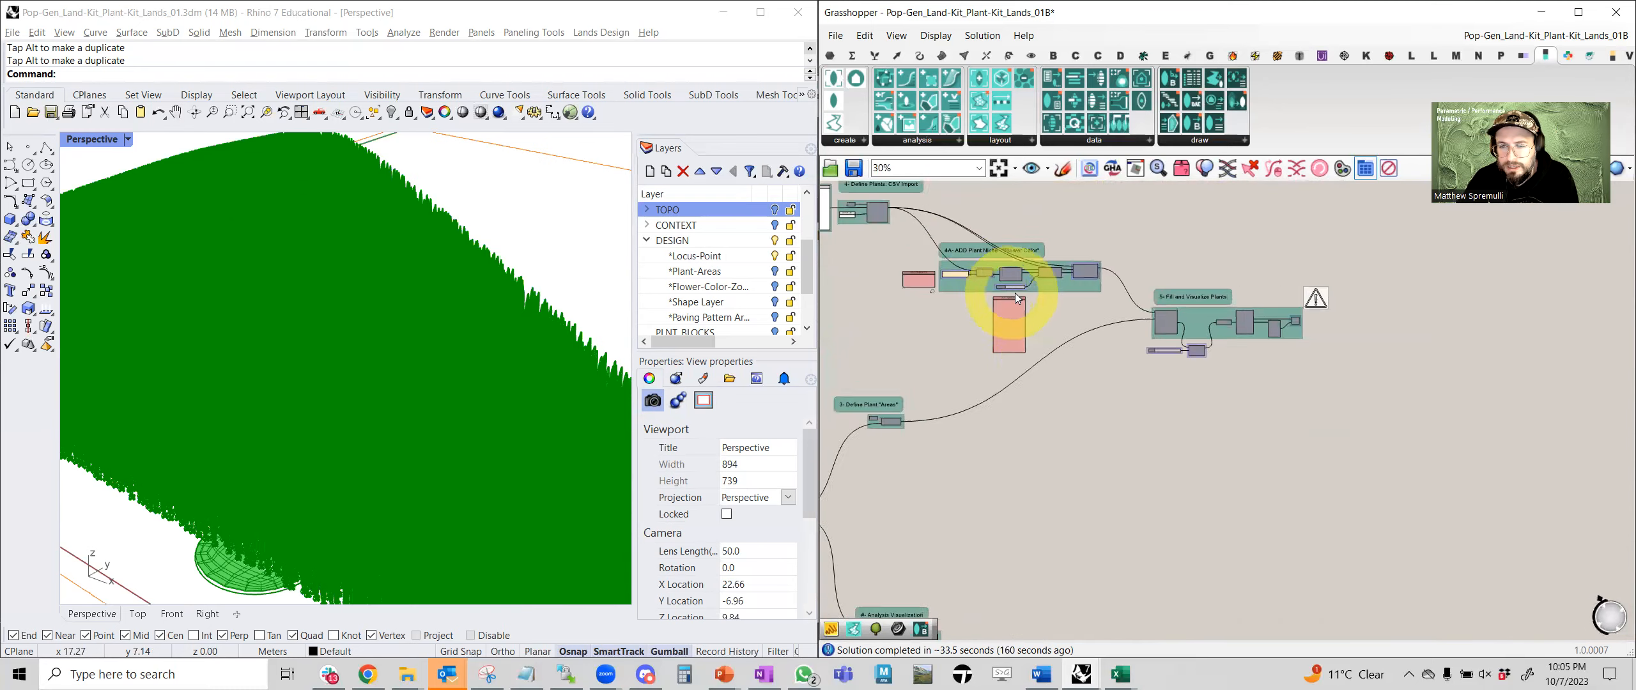
pyautogui.scroll(-2, 1023, 295)
pyautogui.moveTo(1055, 447); pyautogui.dragTo(1083, 195, button='right')
pyautogui.scroll(-2, 1084, 211)
pyautogui.scroll(-1, 1085, 307)
pyautogui.moveTo(1099, 462); pyautogui.dragTo(1146, 244, button='right')
pyautogui.scroll(6, 1054, 499)
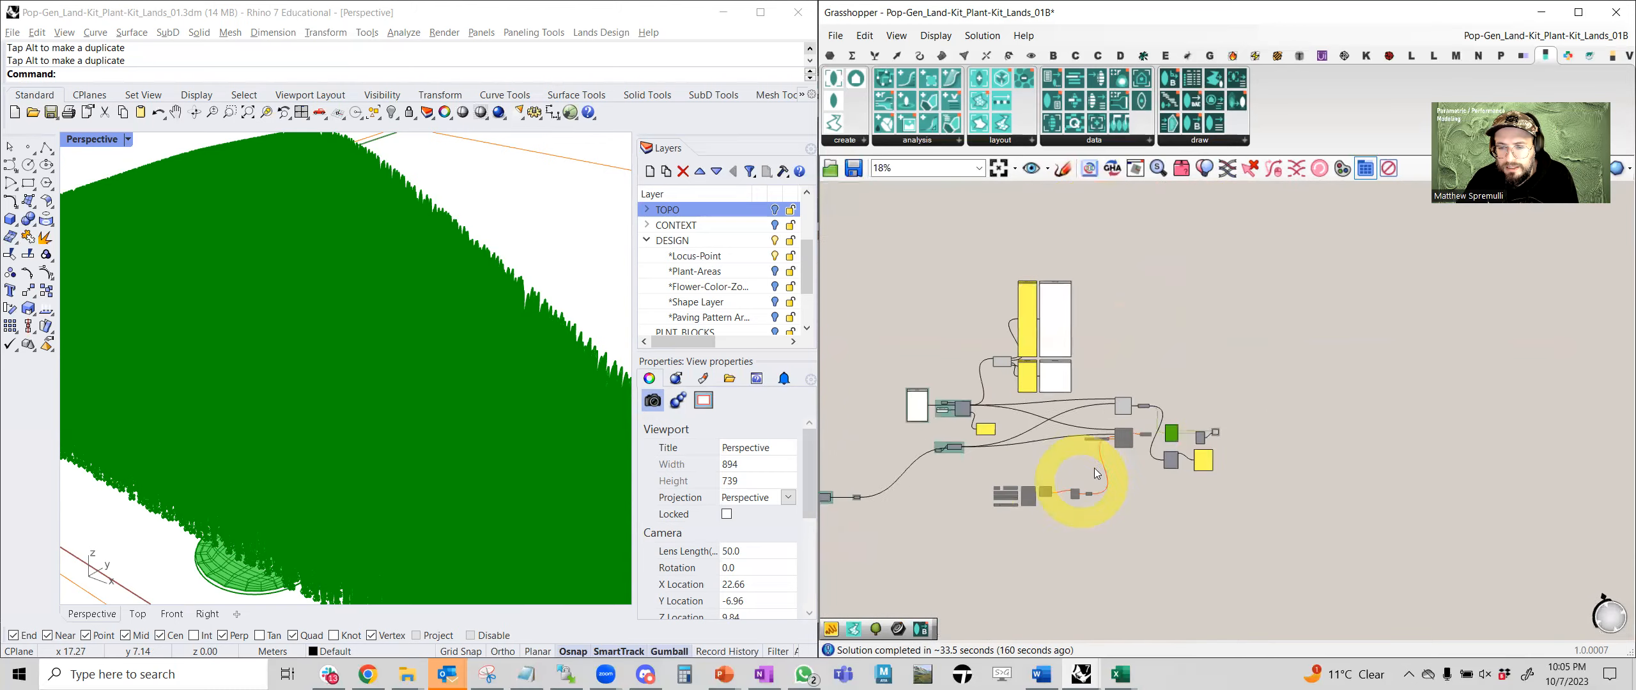
pyautogui.moveTo(1157, 443); pyautogui.dragTo(1054, 434, button='right')
pyautogui.scroll(5, 1104, 405)
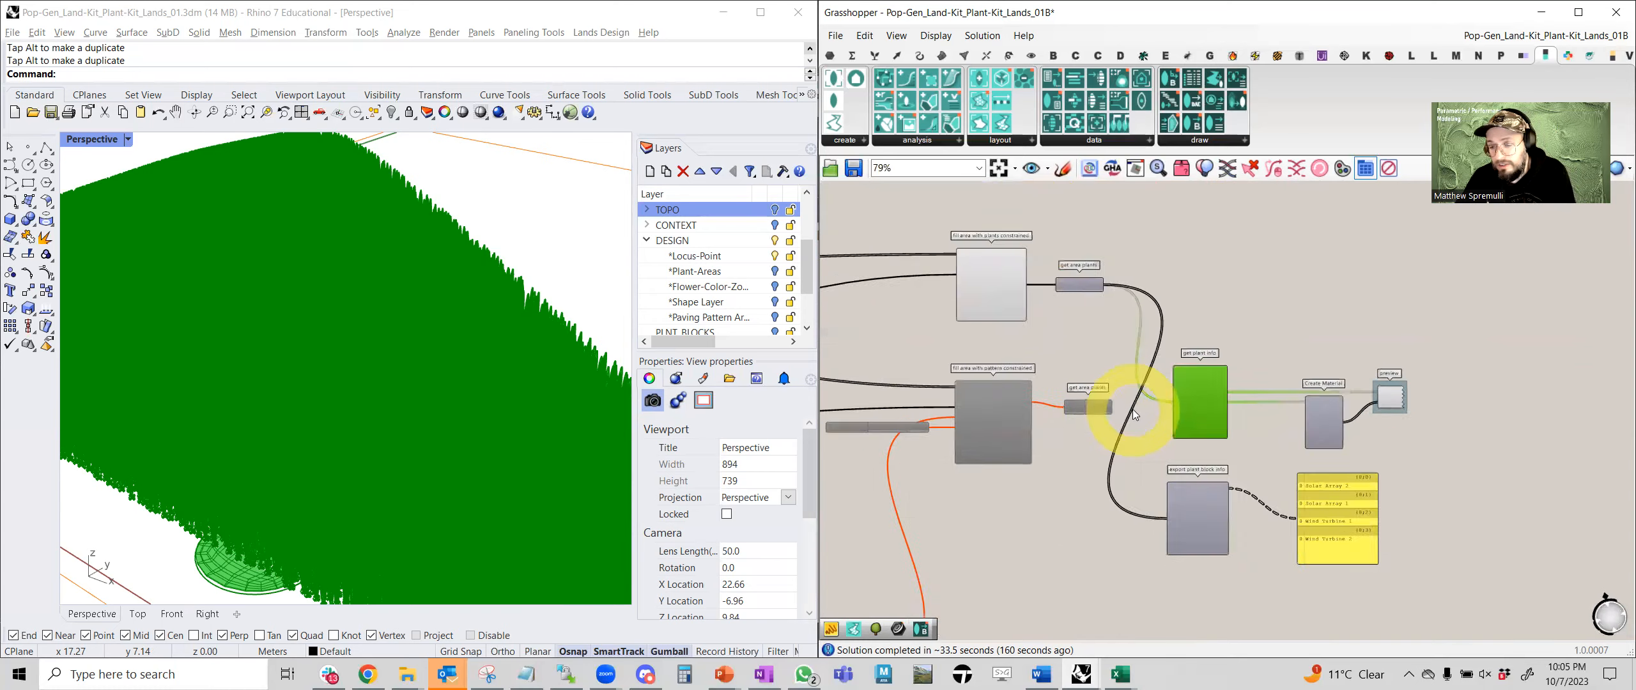
pyautogui.moveTo(1193, 400); pyautogui.dragTo(1196, 397)
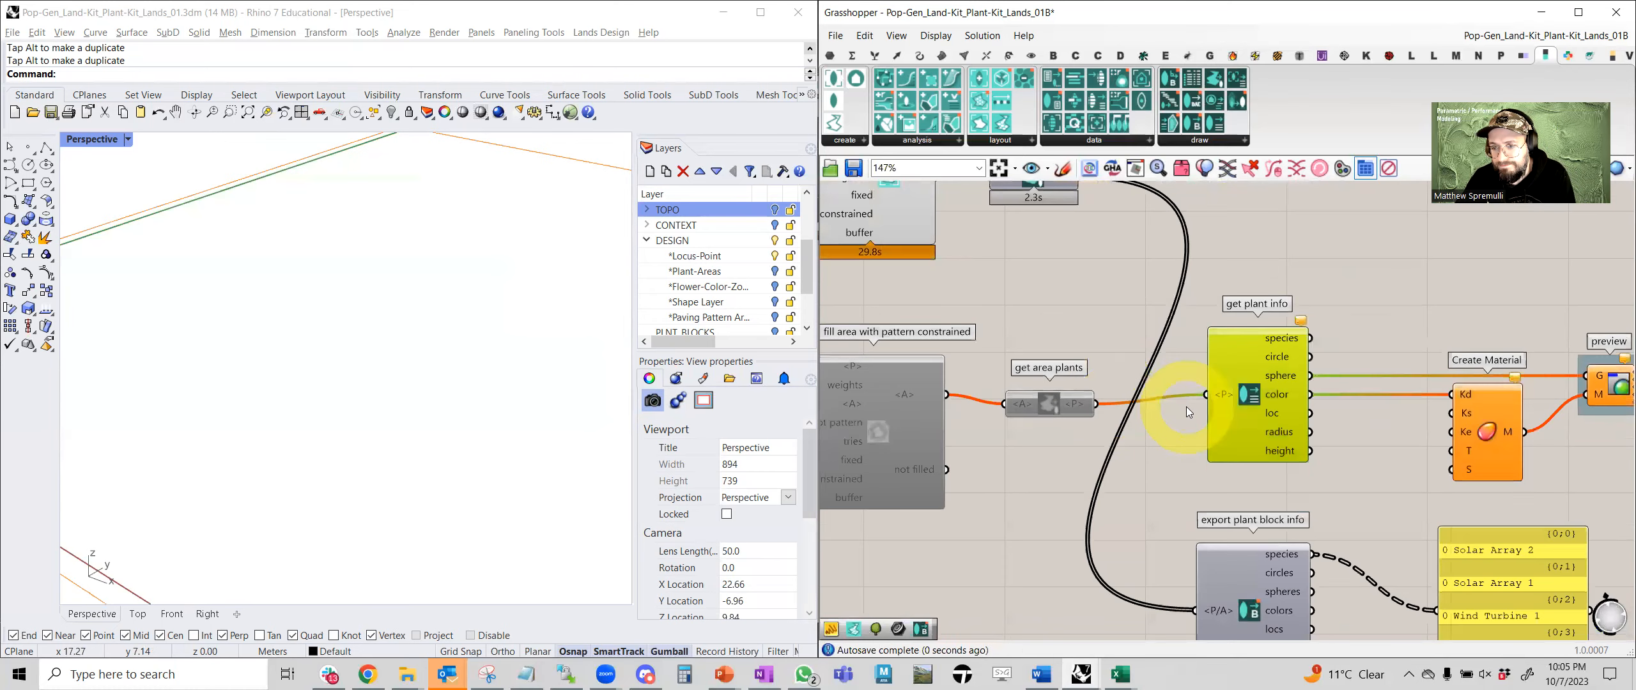
# Enable the disabled chain of paving pattern components, from the Curve parameter through Evaluate Box to Point.
pyautogui.scroll(-3, 1150, 383)
pyautogui.scroll(-2, 1124, 369)
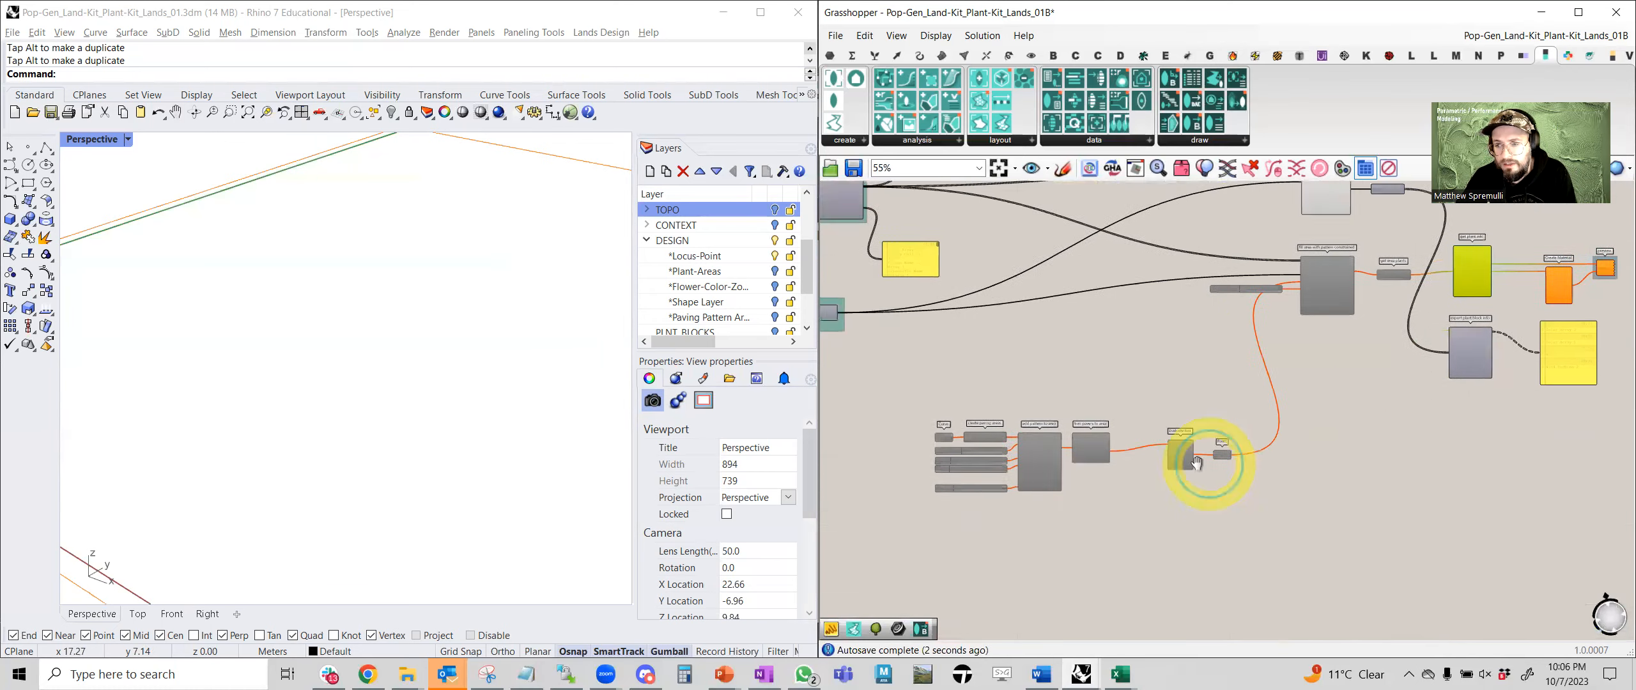
pyautogui.moveTo(1205, 456); pyautogui.dragTo(1187, 358, button='right')
pyautogui.moveTo(964, 457); pyautogui.dragTo(1310, 425, button='right')
pyautogui.moveTo(1399, 516); pyautogui.dragTo(903, 353)
pyautogui.middleClick(1180, 408)
pyautogui.click(1224, 409)
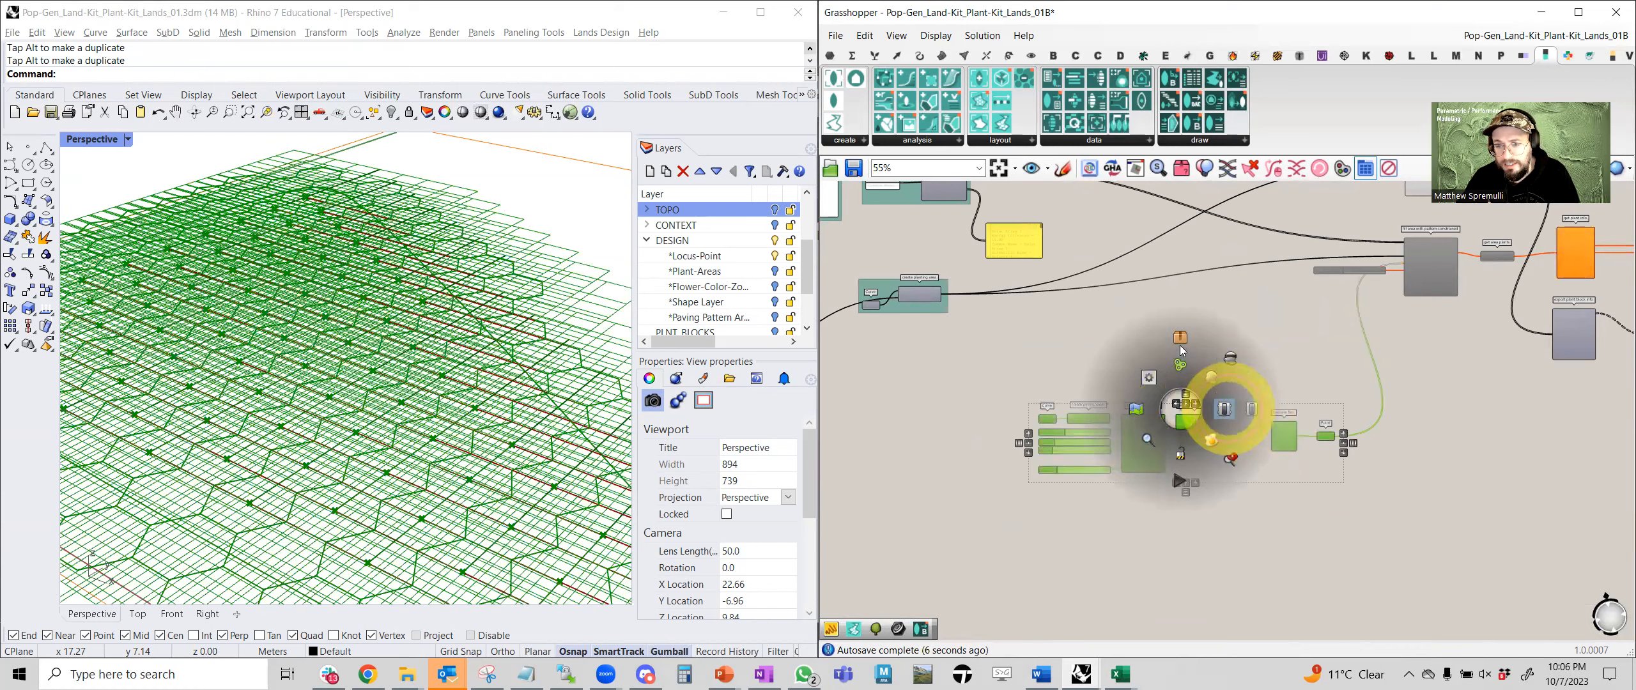
pyautogui.click(1123, 403)
# Place new add pattern to area and create paving areas components above the existing paving chain and wire their <A> ports together.
pyautogui.scroll(5, 1122, 403)
pyautogui.moveTo(1026, 444); pyautogui.dragTo(1075, 446, button='right')
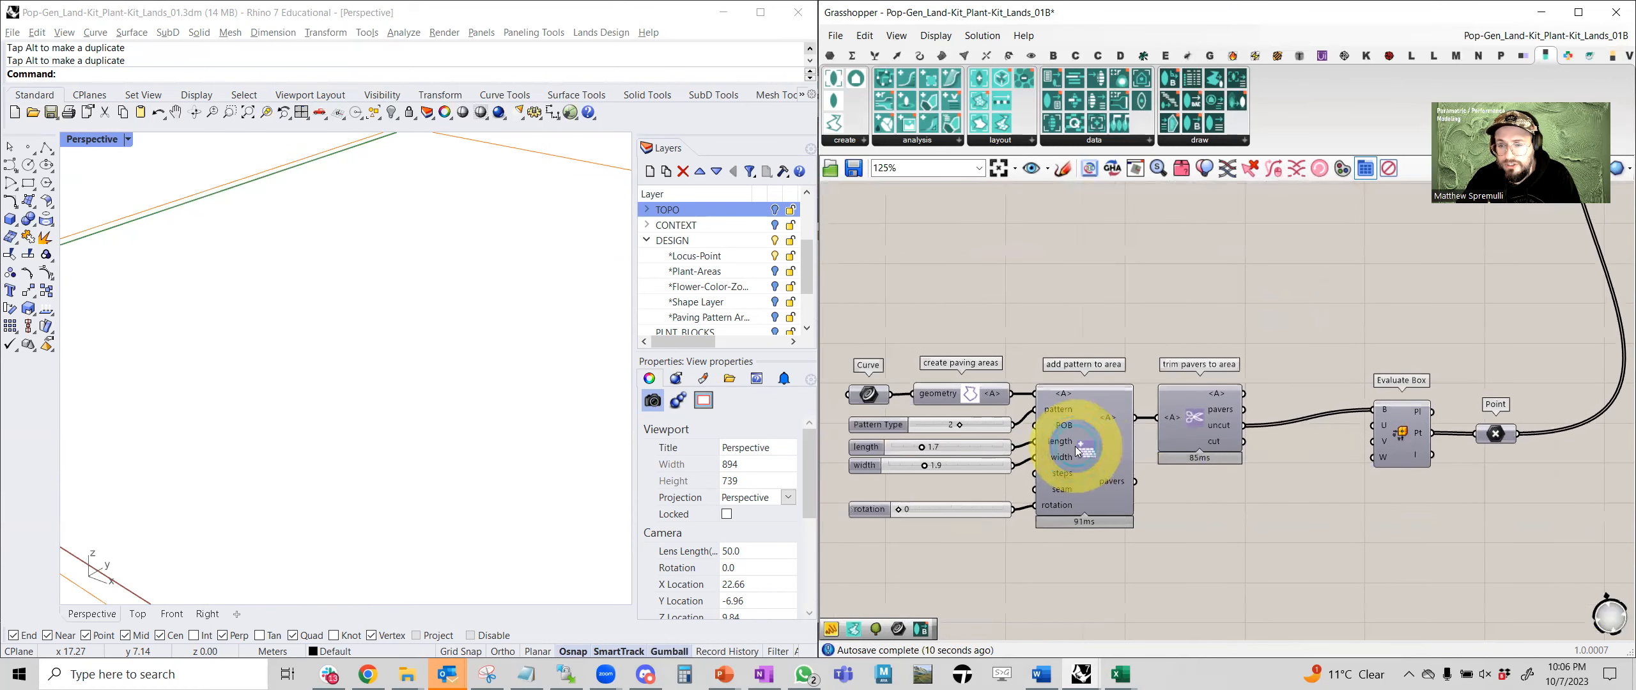
pyautogui.click(1522, 57)
pyautogui.moveTo(918, 300); pyautogui.dragTo(1017, 325, button='right')
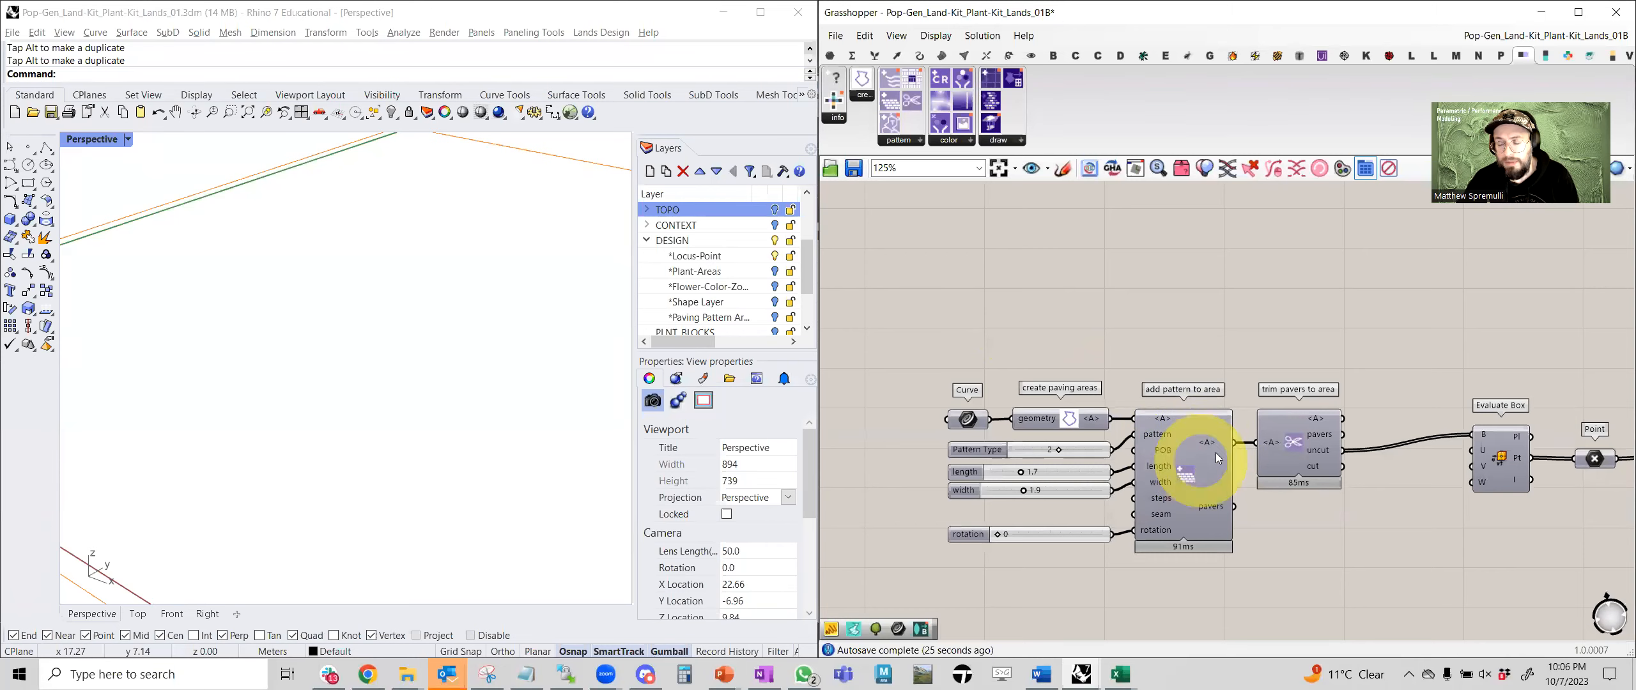
pyautogui.click(901, 140)
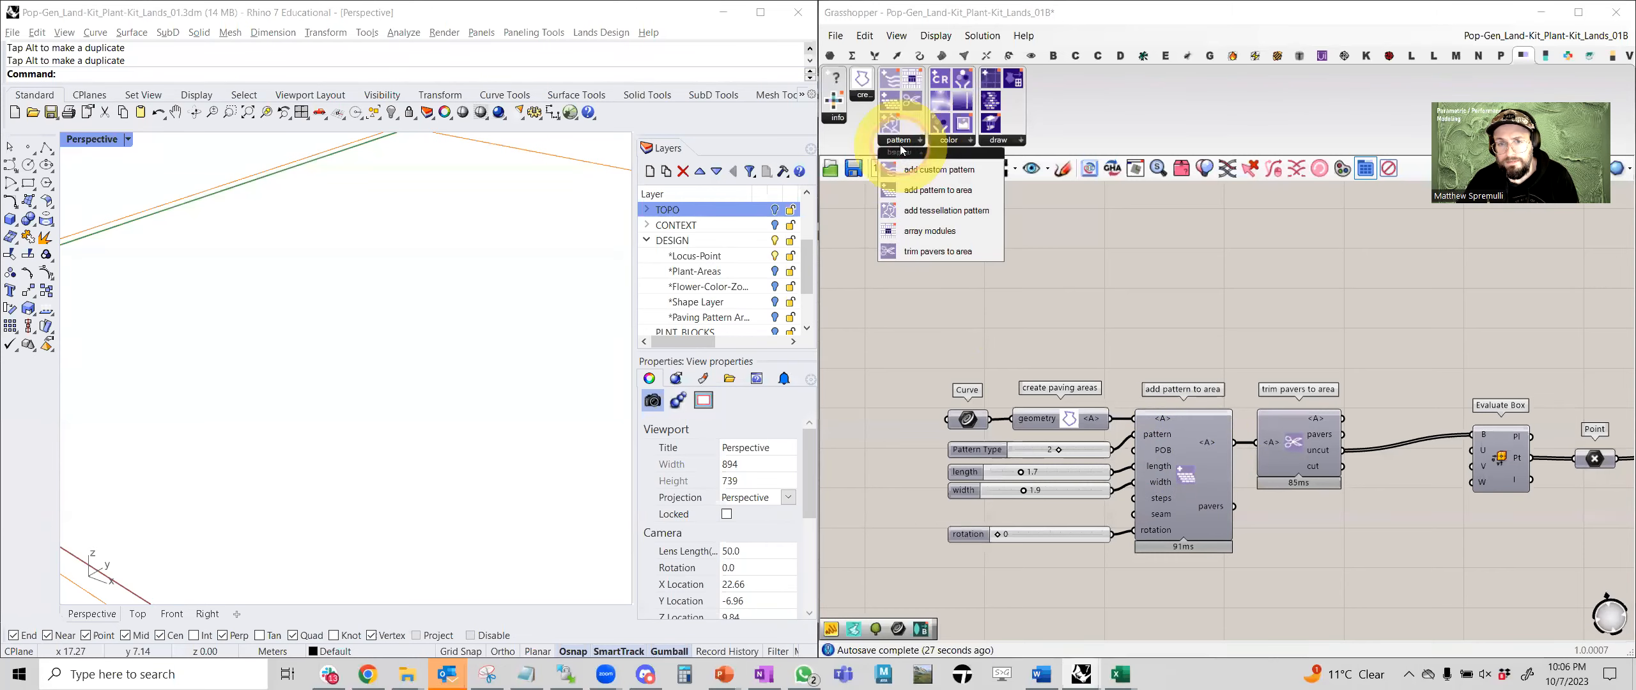
pyautogui.click(934, 189)
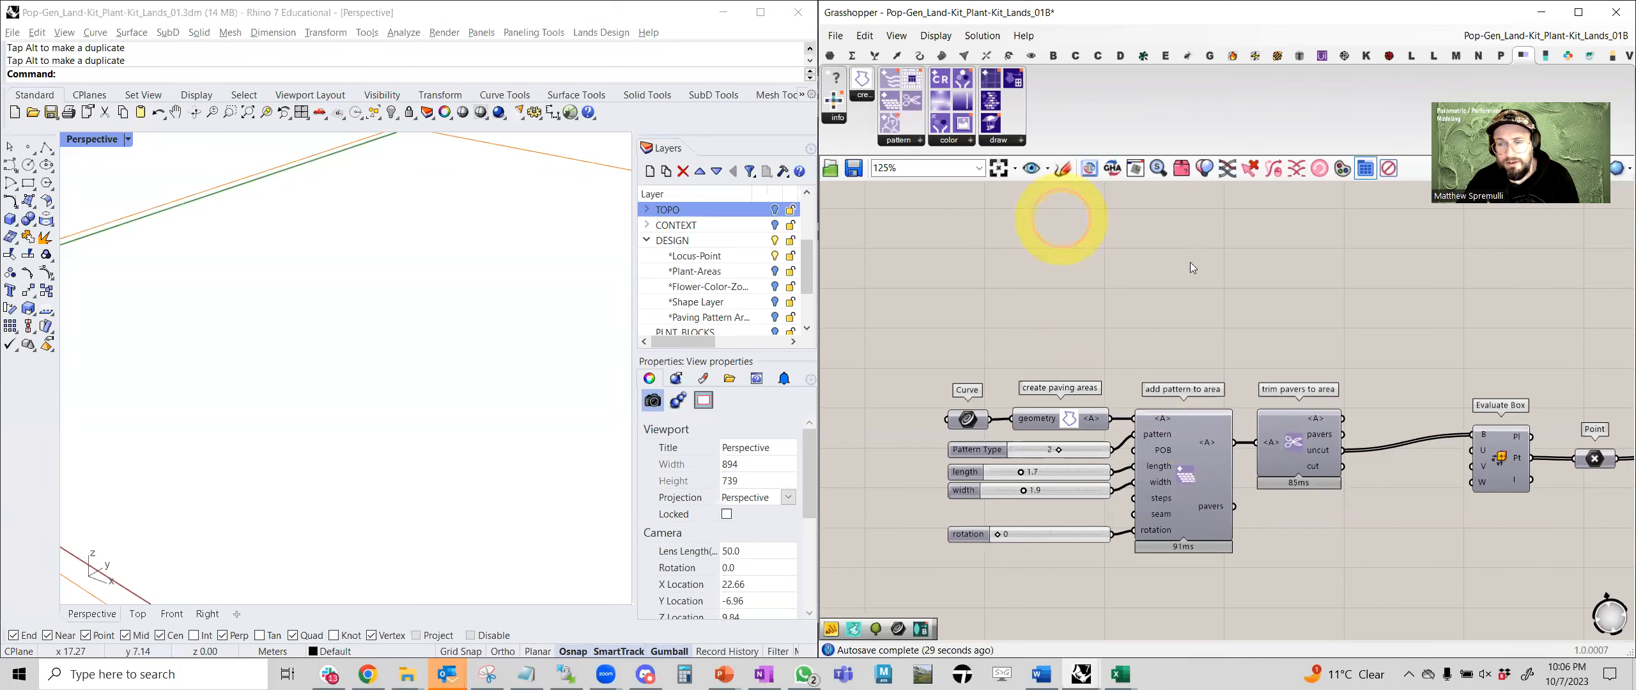
pyautogui.click(1189, 262)
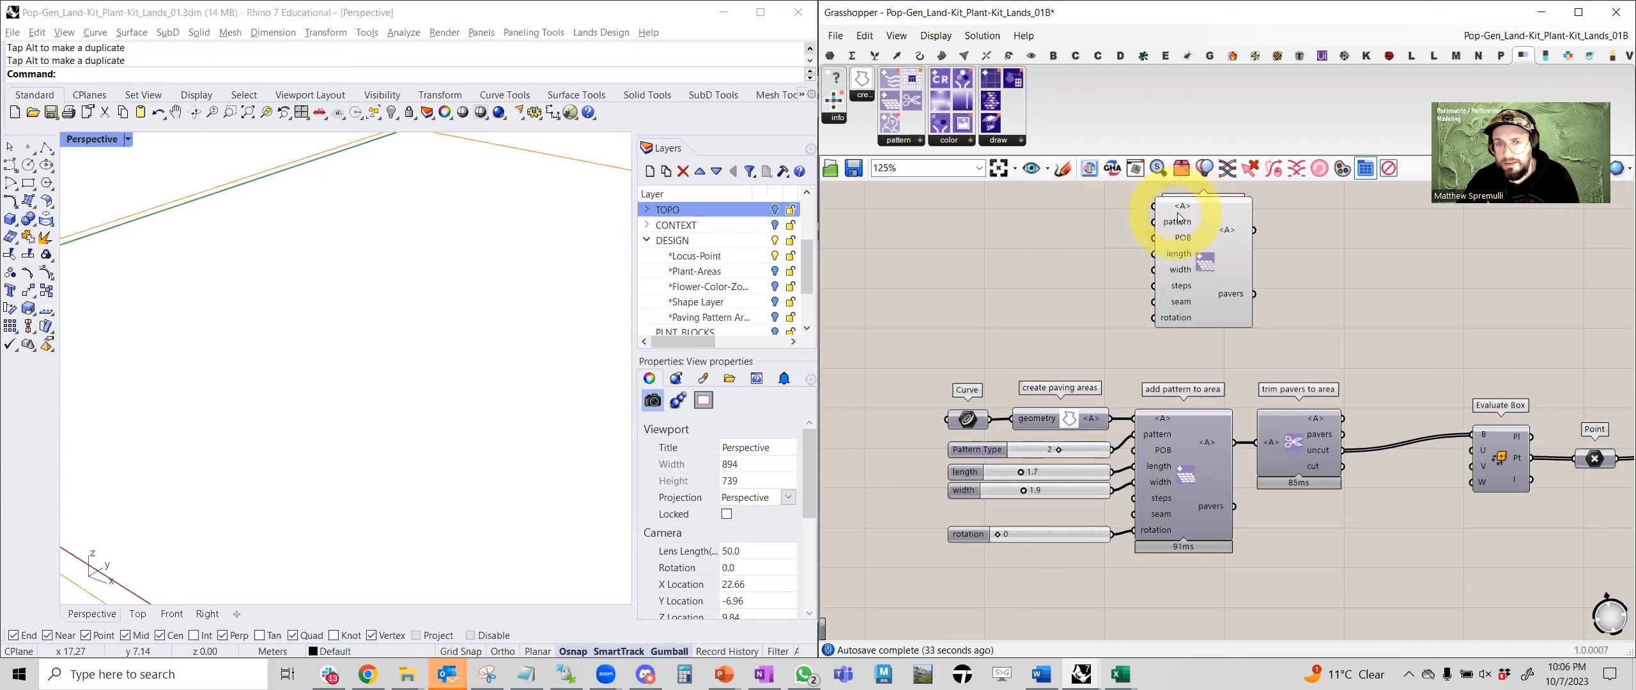
pyautogui.click(862, 96)
pyautogui.moveTo(879, 126); pyautogui.dragTo(1089, 260)
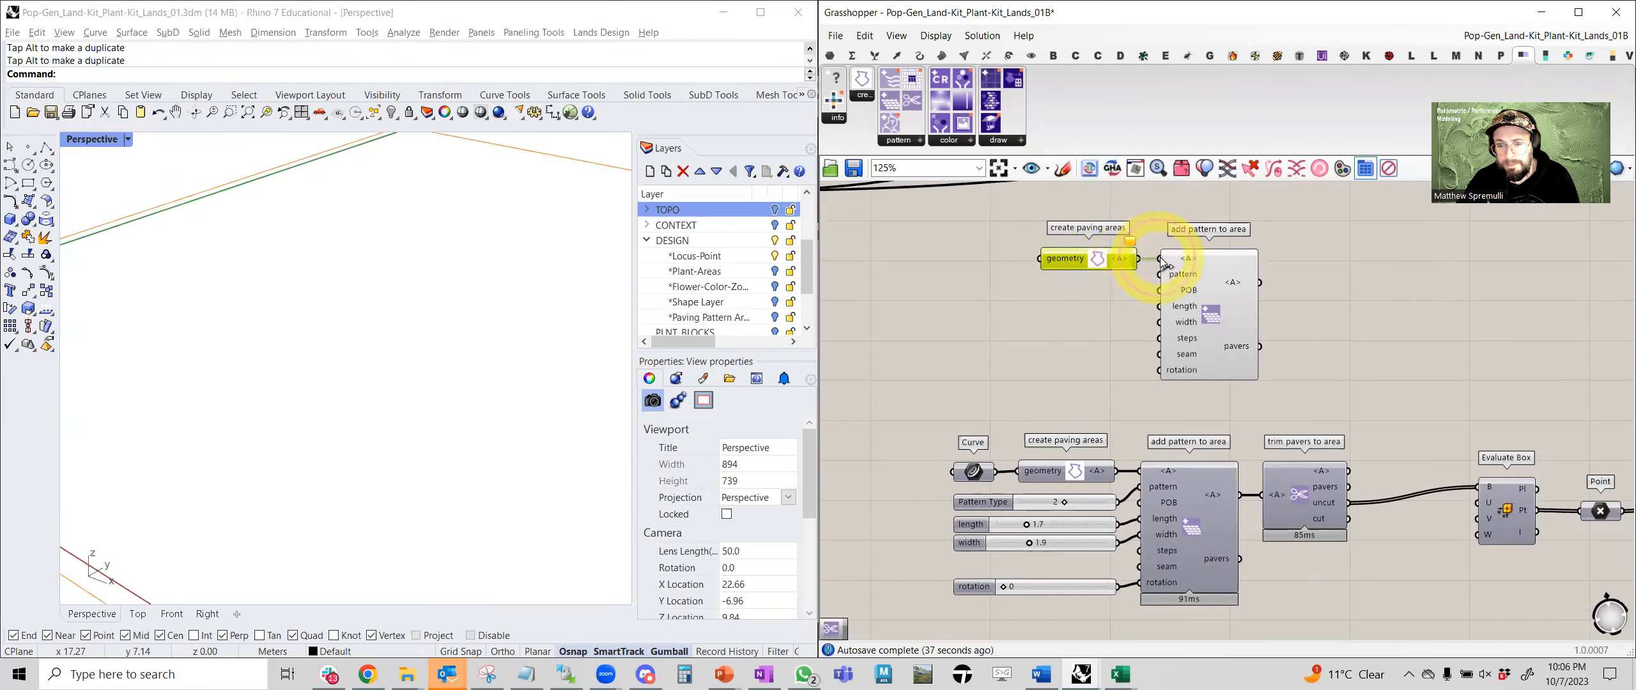
# Duplicate the existing chain's Curve parameter and connect the copy to the new create paving areas geometry input.
pyautogui.click(980, 471)
pyautogui.scroll(3, 390, 390)
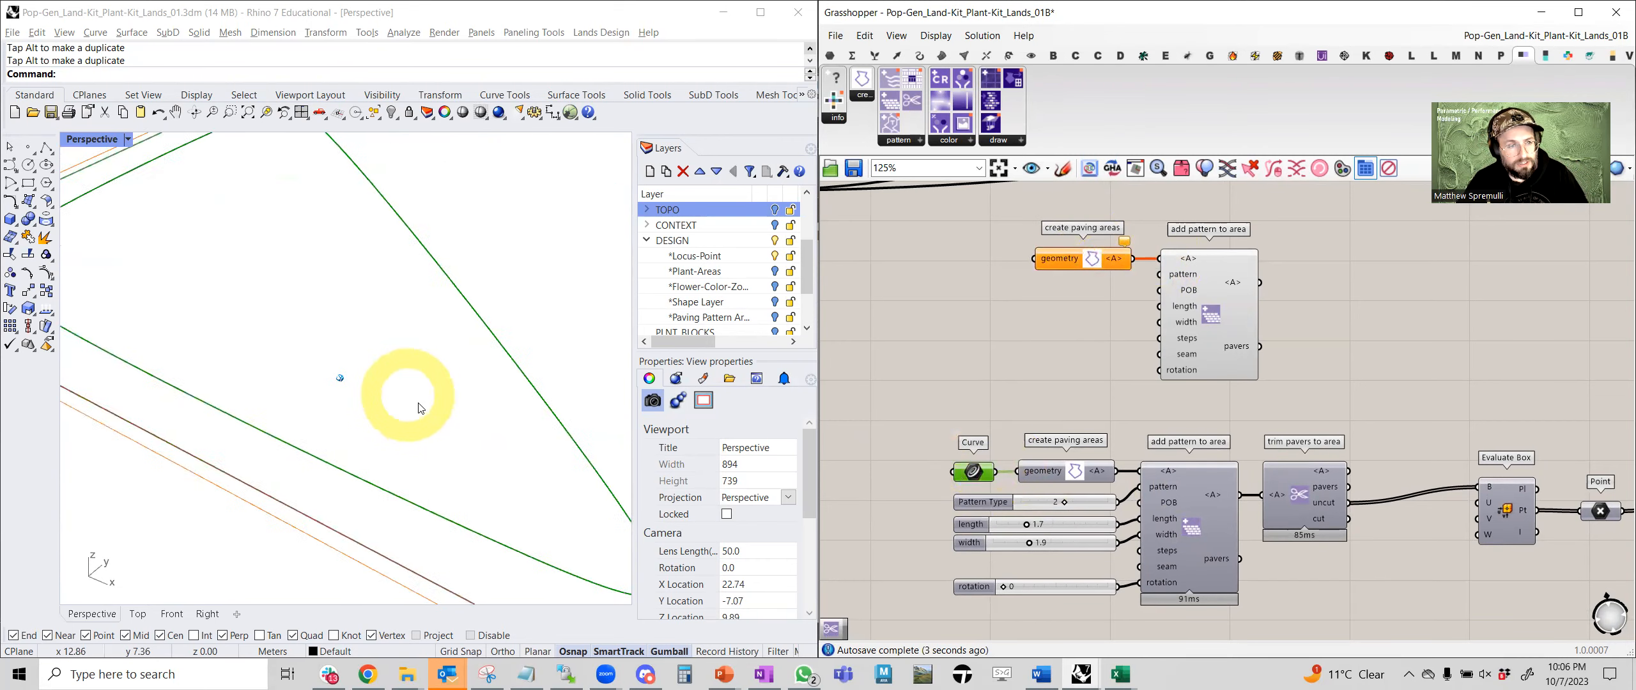
pyautogui.scroll(-3, 420, 408)
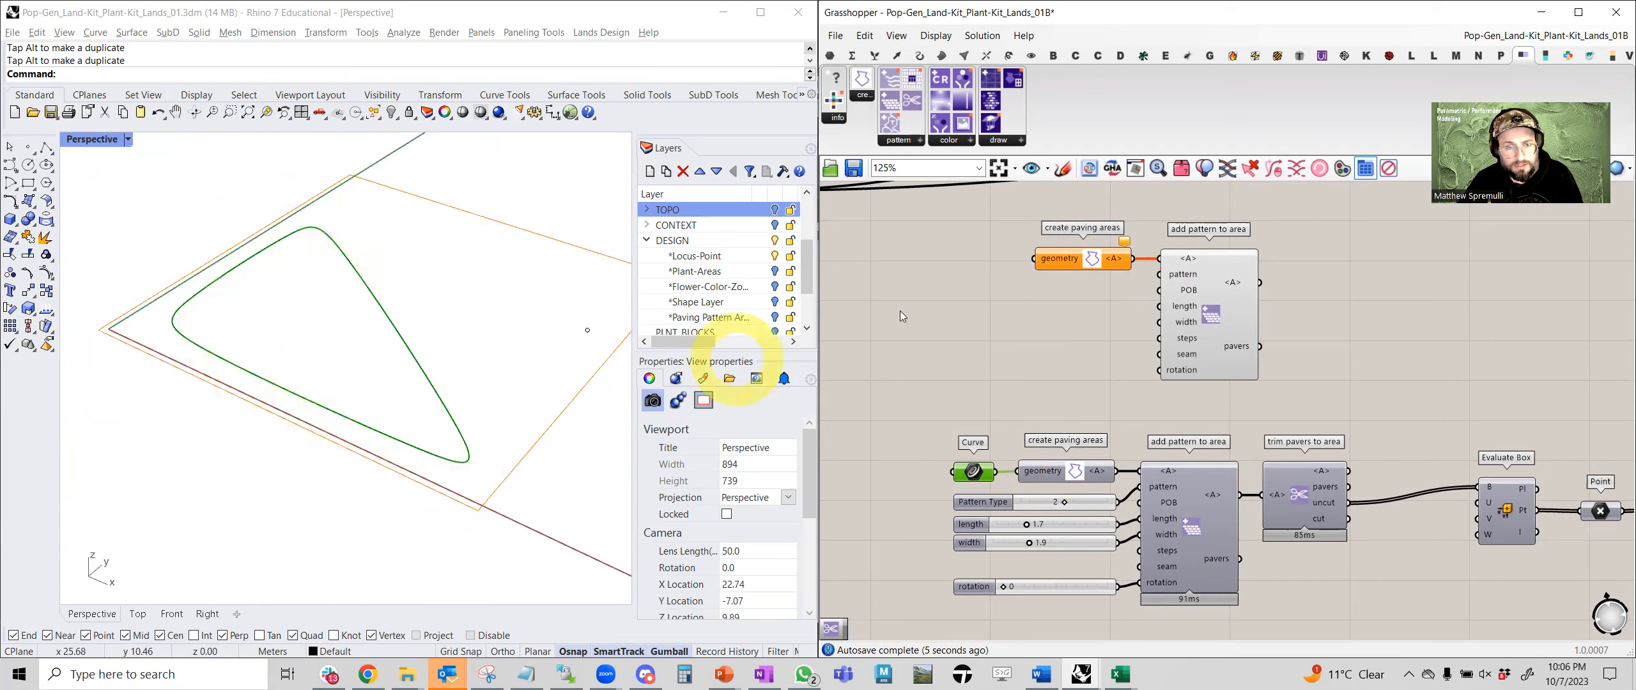
pyautogui.moveTo(1059, 328); pyautogui.dragTo(993, 329, button='right')
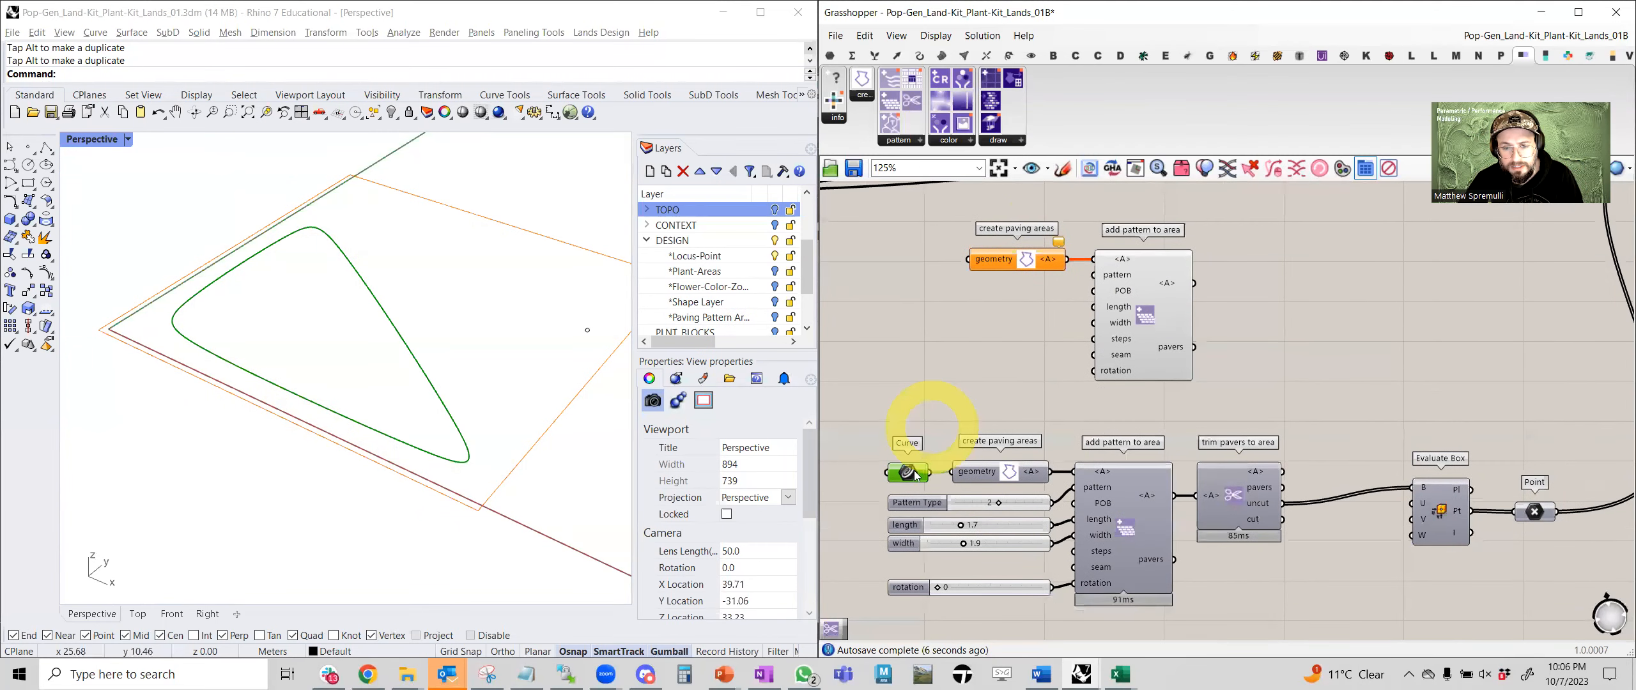
pyautogui.hotkey('ctrl', 'c')
pyautogui.hotkey('ctrl', 'v')
pyautogui.moveTo(916, 474); pyautogui.dragTo(936, 264)
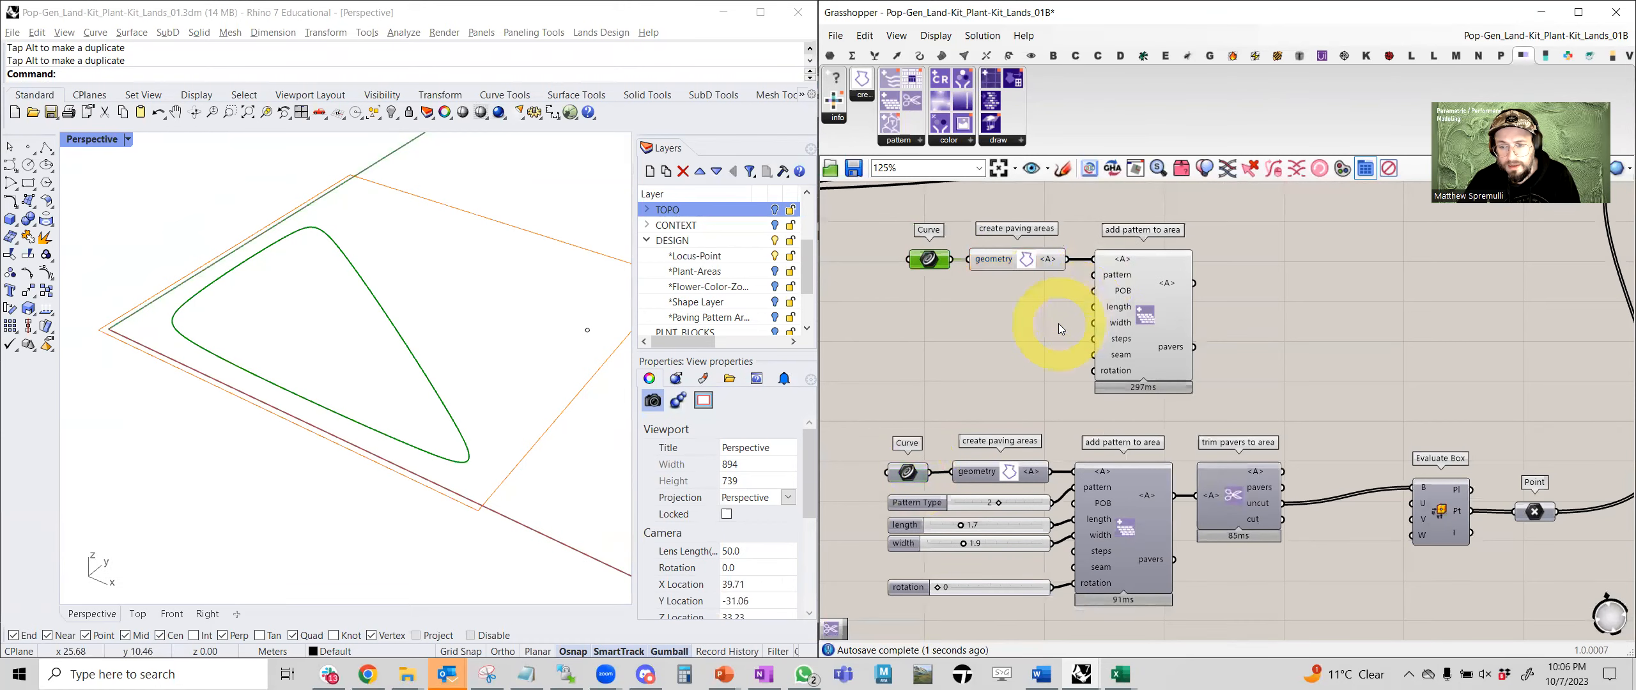
# Check the index options of the pattern input, add a number slider from 0 to 4 and connect it to that input.
pyautogui.scroll(5, 1130, 267)
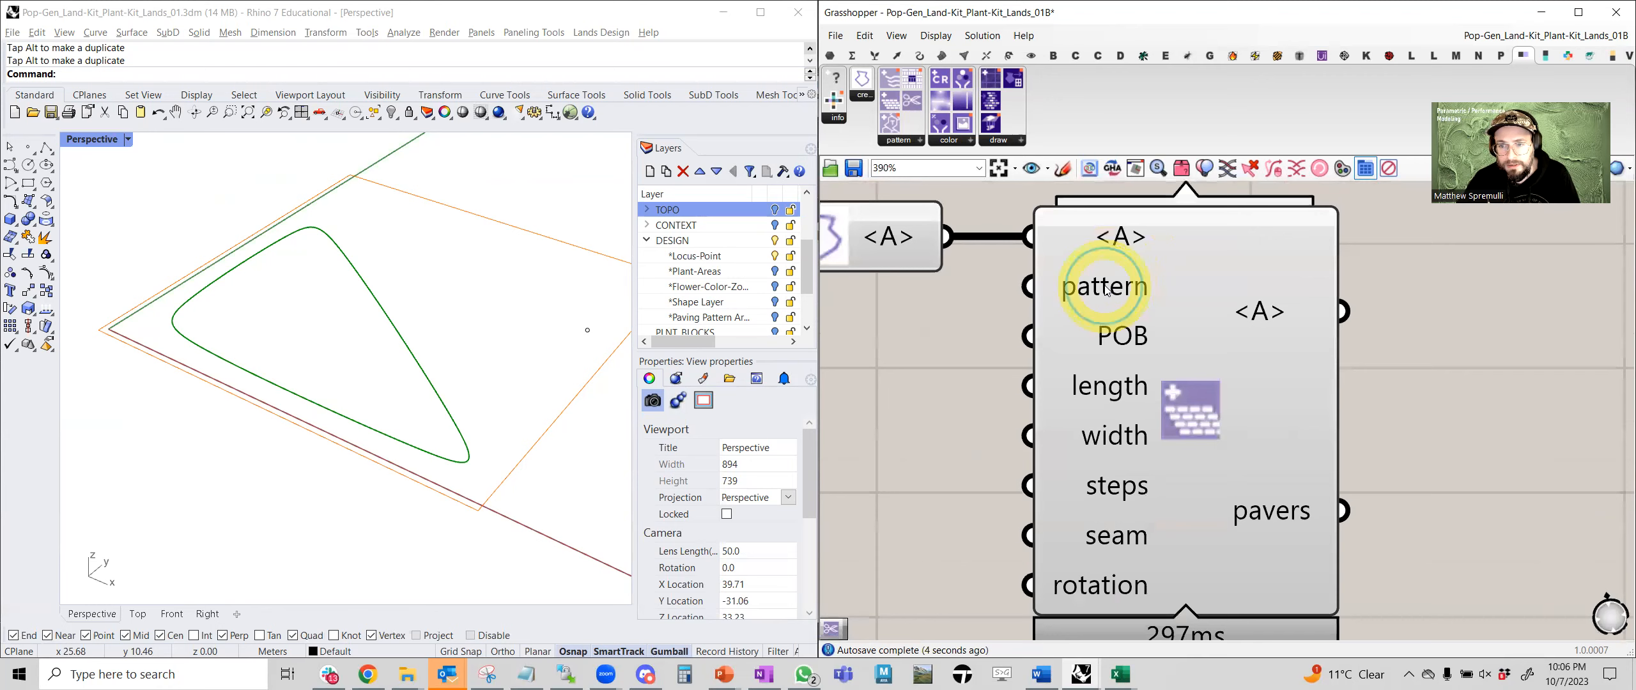
pyautogui.rightClick(1107, 291)
pyautogui.click(1103, 292)
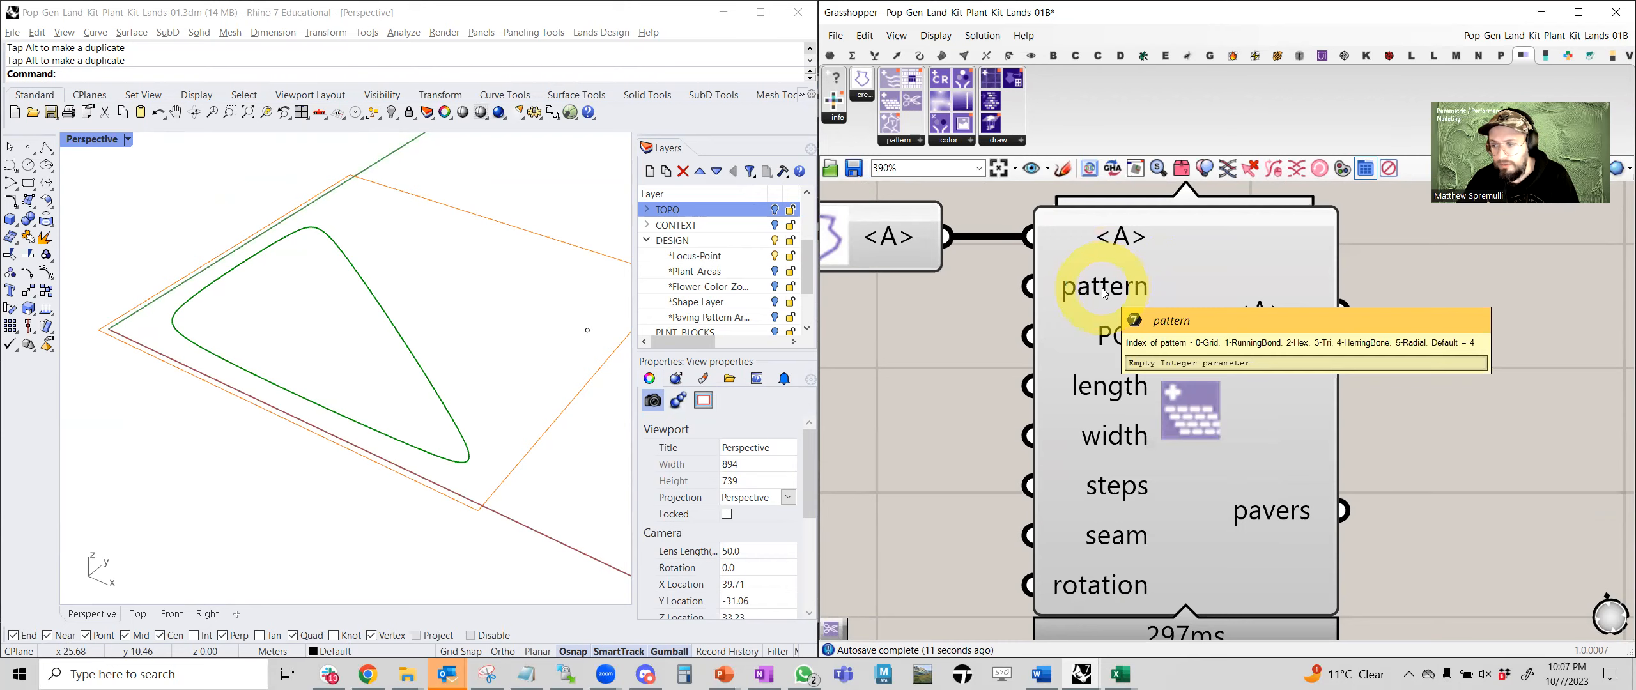
pyautogui.moveTo(924, 376); pyautogui.dragTo(1108, 446, button='right')
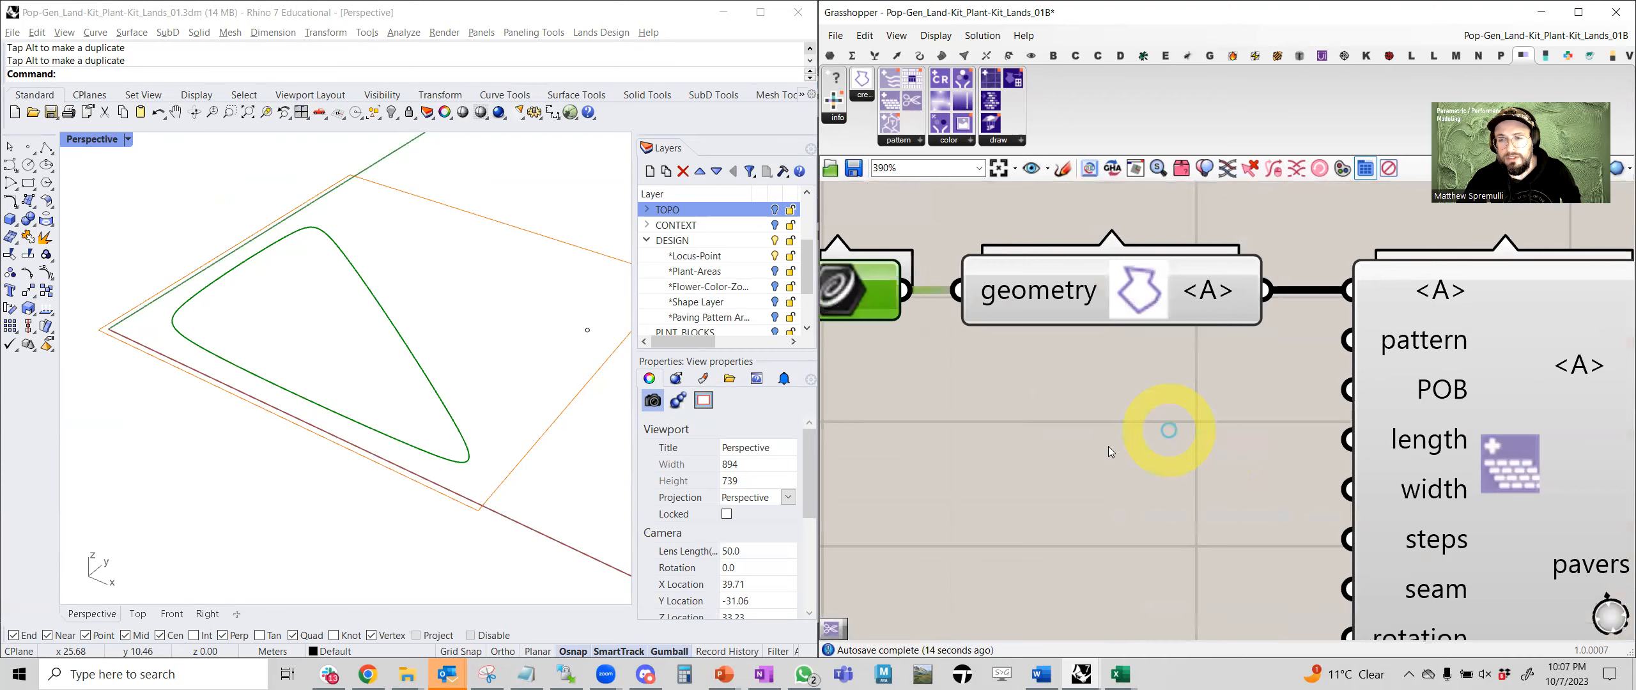
pyautogui.doubleClick(1108, 446)
pyautogui.write('0<')
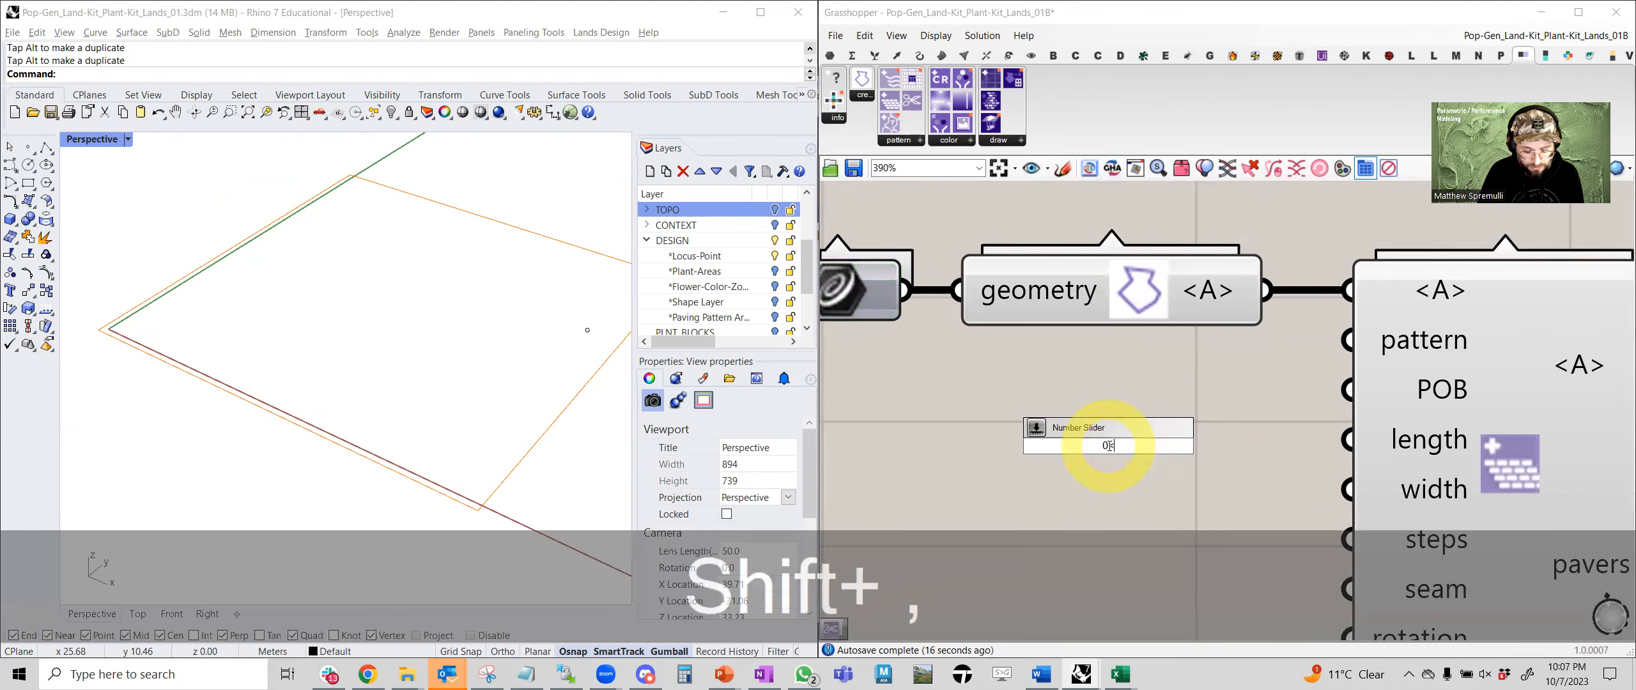
pyautogui.write('4')
pyautogui.press('Return')
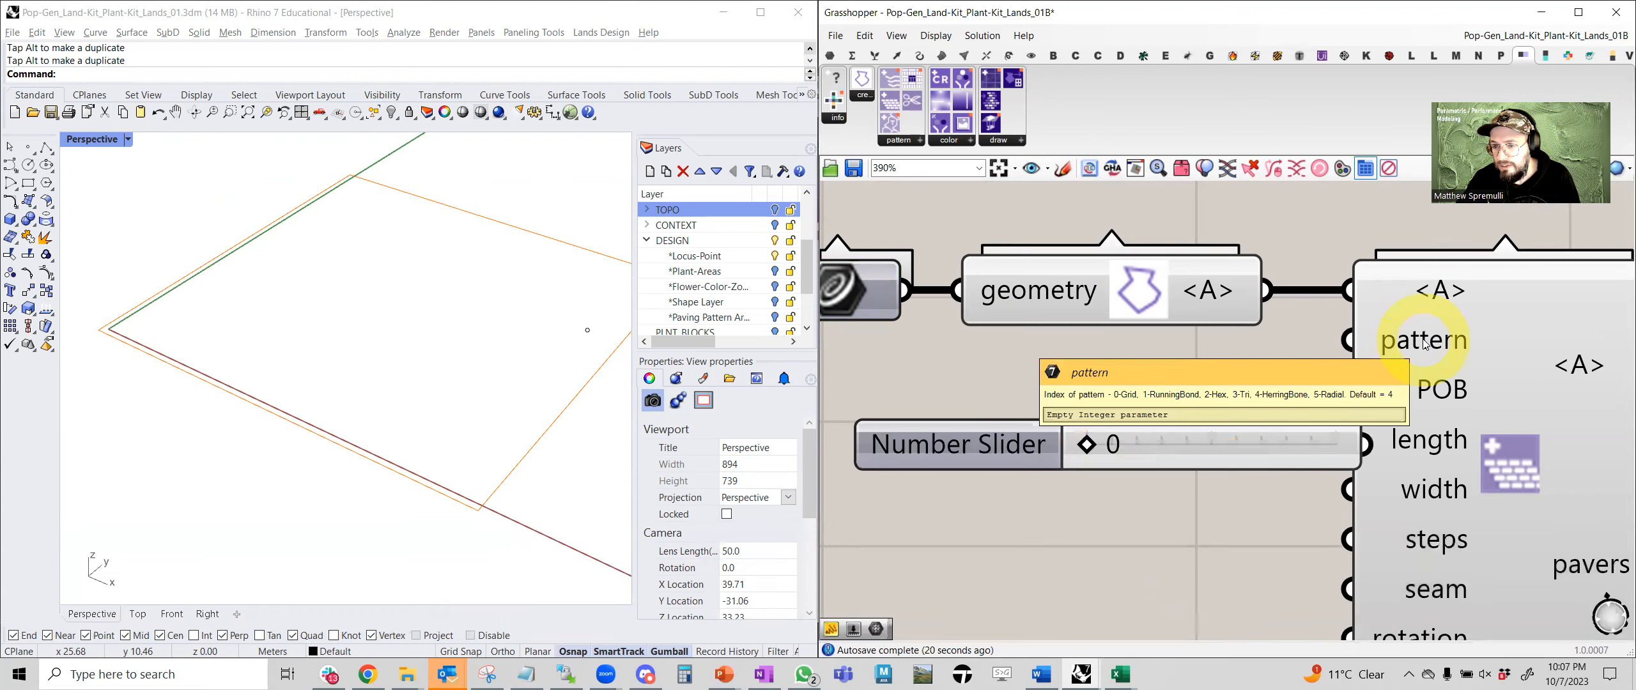
pyautogui.moveTo(1224, 443); pyautogui.dragTo(1122, 412)
pyautogui.moveTo(1264, 410); pyautogui.dragTo(1320, 346)
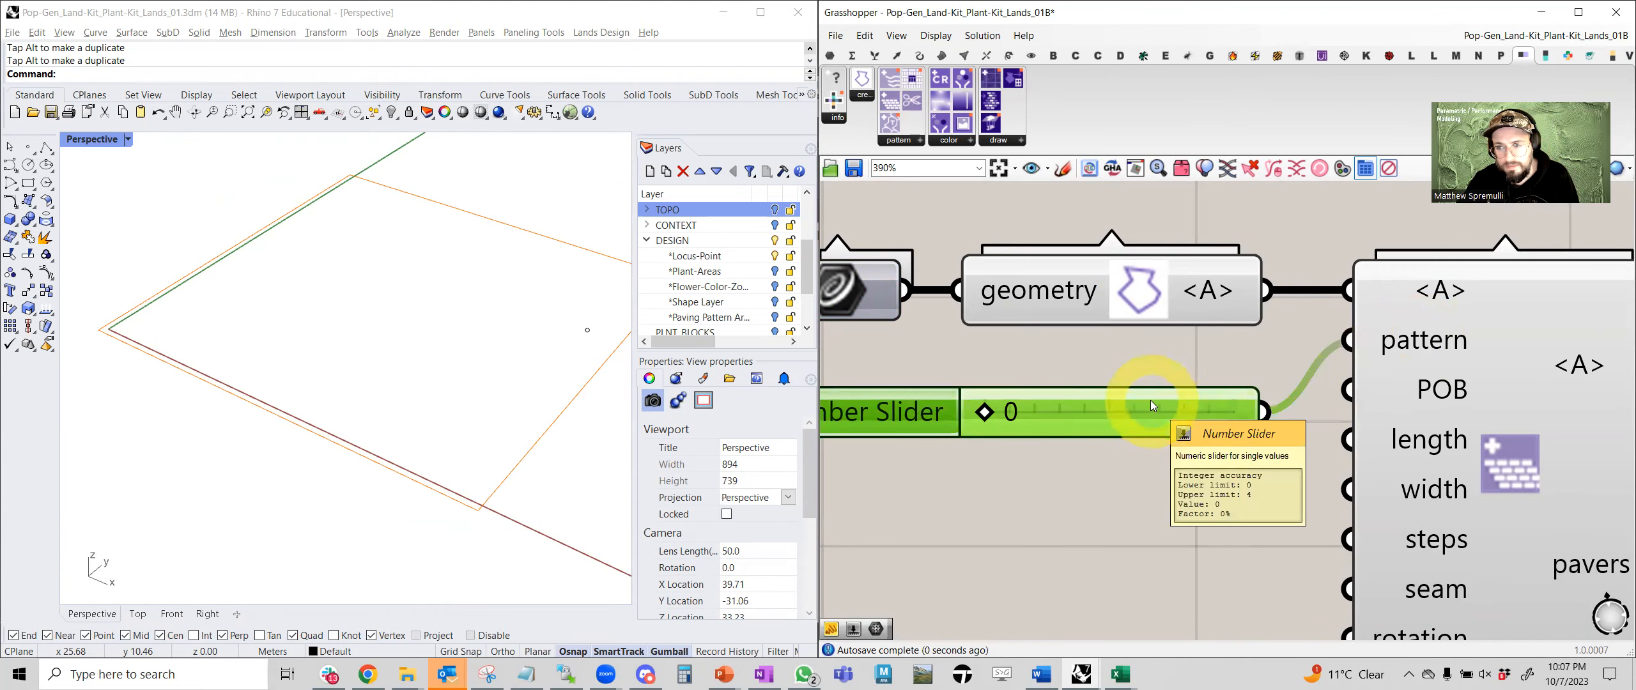
# Highlight the new add pattern to area component to preview its pavers and set its pattern slider to 2.
pyautogui.scroll(-3, 1150, 400)
pyautogui.moveTo(1192, 377); pyautogui.dragTo(1195, 378, button='right')
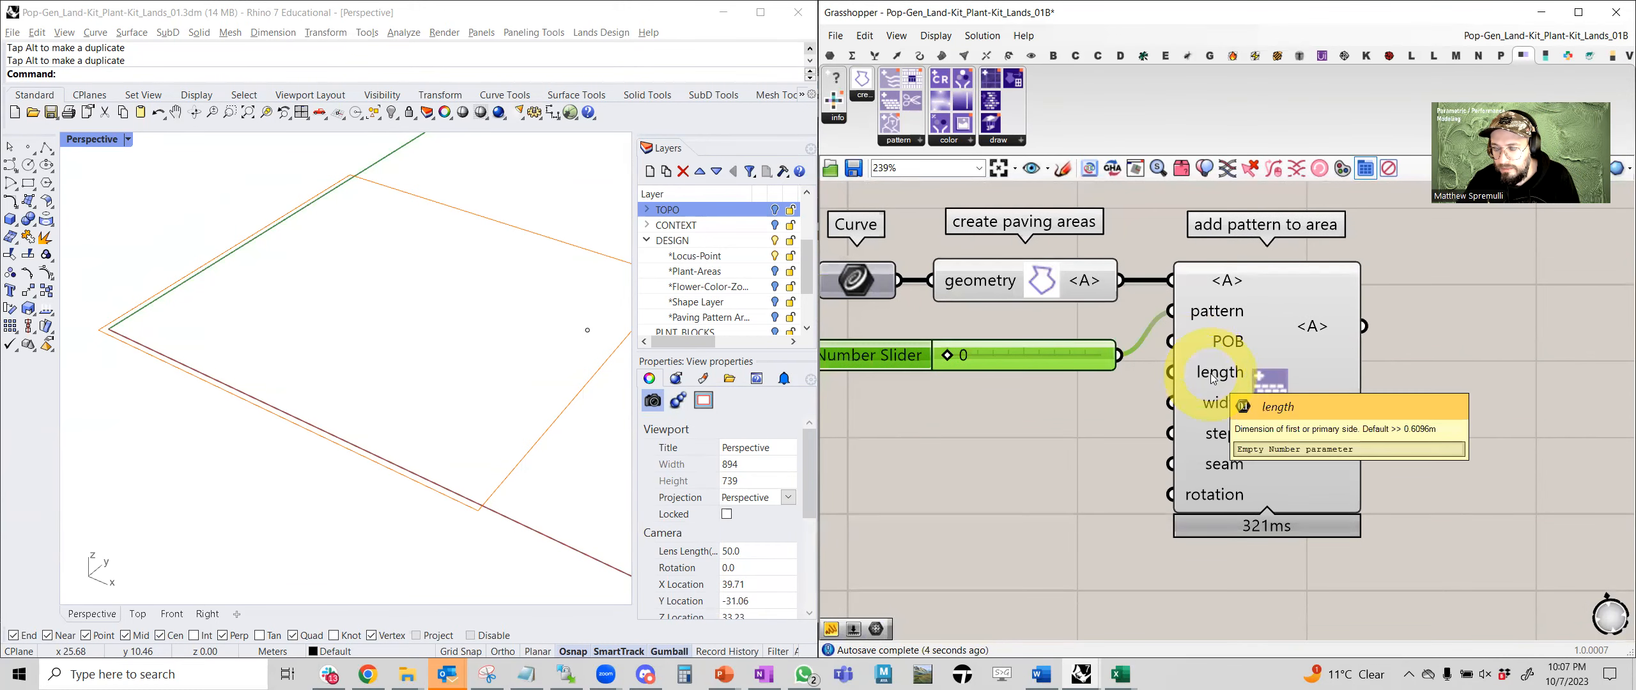
pyautogui.moveTo(1337, 450); pyautogui.dragTo(1251, 436, button='right')
pyautogui.click(1251, 436)
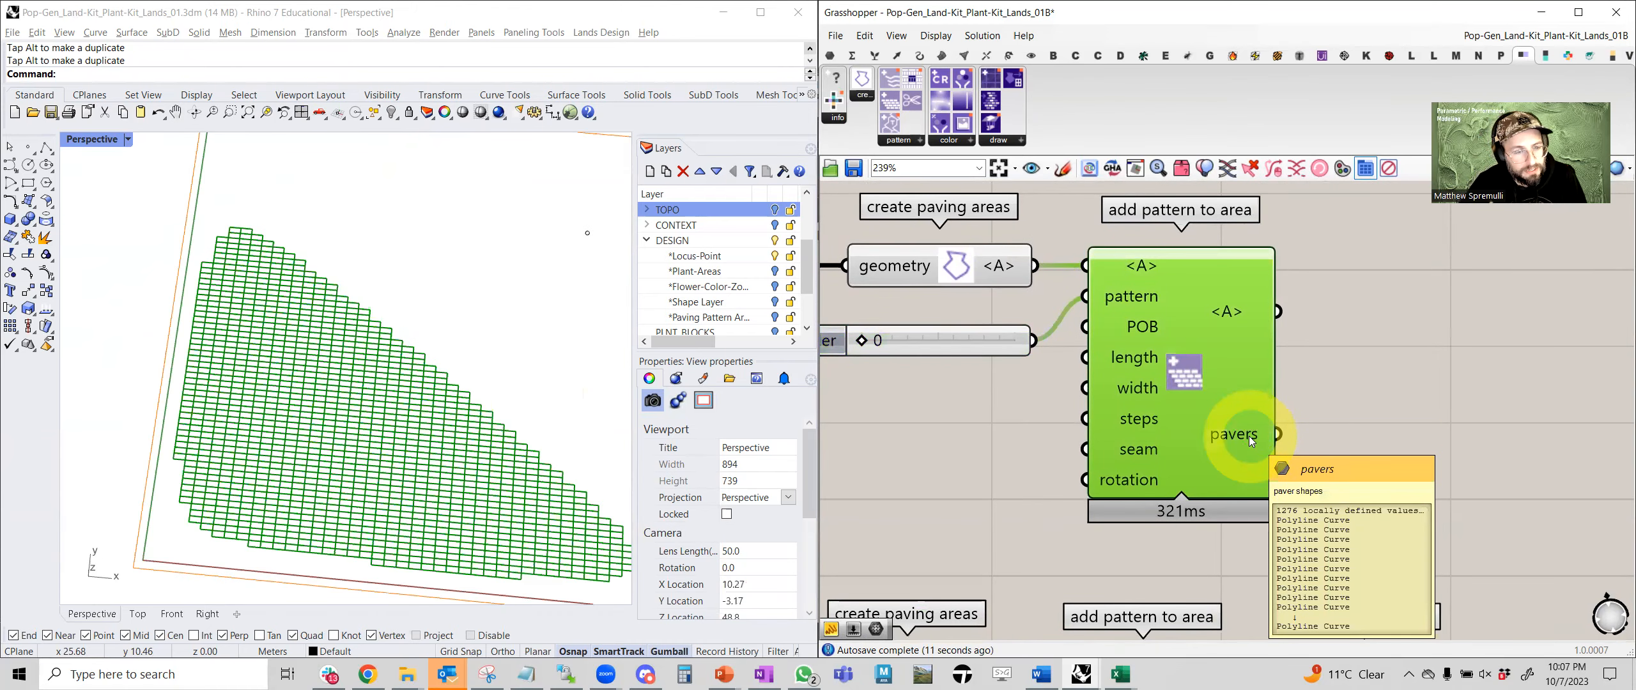
pyautogui.moveTo(942, 350); pyautogui.dragTo(1124, 356, button='right')
pyautogui.moveTo(1038, 353); pyautogui.dragTo(1119, 338)
pyautogui.click(1416, 432)
pyautogui.click(1312, 390)
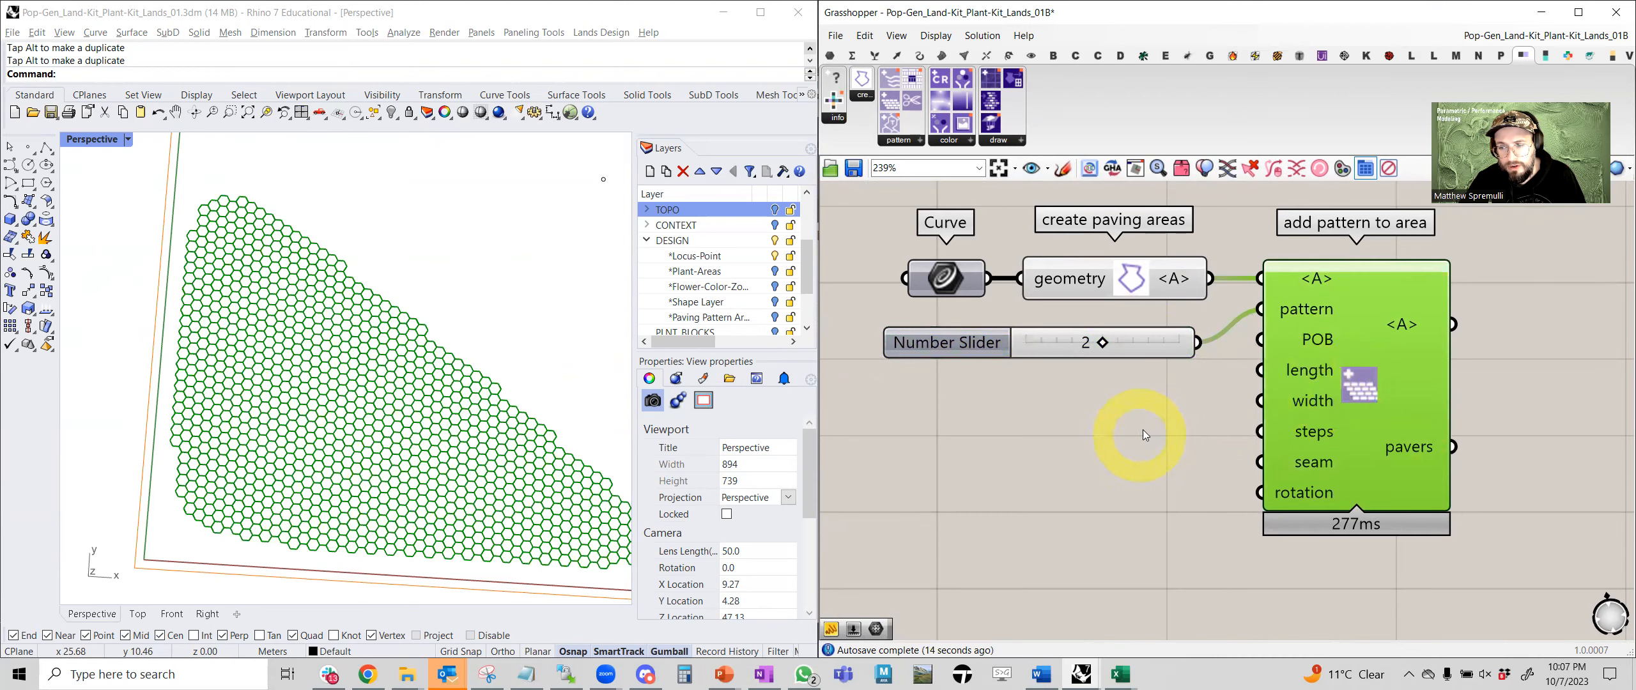
# Highlight the original chain's add pattern to area, trim pavers to area and Evaluate Box one by one and inspect their geometry in Rhino.
pyautogui.scroll(-4, 1088, 317)
pyautogui.scroll(2, 1094, 415)
pyautogui.click(1265, 489)
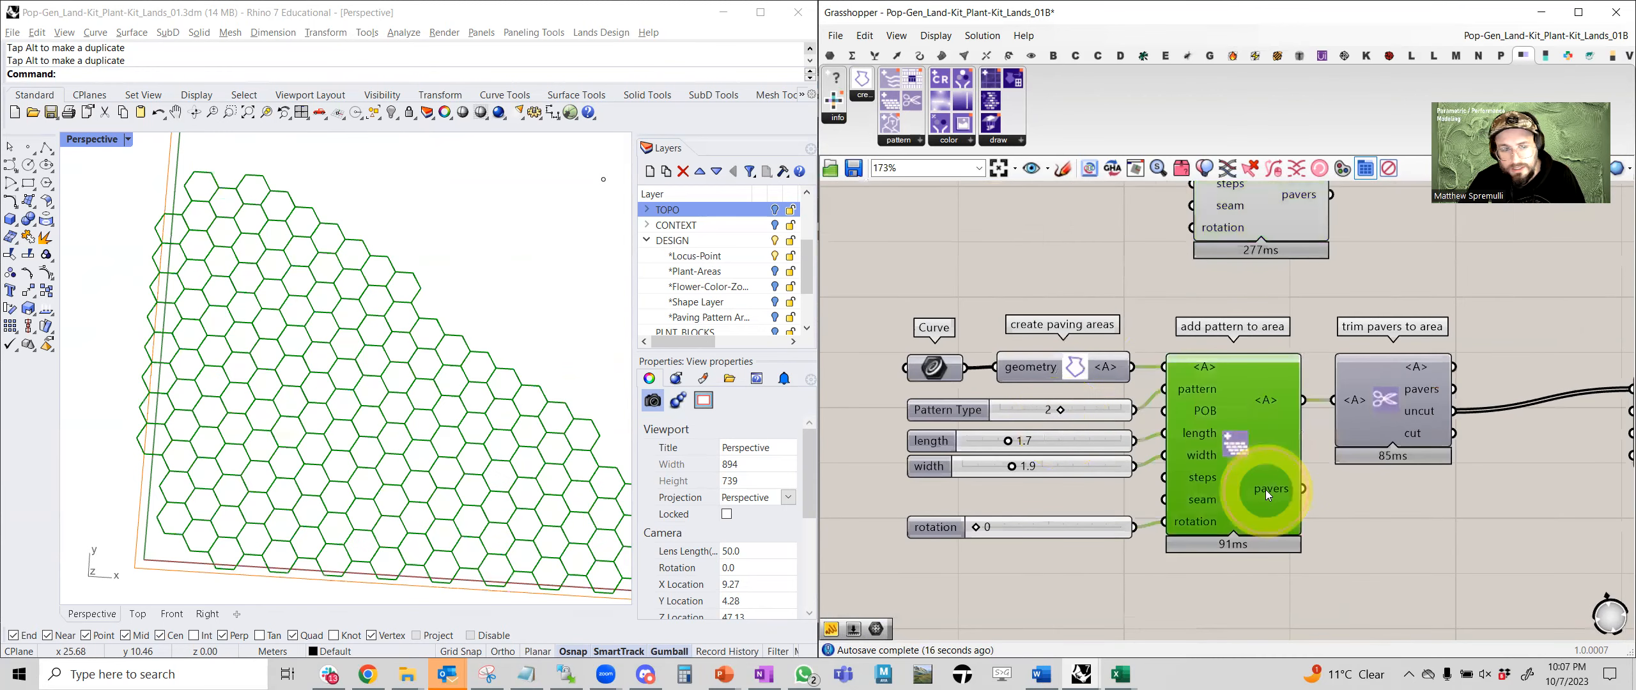
pyautogui.moveTo(1265, 489)
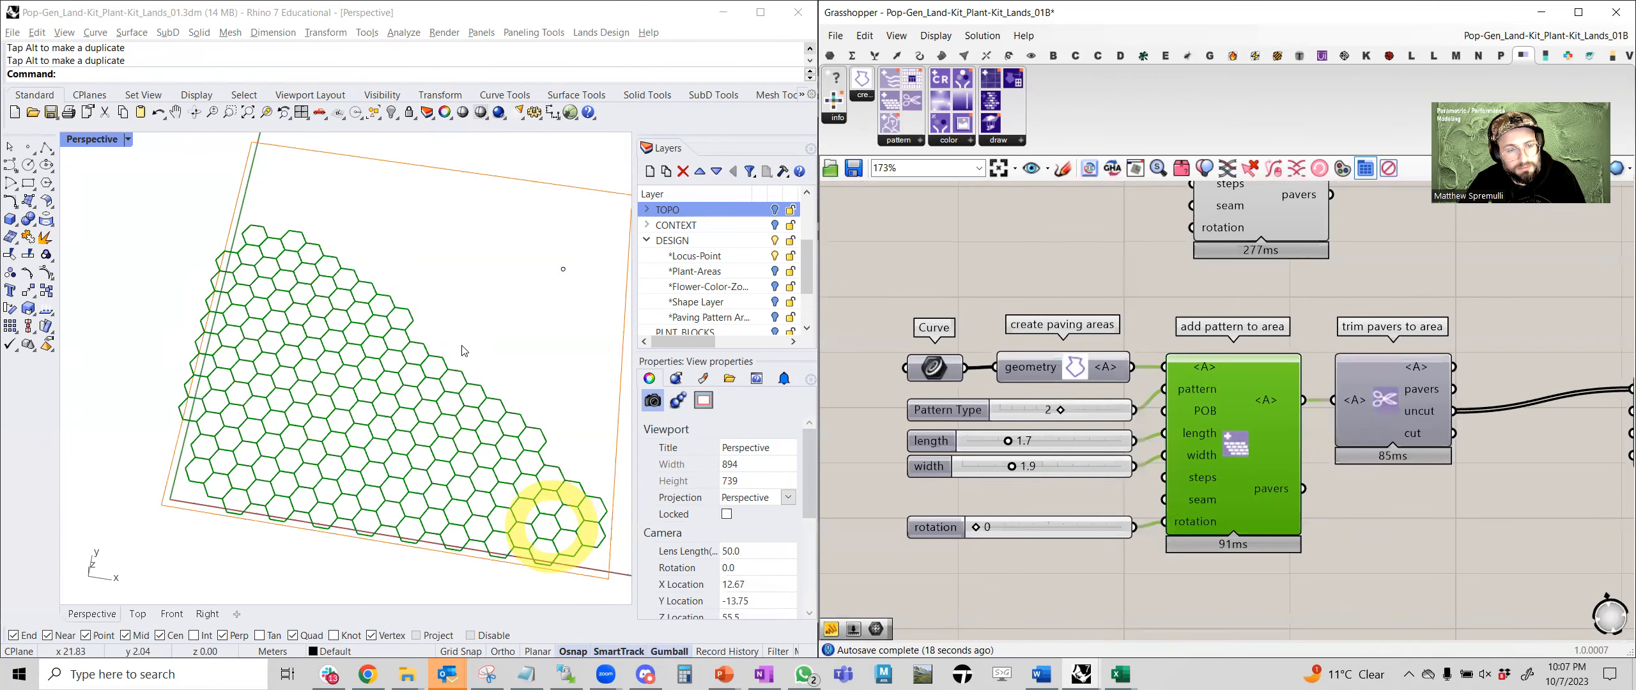
pyautogui.moveTo(1169, 365); pyautogui.dragTo(886, 369, button='right')
pyautogui.scroll(1, 1119, 404)
pyautogui.scroll(1, 1121, 408)
pyautogui.click(1083, 374)
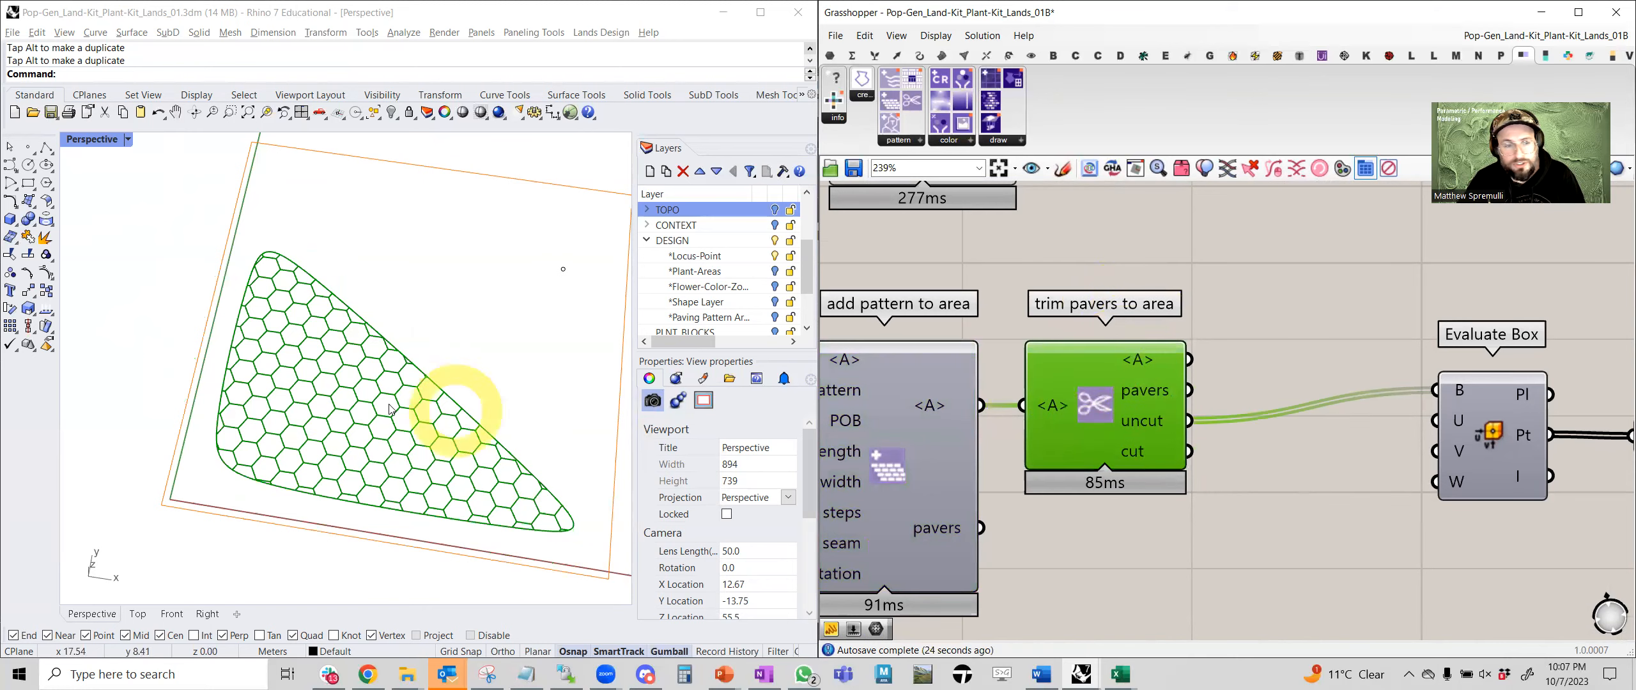
pyautogui.moveTo(1359, 431); pyautogui.dragTo(1154, 407, button='right')
pyautogui.click(1276, 415)
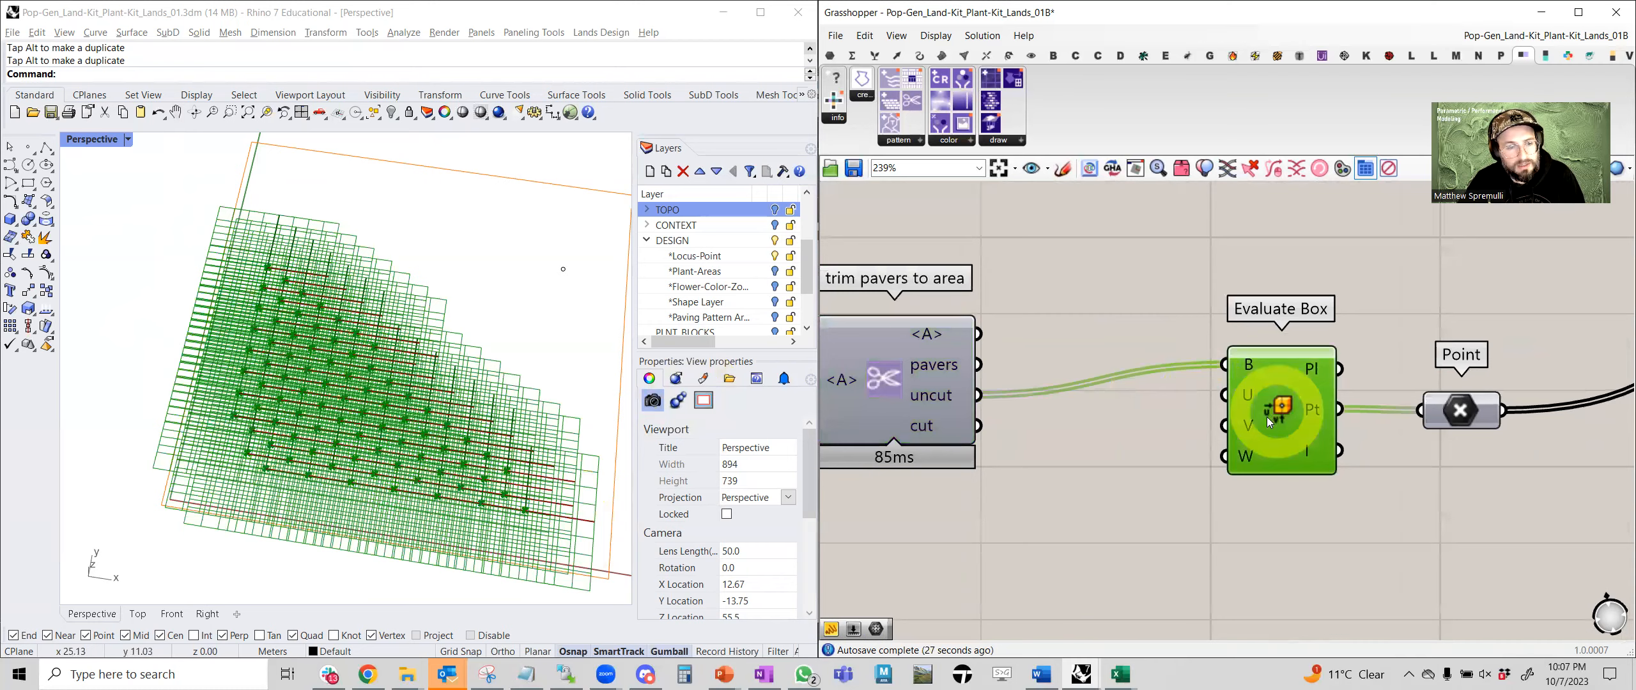
# Highlight trim pavers to area, Evaluate Box and the Point parameter, and inspect the pattern centre points in Rhino.
pyautogui.moveTo(1277, 415); pyautogui.dragTo(1267, 417)
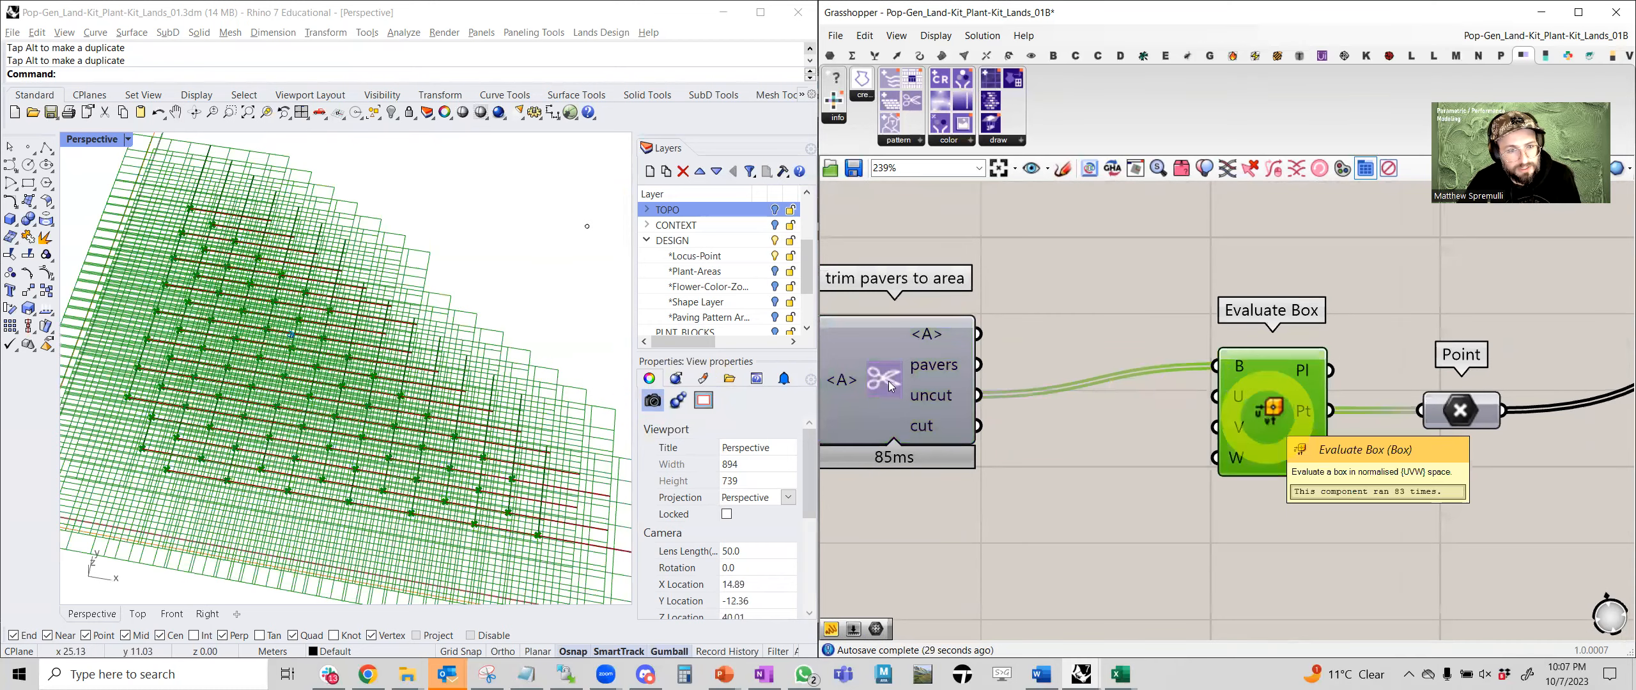
pyautogui.scroll(10, 453, 403)
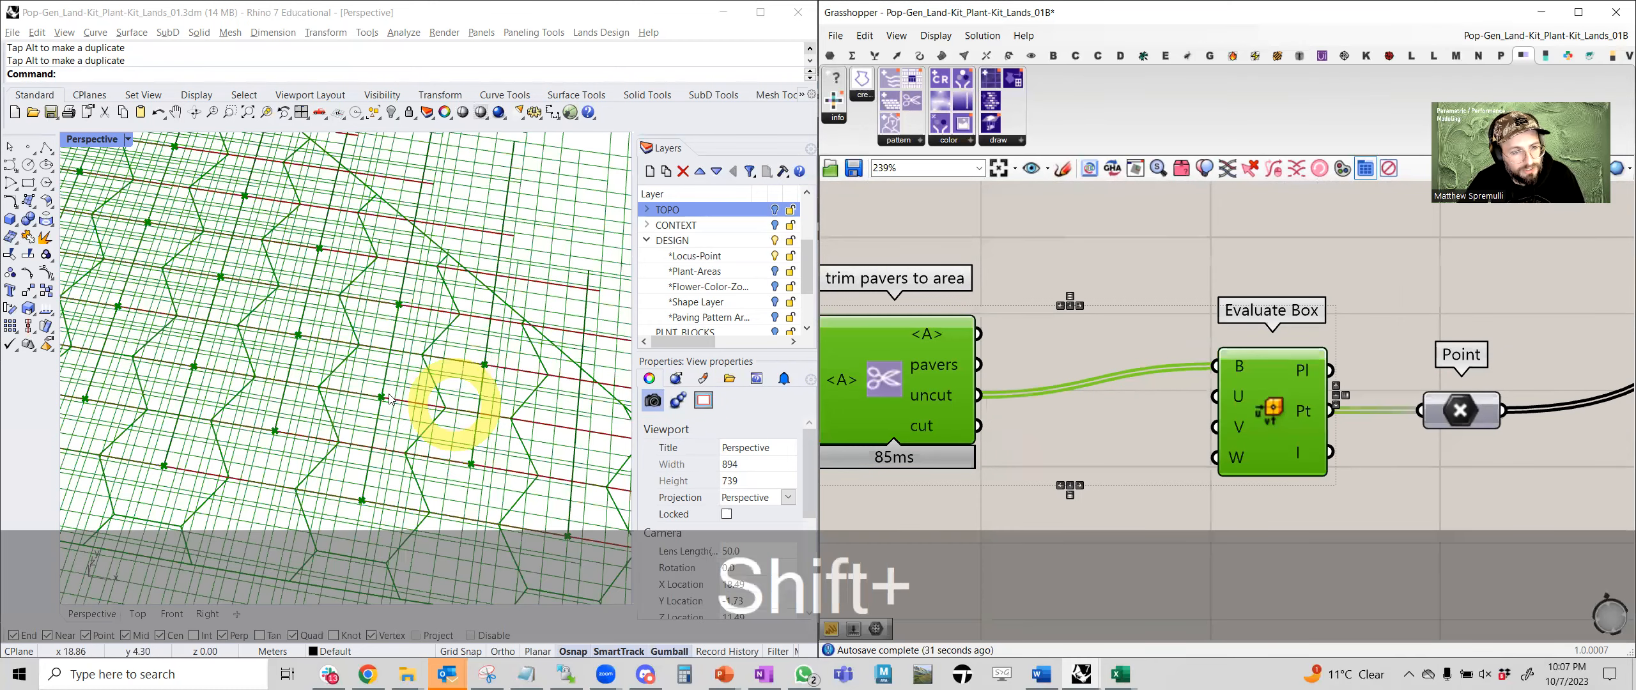
pyautogui.moveTo(1329, 376); pyautogui.dragTo(1110, 360, button='right')
pyautogui.click(1232, 397)
pyautogui.moveTo(1232, 397)
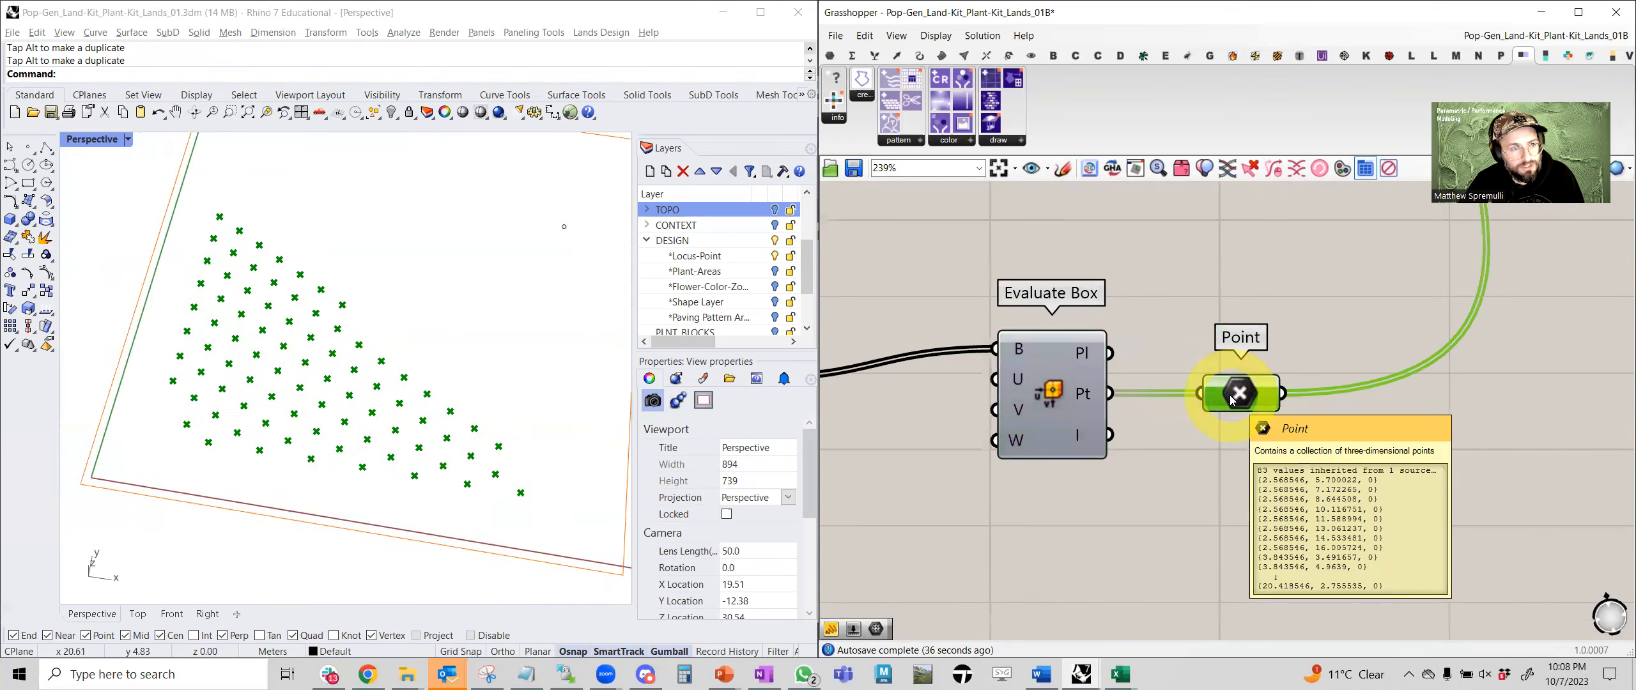
pyautogui.scroll(-3, 1232, 397)
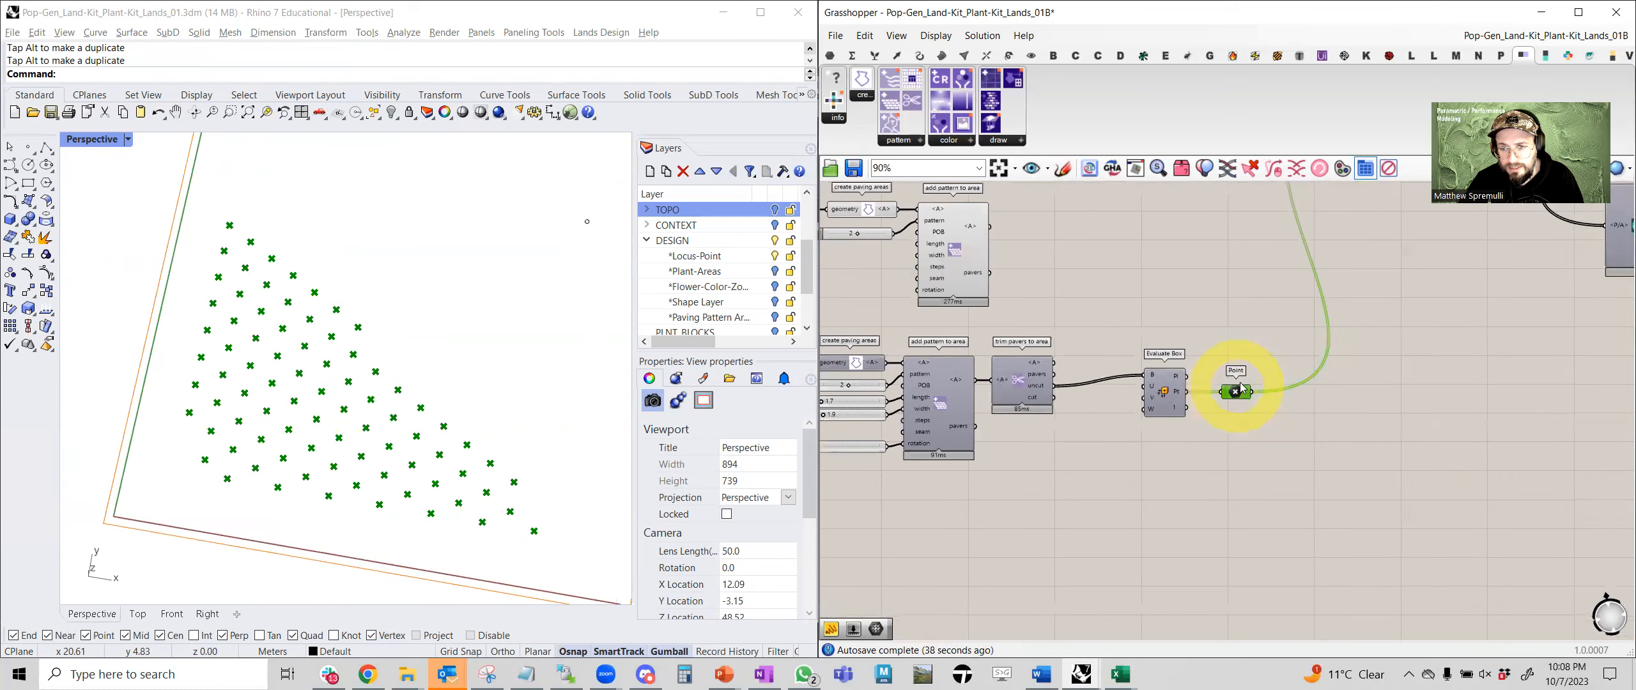
pyautogui.scroll(-3, 1113, 440)
# Enable the fill area with pattern constrained component and the number slider feeding its tries input.
pyautogui.click(1222, 289)
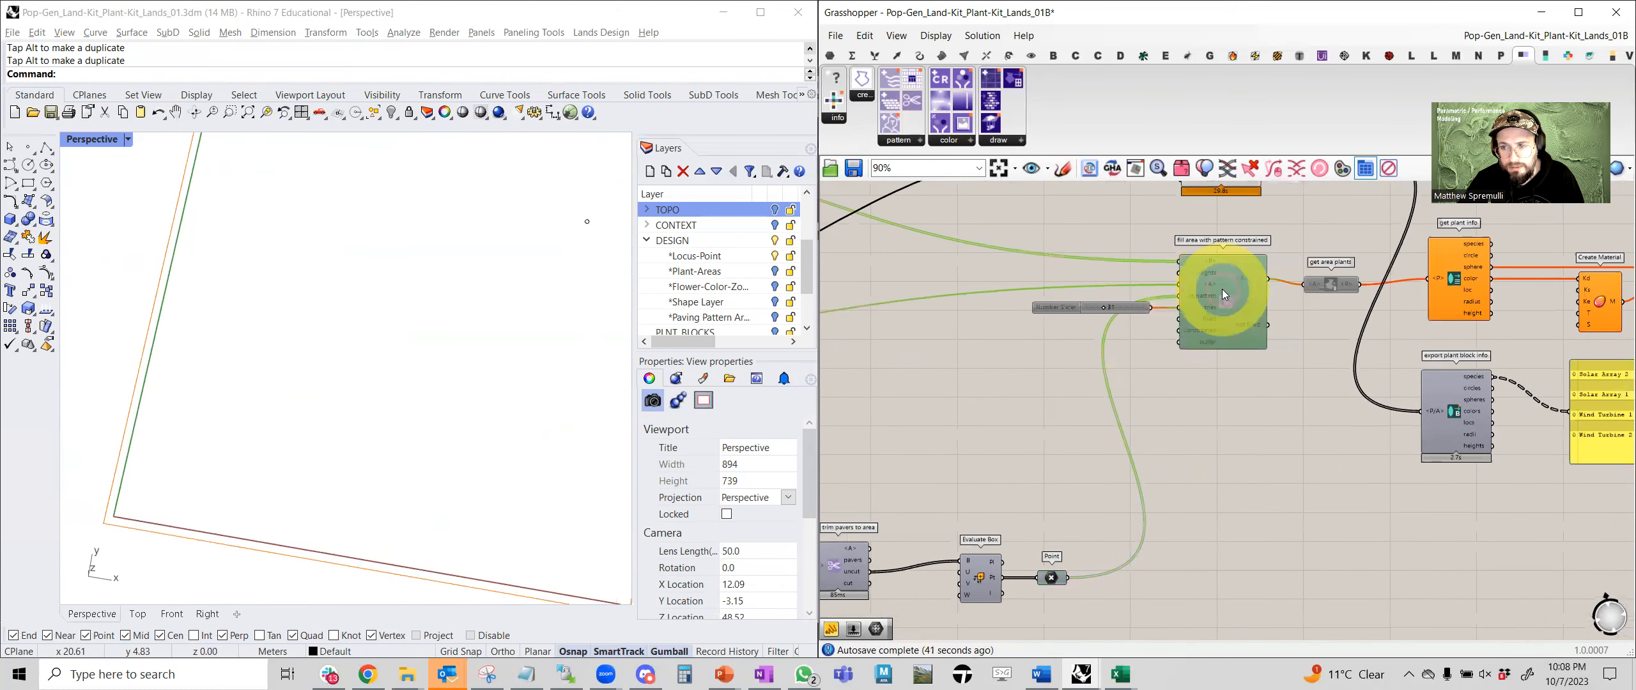
pyautogui.middleClick(1222, 289)
pyautogui.click(1088, 307)
pyautogui.middleClick(1087, 304)
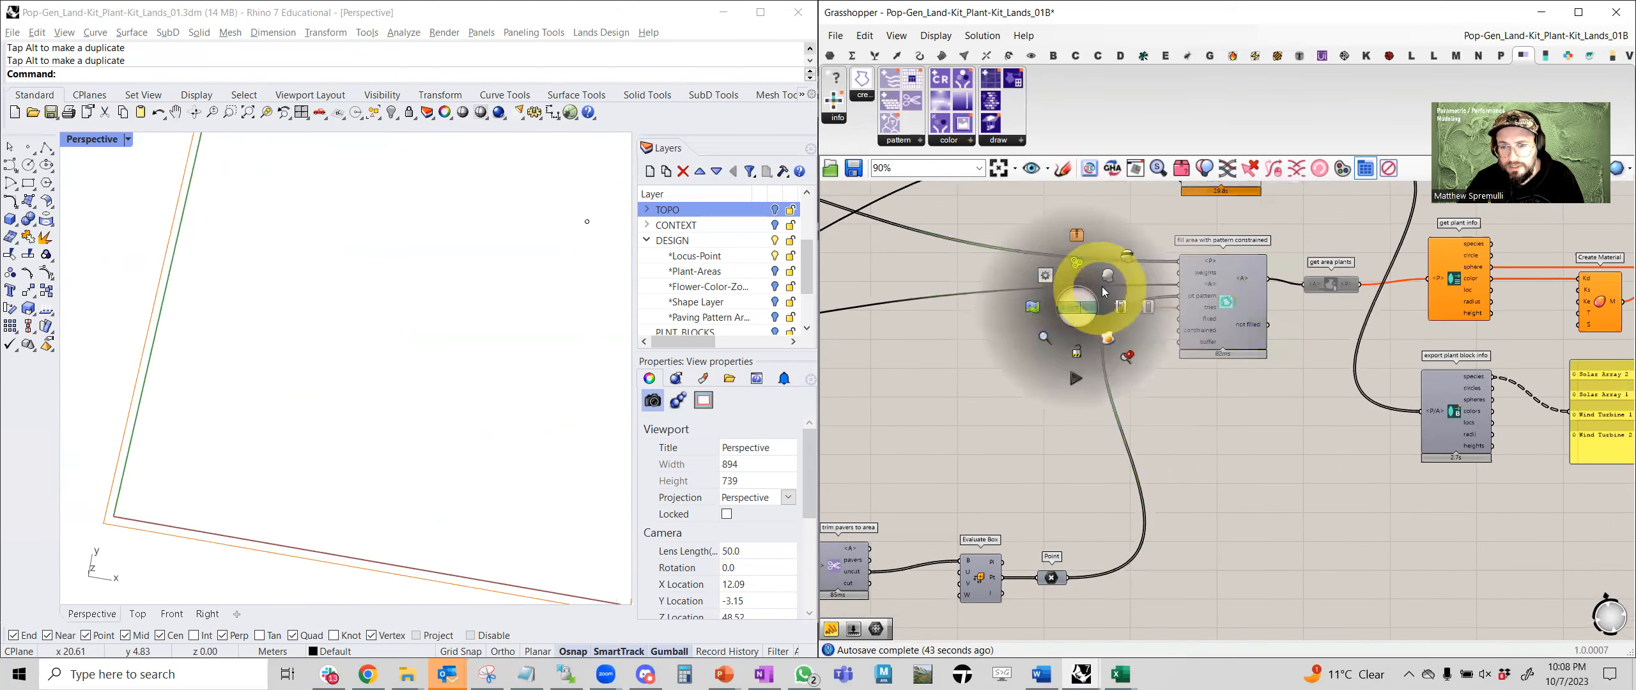
pyautogui.click(1131, 302)
pyautogui.scroll(3, 1171, 326)
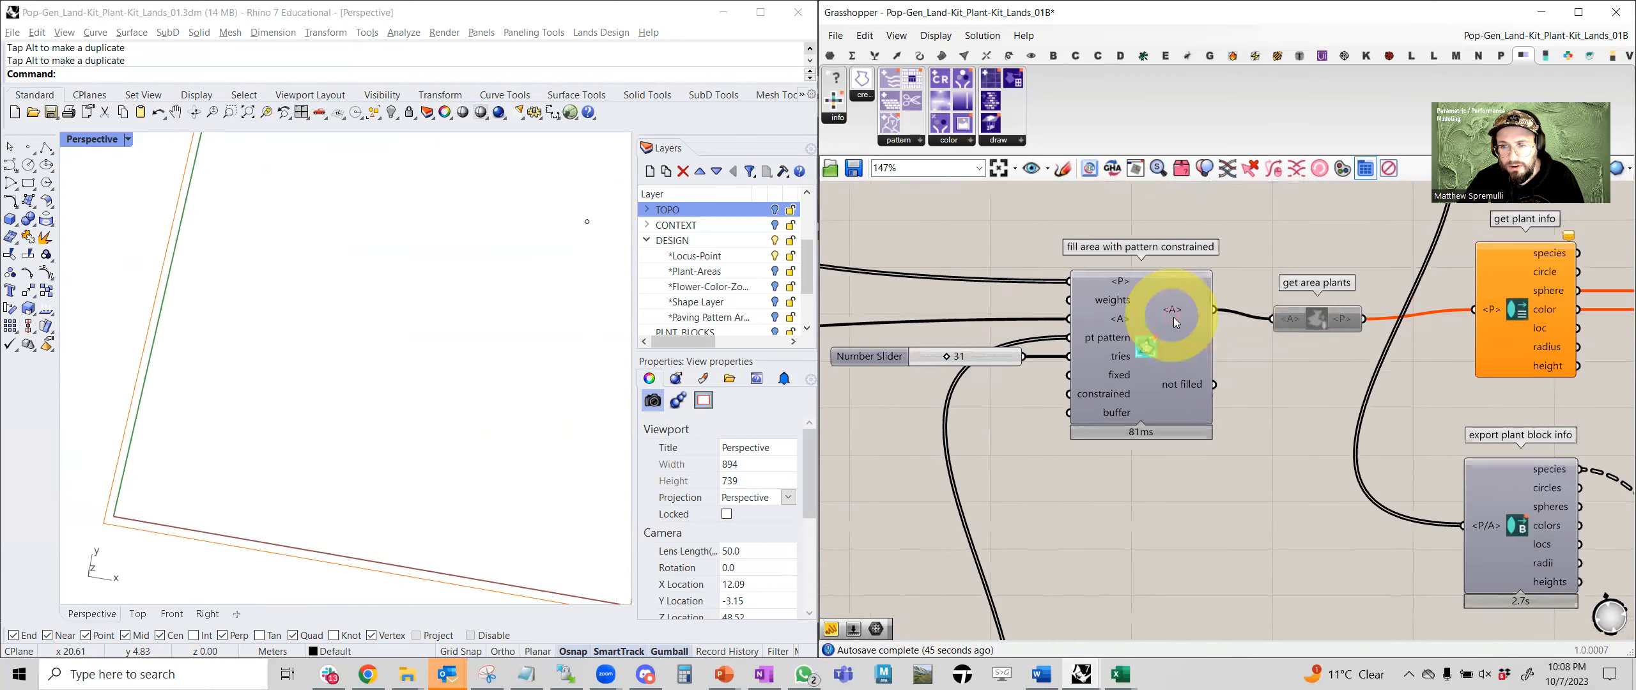
pyautogui.click(1179, 323)
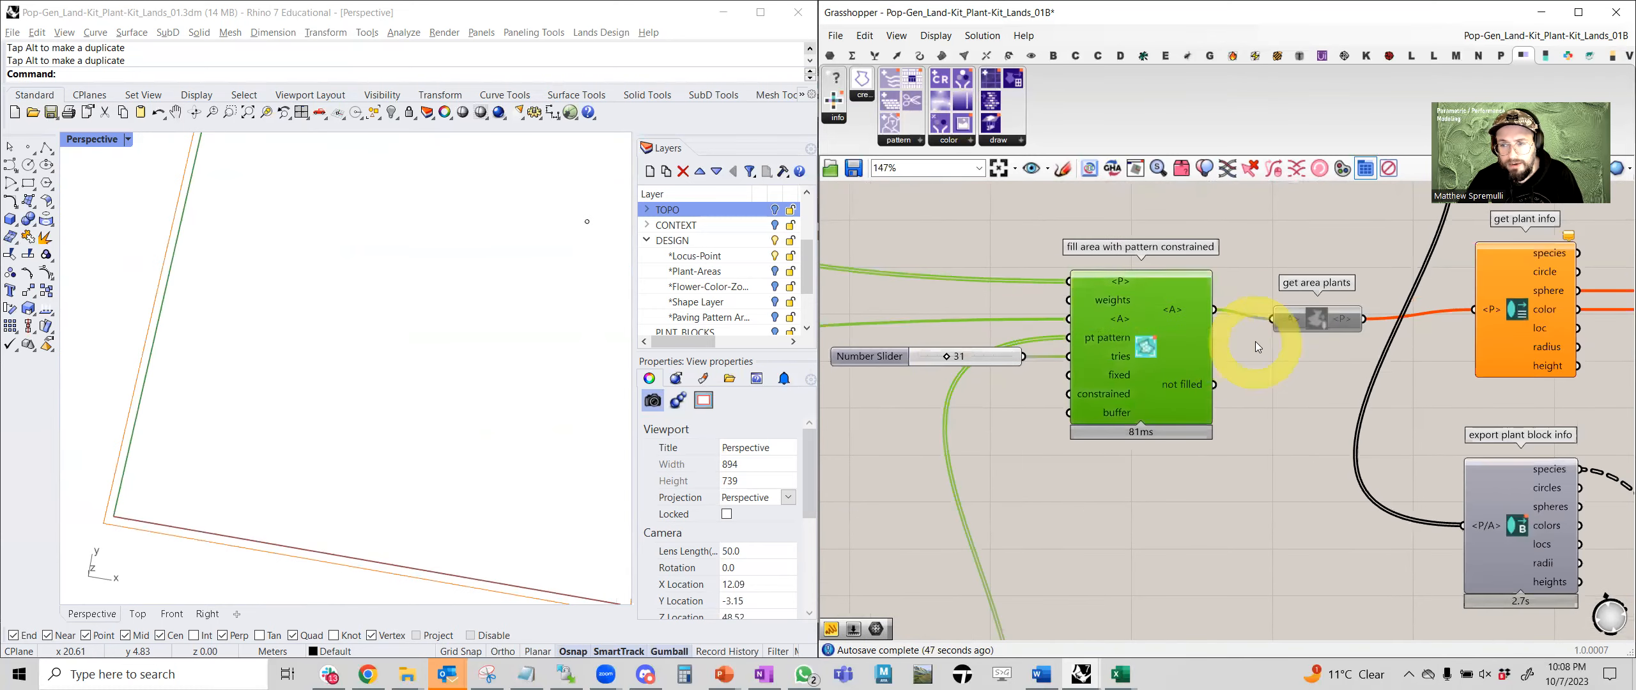
# Enable the get area plants component connected to the fill area with pattern constrained output.
pyautogui.moveTo(1255, 341); pyautogui.dragTo(1136, 366, button='right')
pyautogui.click(1197, 342)
pyautogui.middleClick(1200, 340)
pyautogui.click(1237, 342)
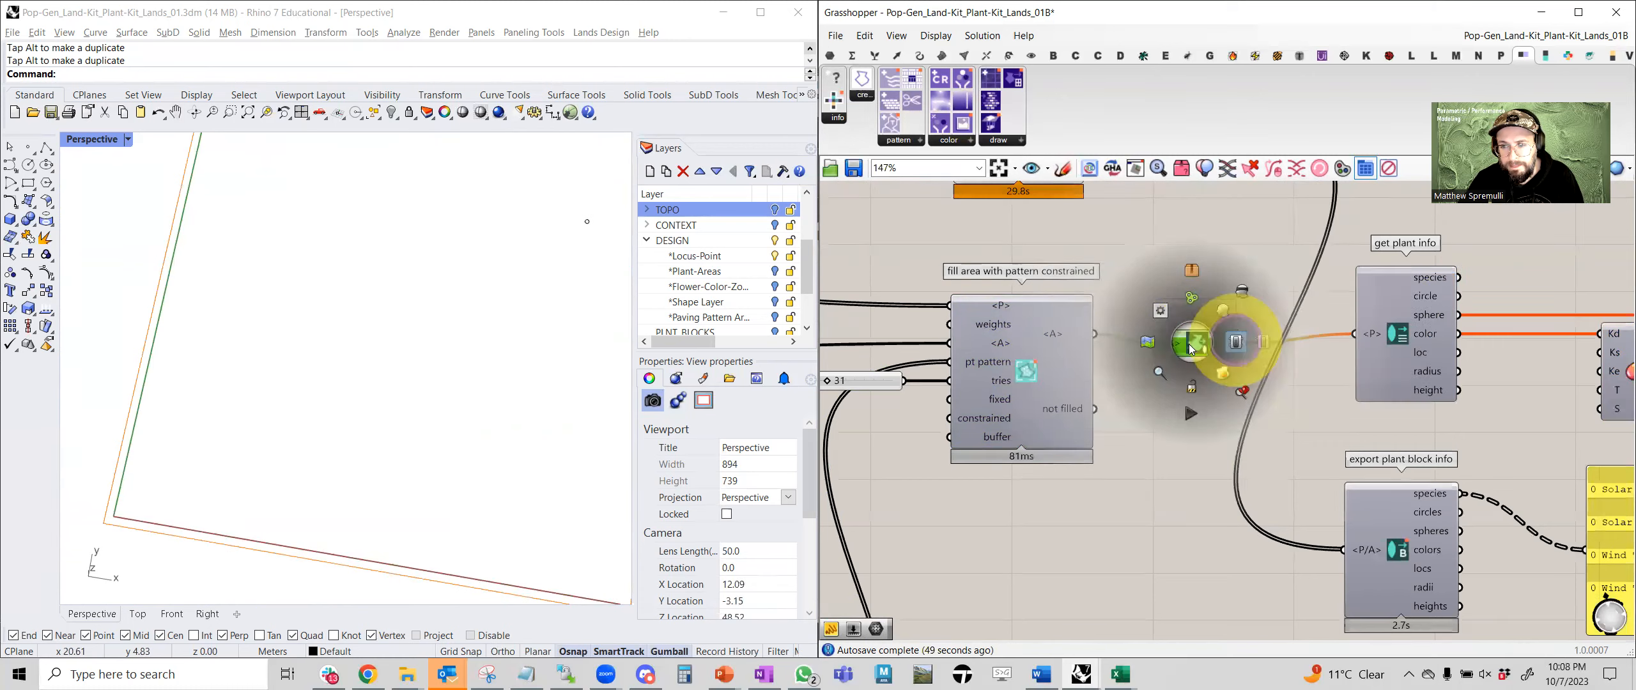
pyautogui.click(1187, 427)
pyautogui.click(1202, 337)
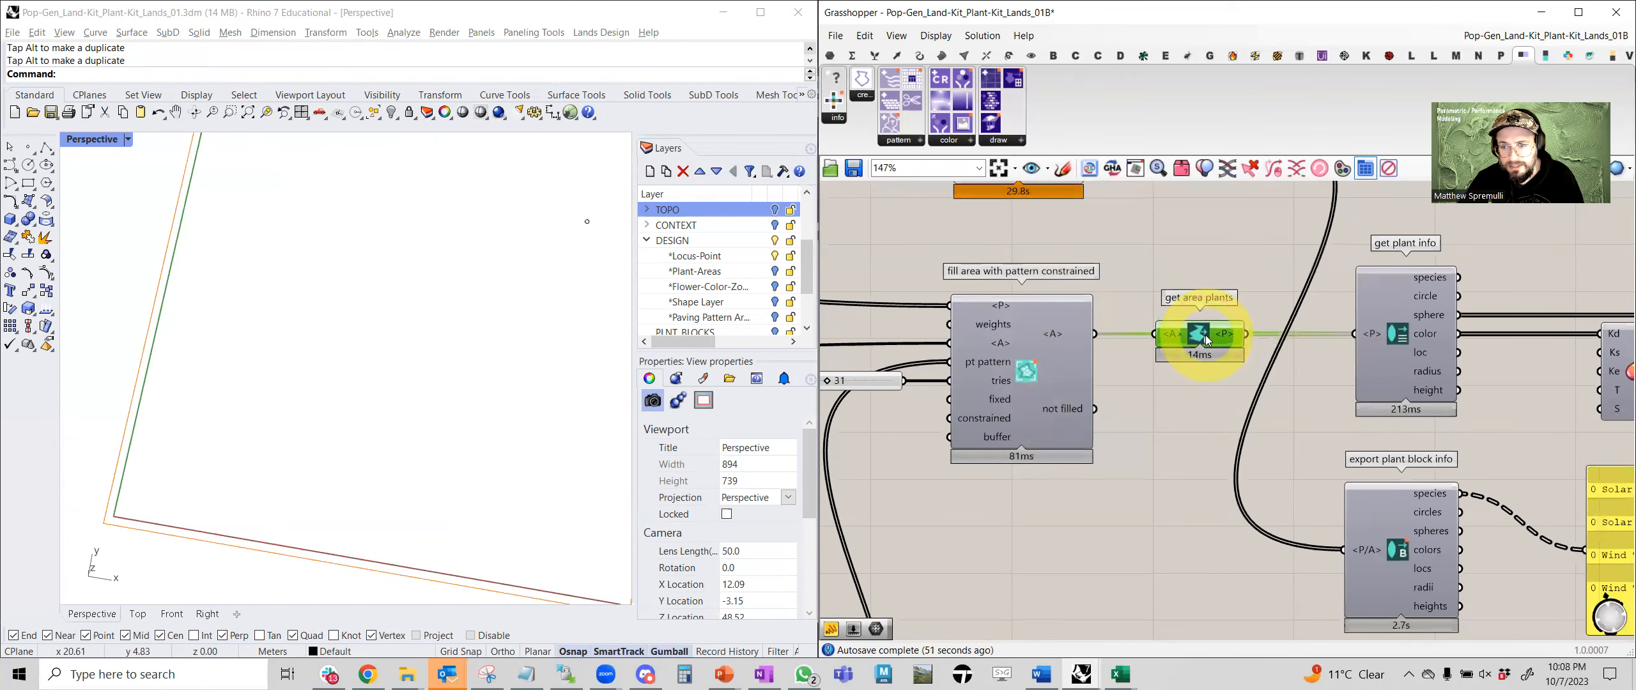
# Highlight get plant info and the preview component one by one and inspect the pattern-placed objects in Rhino from several angles.
pyautogui.moveTo(1465, 380); pyautogui.dragTo(1113, 420, button='right')
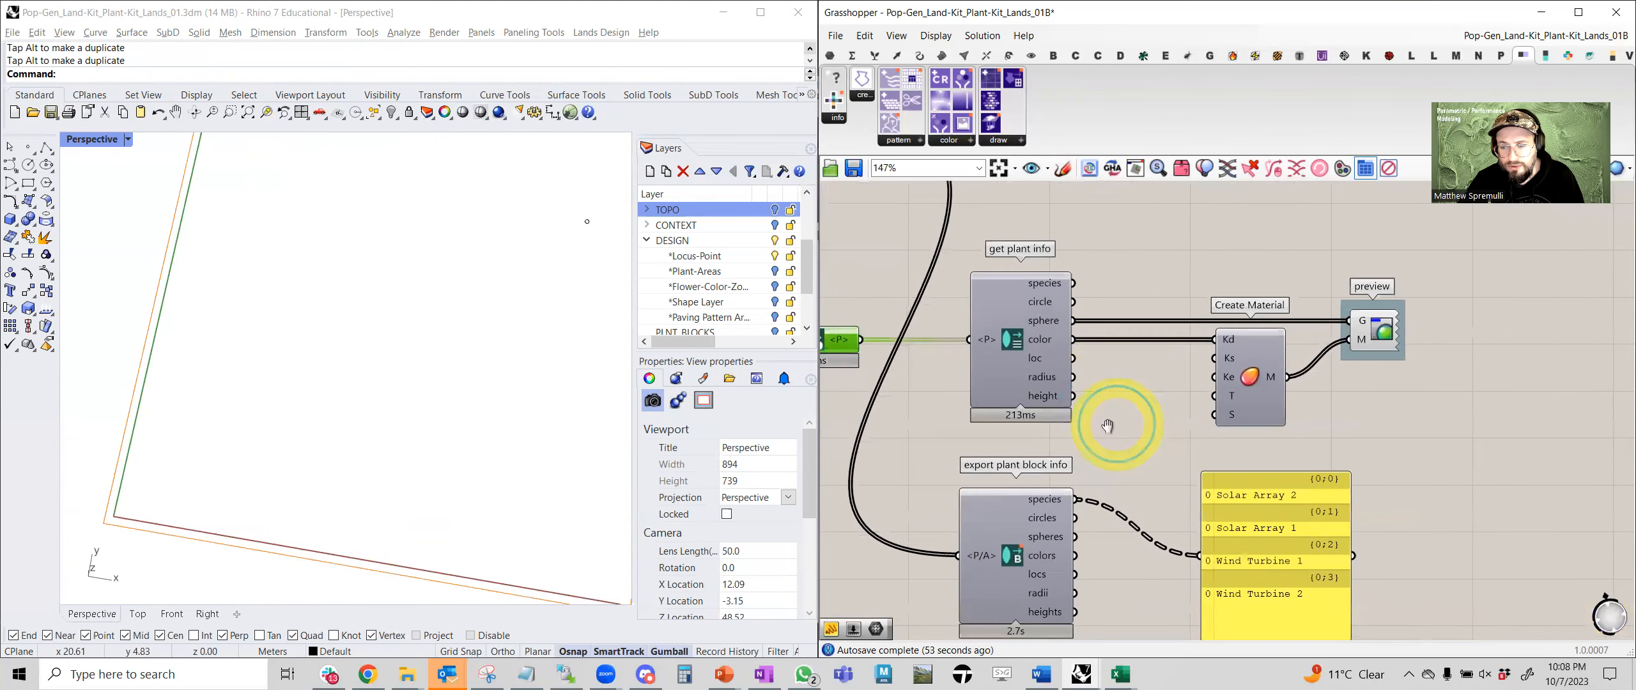
pyautogui.click(1004, 365)
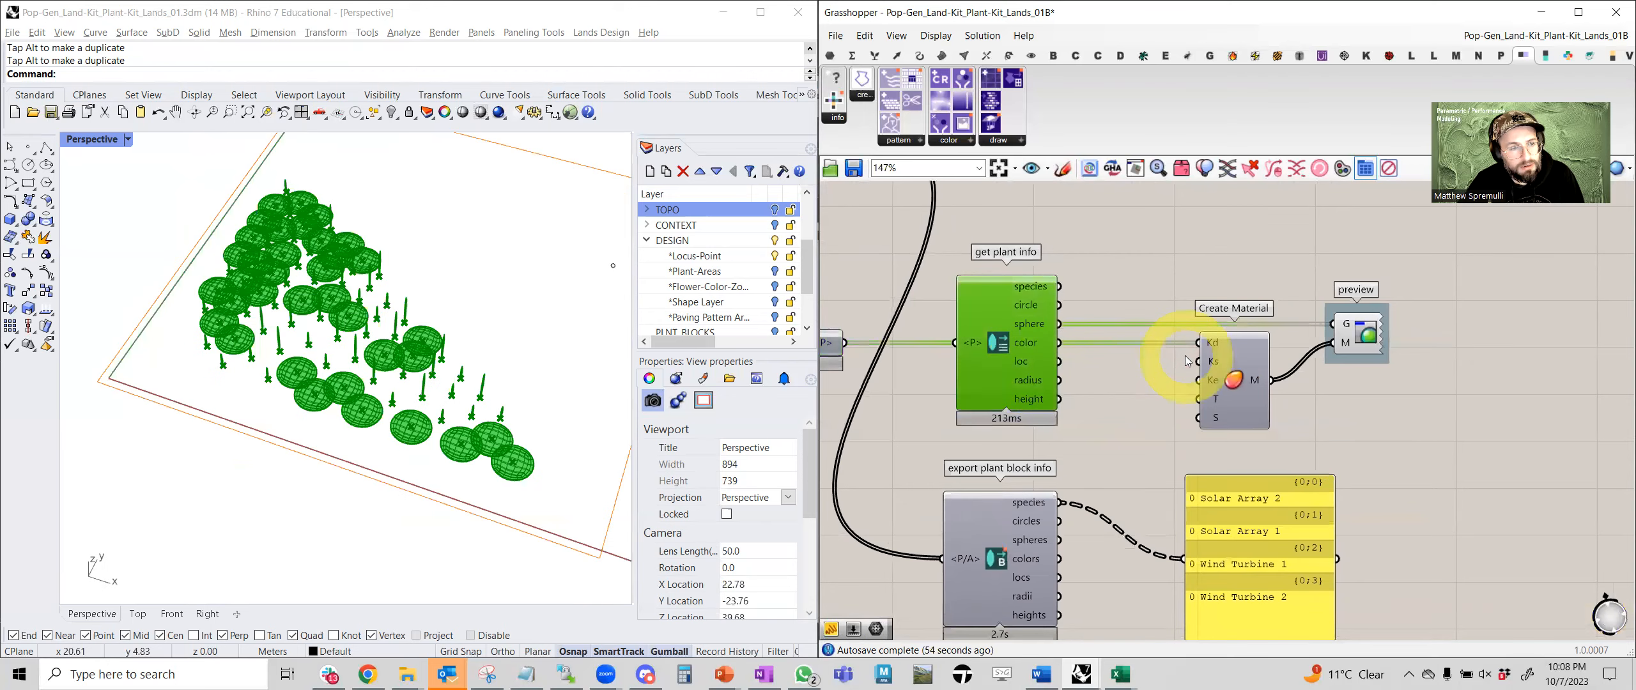
pyautogui.click(1367, 337)
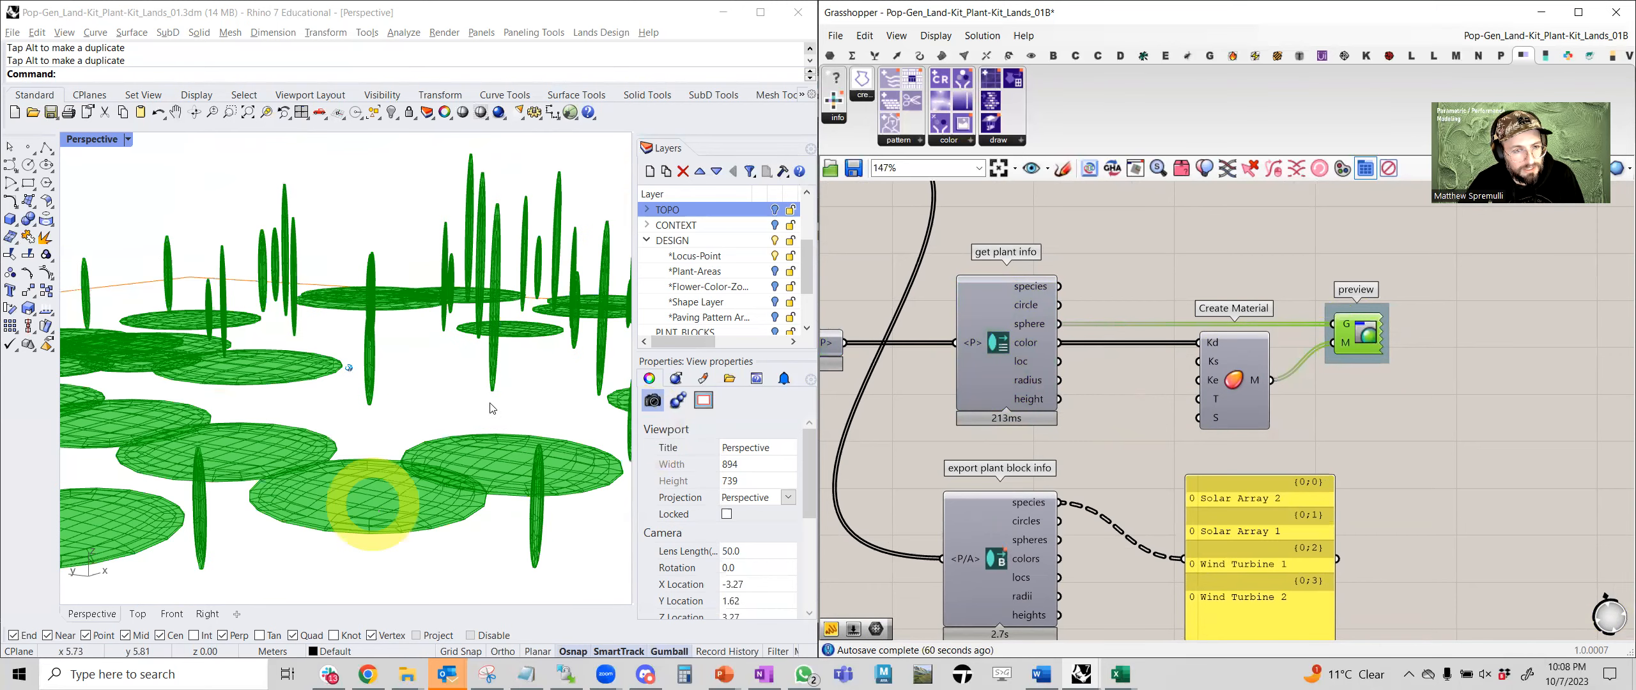
pyautogui.moveTo(490, 408); pyautogui.dragTo(510, 379, button='right')
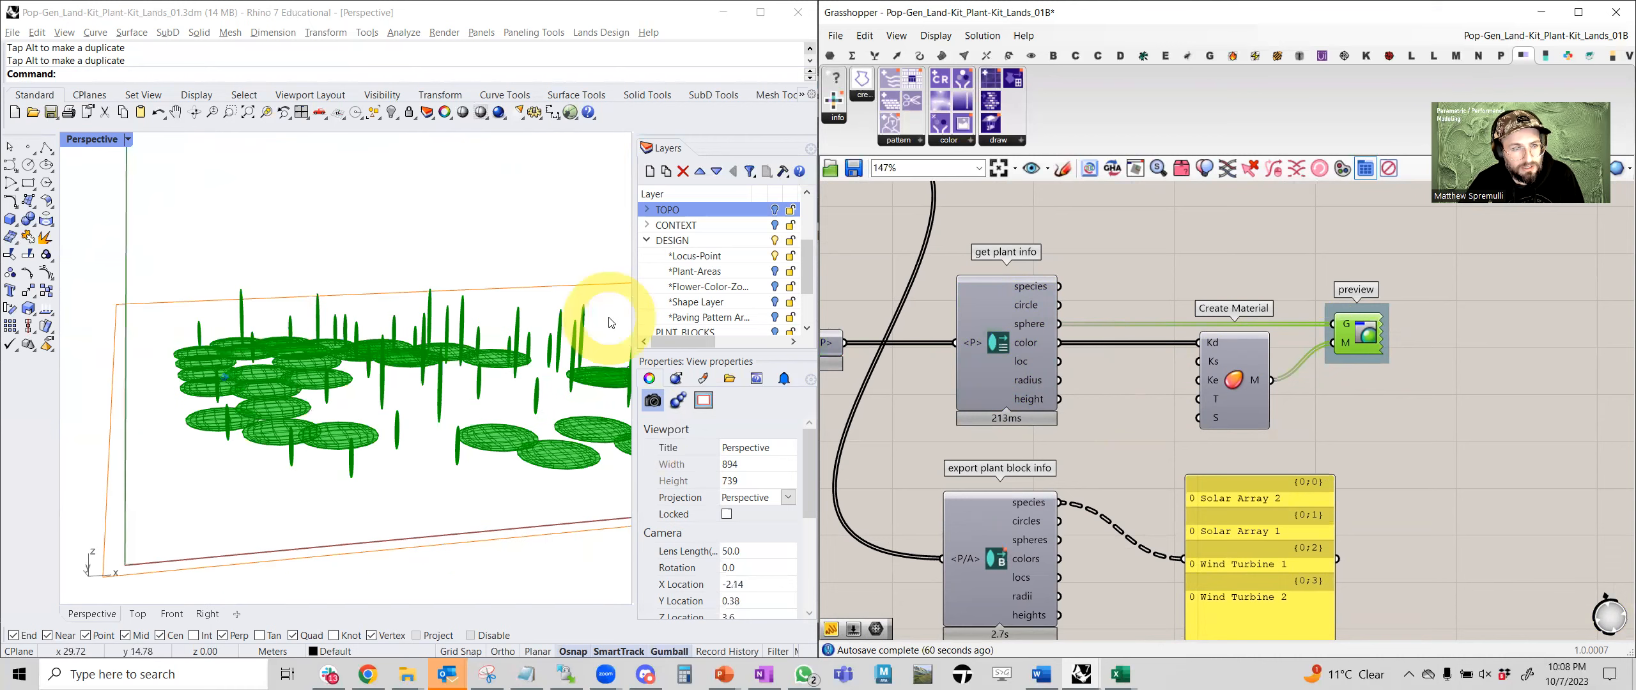
pyautogui.click(945, 404)
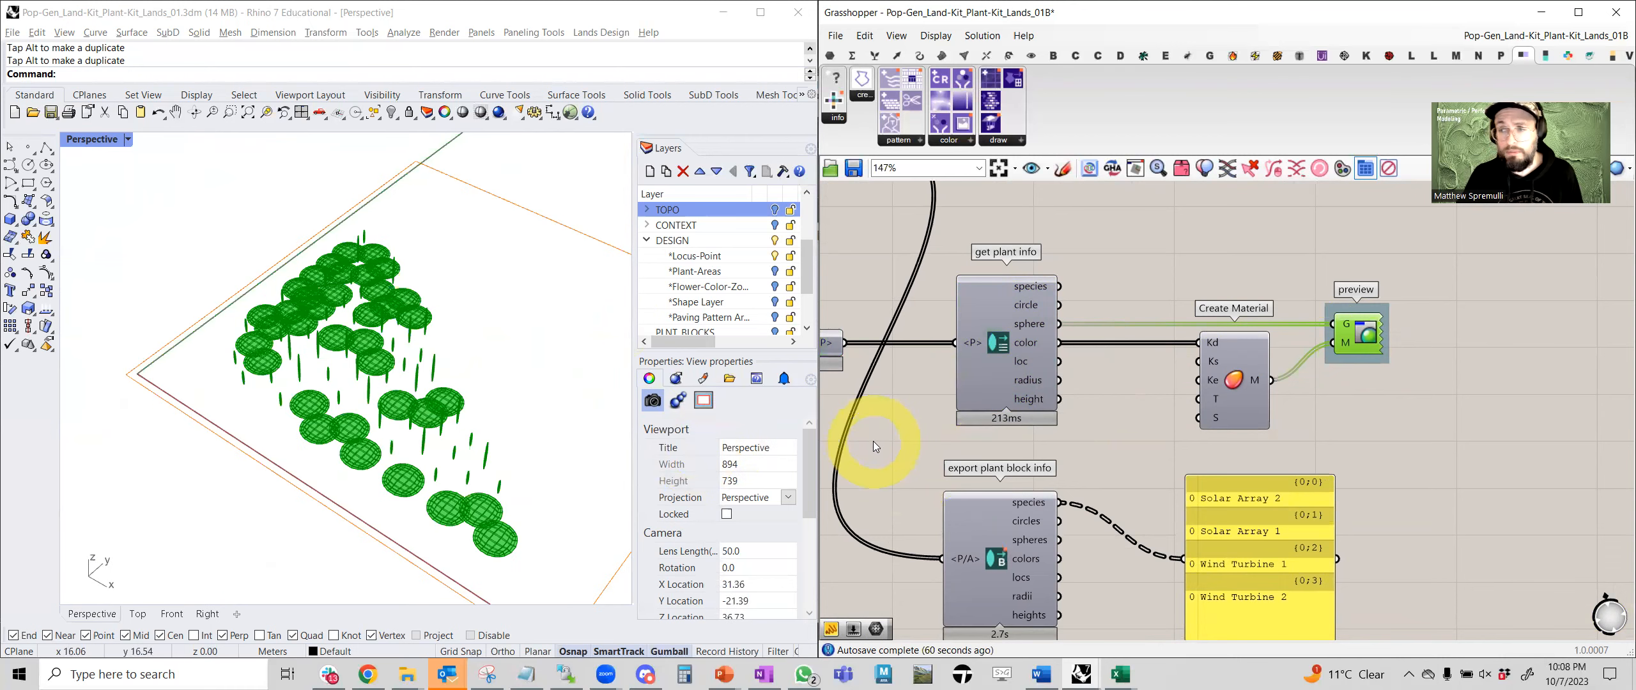
# Delete the fill area with plants constrained component together with its get area plants component.
pyautogui.moveTo(1035, 342)
pyautogui.scroll(-3, 1035, 342)
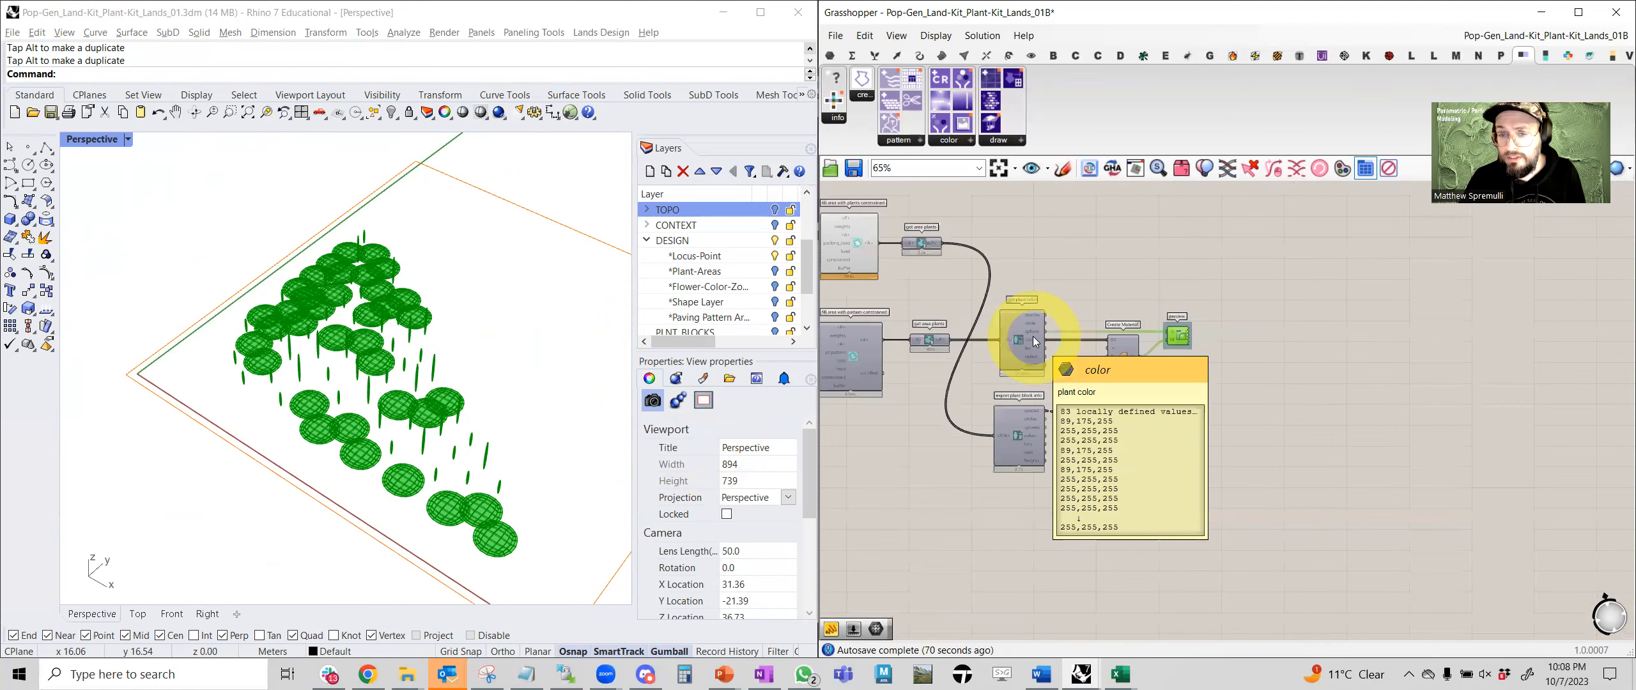
pyautogui.scroll(-5, 1033, 336)
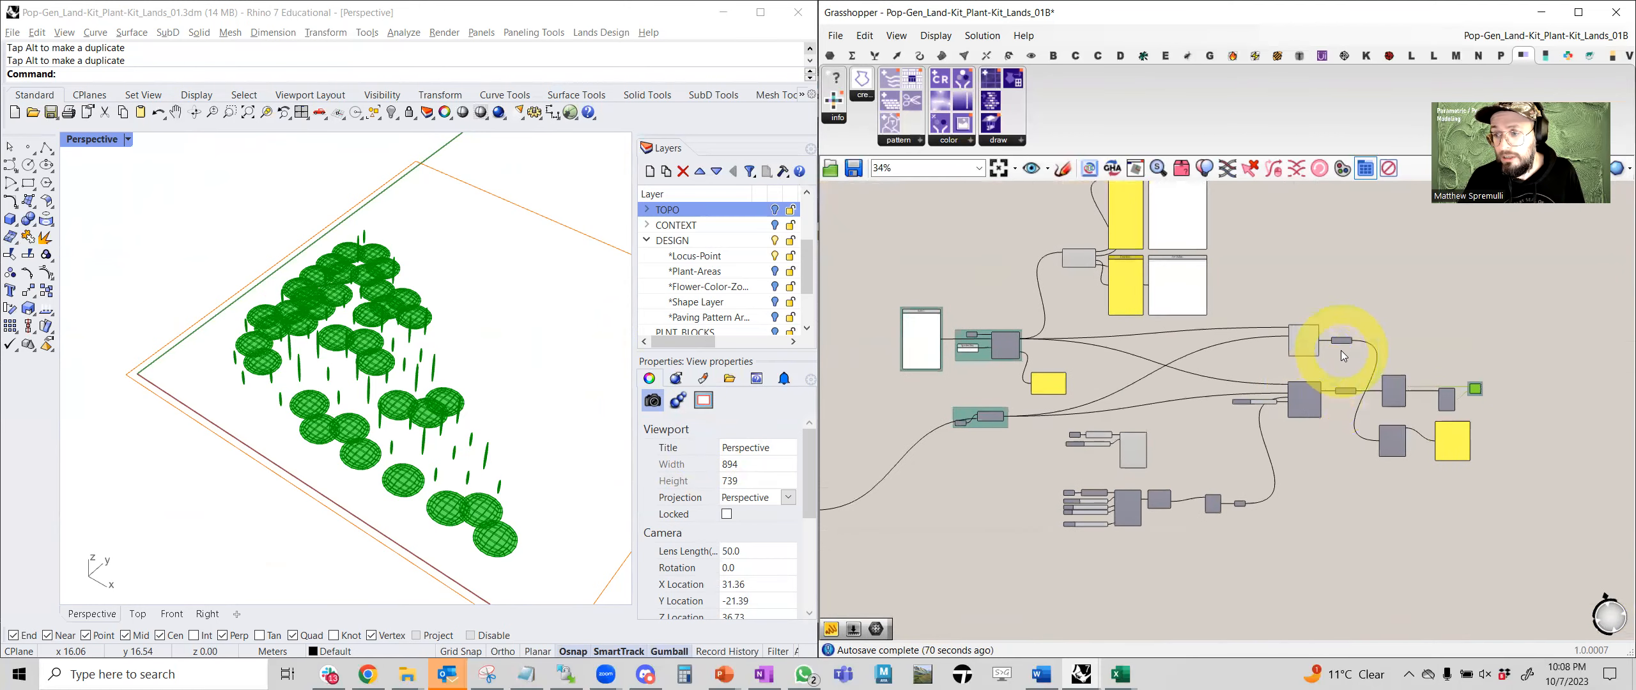
pyautogui.scroll(5, 1342, 351)
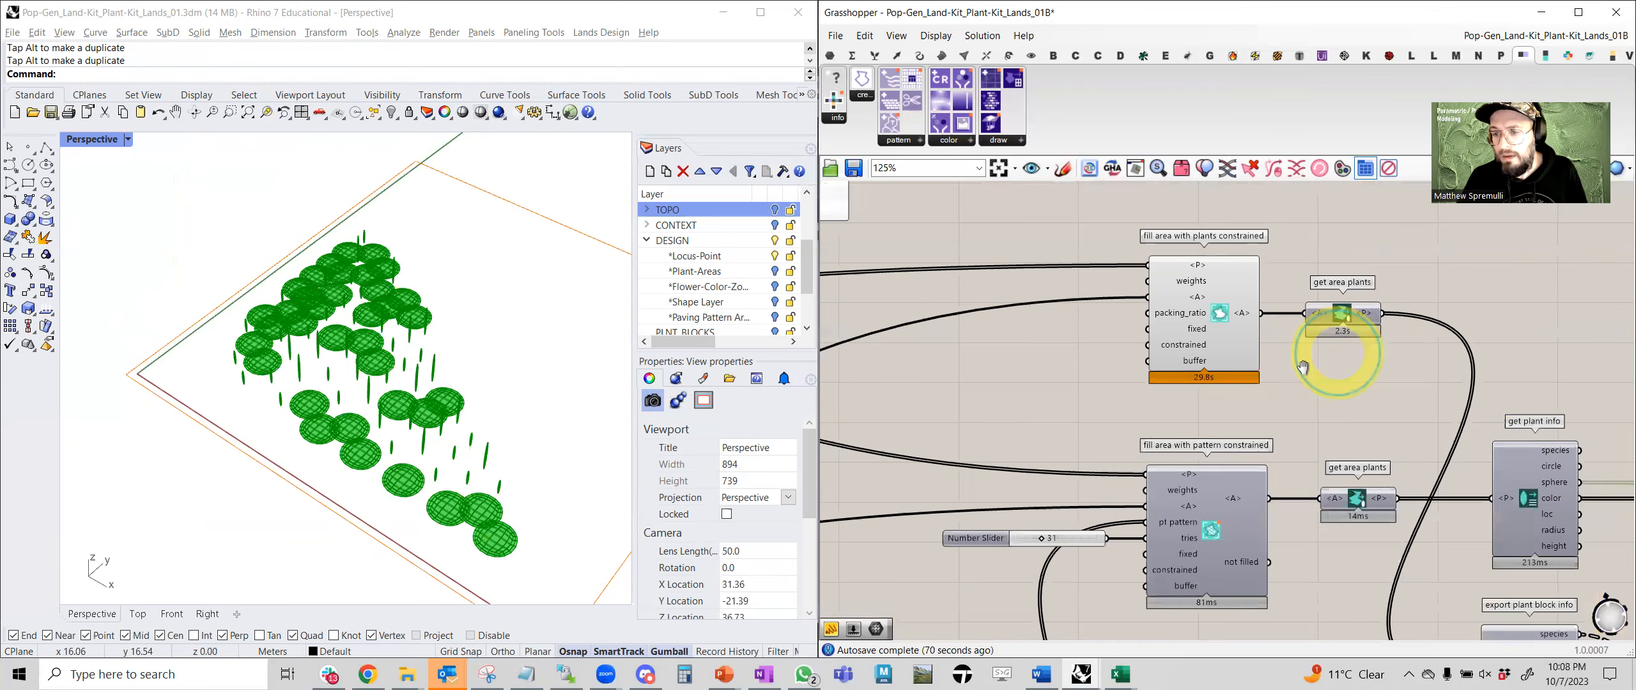
pyautogui.moveTo(1326, 378); pyautogui.dragTo(1263, 408, button='right')
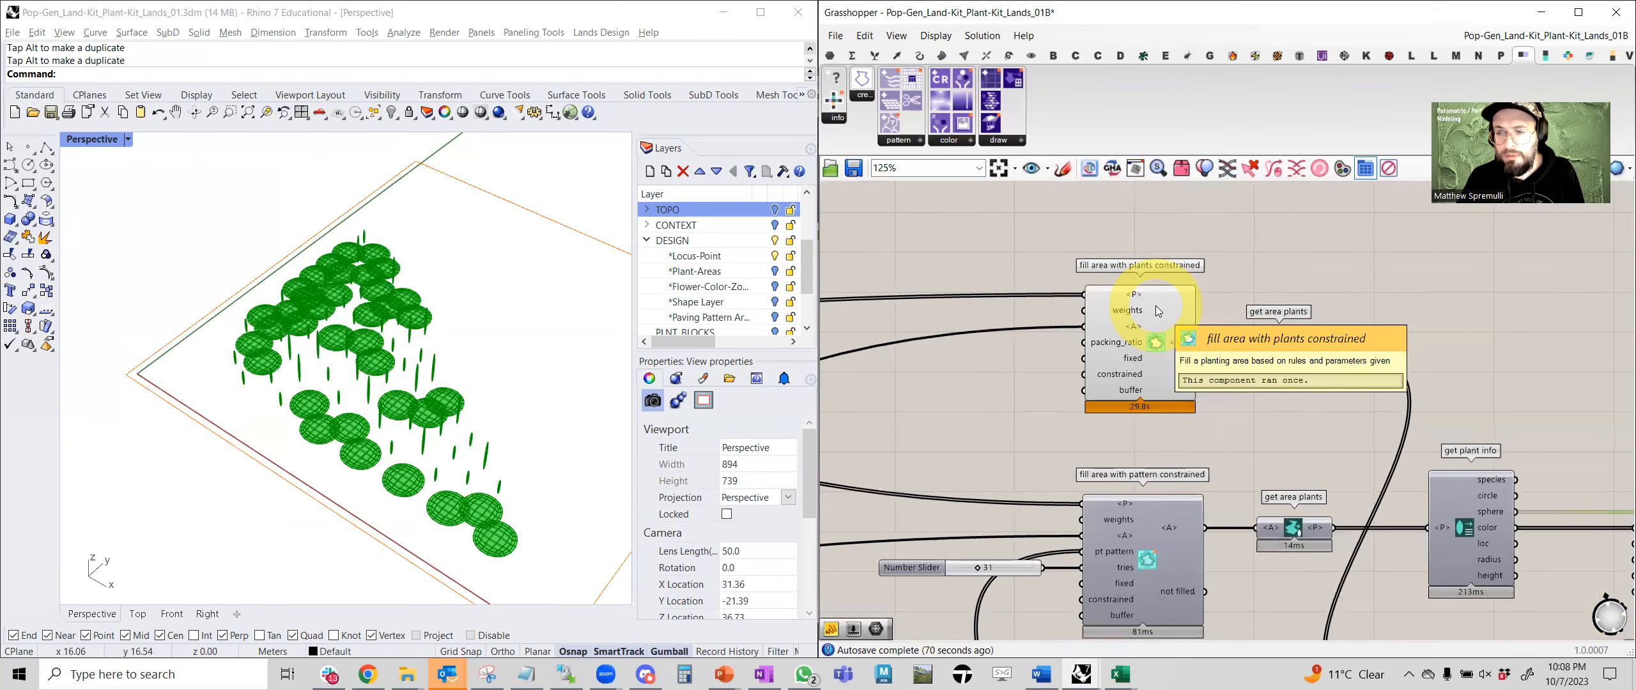
pyautogui.moveTo(1323, 421); pyautogui.dragTo(1061, 289)
pyautogui.moveTo(1210, 362); pyautogui.dragTo(1158, 333, button='right')
pyautogui.press('Delete')
# Delete the export plant block info component and the yellow panel connected to its species output.
pyautogui.scroll(-3, 1160, 334)
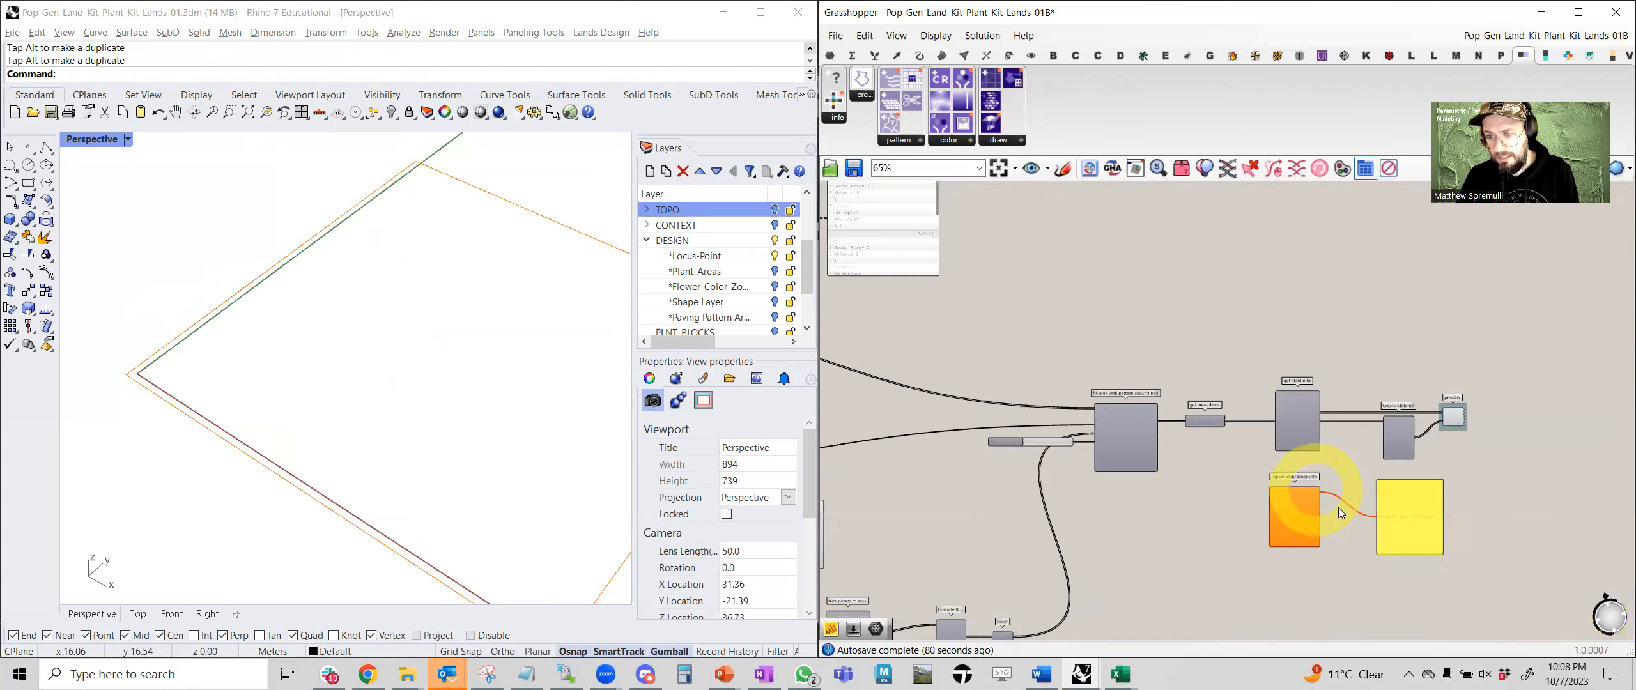
pyautogui.moveTo(1436, 566); pyautogui.dragTo(1354, 510, button='right')
pyautogui.scroll(2, 1362, 511)
pyautogui.moveTo(1433, 518); pyautogui.dragTo(1066, 404)
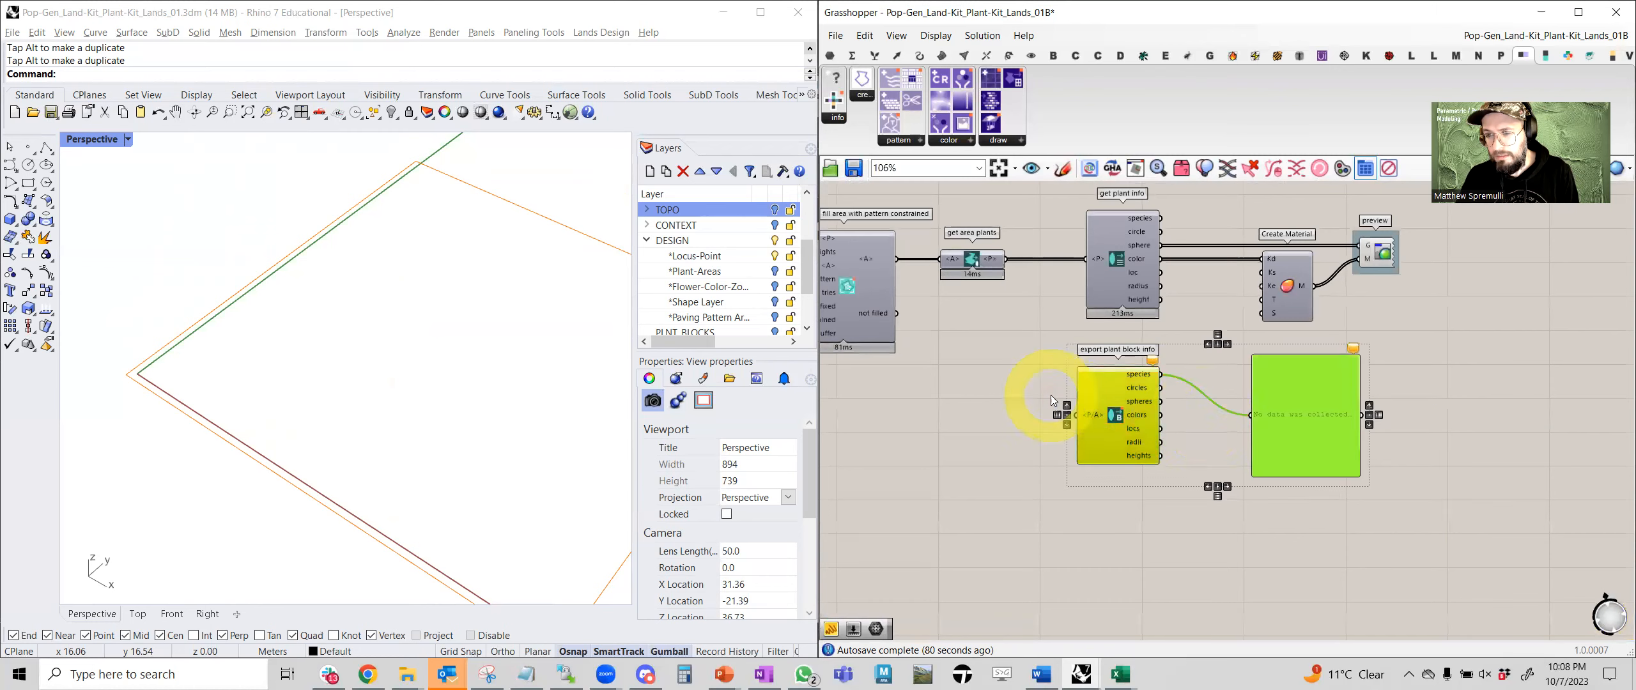
pyautogui.moveTo(1202, 414); pyautogui.dragTo(1240, 419, button='right')
pyautogui.press('Delete')
# Delete the duplicated paving chain of Curve, create paving areas, number slider and add pattern to area above the original chain.
pyautogui.scroll(-7, 1229, 460)
pyautogui.scroll(5, 1241, 419)
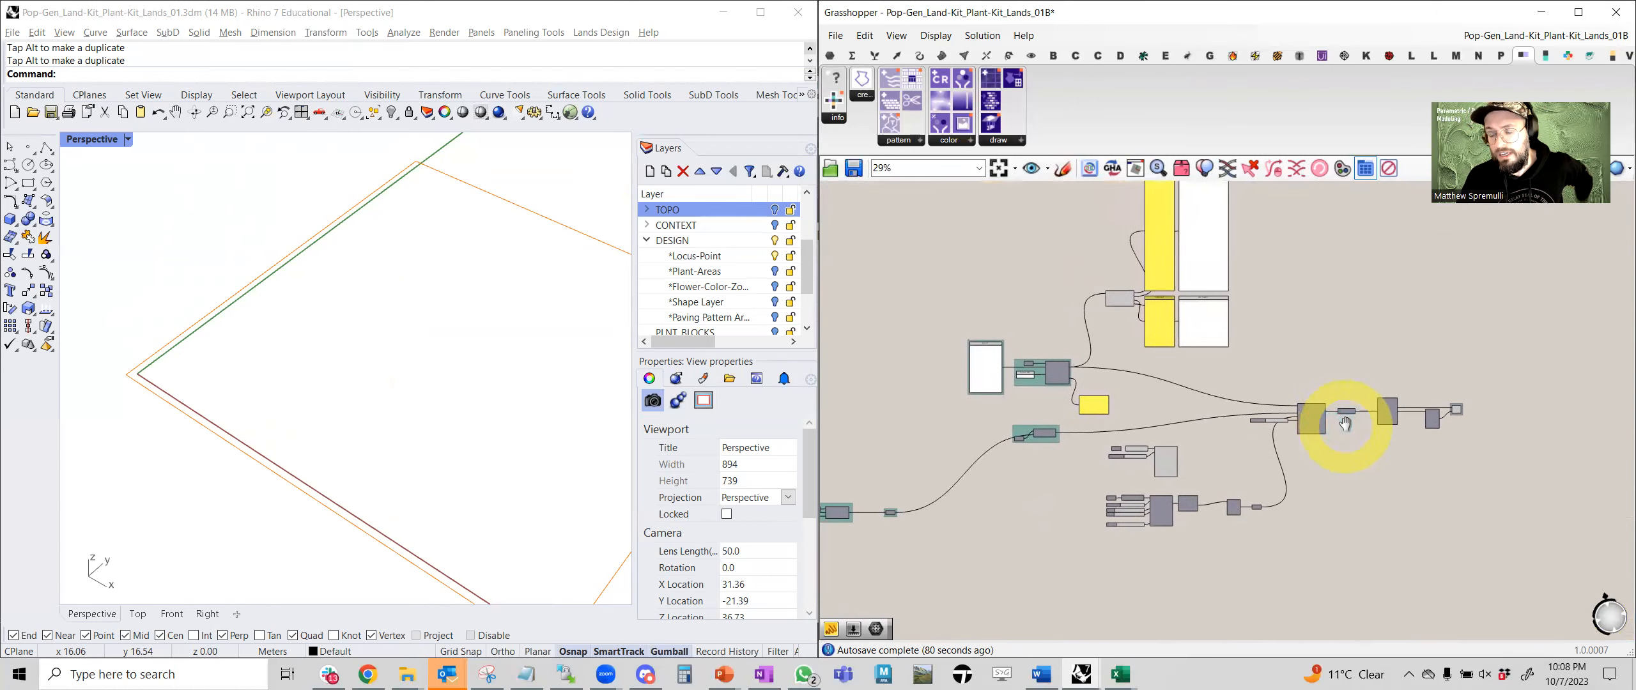
pyautogui.moveTo(1208, 467); pyautogui.dragTo(940, 382)
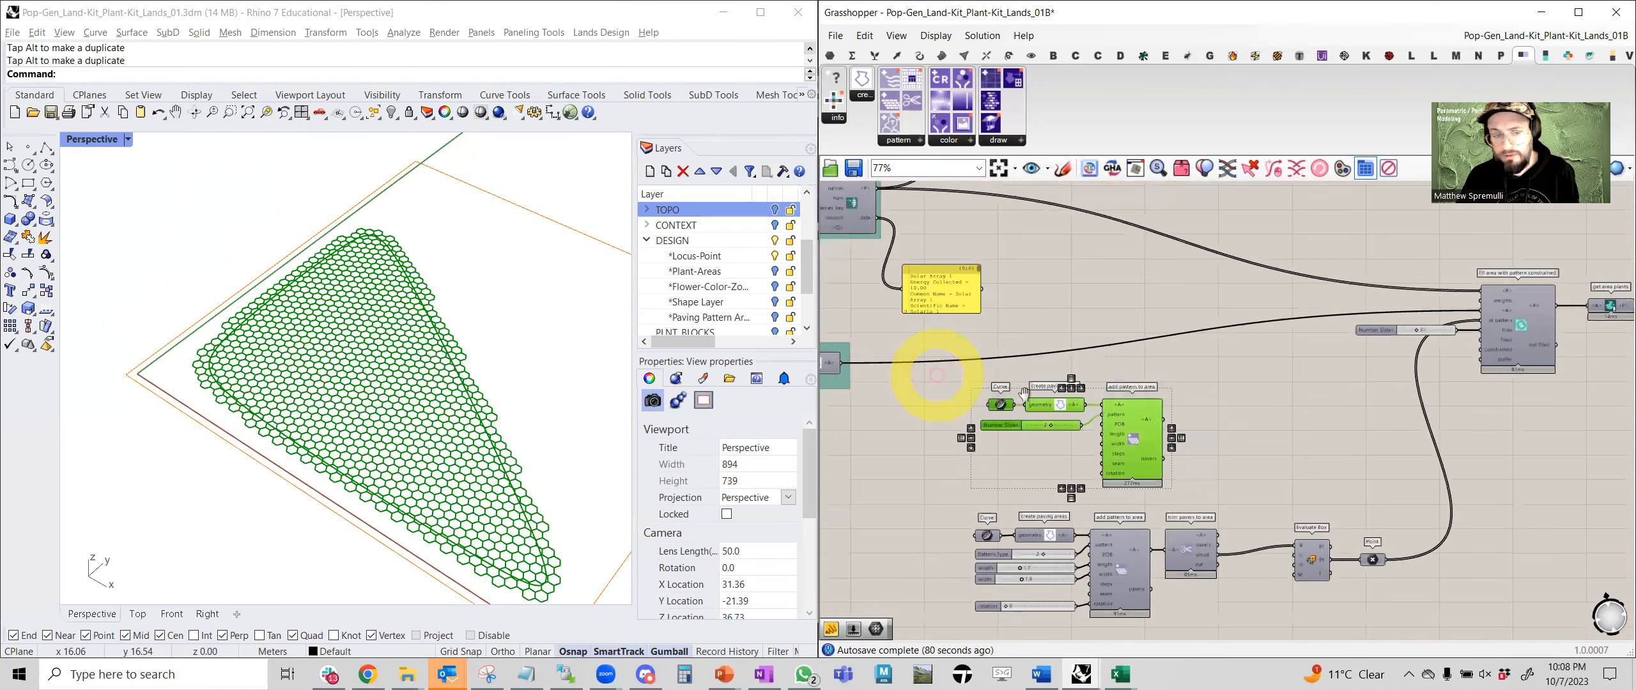
pyautogui.moveTo(988, 412); pyautogui.dragTo(1029, 394, button='right')
pyautogui.click(1098, 394)
# Review the earlier workflow groups on the canvas, including Restriction Gradient and the Shape-&-Data section of CSV Data Niche.
pyautogui.scroll(-9, 1094, 392)
pyautogui.moveTo(1201, 385); pyautogui.dragTo(1171, 347, button='right')
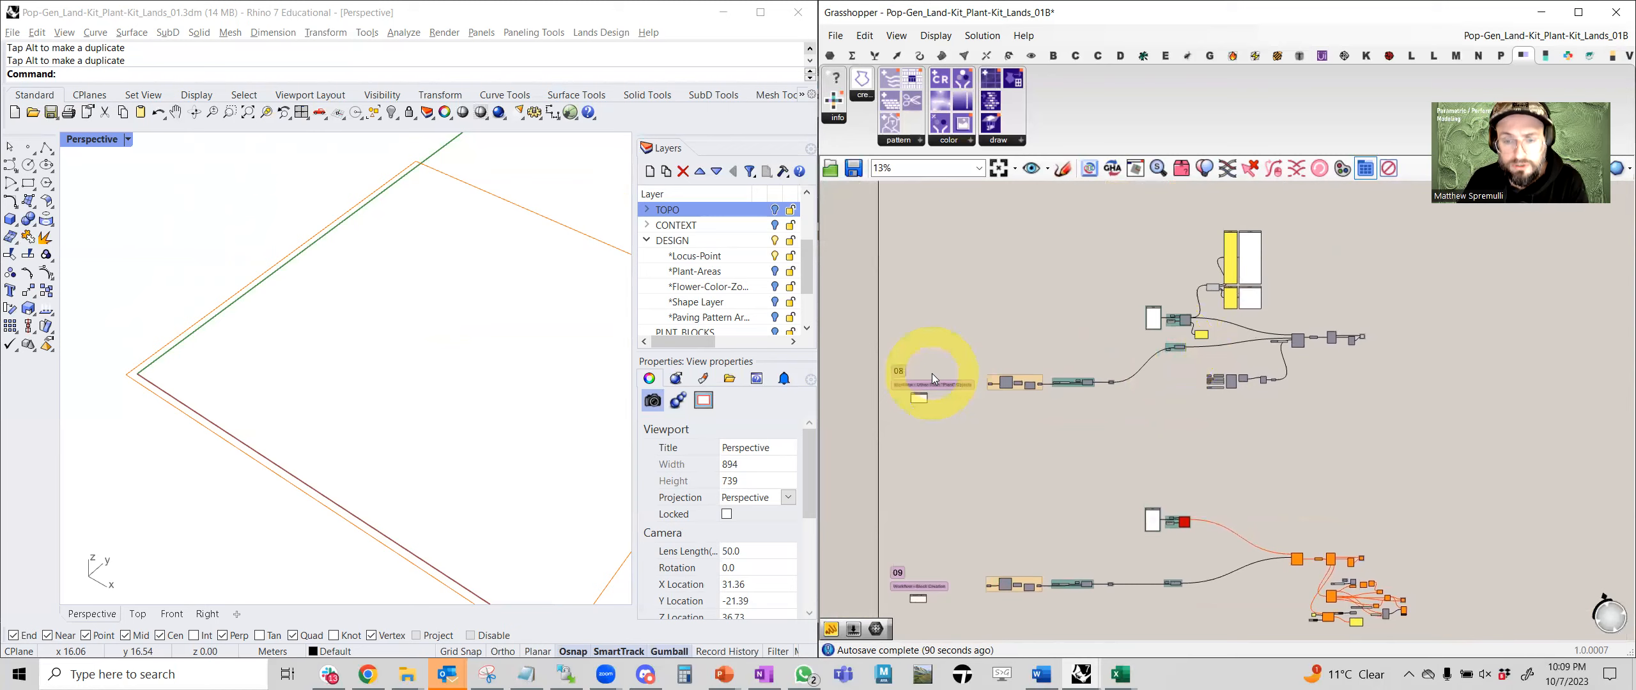
pyautogui.scroll(-3, 932, 373)
pyautogui.moveTo(957, 341); pyautogui.dragTo(965, 488, button='right')
pyautogui.scroll(3, 961, 377)
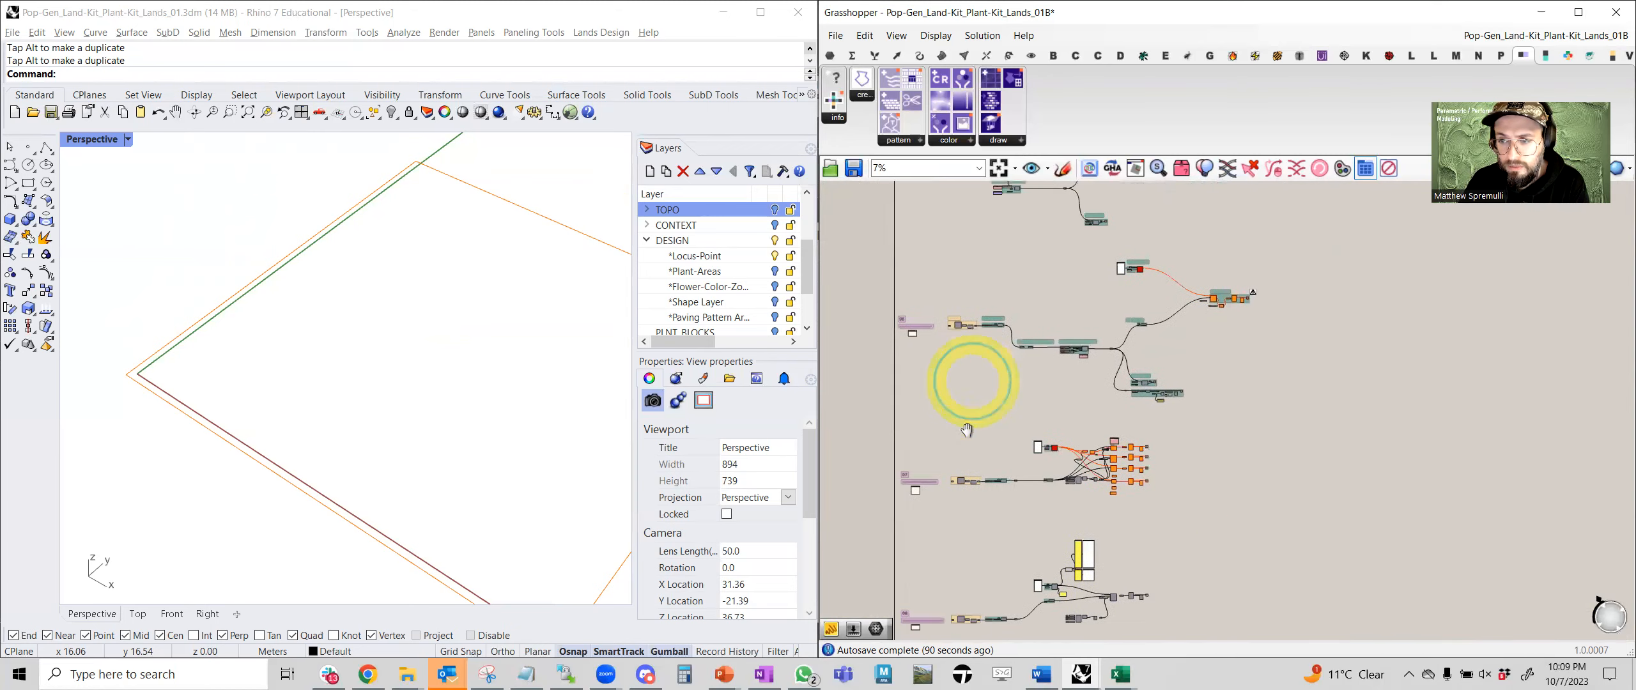
pyautogui.scroll(2, 907, 401)
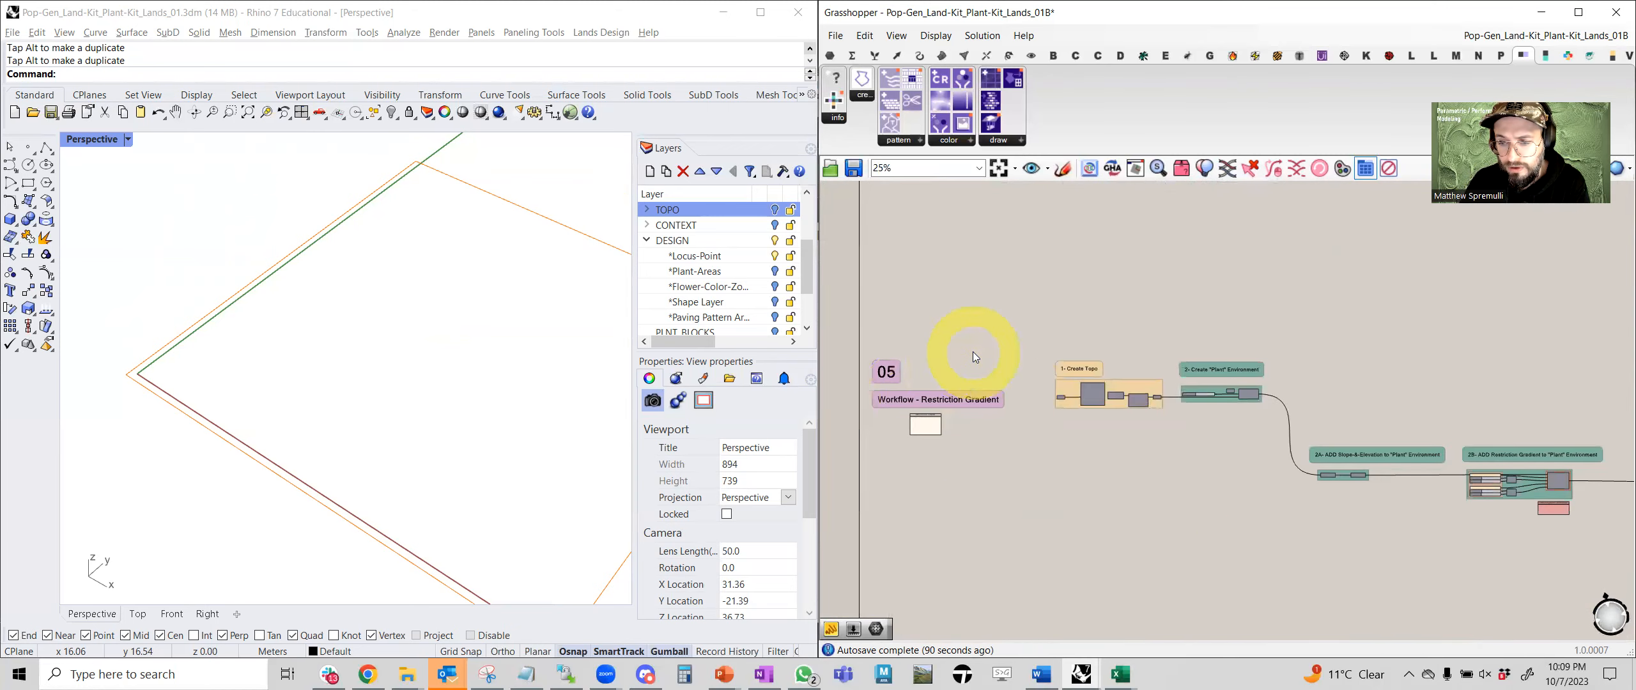
pyautogui.scroll(-4, 972, 351)
pyautogui.moveTo(967, 354); pyautogui.dragTo(968, 390, button='right')
pyautogui.scroll(3, 935, 317)
pyautogui.scroll(3, 927, 311)
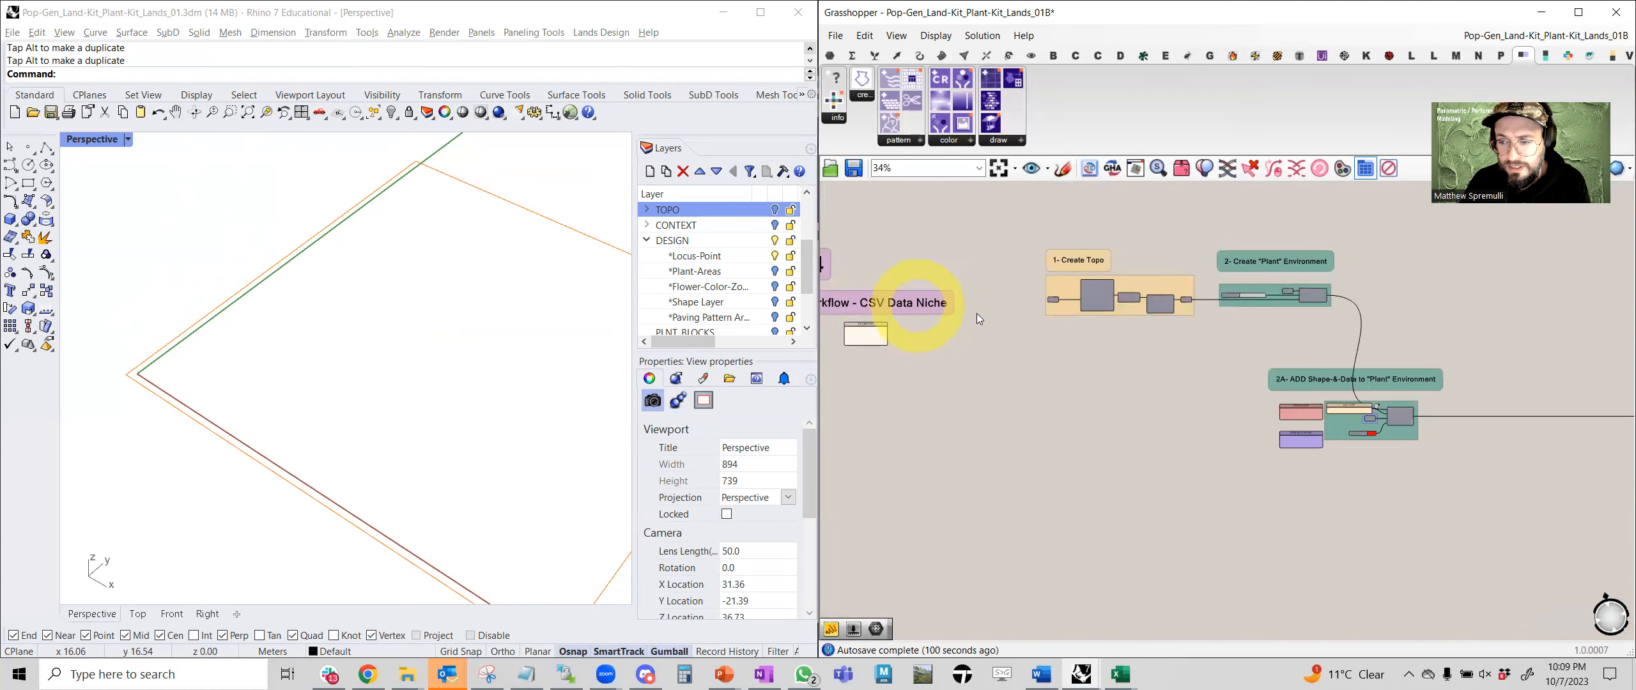
pyautogui.scroll(1, 1186, 397)
pyautogui.scroll(2, 1186, 398)
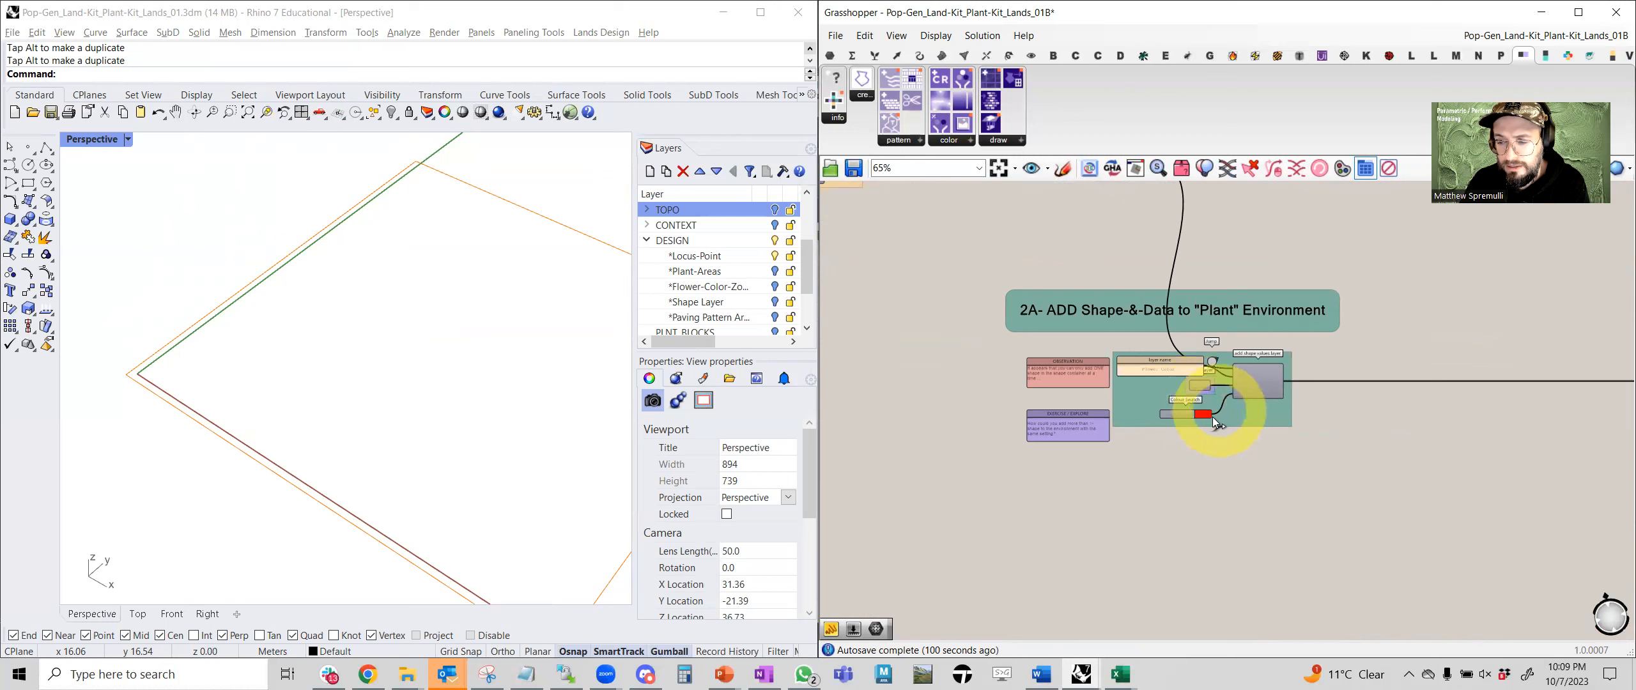
# Return to workflow 08, Other-Than "Plant" Objects, and look over its chain through to the preview component.
pyautogui.scroll(-5, 1102, 391)
pyautogui.scroll(-2, 1101, 391)
pyautogui.moveTo(1085, 461); pyautogui.dragTo(1091, 408, button='right')
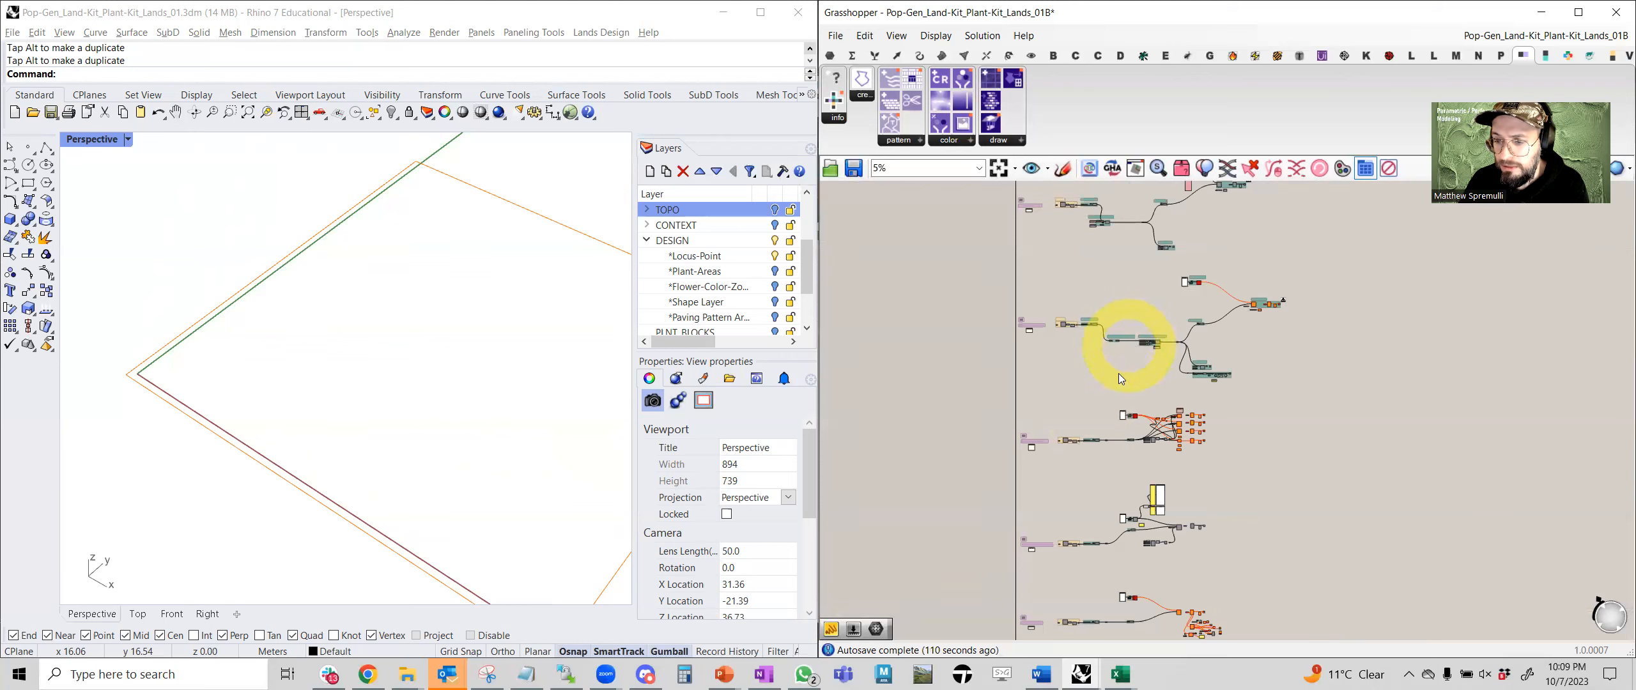
pyautogui.scroll(8, 1065, 557)
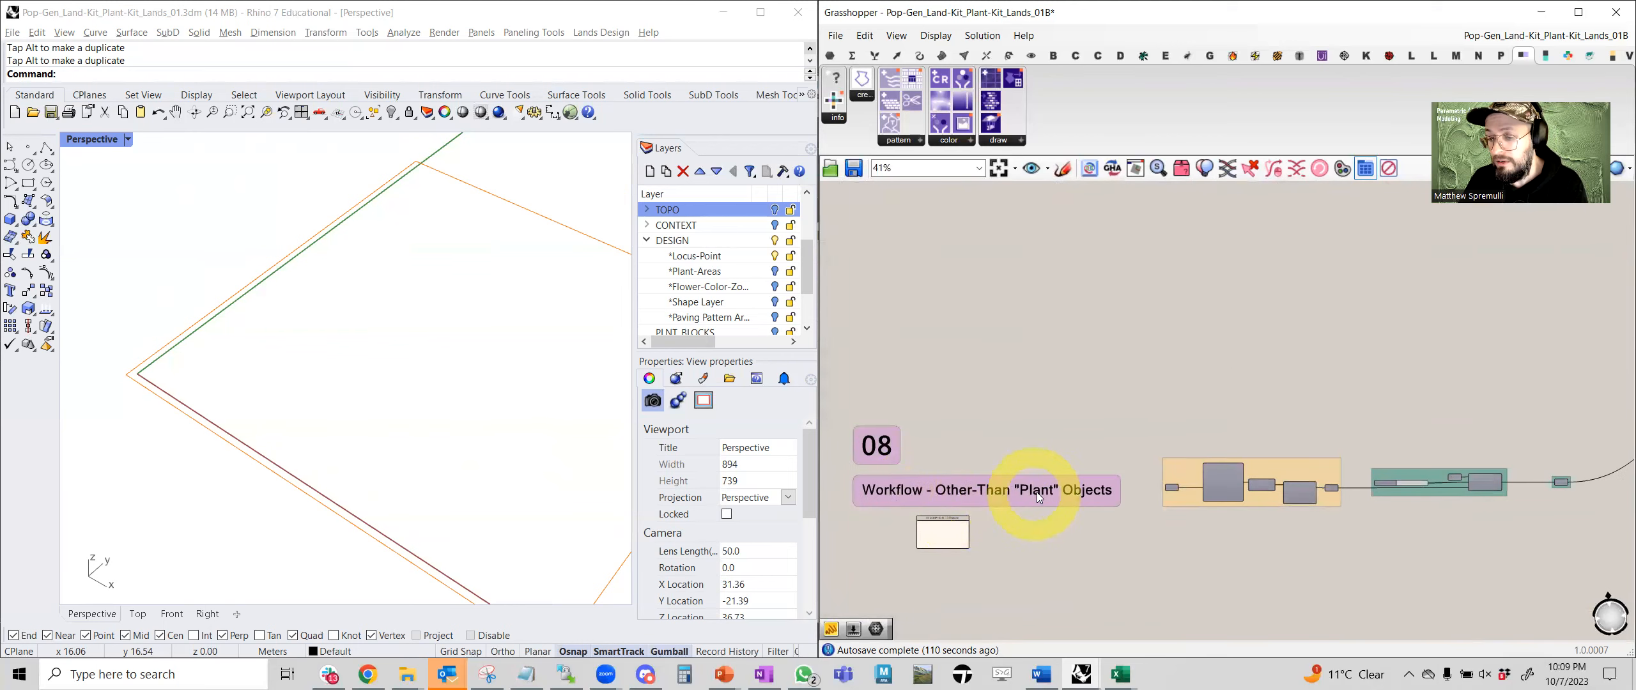
pyautogui.scroll(-3, 1144, 460)
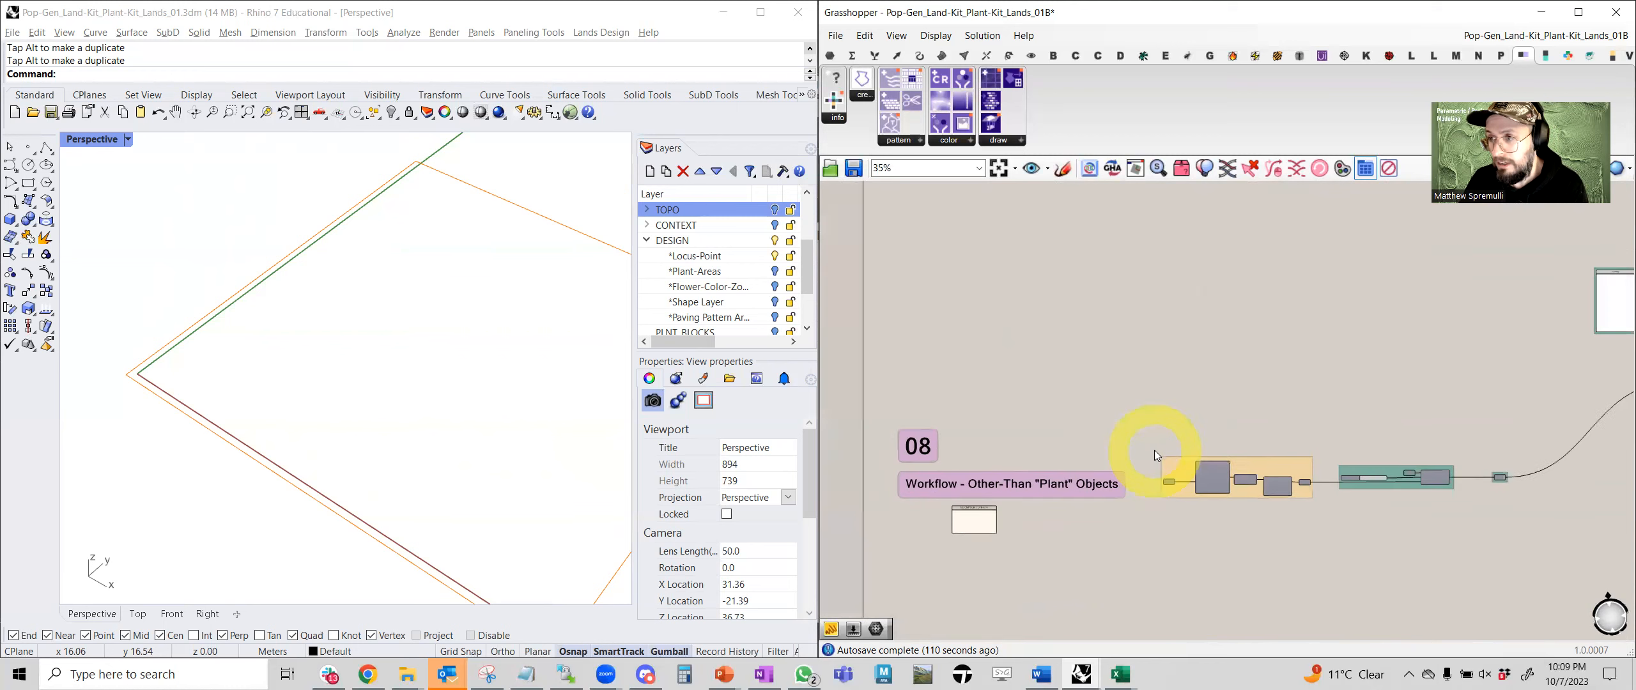
pyautogui.moveTo(1223, 422); pyautogui.dragTo(1003, 419, button='right')
pyautogui.moveTo(1275, 362); pyautogui.dragTo(1156, 409, button='right')
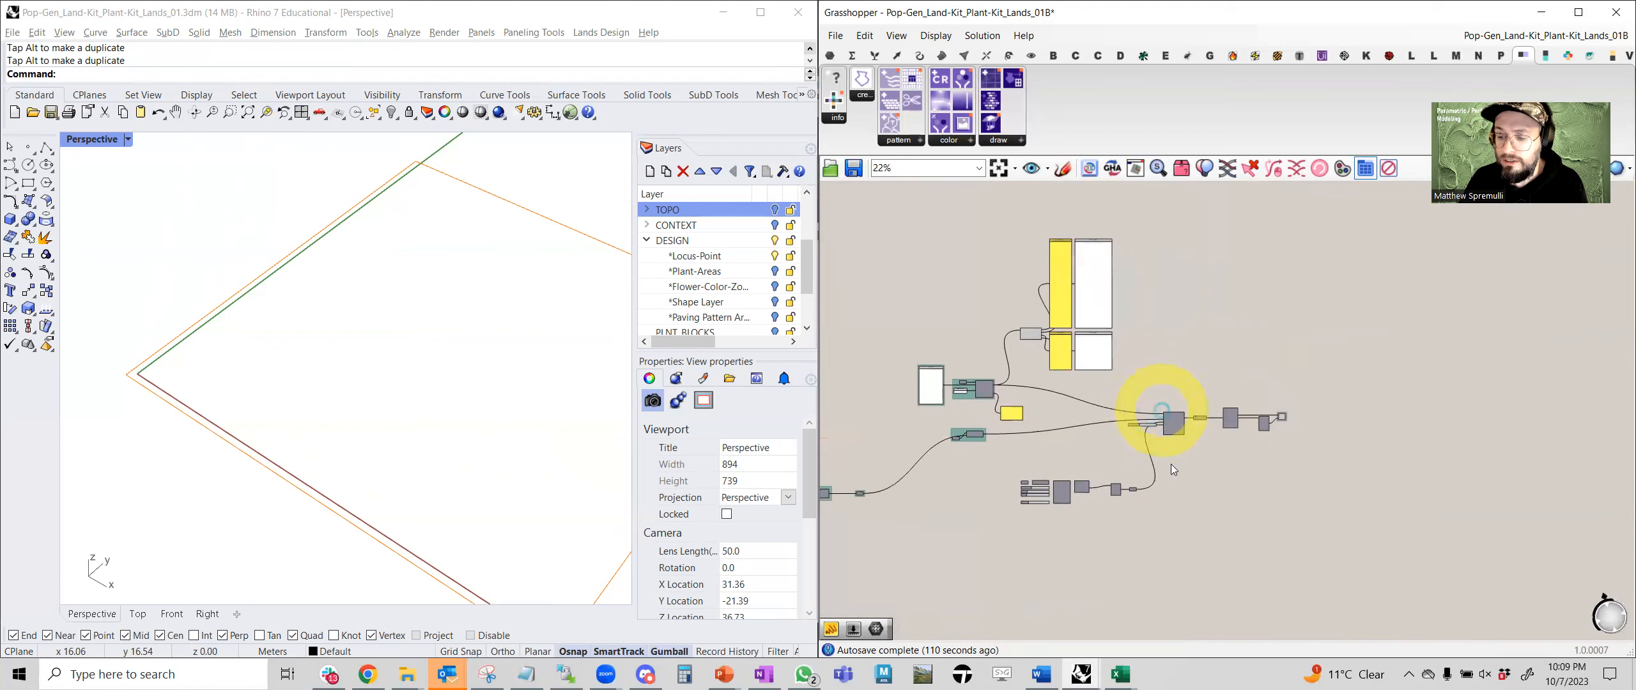
# Switch to the Object Database Example_01 workbook in Excel, review the Height (feet) values of the four objects, and return to Grasshopper.
pyautogui.click(1124, 668)
pyautogui.click(1156, 596)
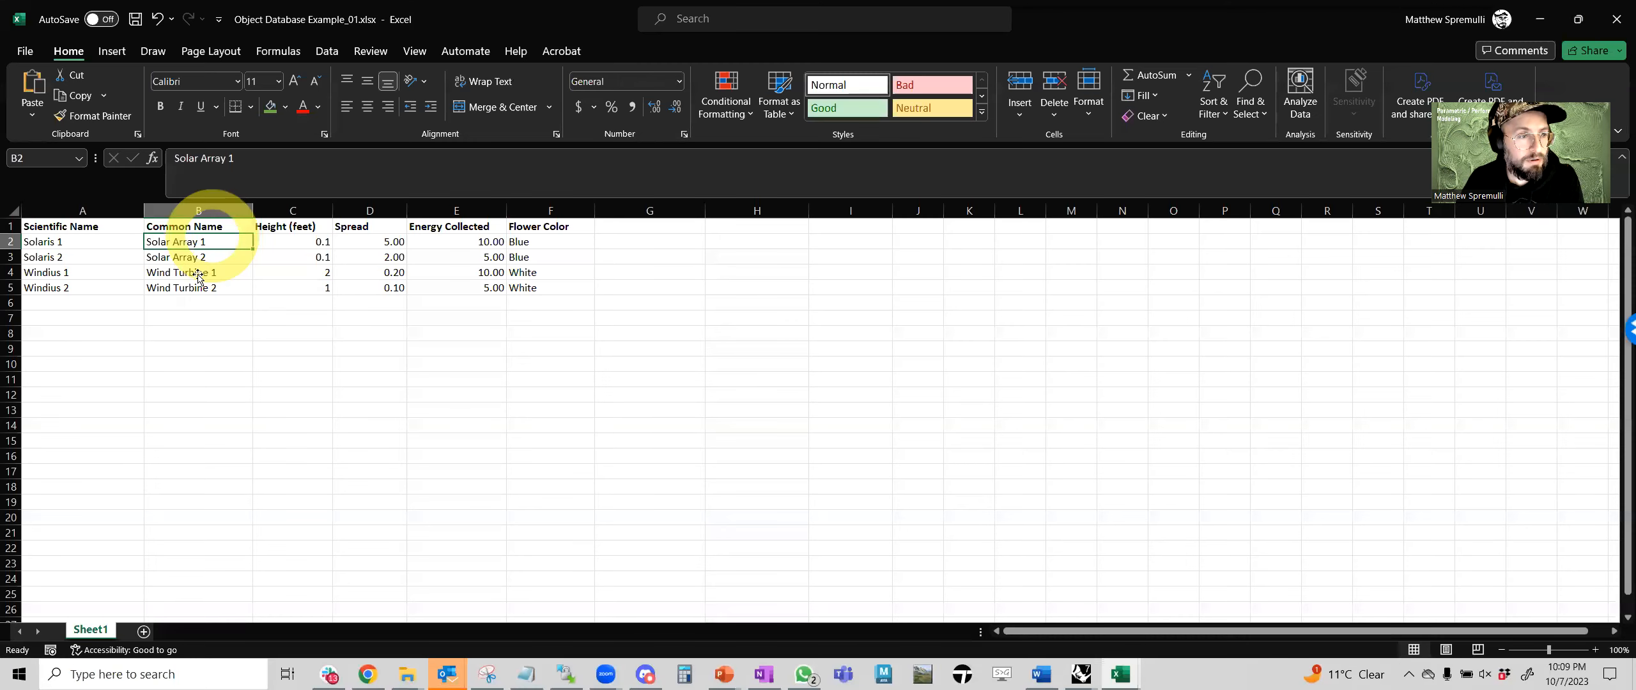
pyautogui.moveTo(293, 242); pyautogui.dragTo(294, 288)
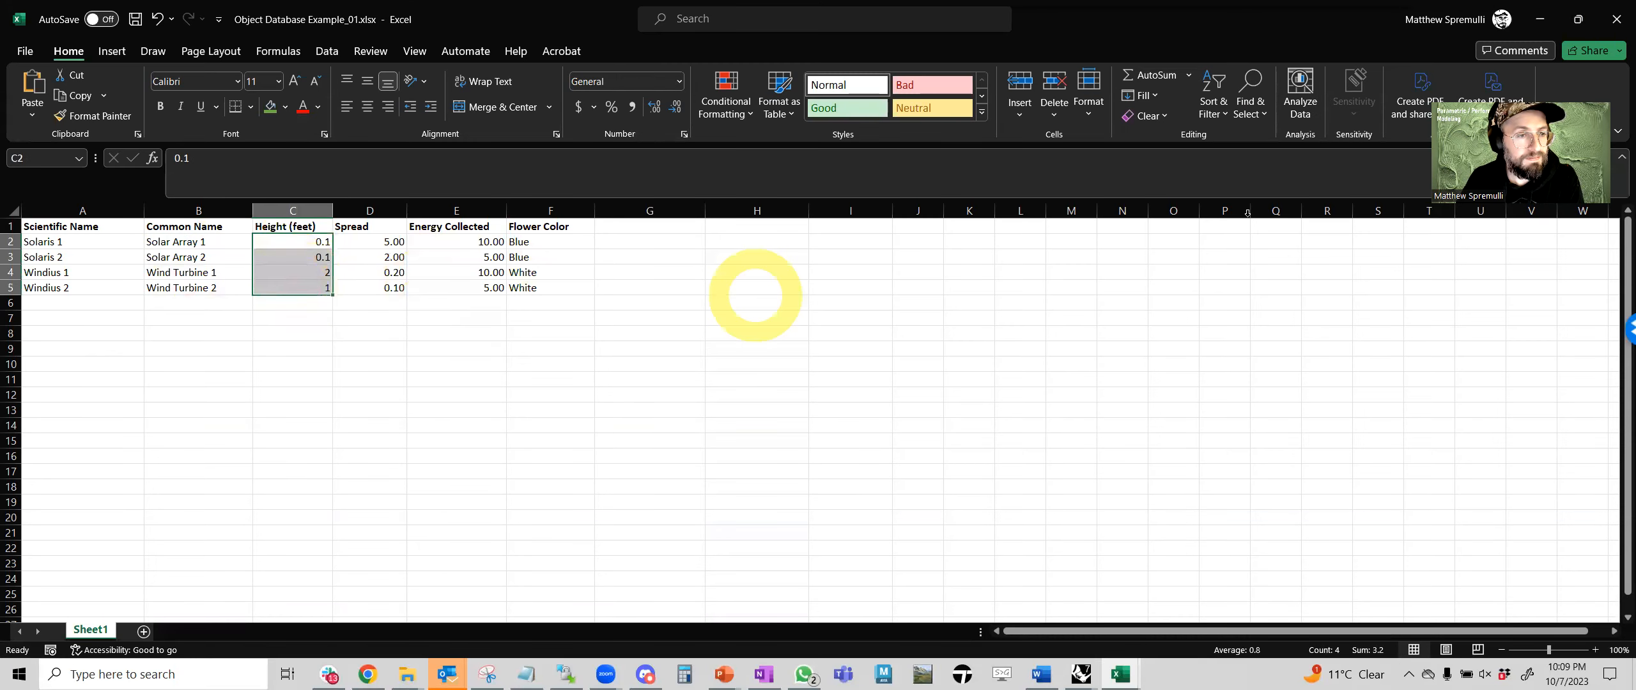
pyautogui.click(1540, 19)
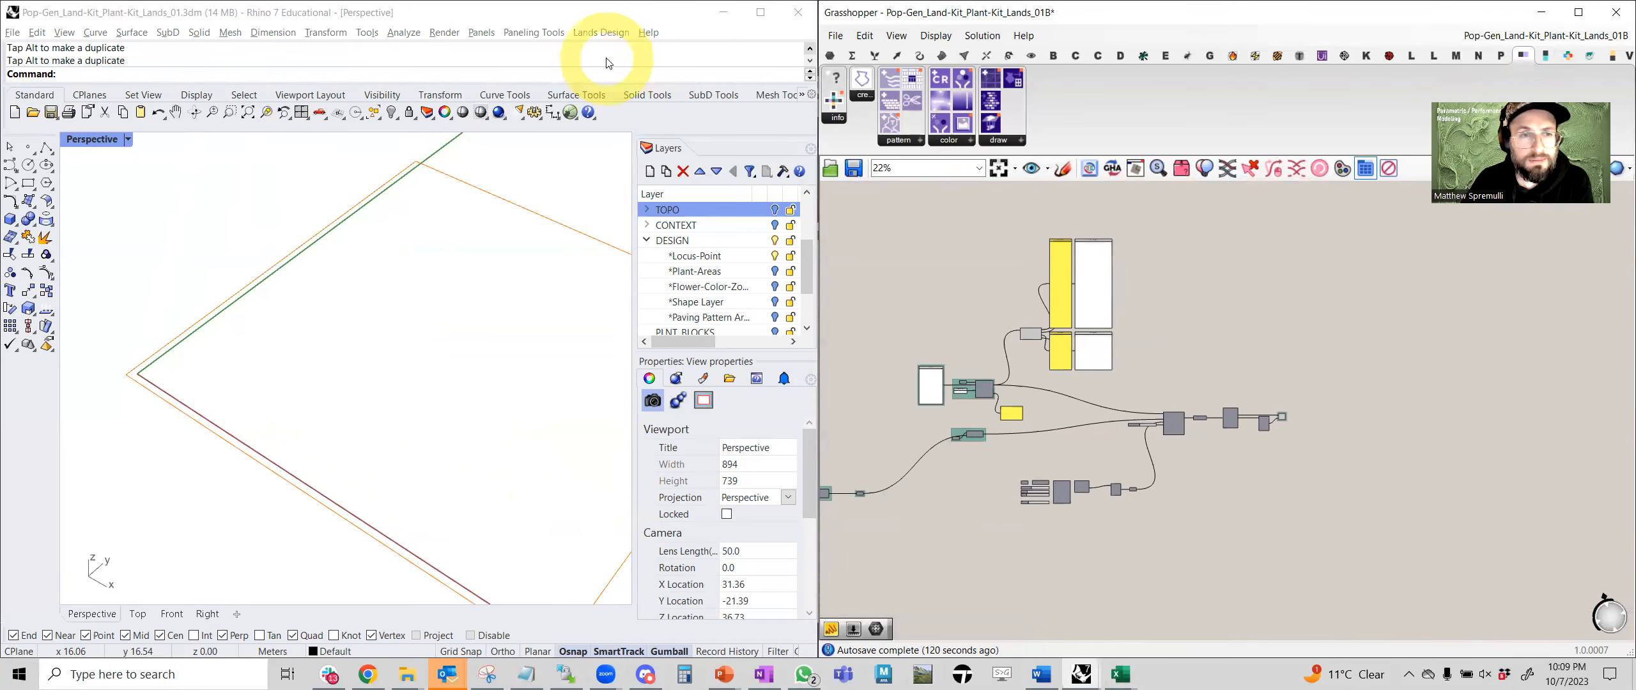
pyautogui.click(908, 357)
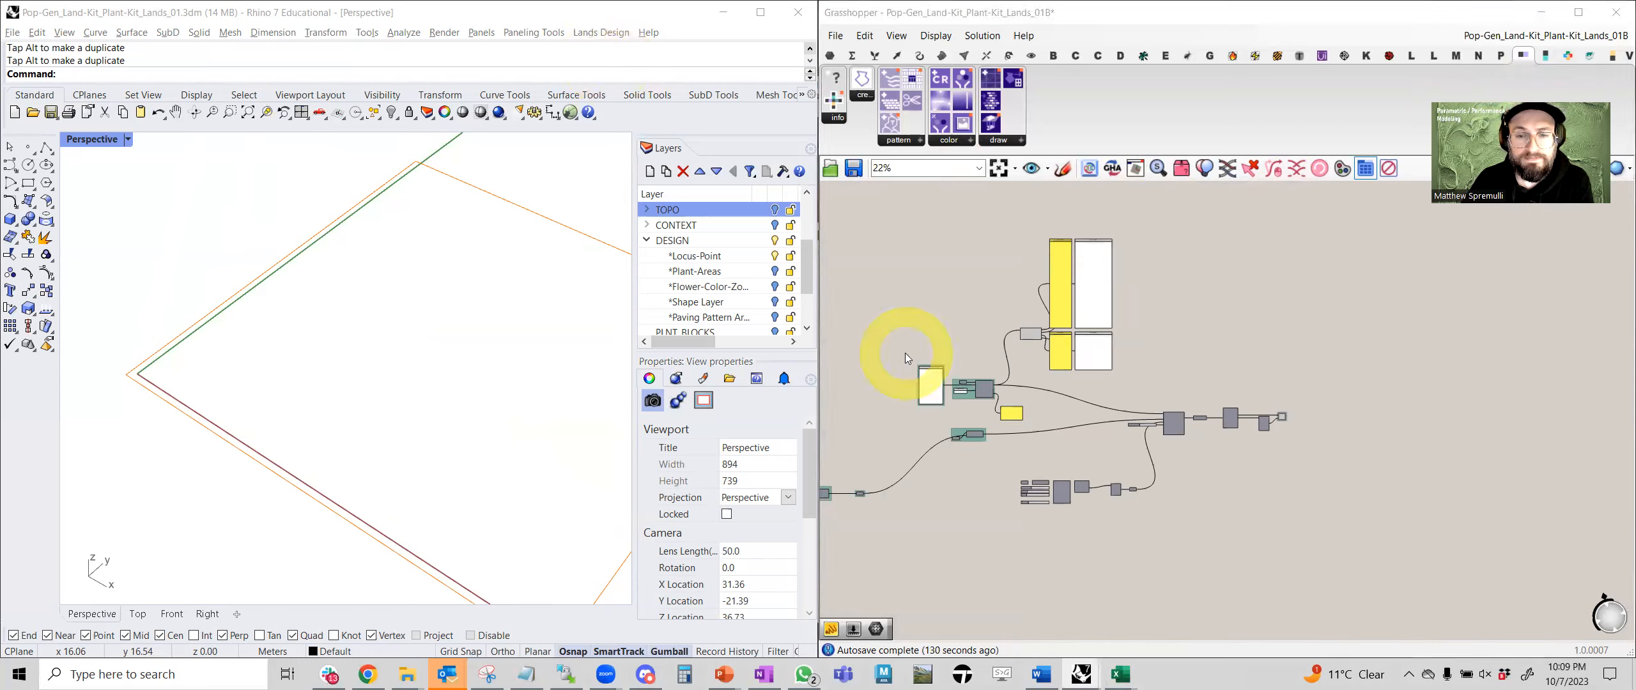